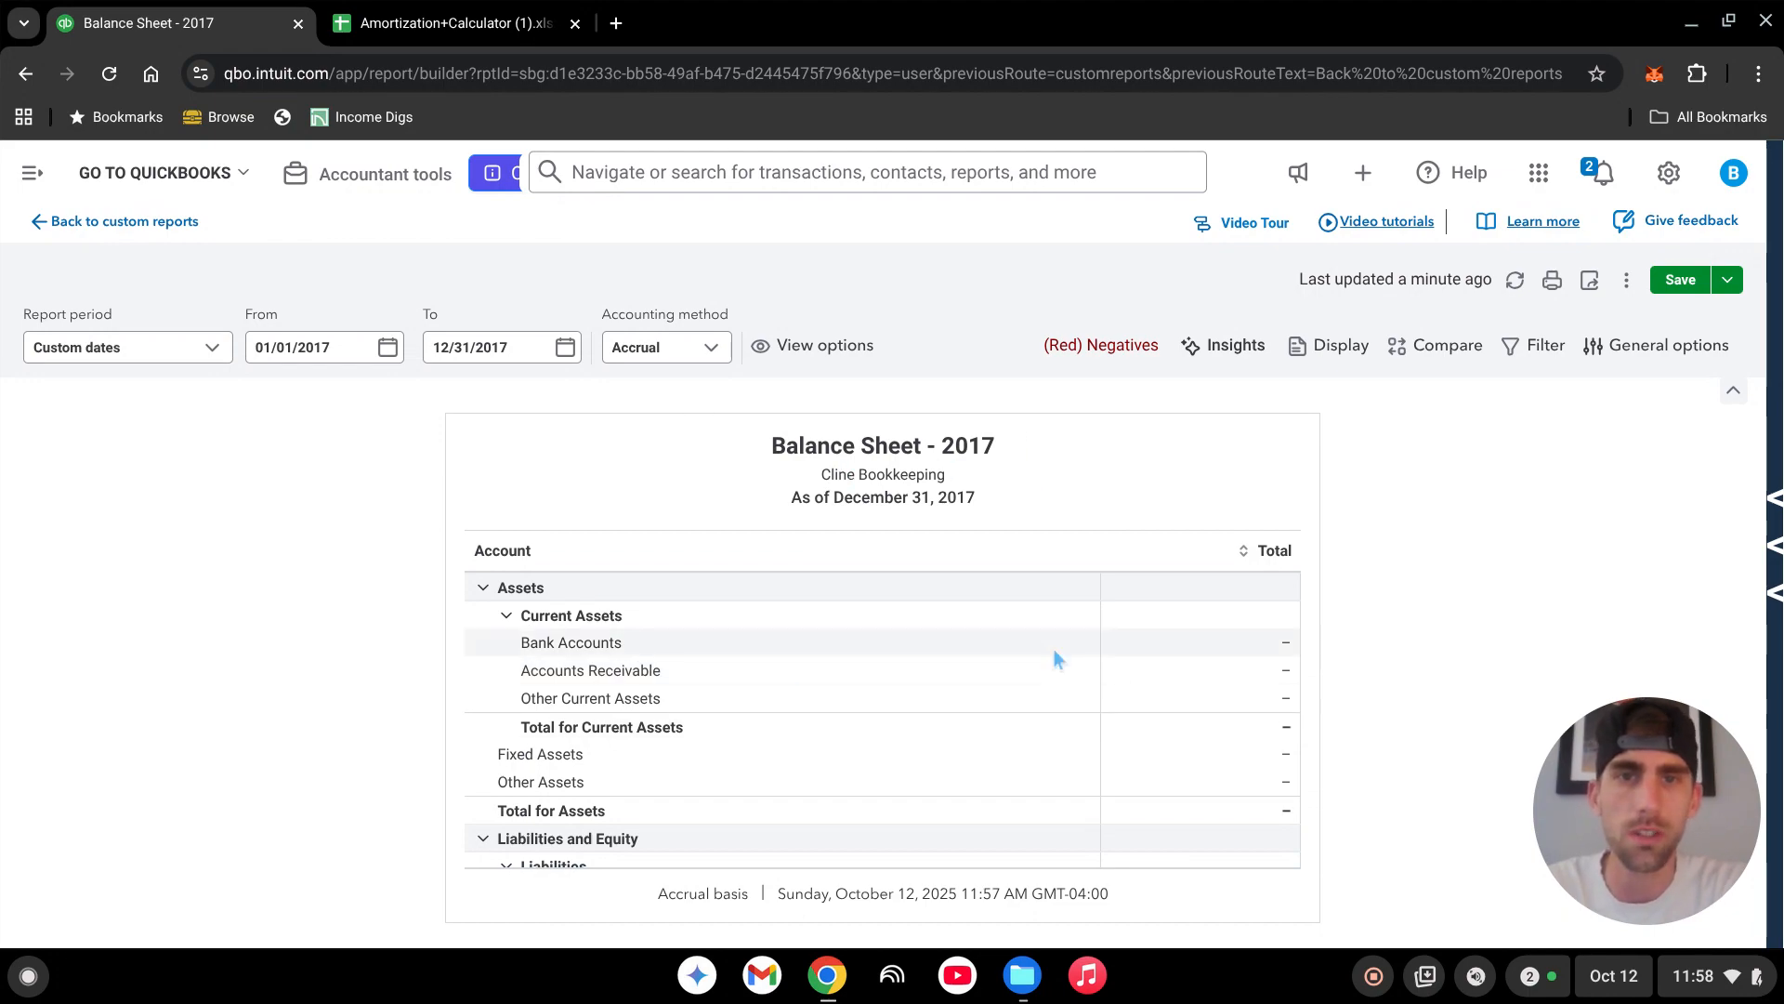
Review the 2017 balance sheet and create a new journal entry.
scroll(1041, 695, "down", 3)
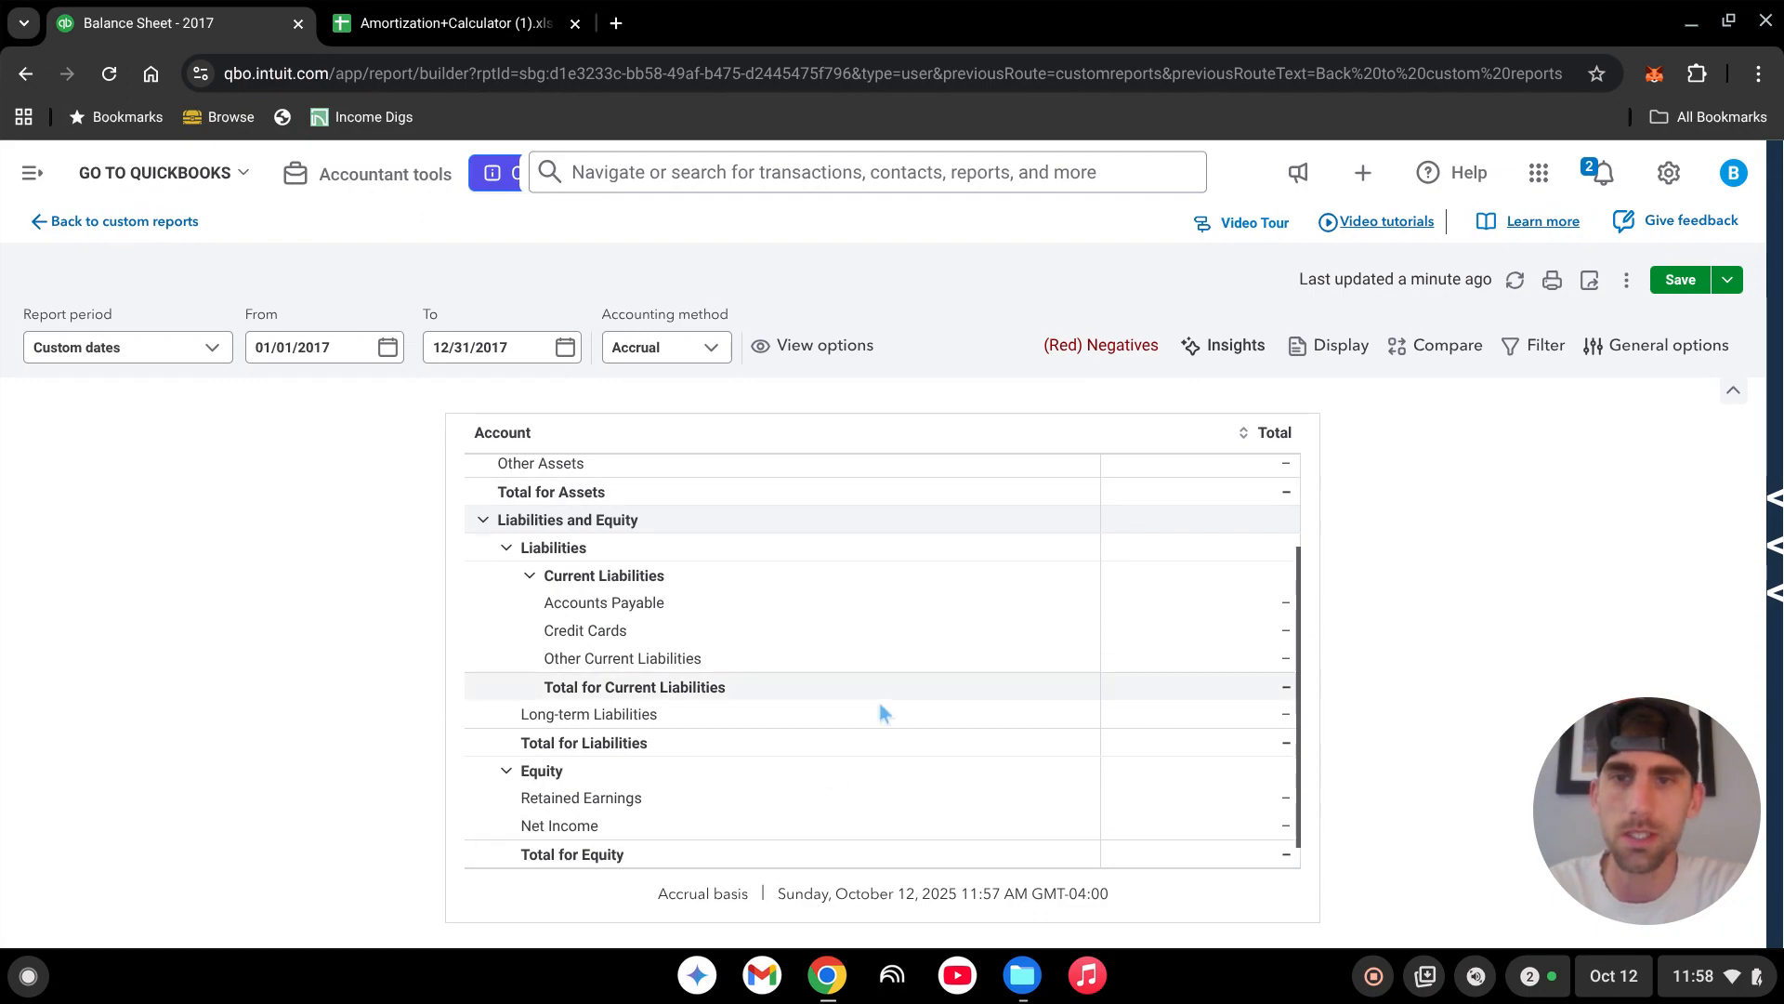
scroll(930, 743, "up", 4)
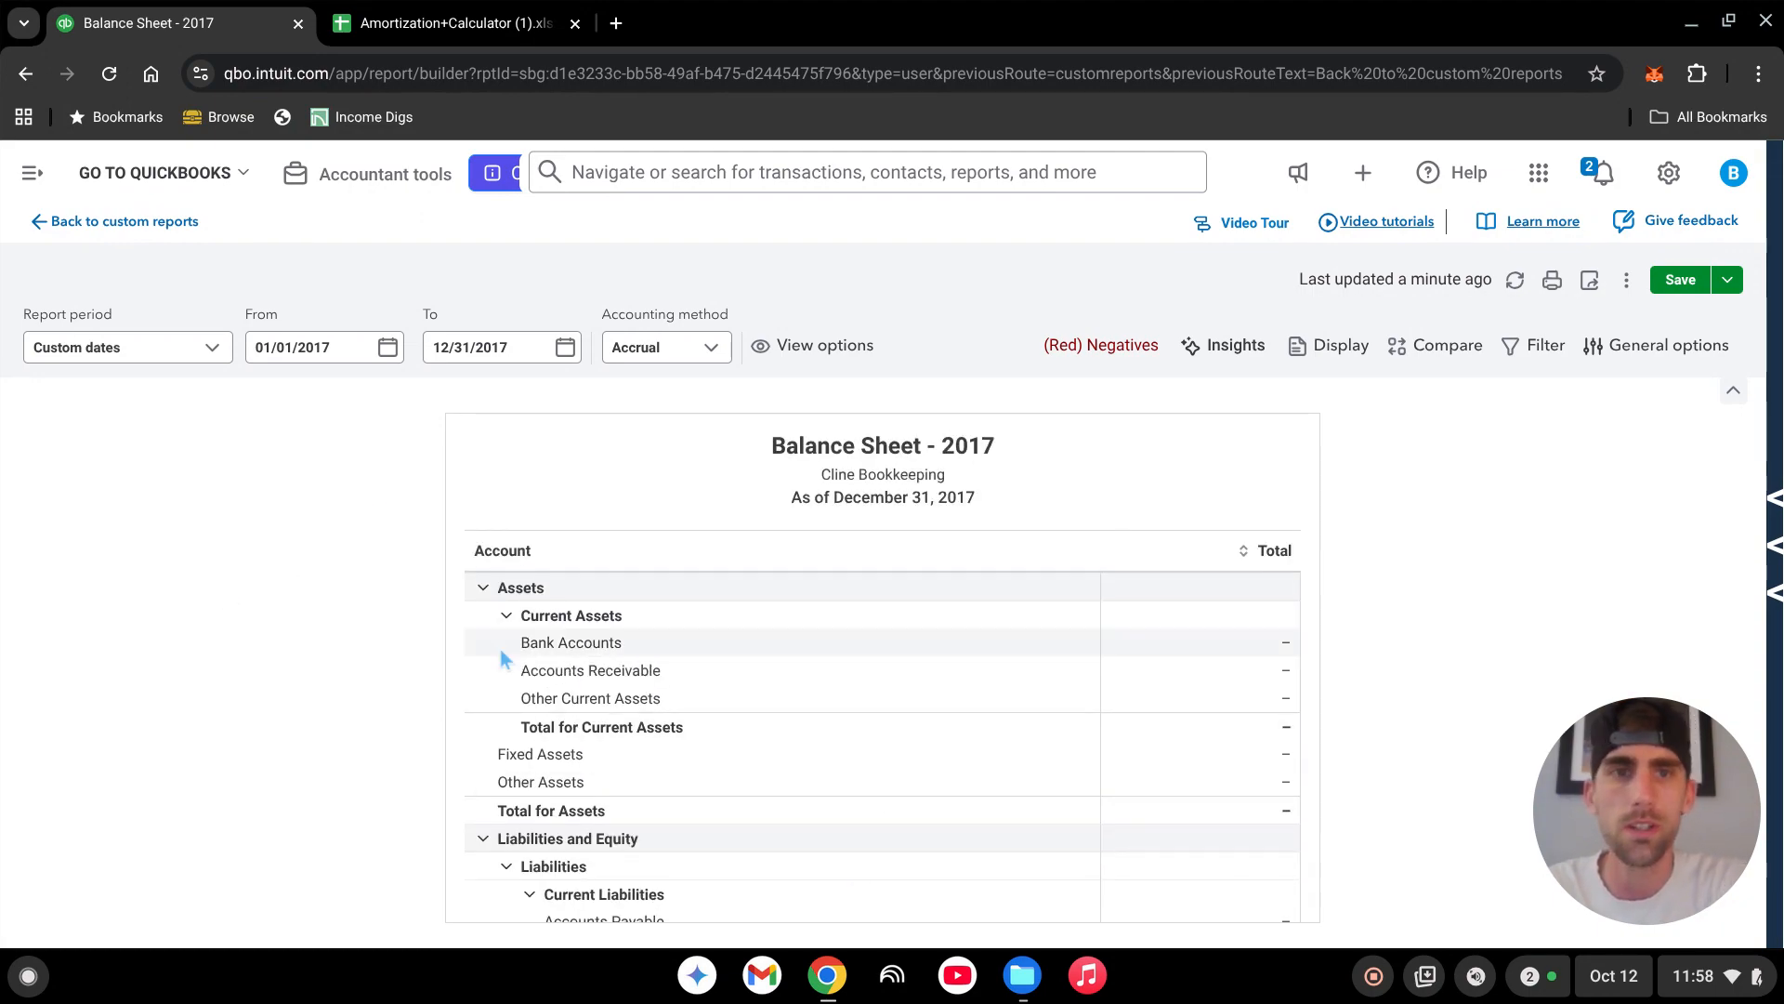
left_click(32, 167)
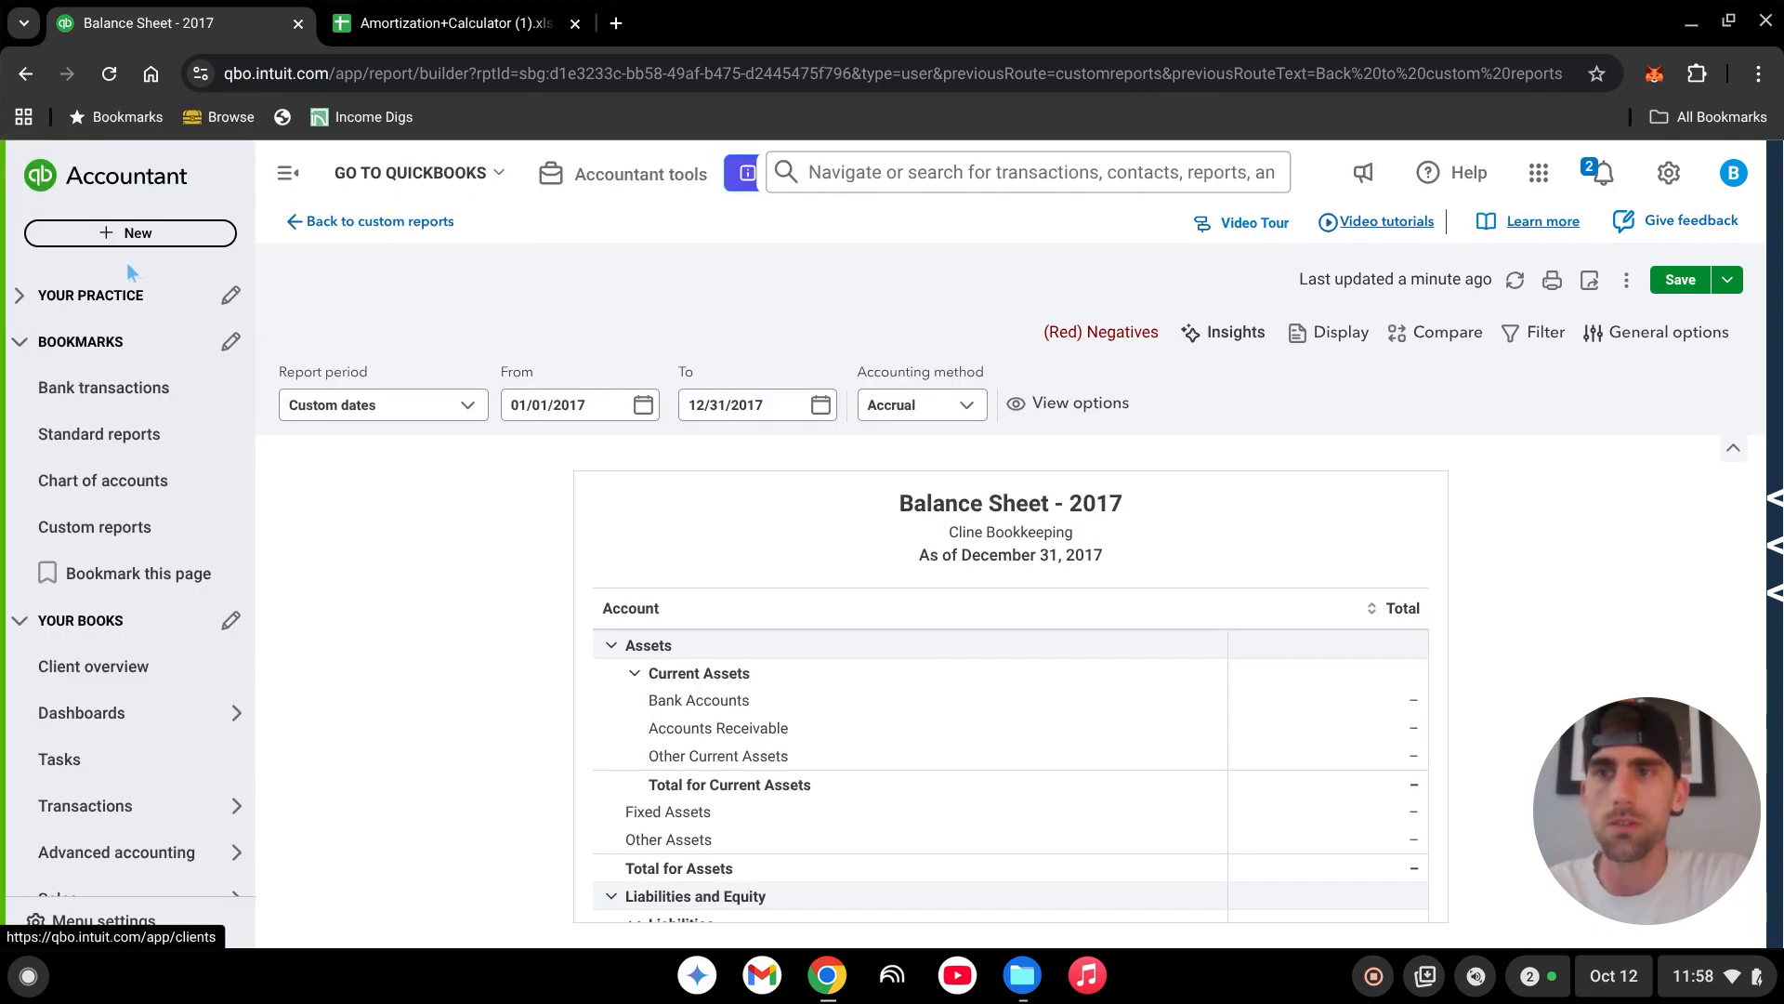
left_click(156, 234)
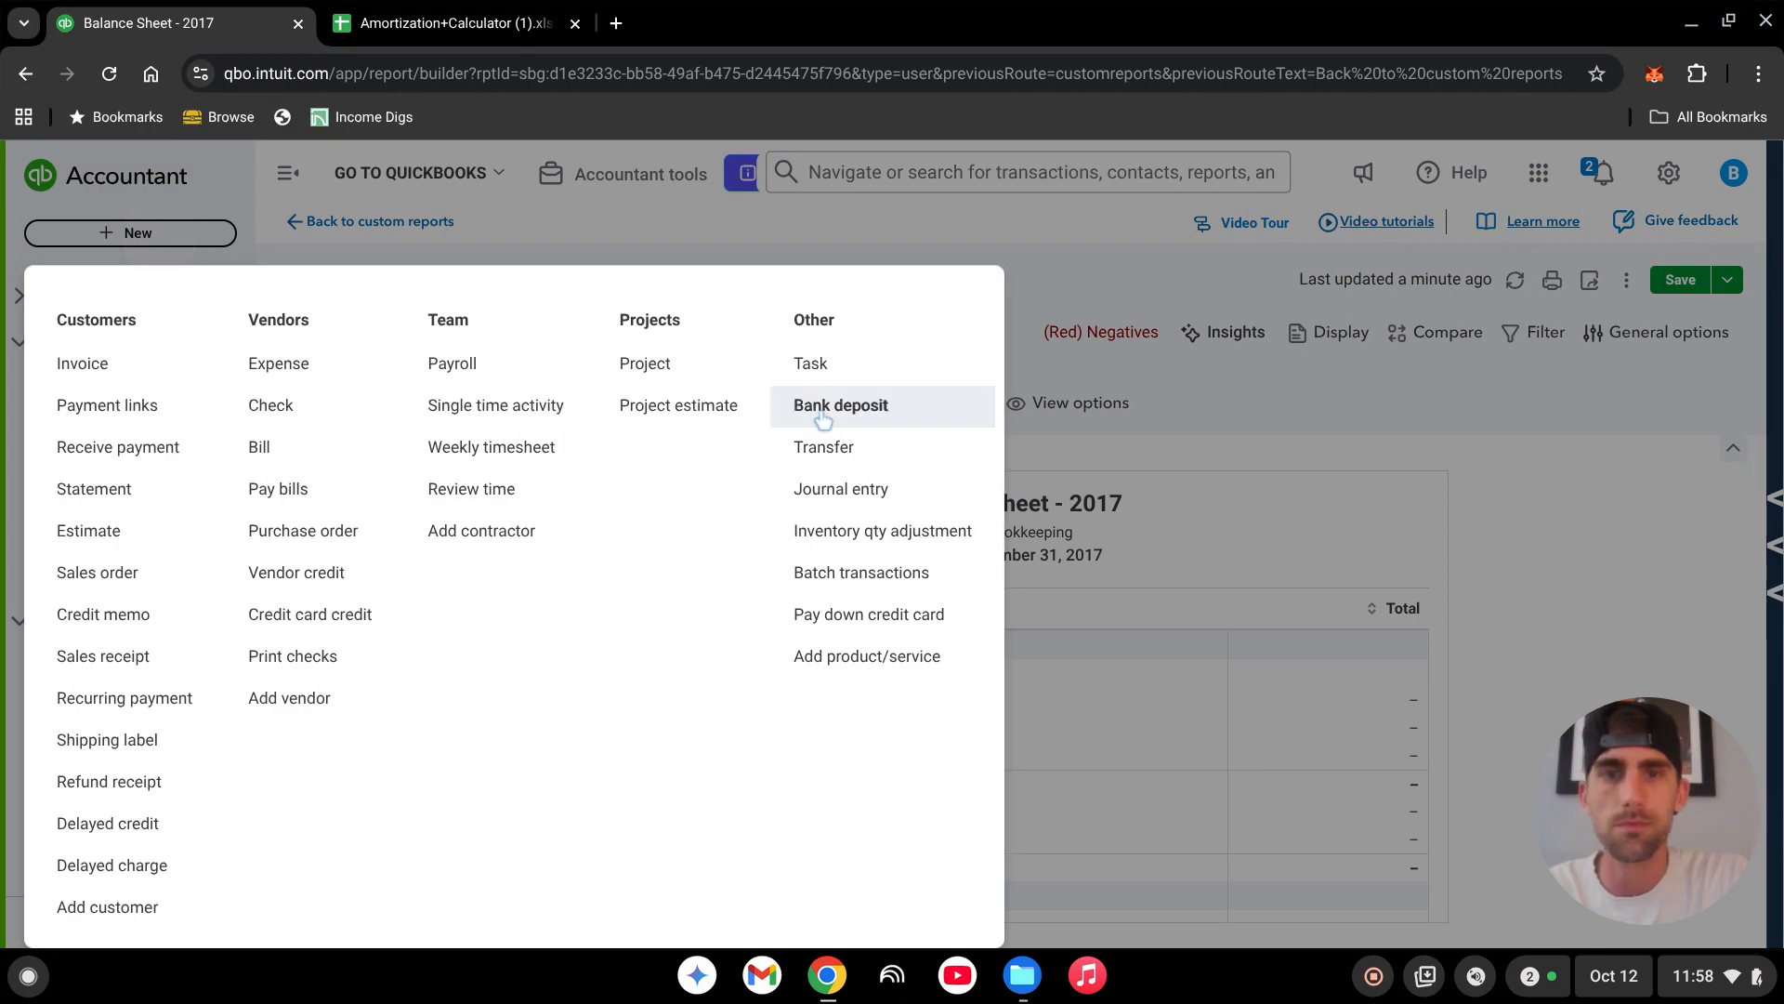
left_click(830, 490)
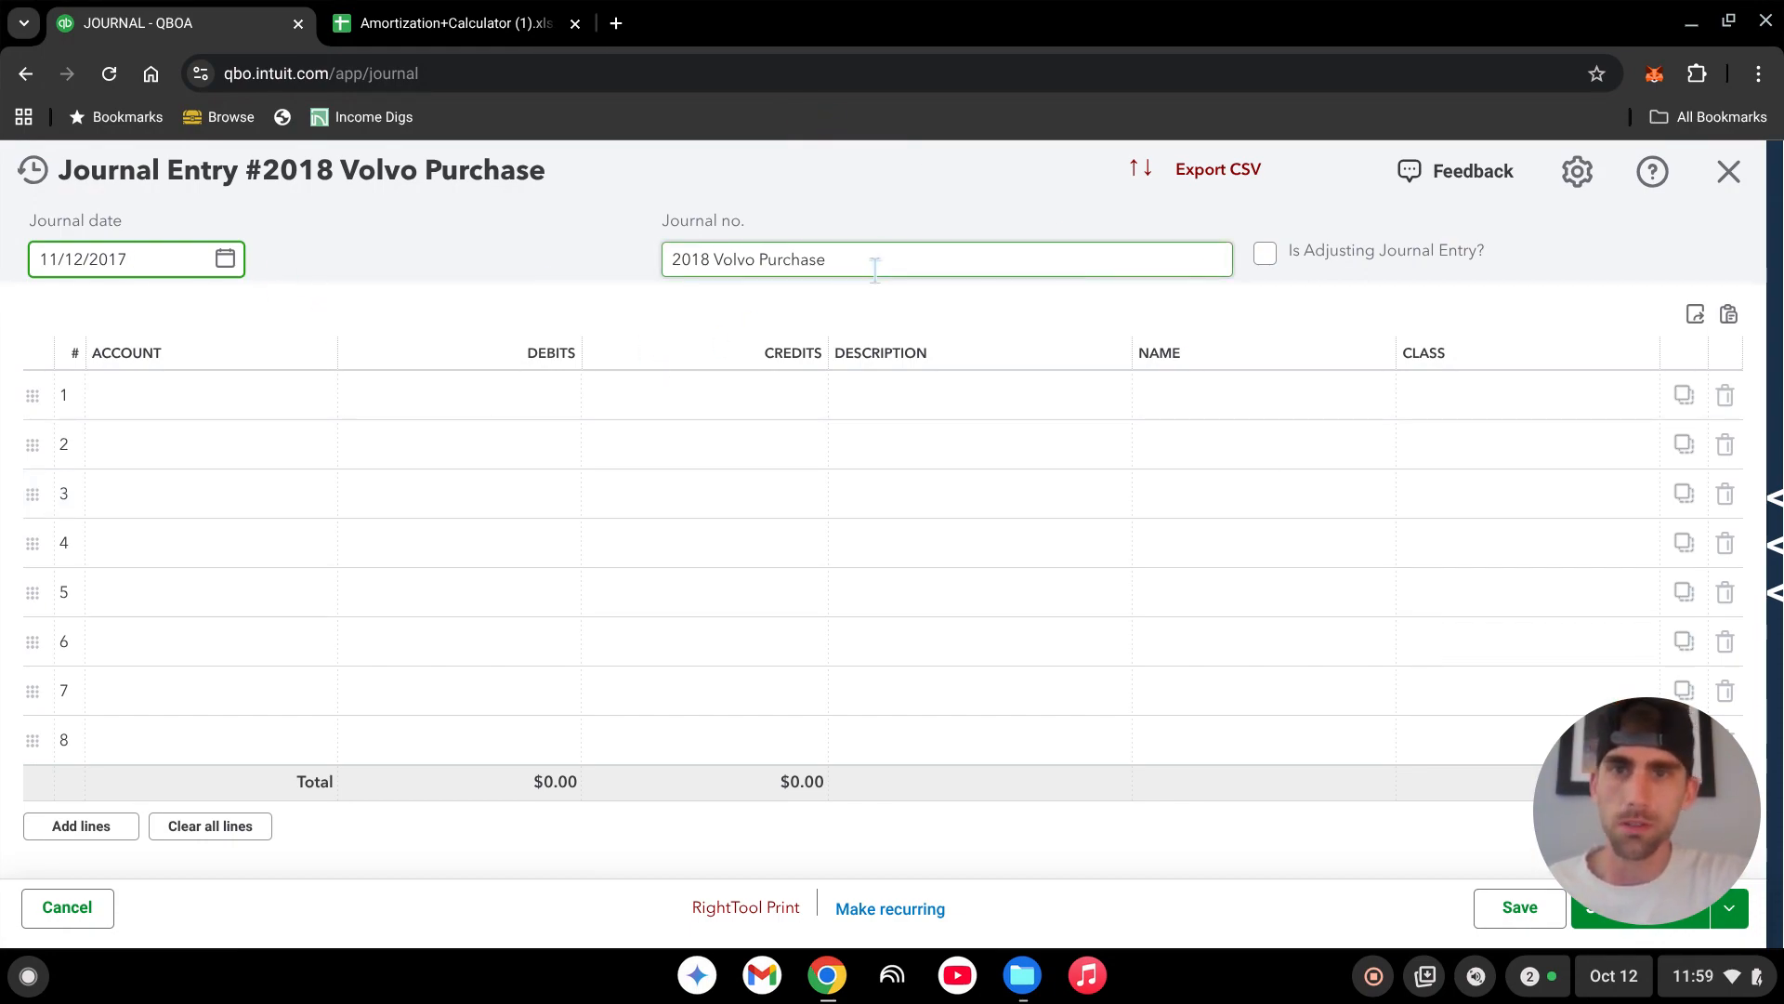
Set the journal date to 5/1/2017.
left_click_drag(140, 260, 21, 289)
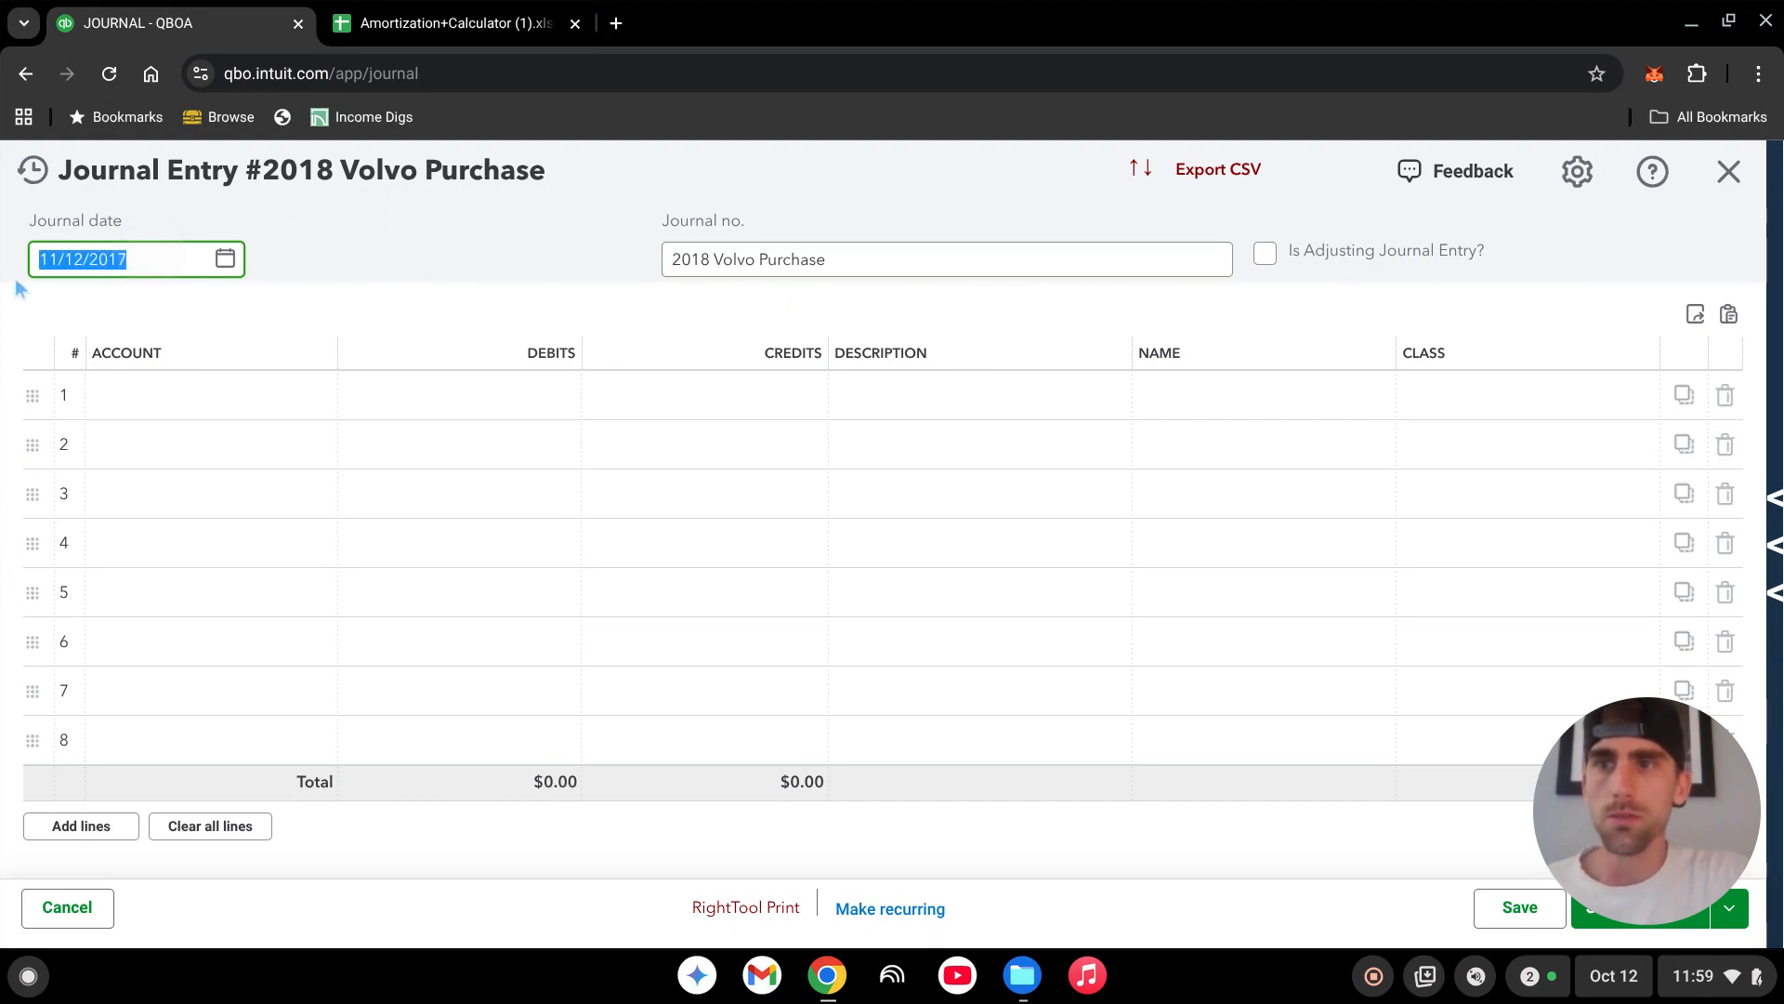
type("5/")
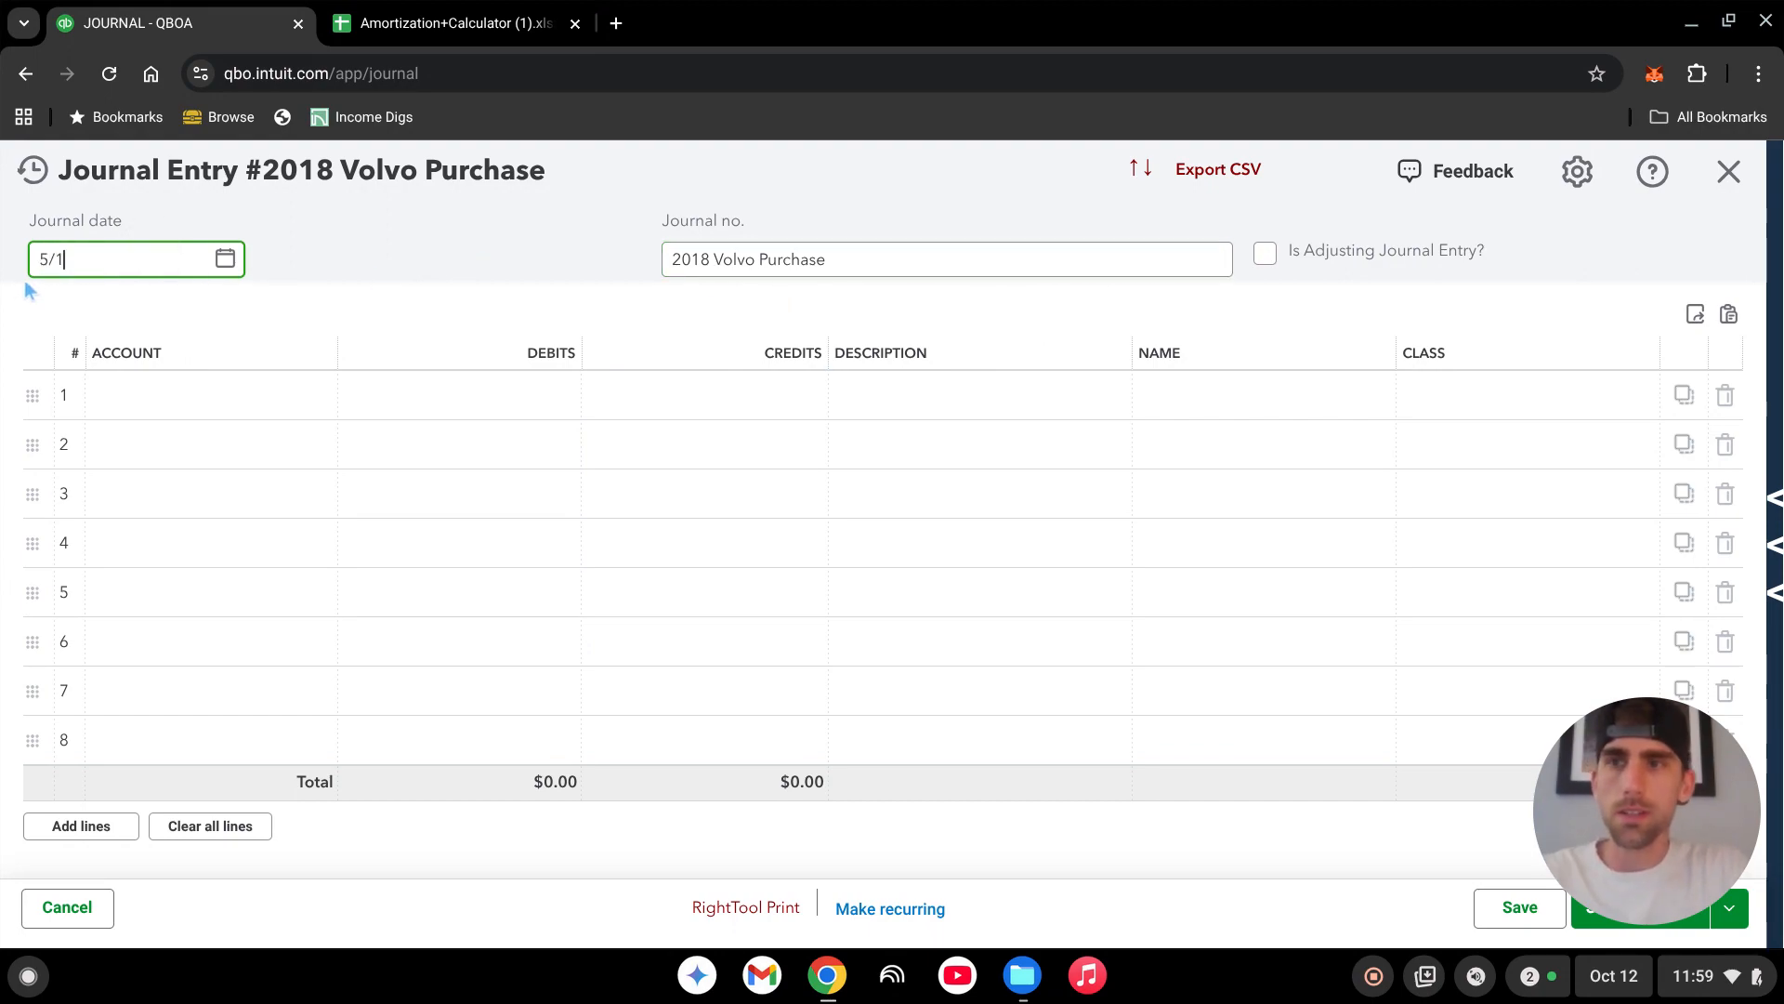
type("1/201")
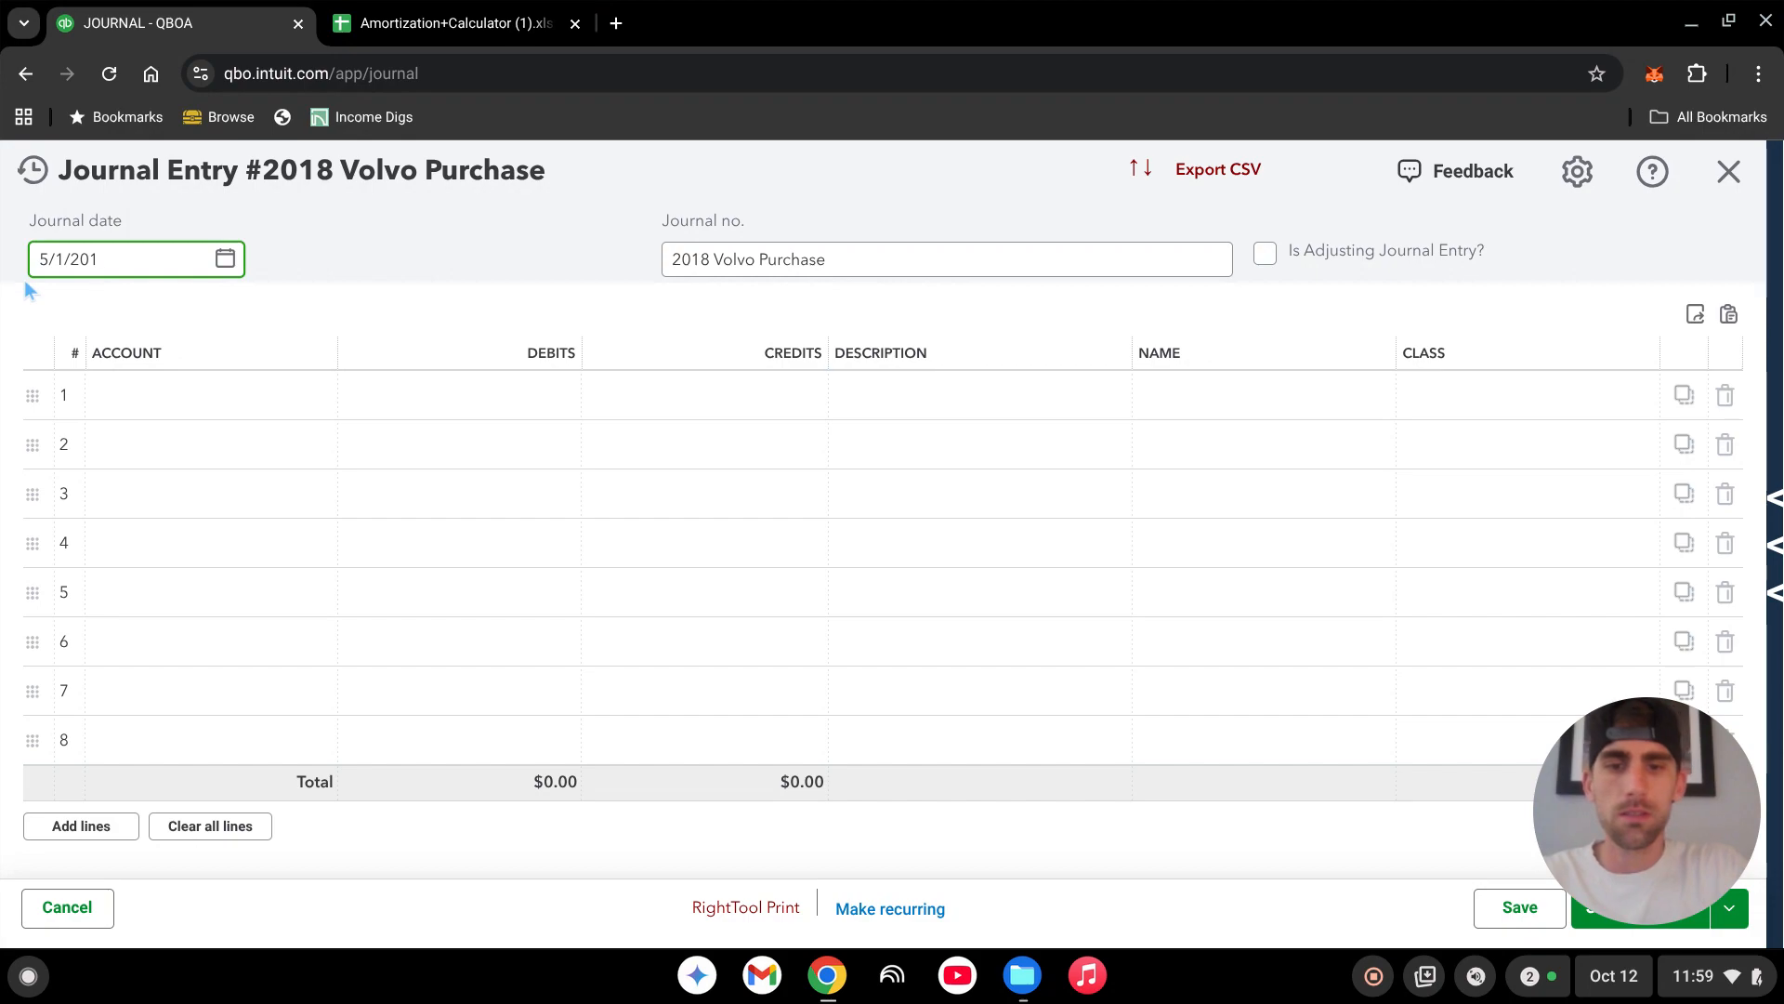
type("7")
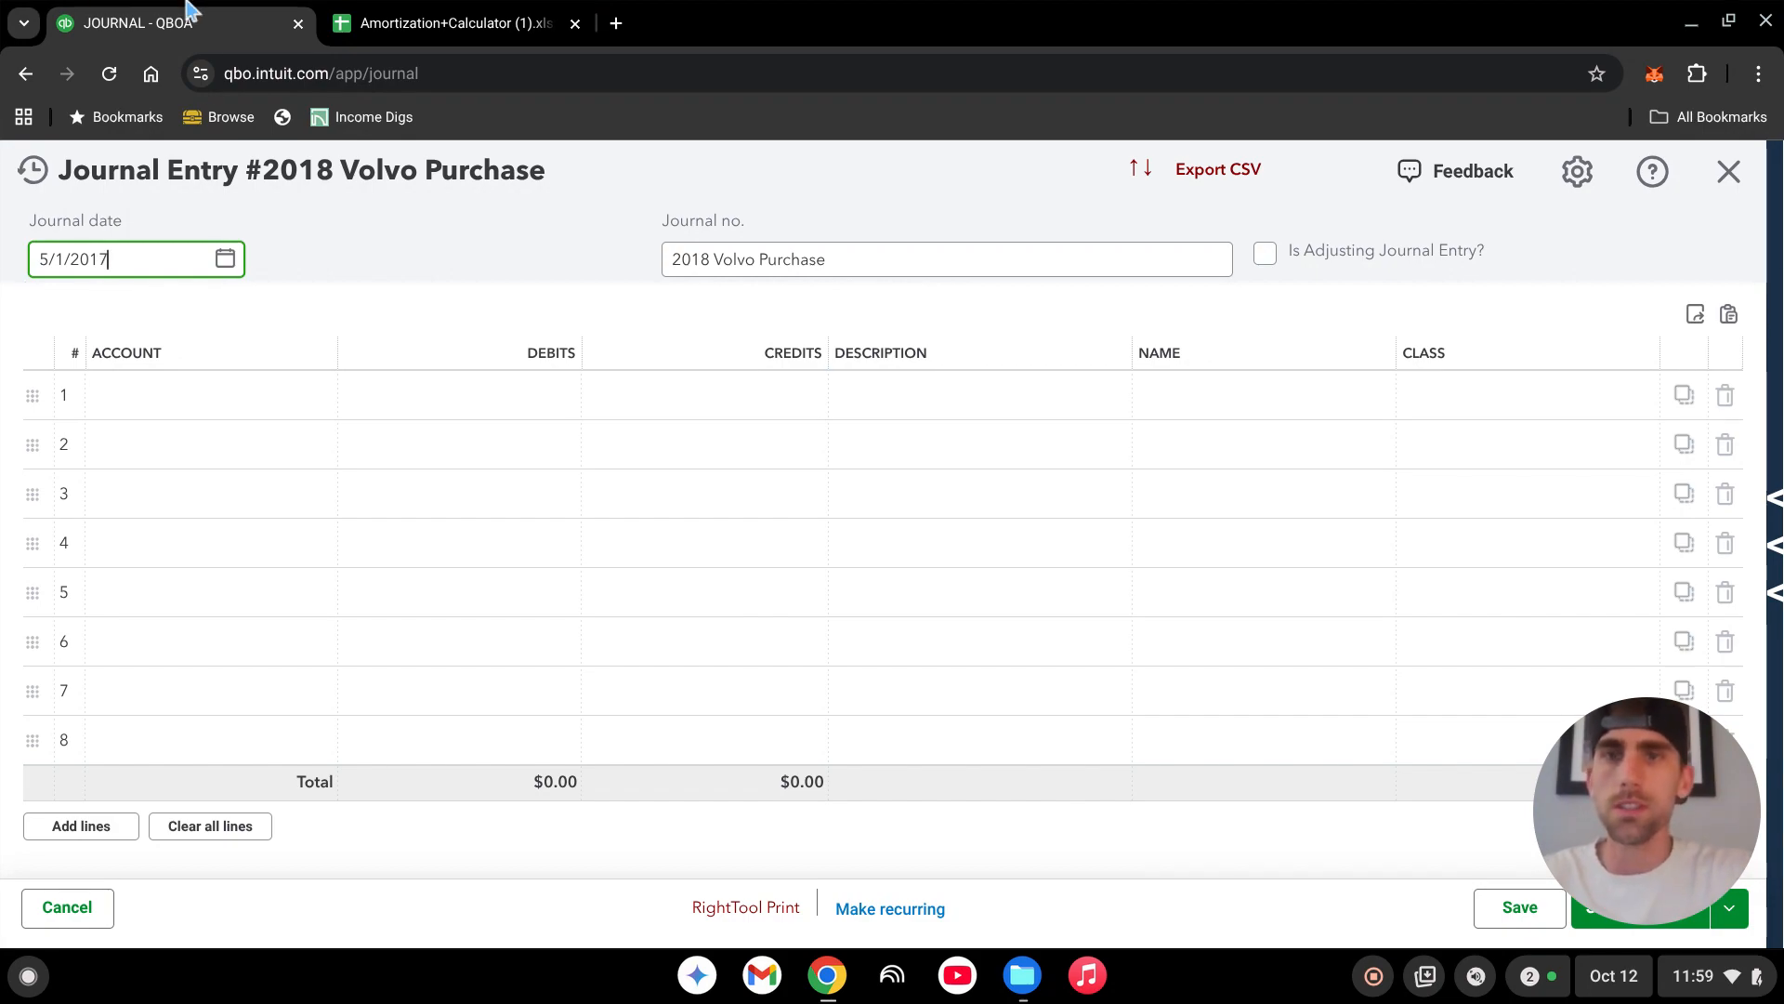
Replace the journal number with "2017 Volvo purchase".
left_click(917, 254)
left_click_drag(887, 265, 729, 383)
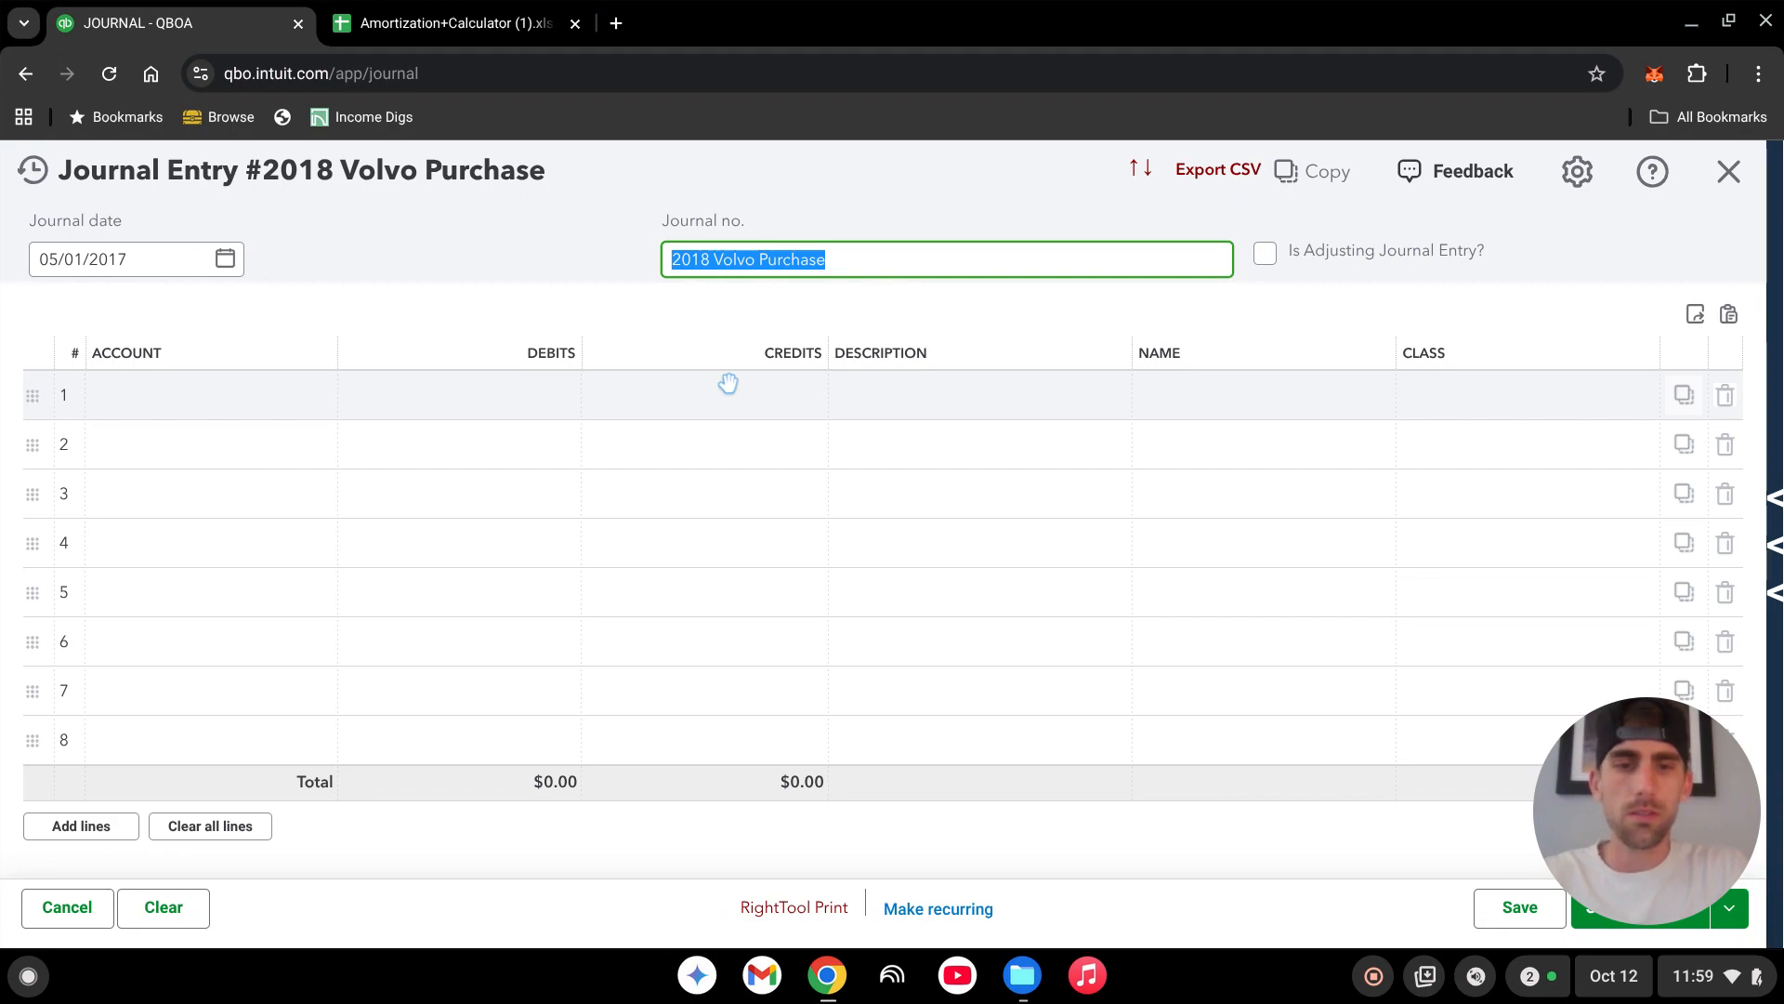
type("2017")
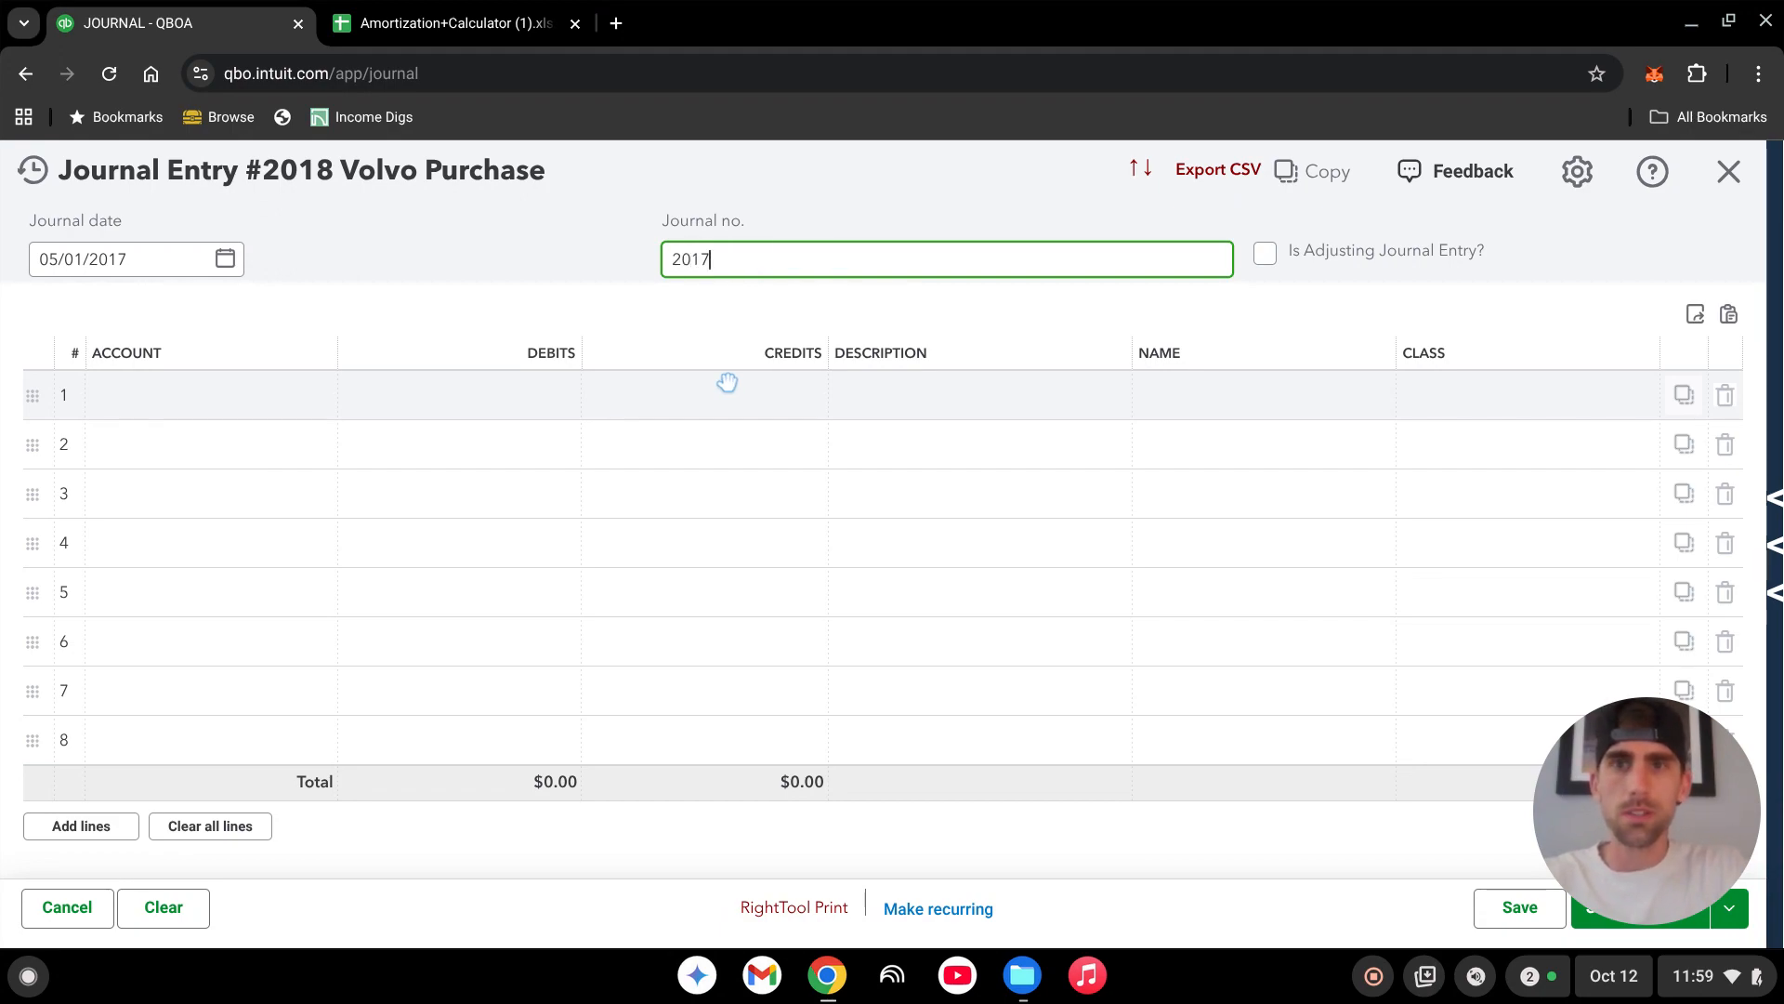
type(" Volvo")
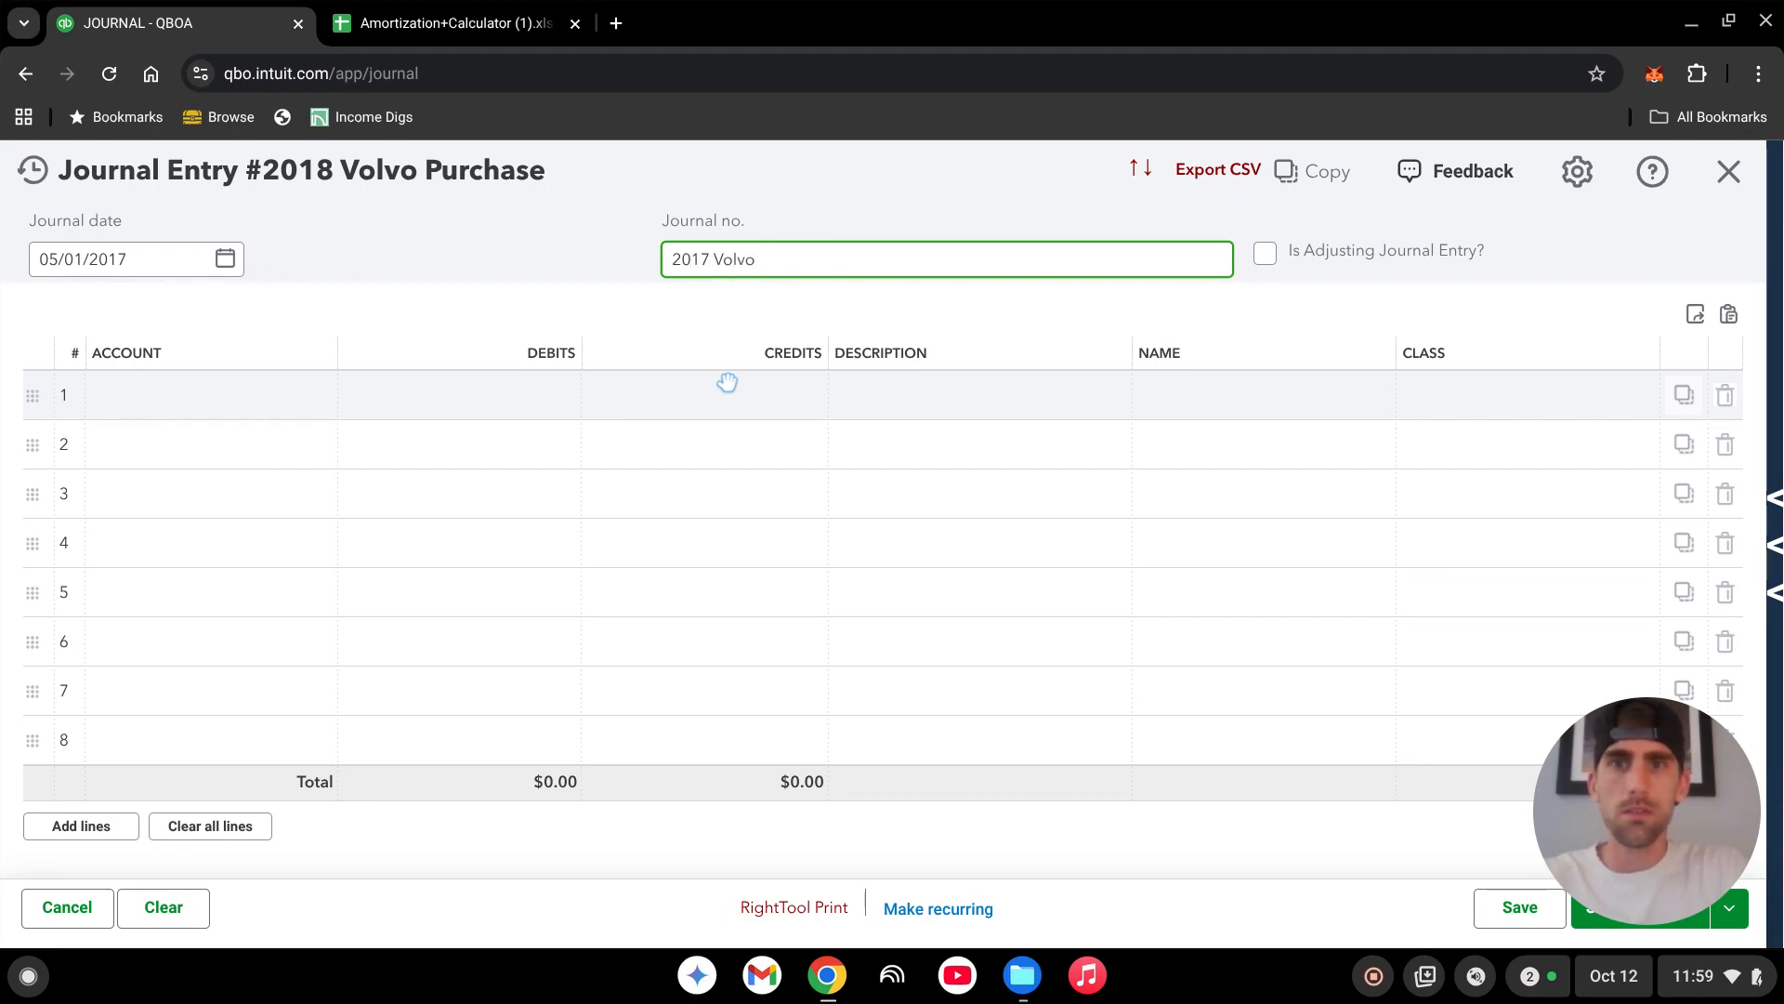
type(" purchase")
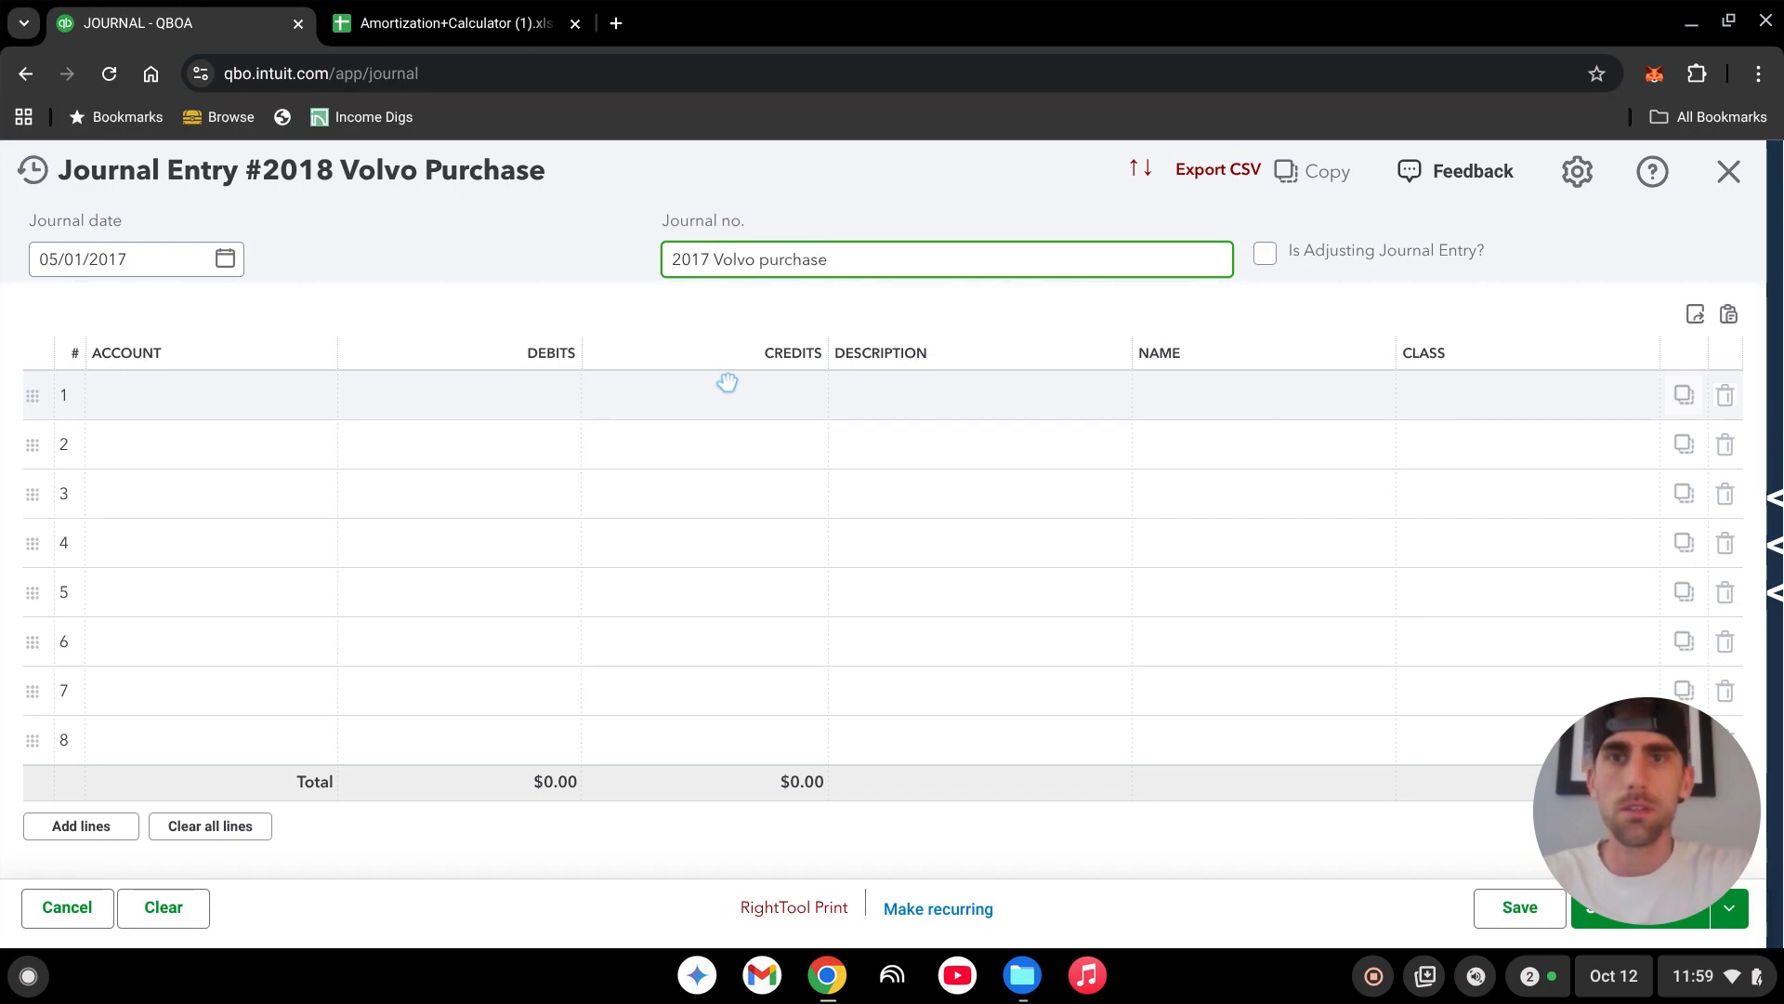
Start adding a new account named "2017 Volvo" from the first journal line.
left_click(243, 400)
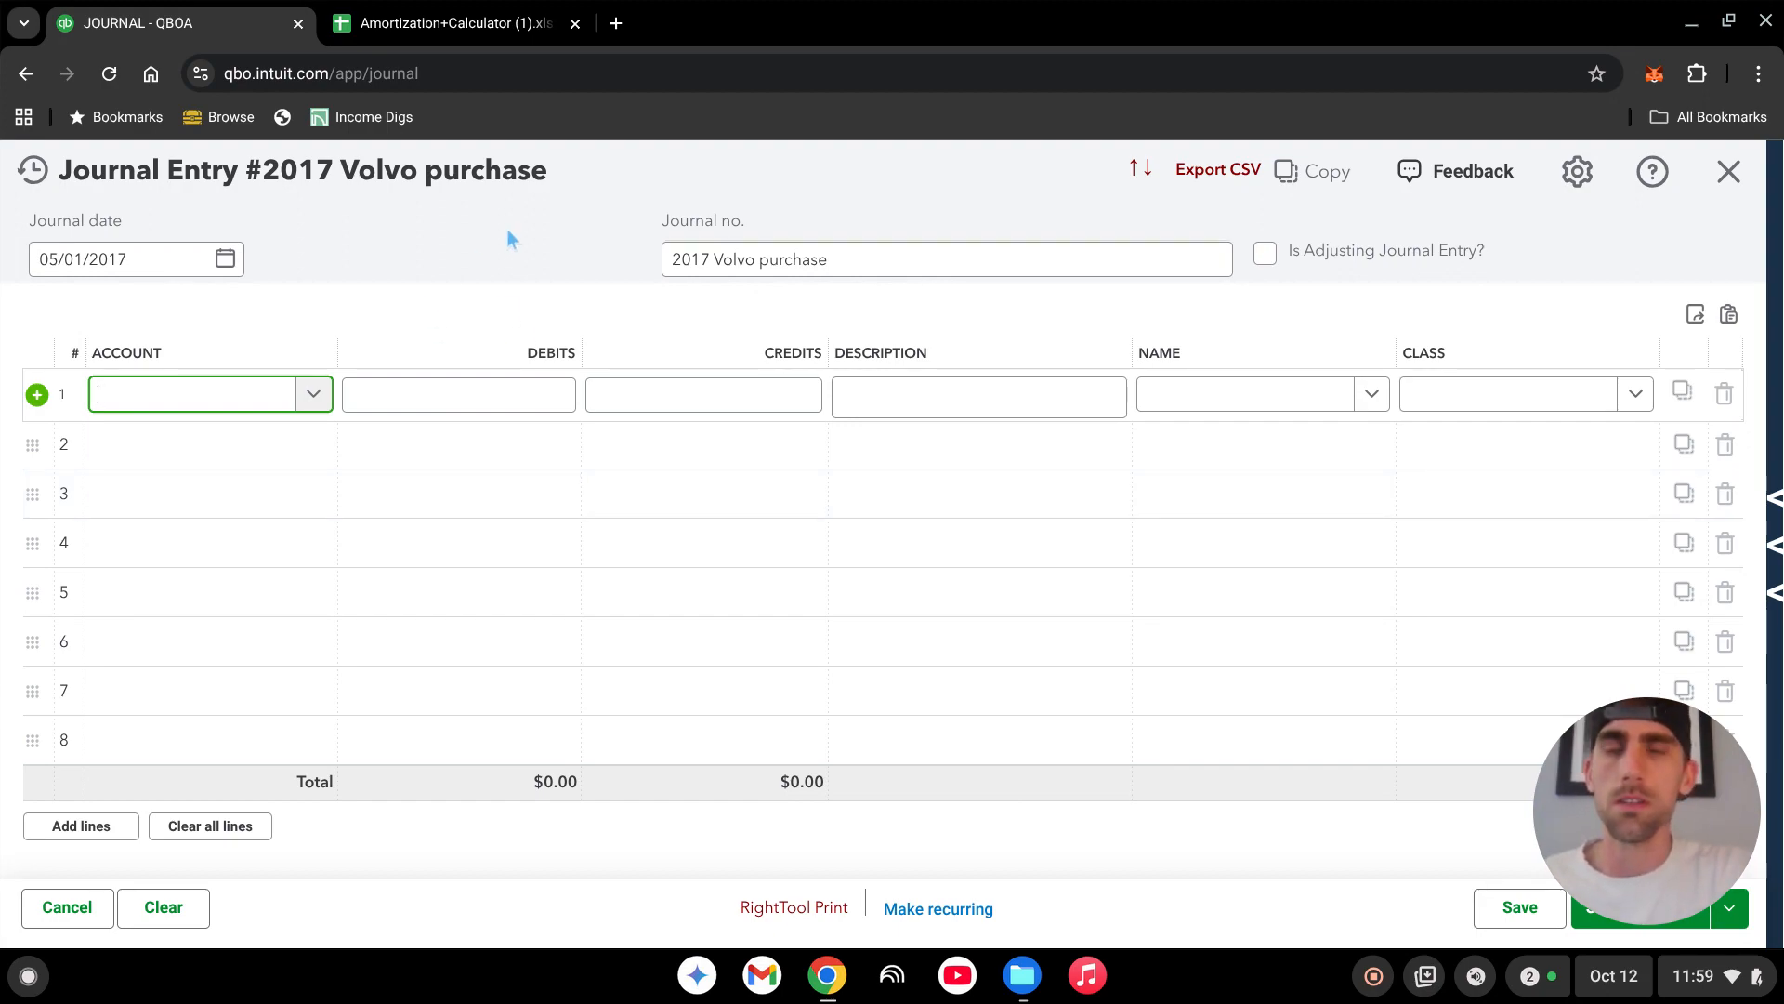
left_click(265, 398)
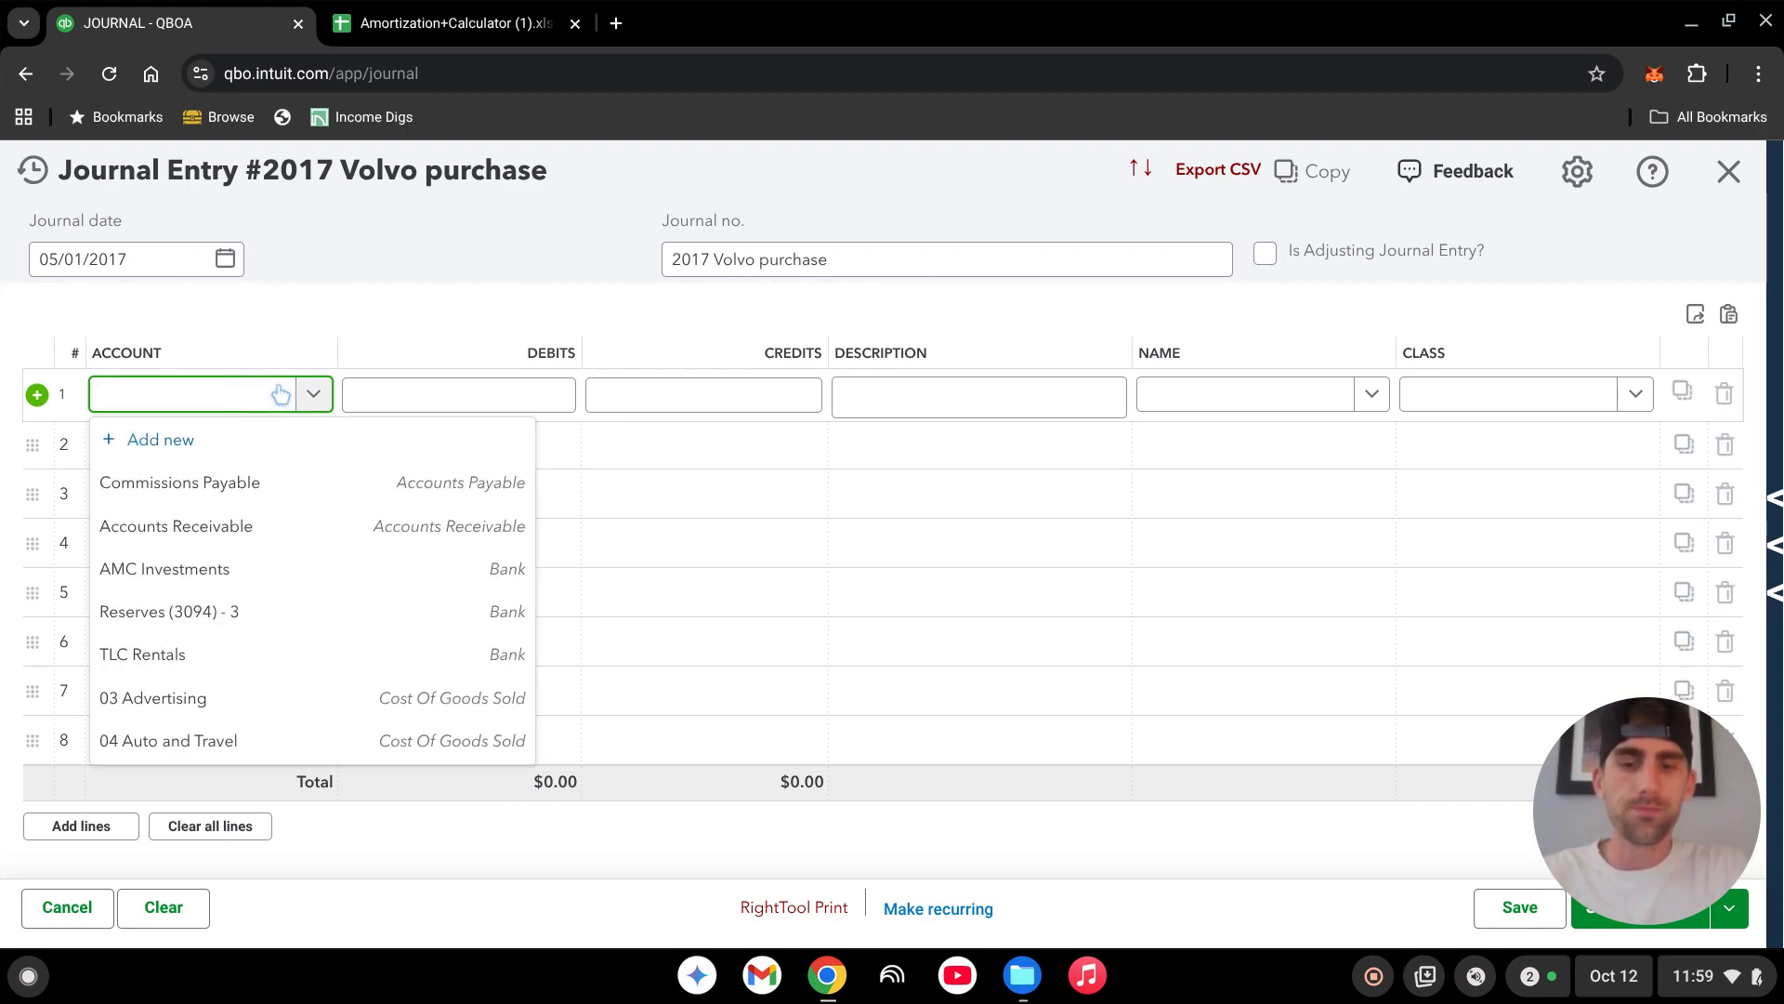
type("Volvo")
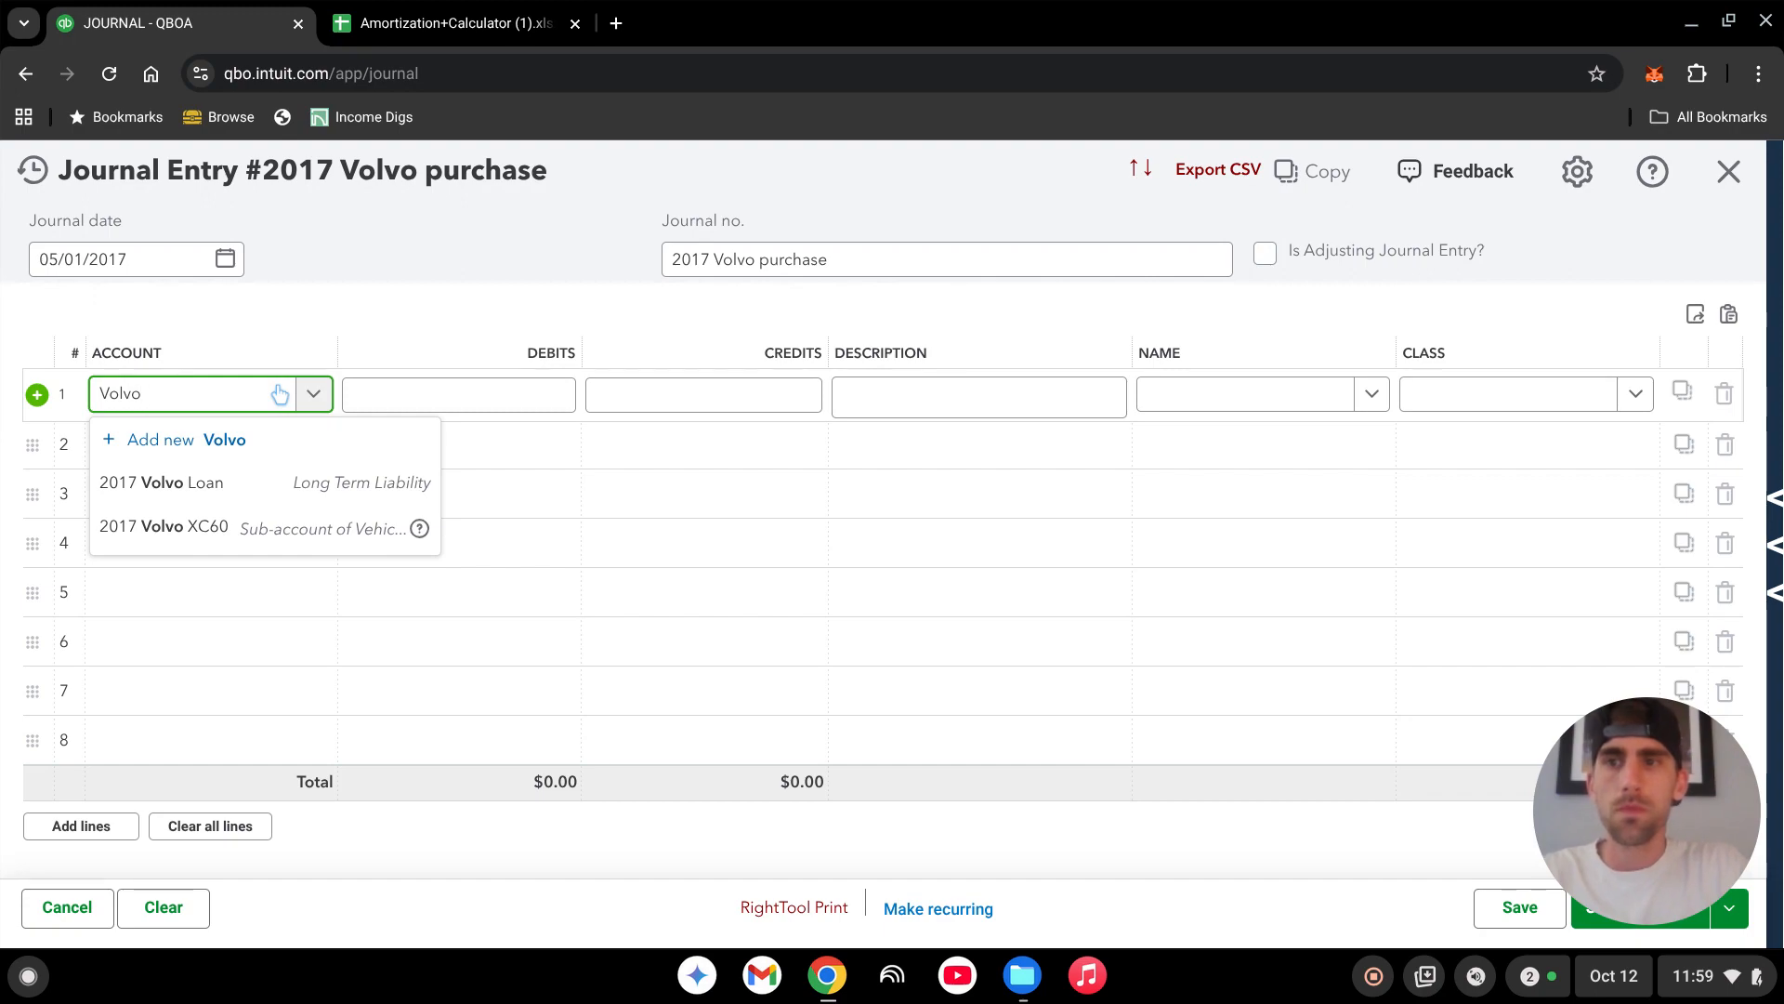
key("BackSpace")
key("BackSpace")
key("BackSpace")
key("BackSpace")
key("BackSpace")
type("2")
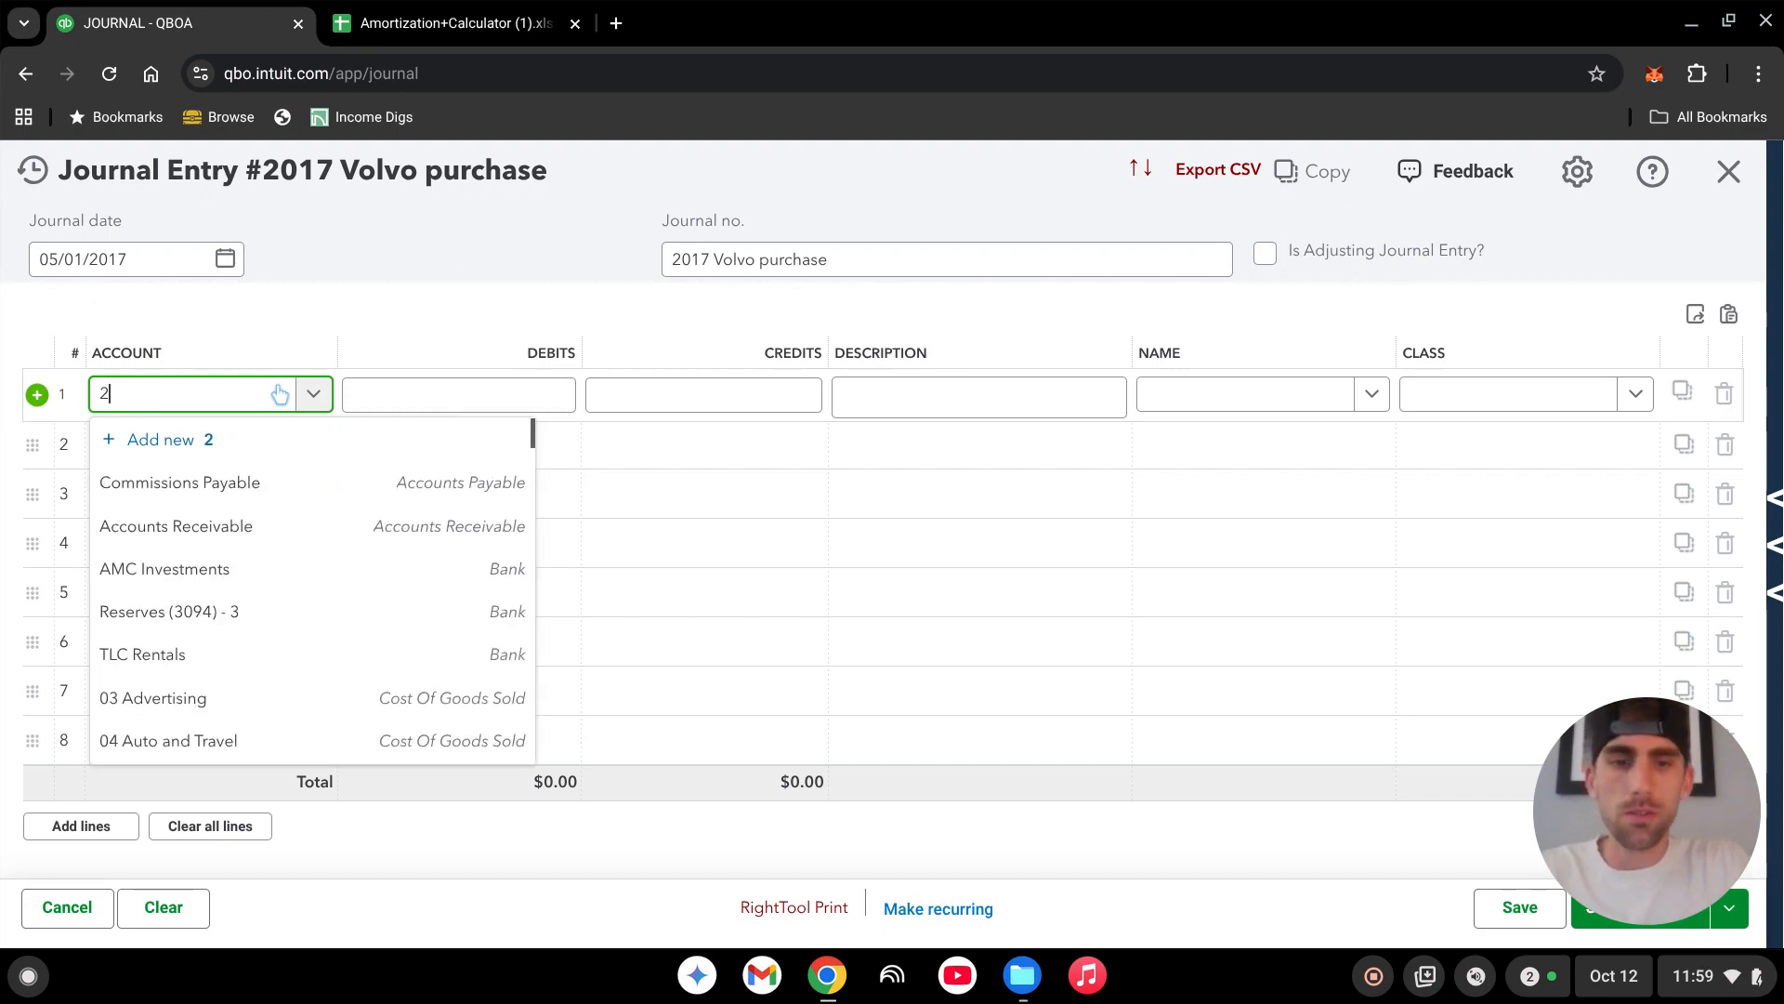
type("017 V")
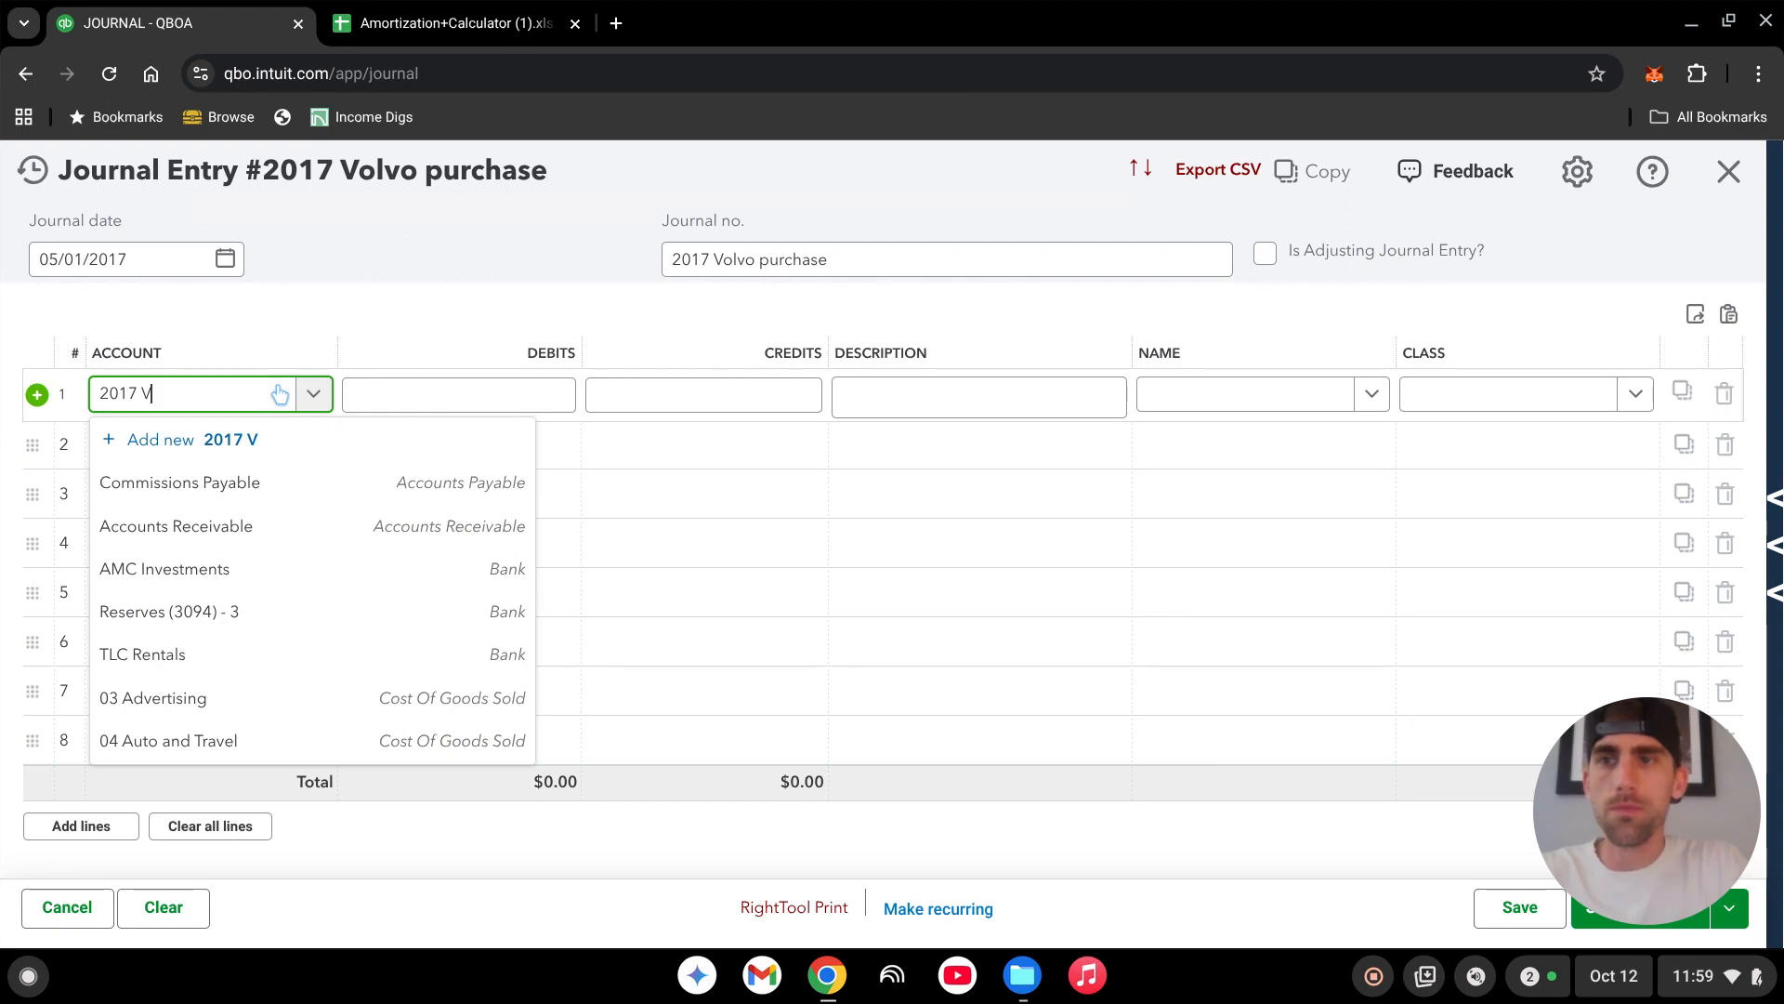
type("olvo")
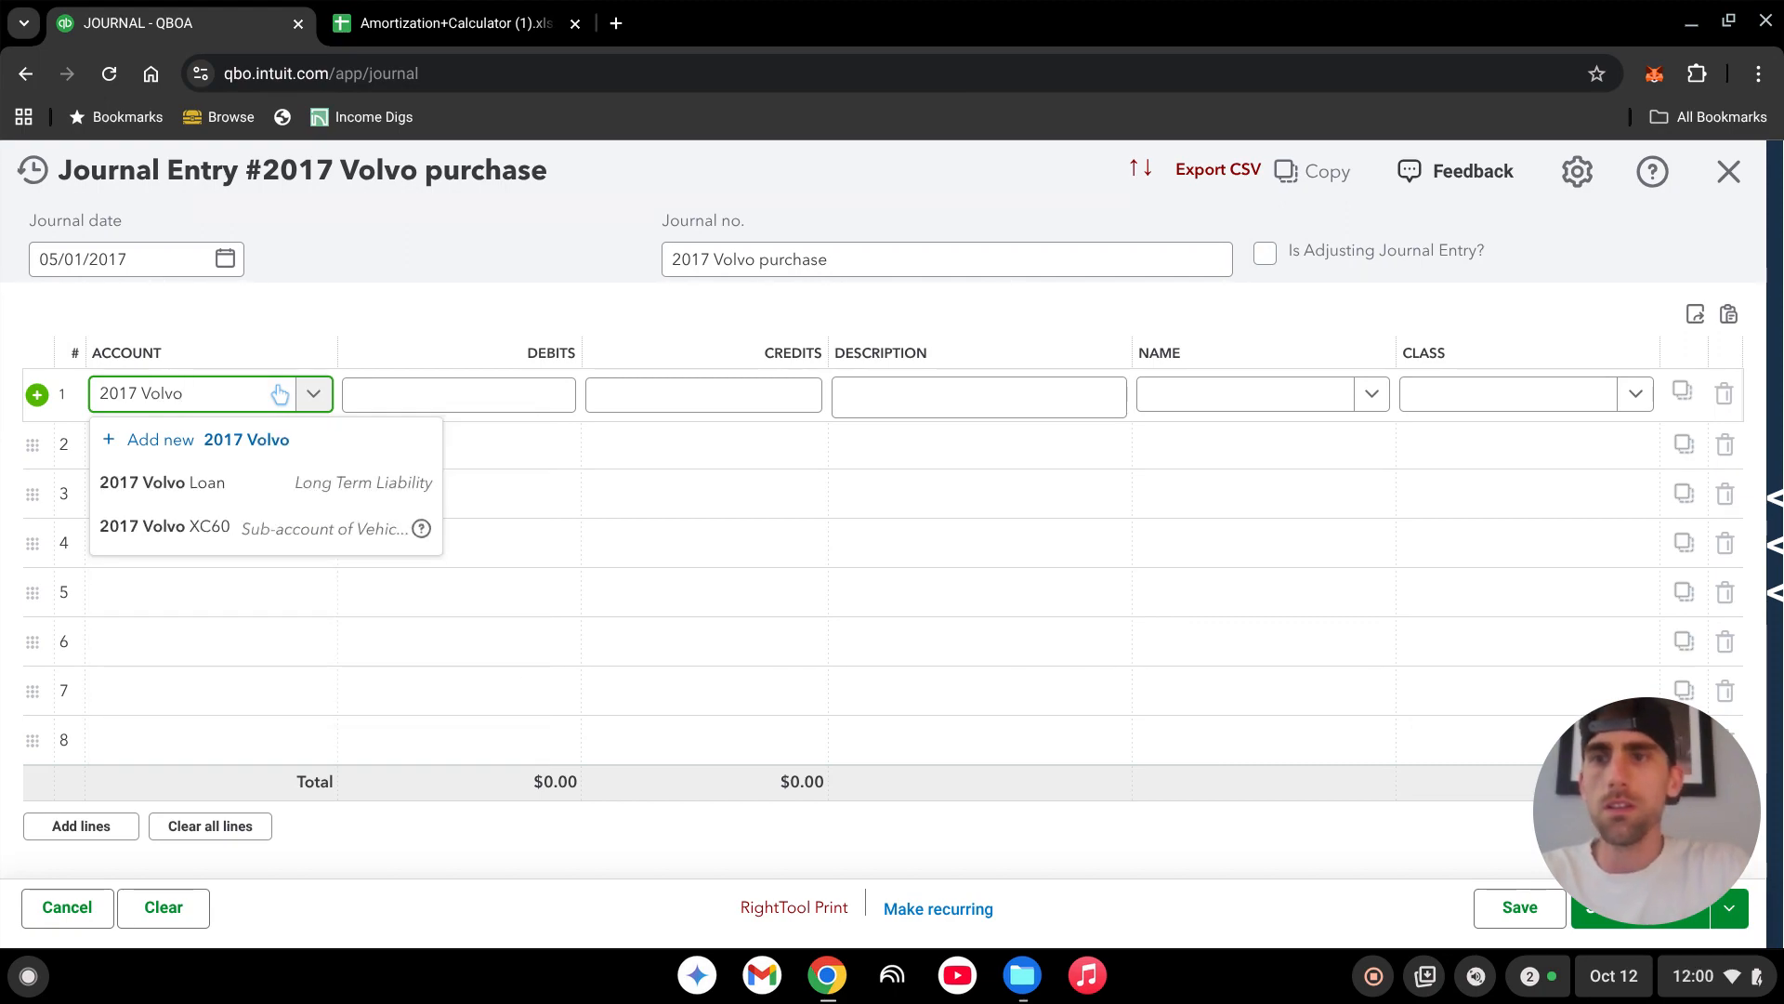
left_click(276, 442)
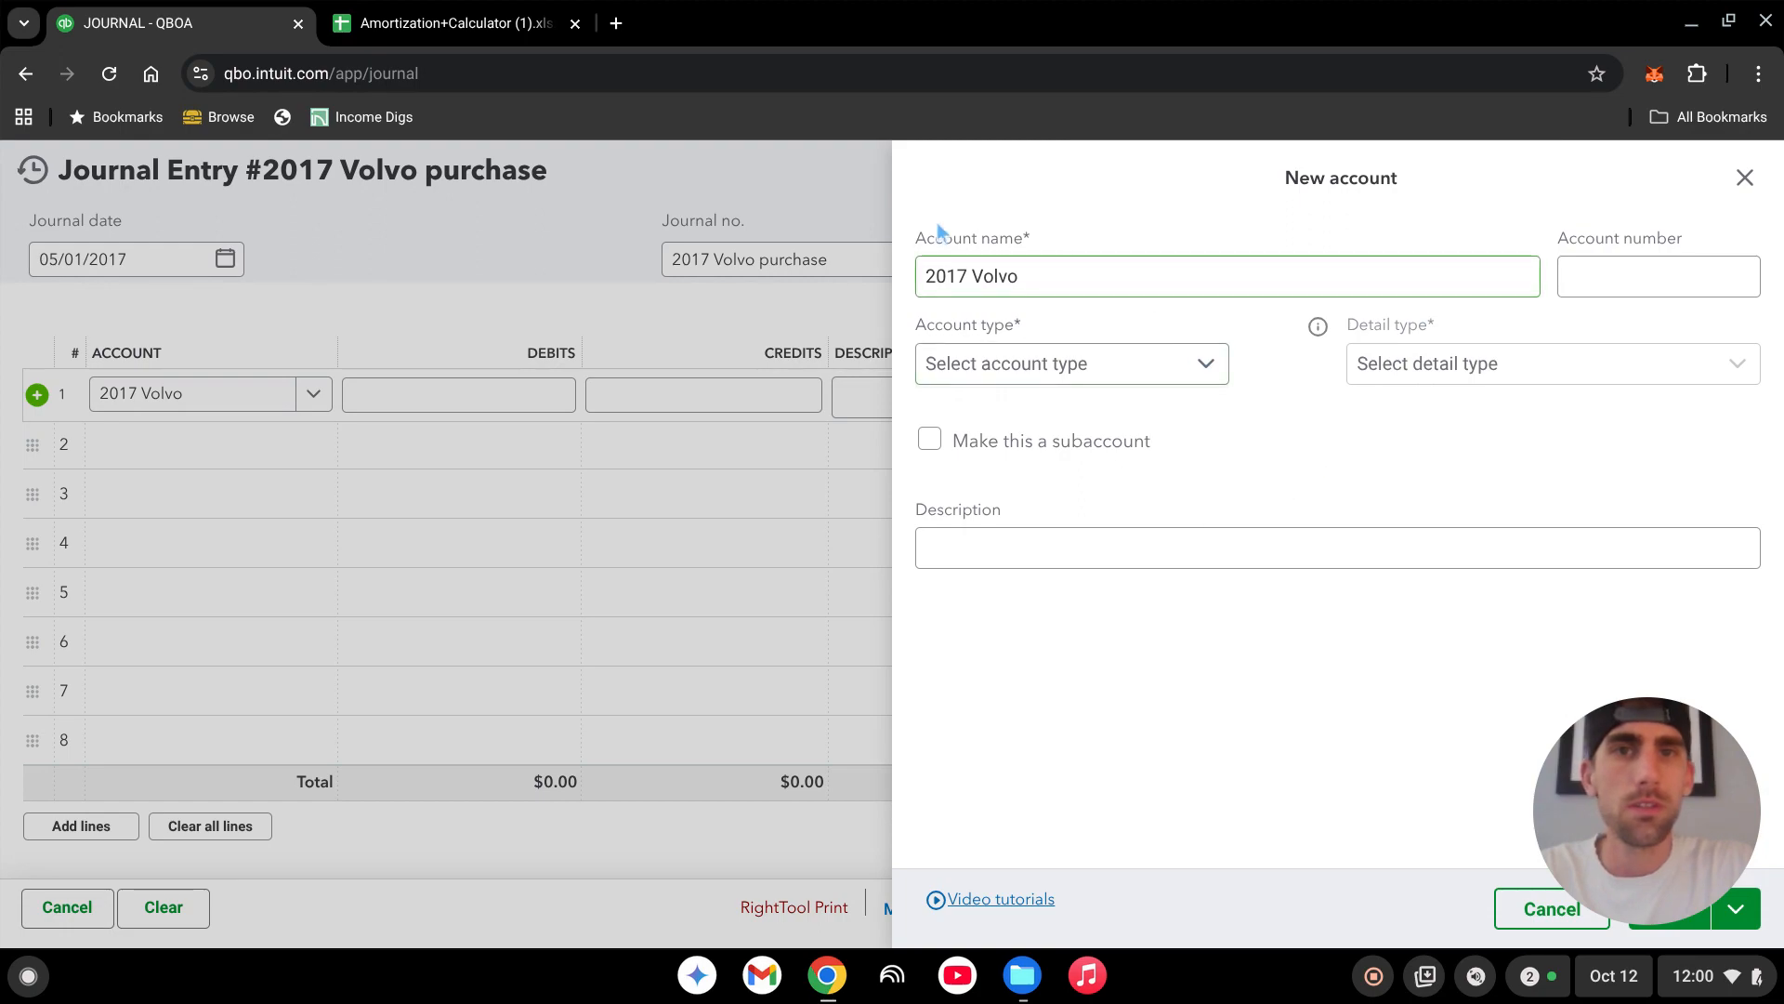
Set the new account's type to Fixed Assets and its detail type to Vehicles.
left_click(1179, 365)
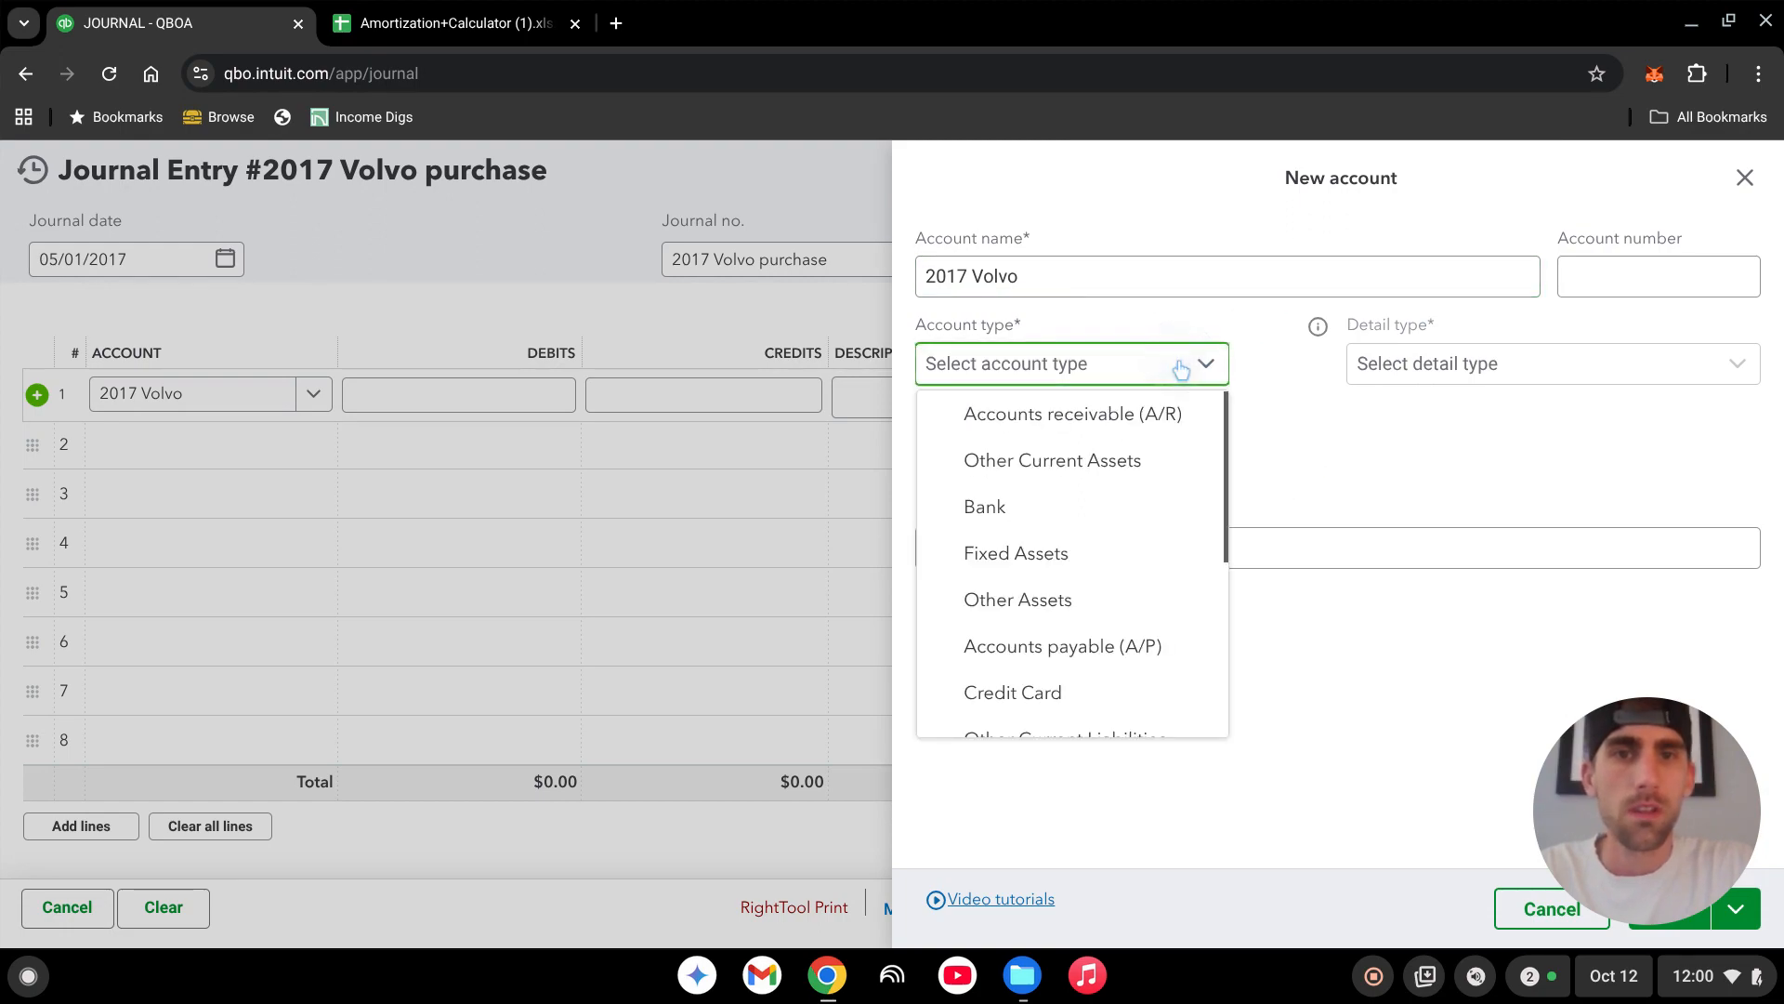
left_click(1022, 554)
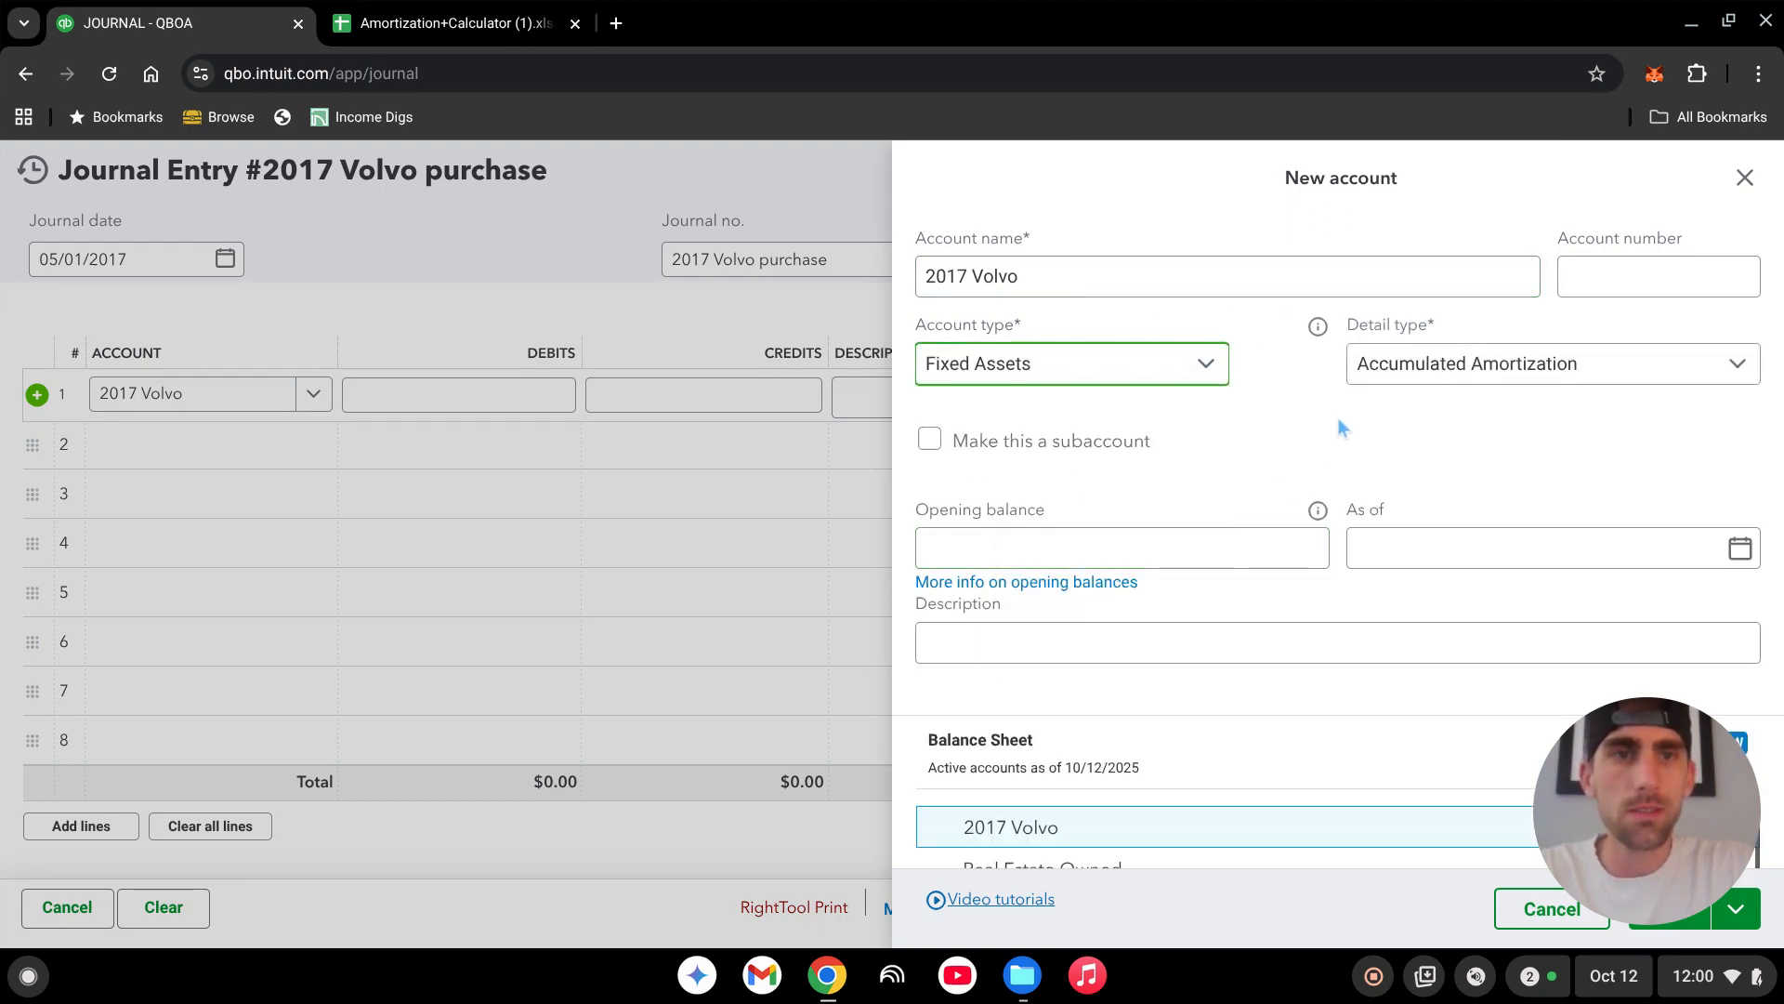
left_click(1737, 363)
scroll(1487, 520, "down", 5)
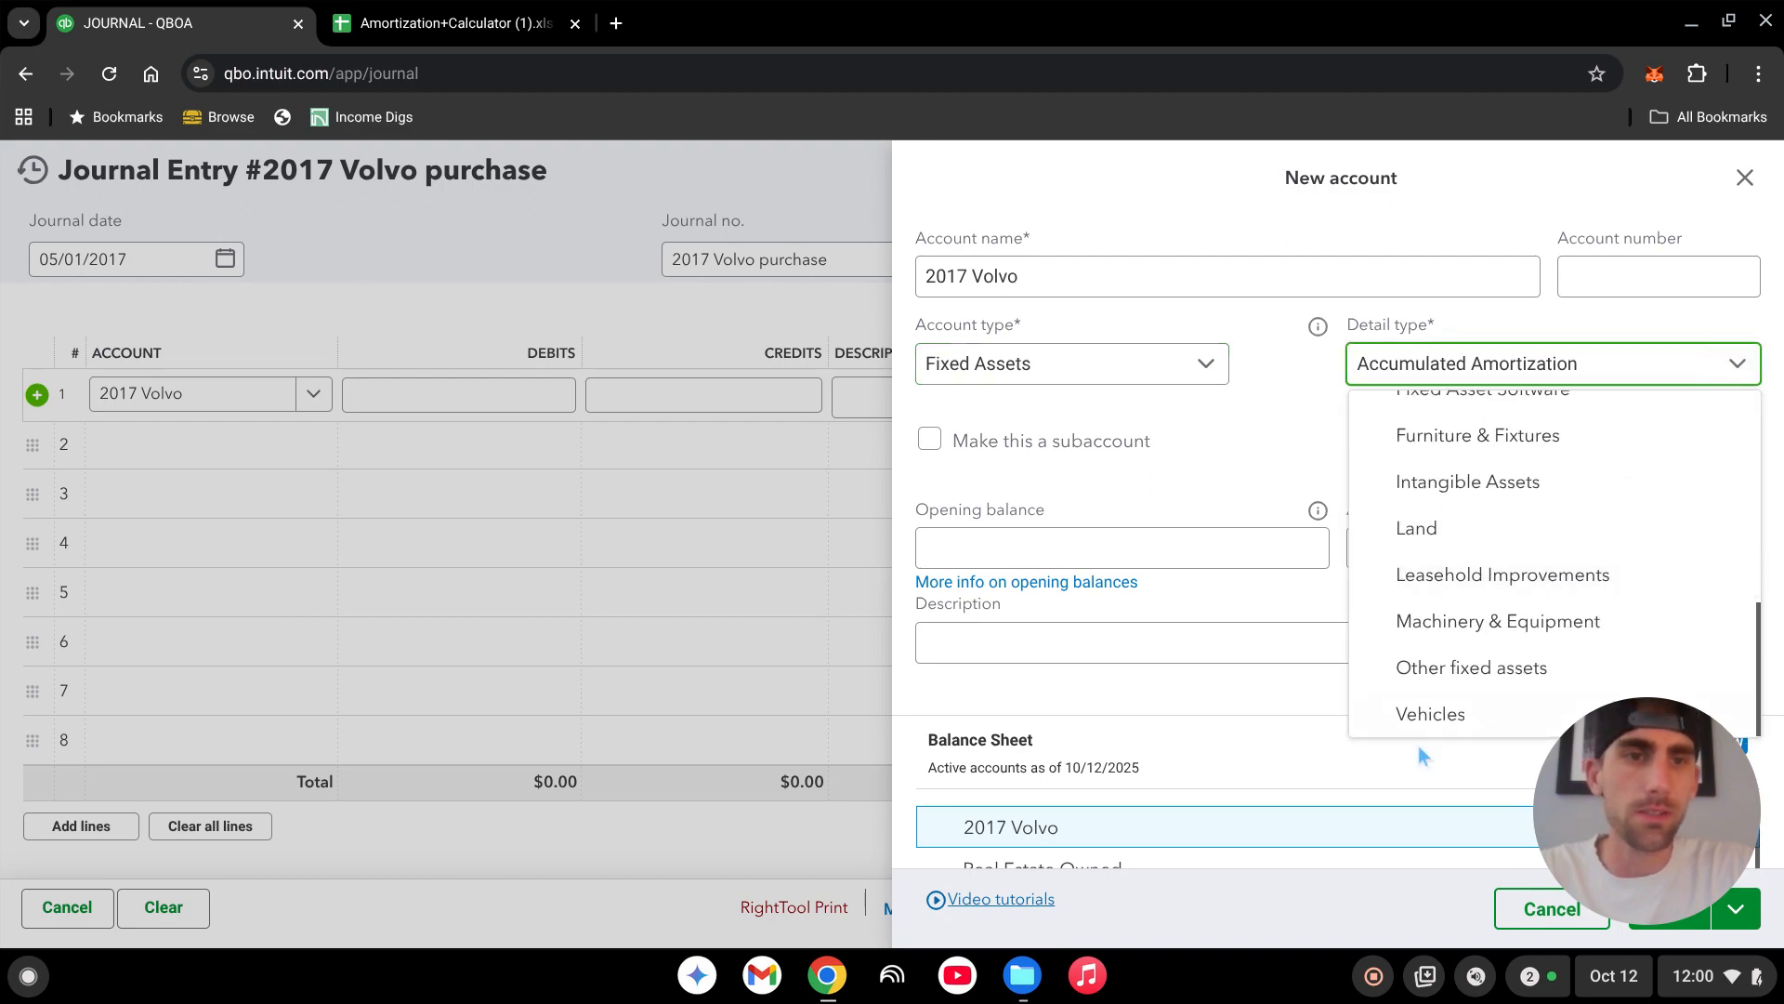
left_click(1414, 714)
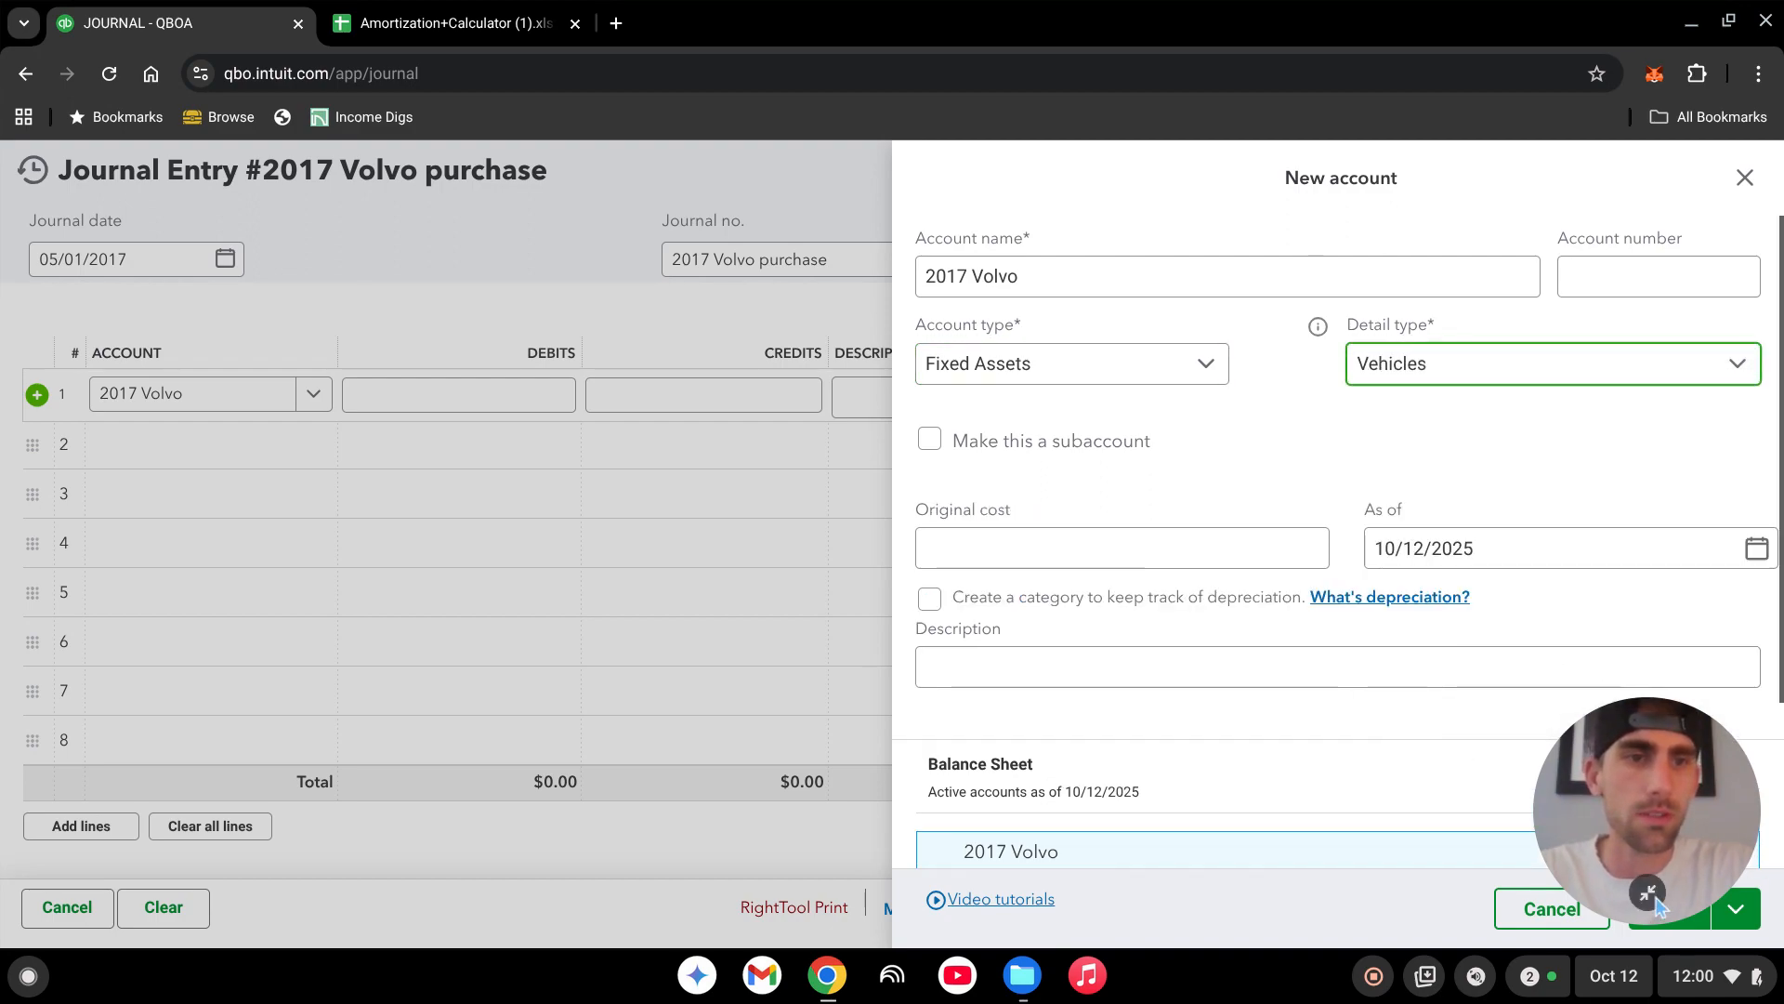
Save the new 2017 Volvo account and enter a debit of 41000 for it on the first line.
left_click(1650, 894)
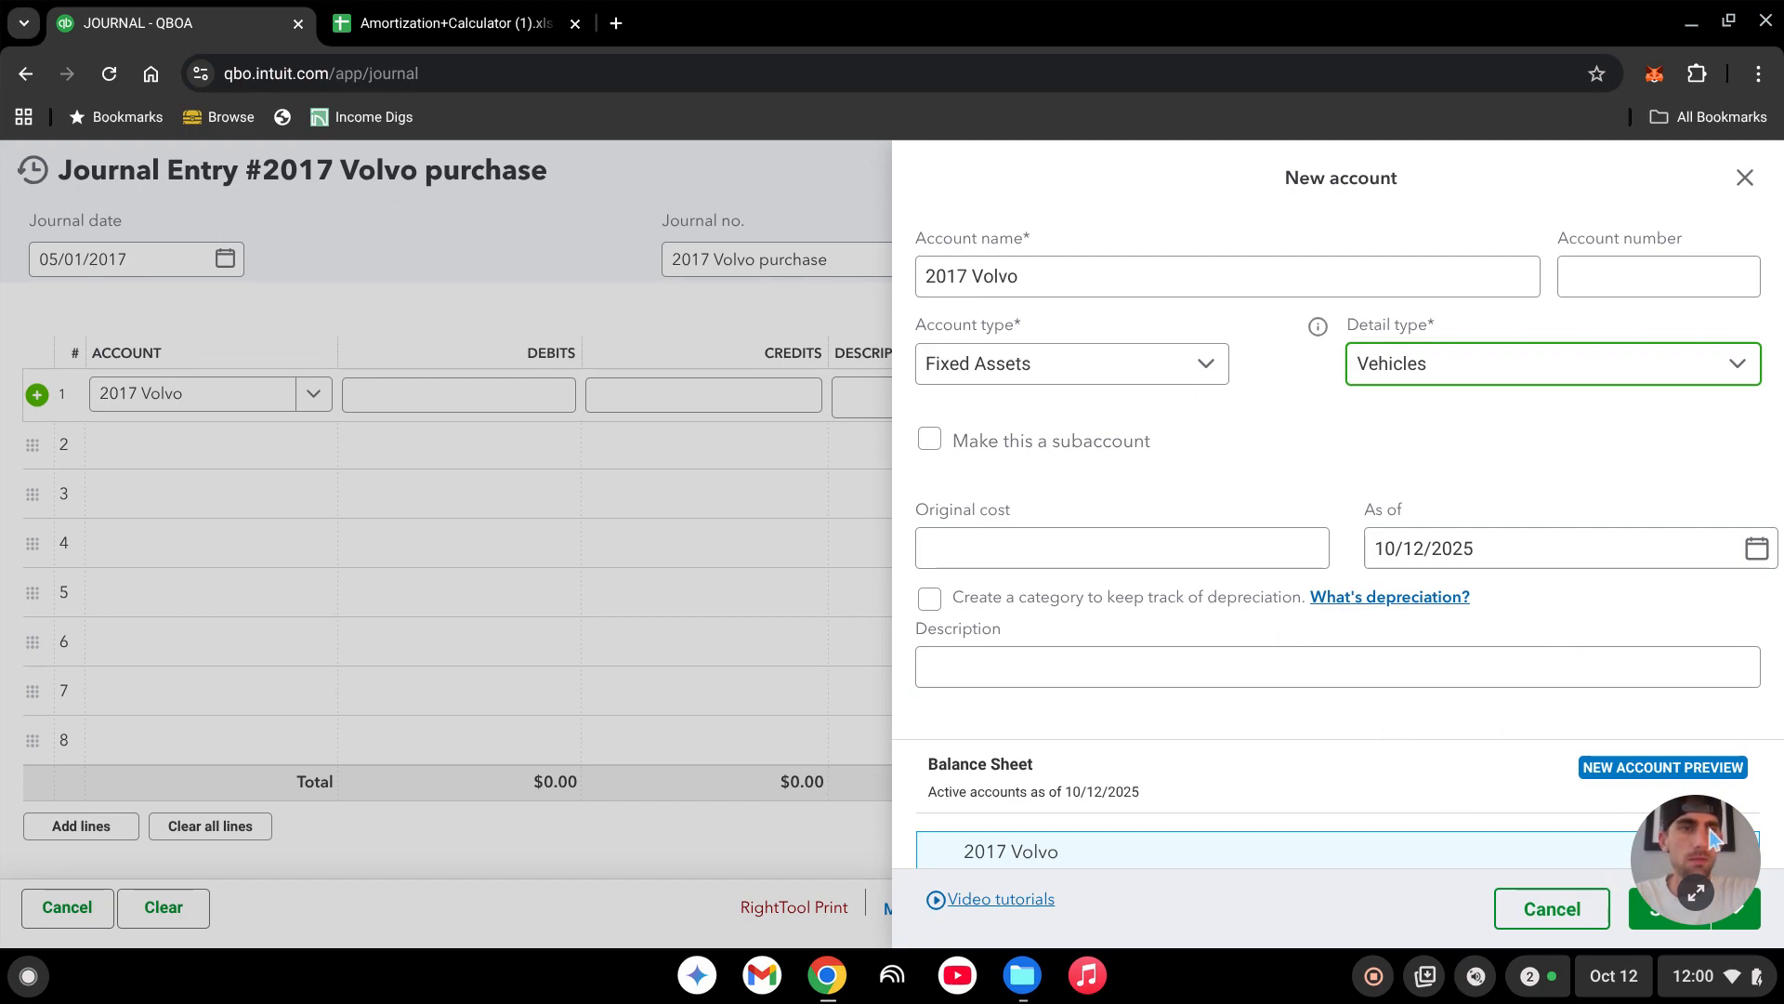
left_click_drag(1710, 830, 114, 813)
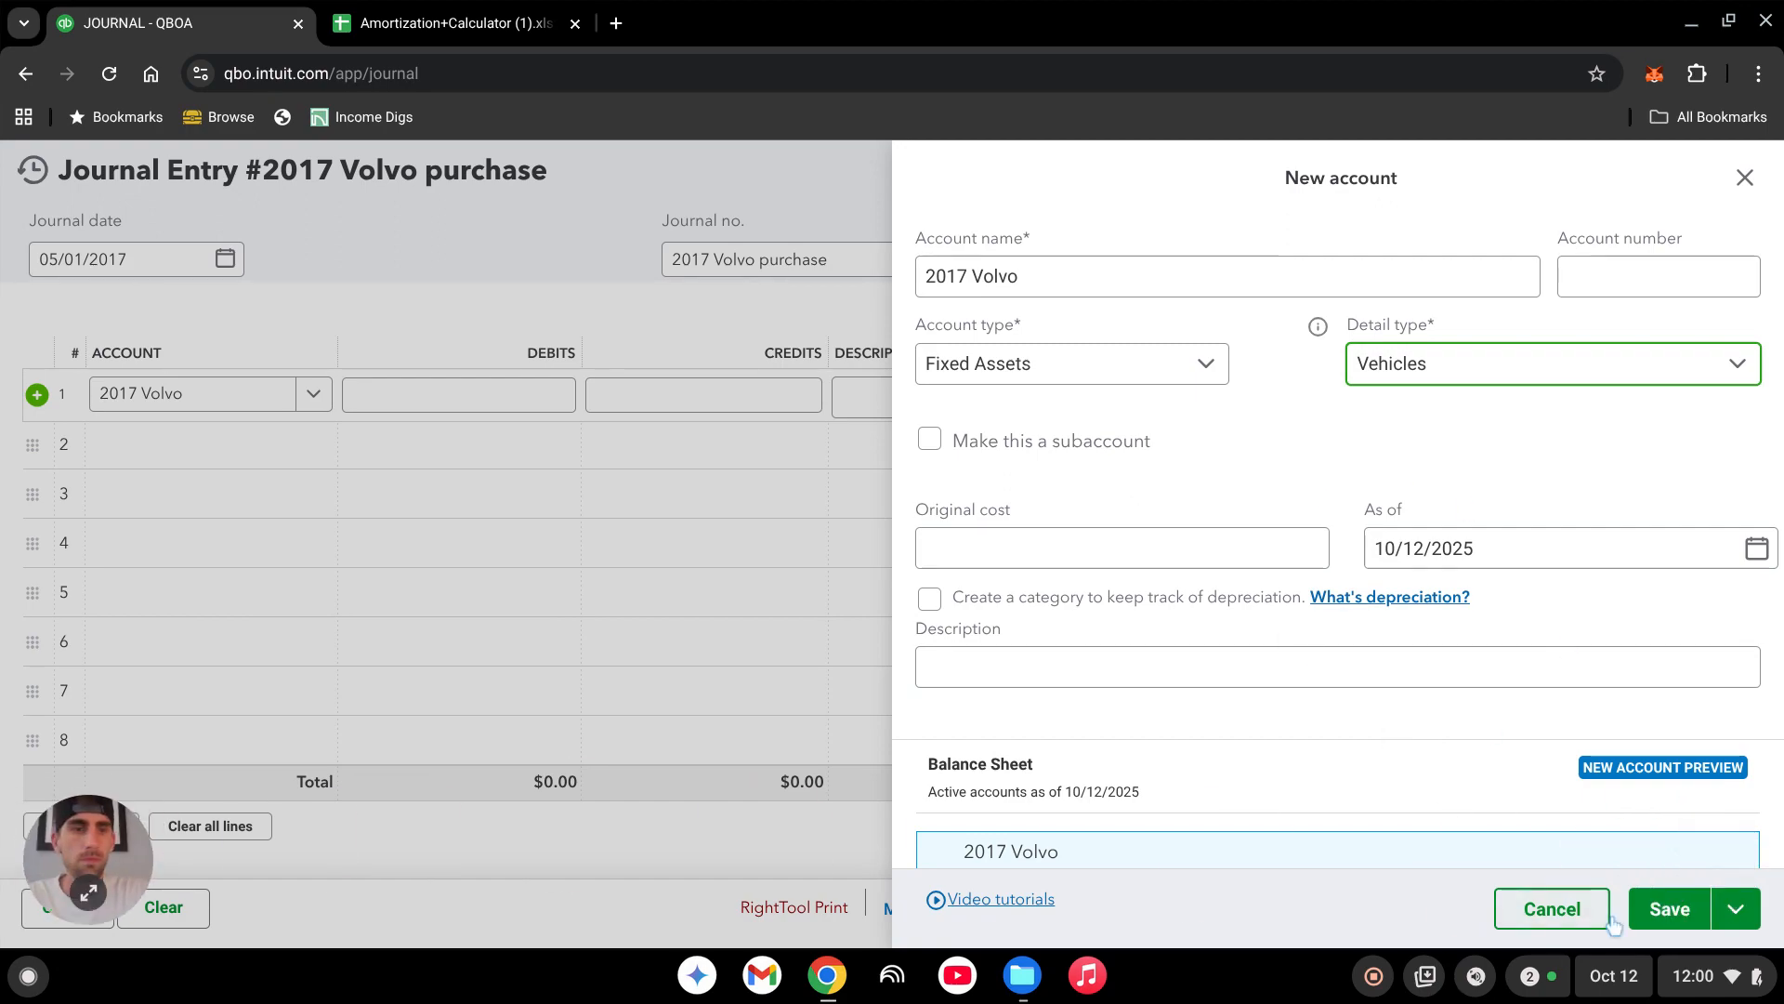
left_click(1667, 909)
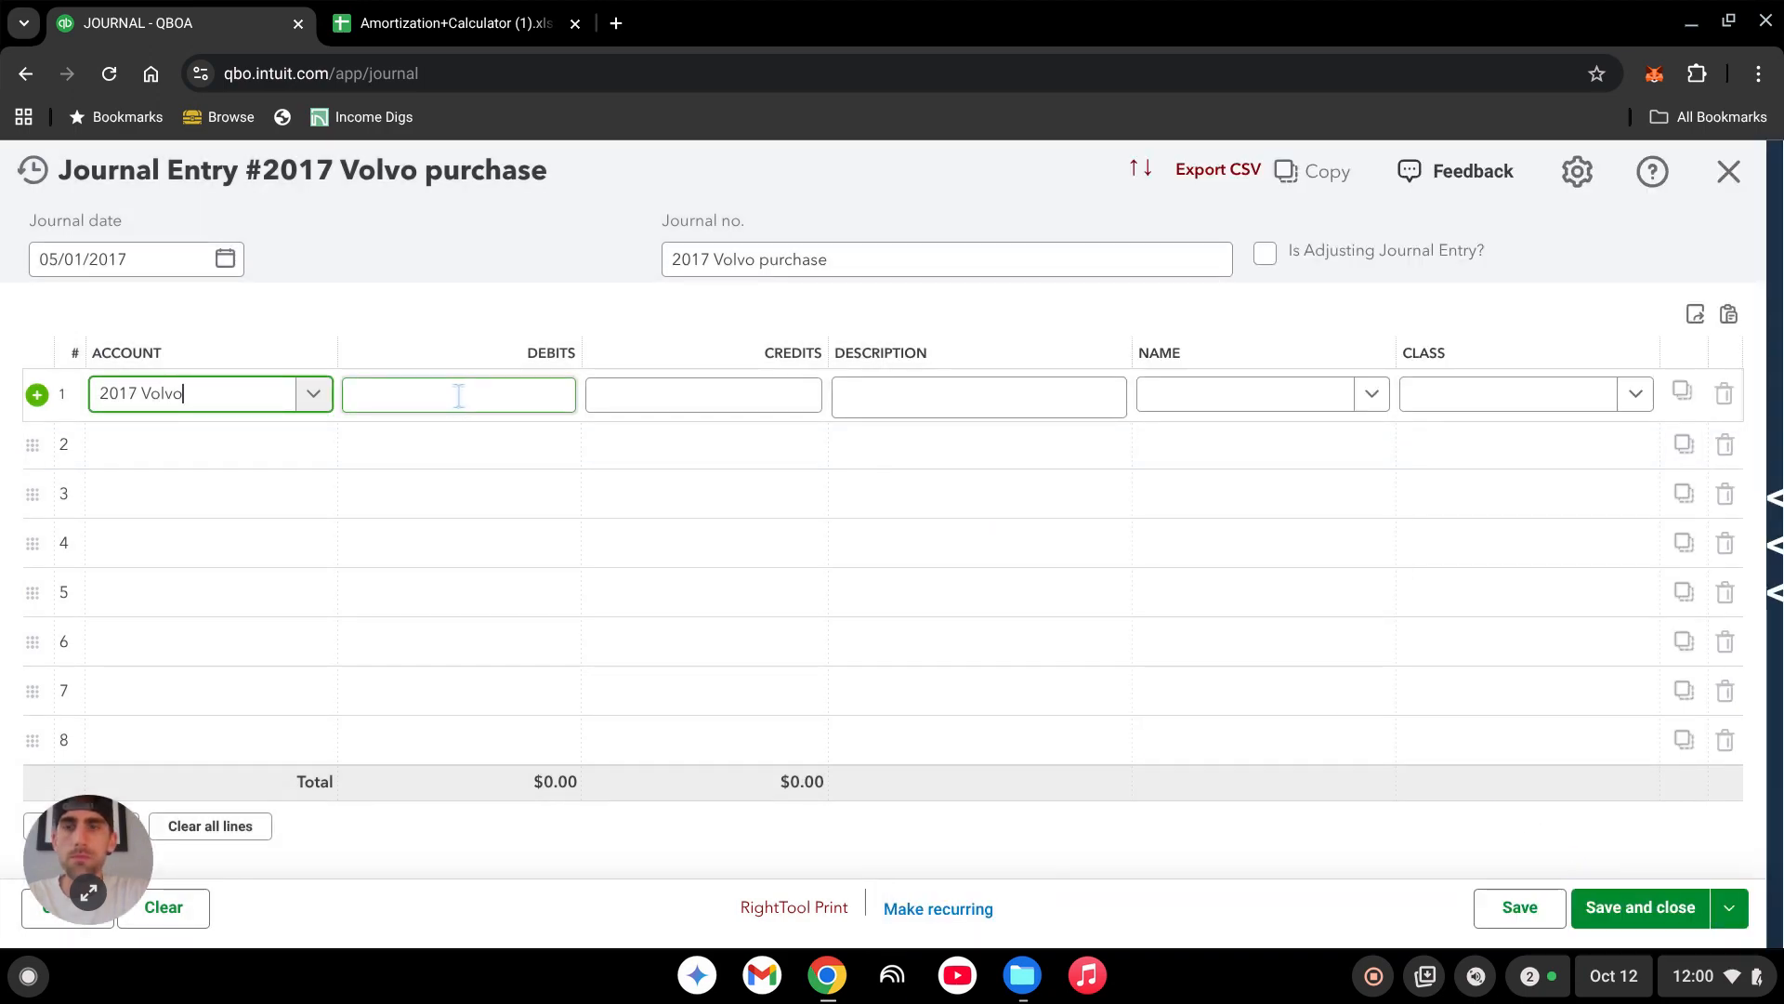
left_click(455, 395)
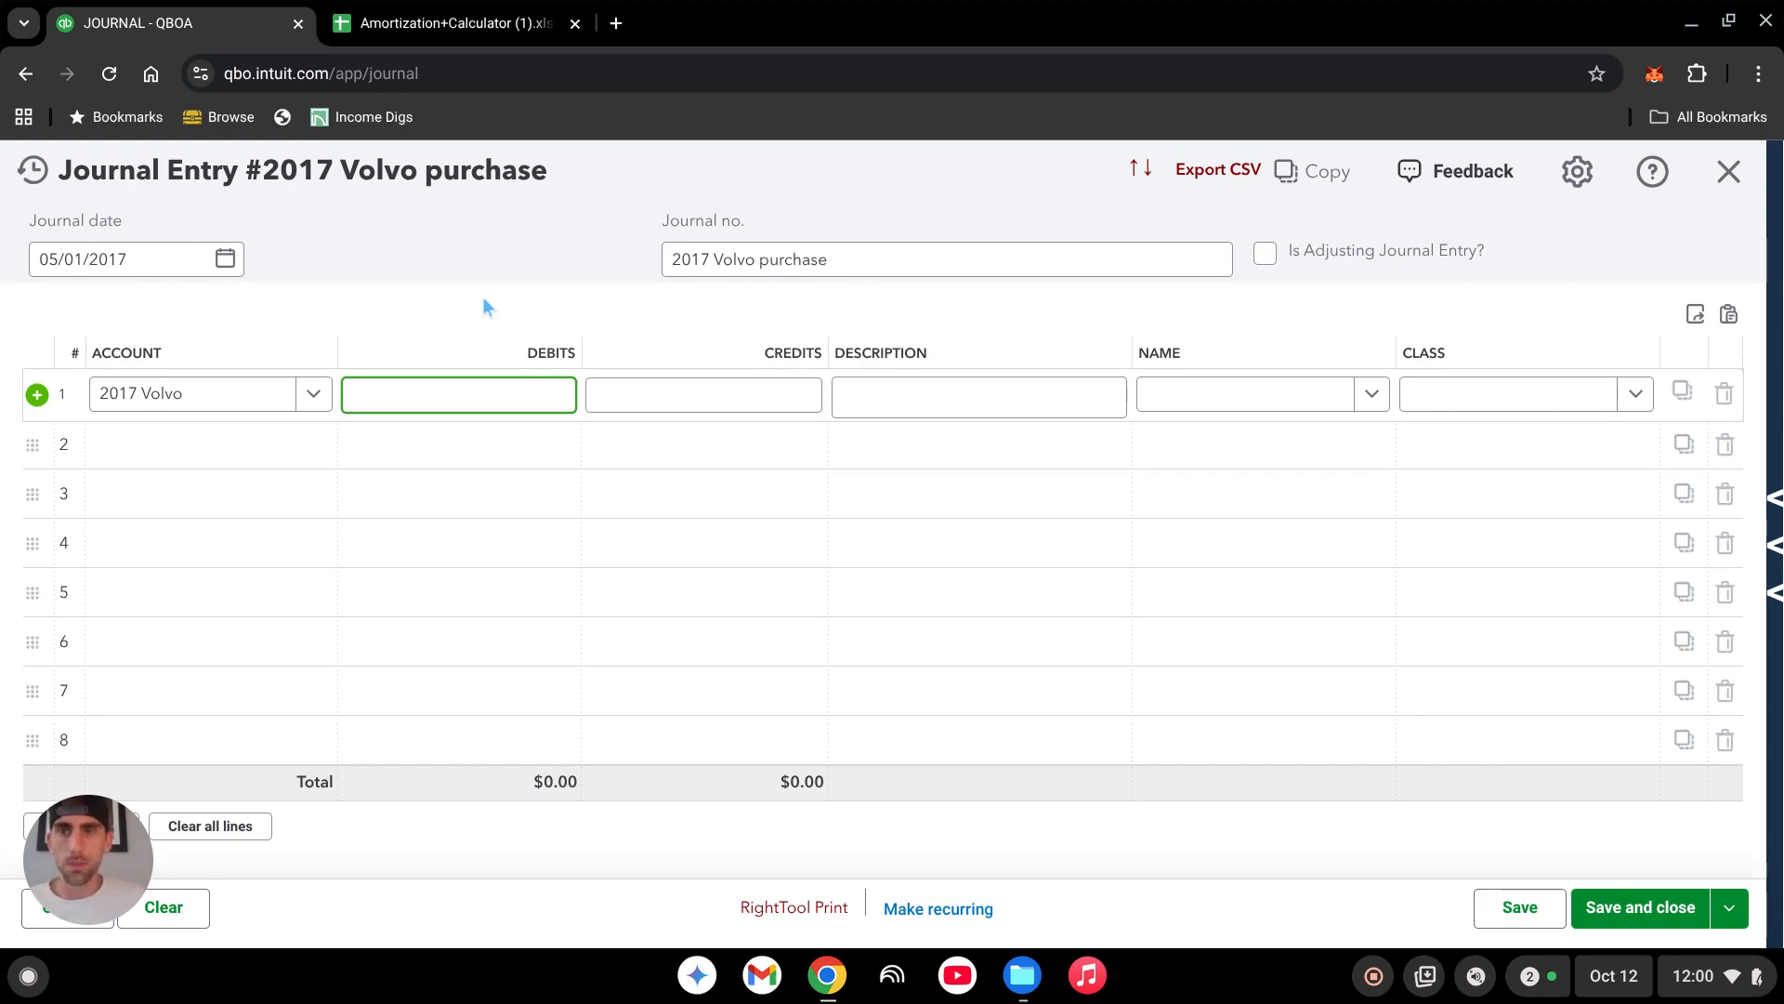
type("41000")
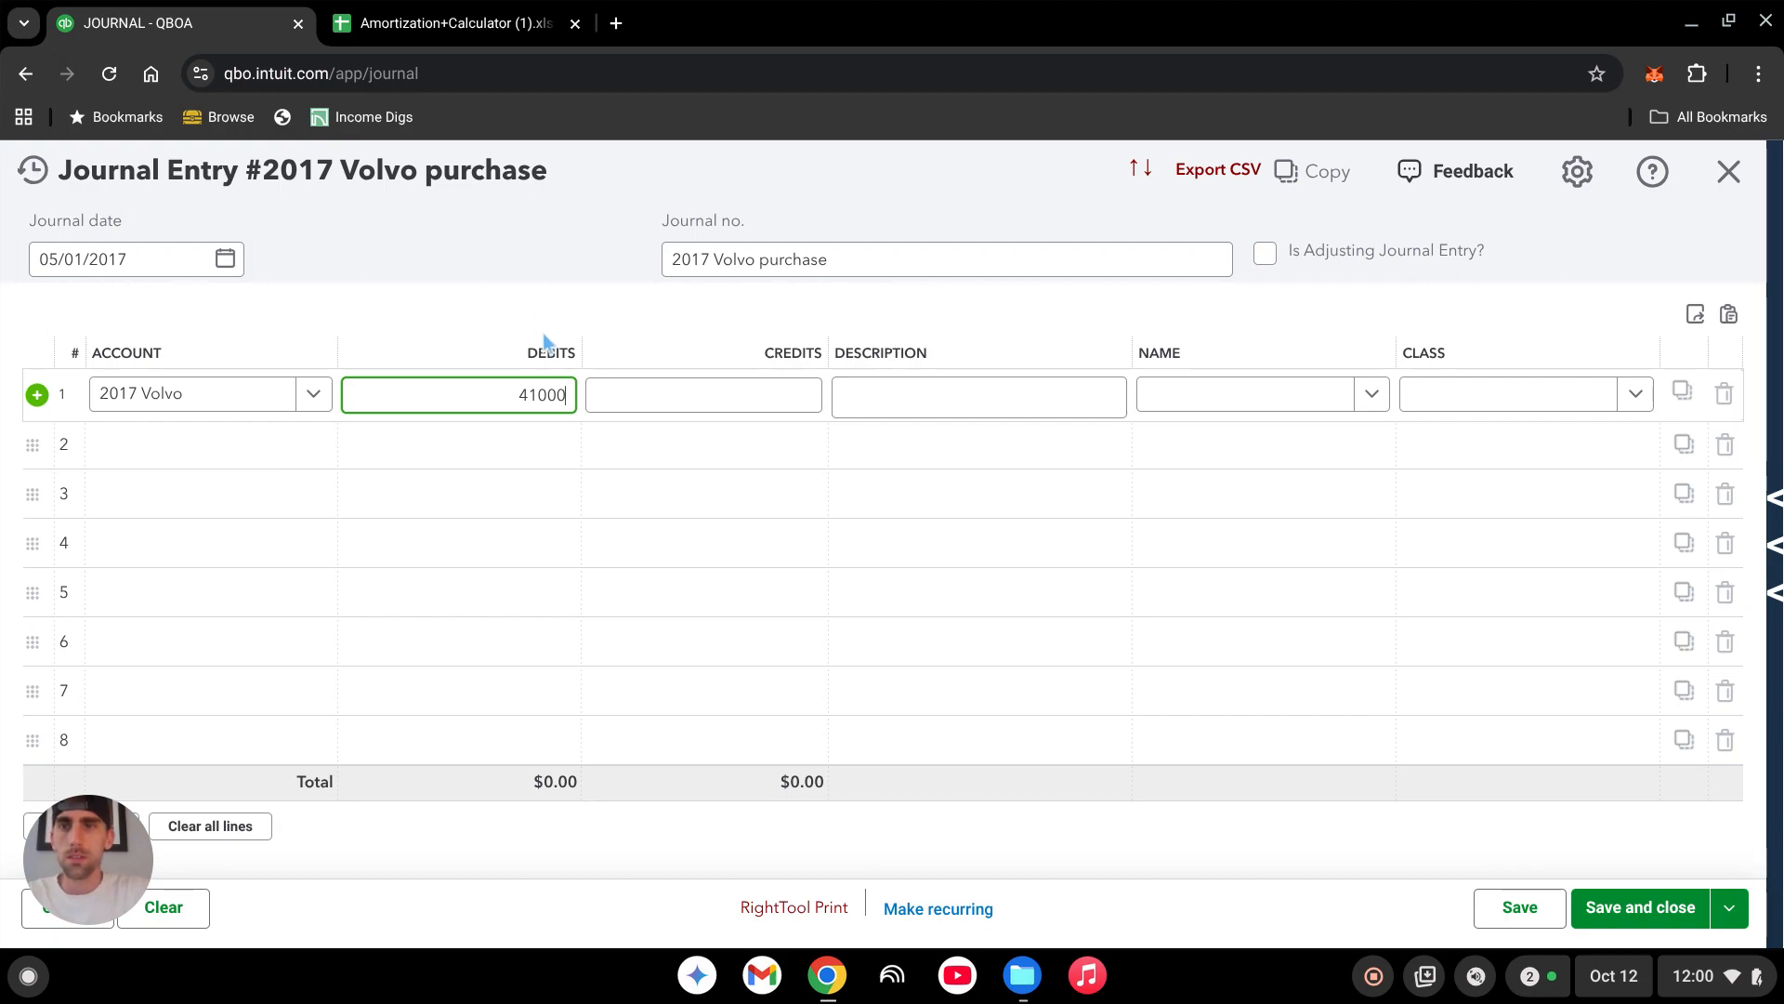
Start adding a new account from the second journal line, named "2017 Volvo Loan" plus the loan number's last four digits in parentheses.
left_click(258, 450)
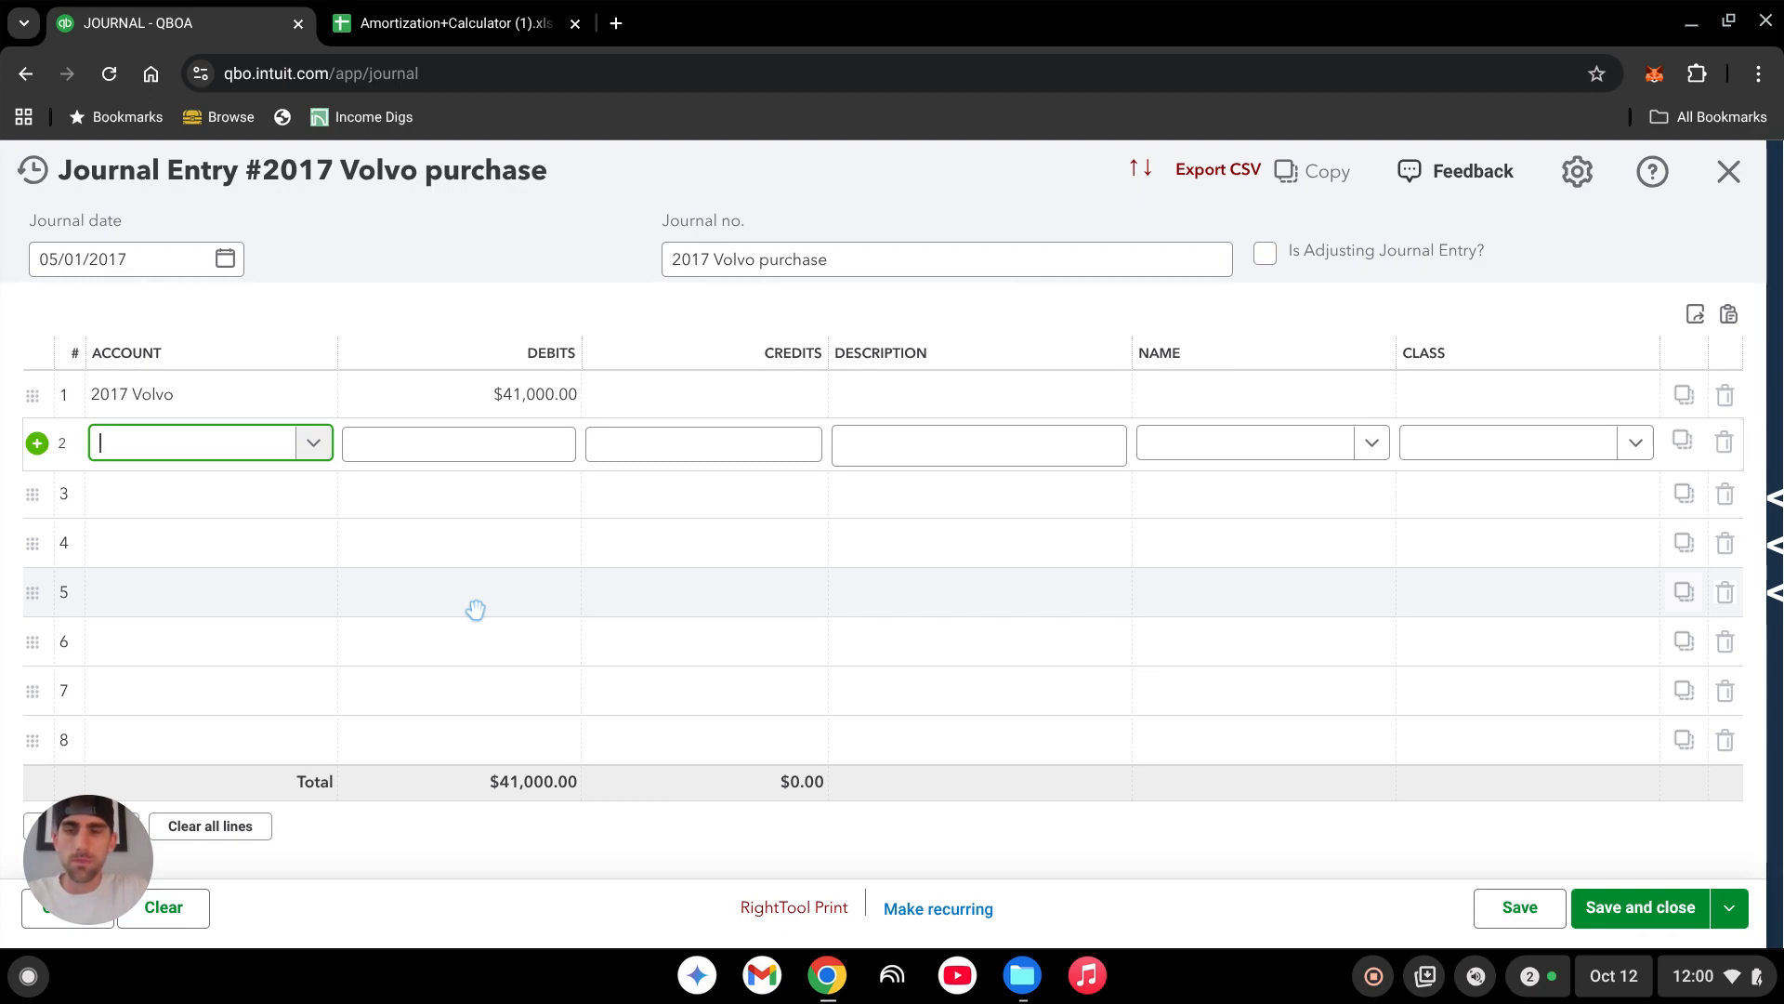
type("2")
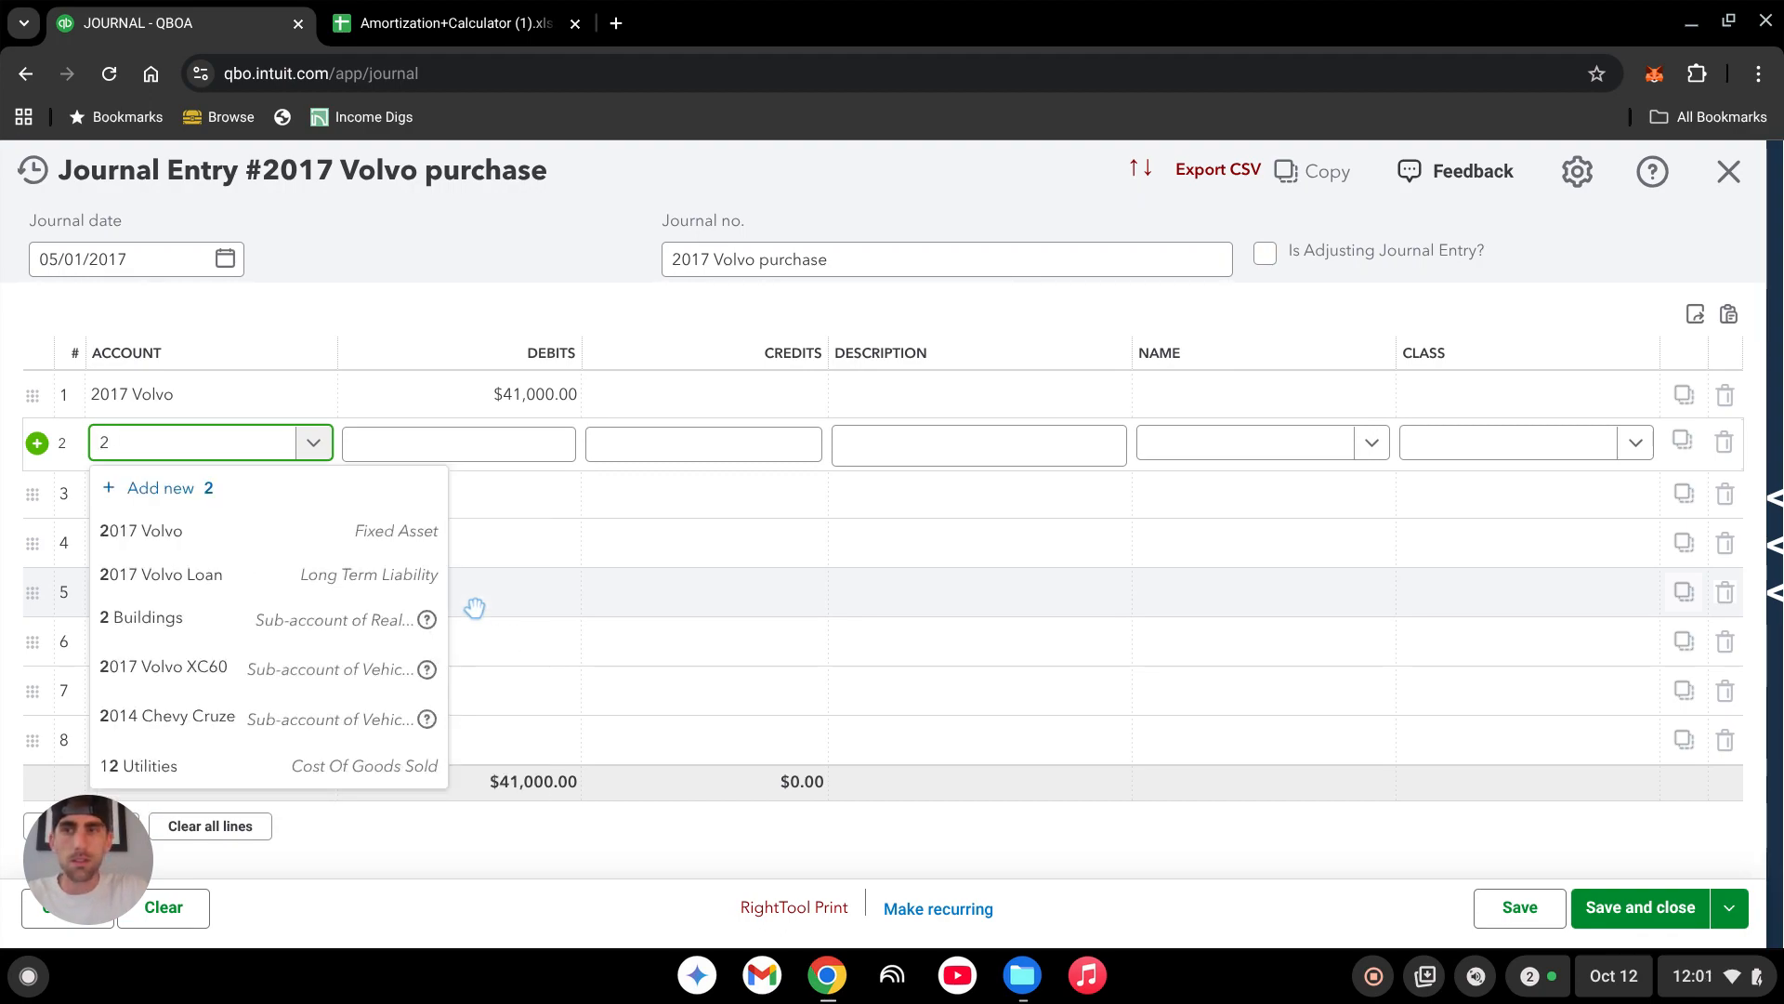
key("BackSpace")
type("Volvo")
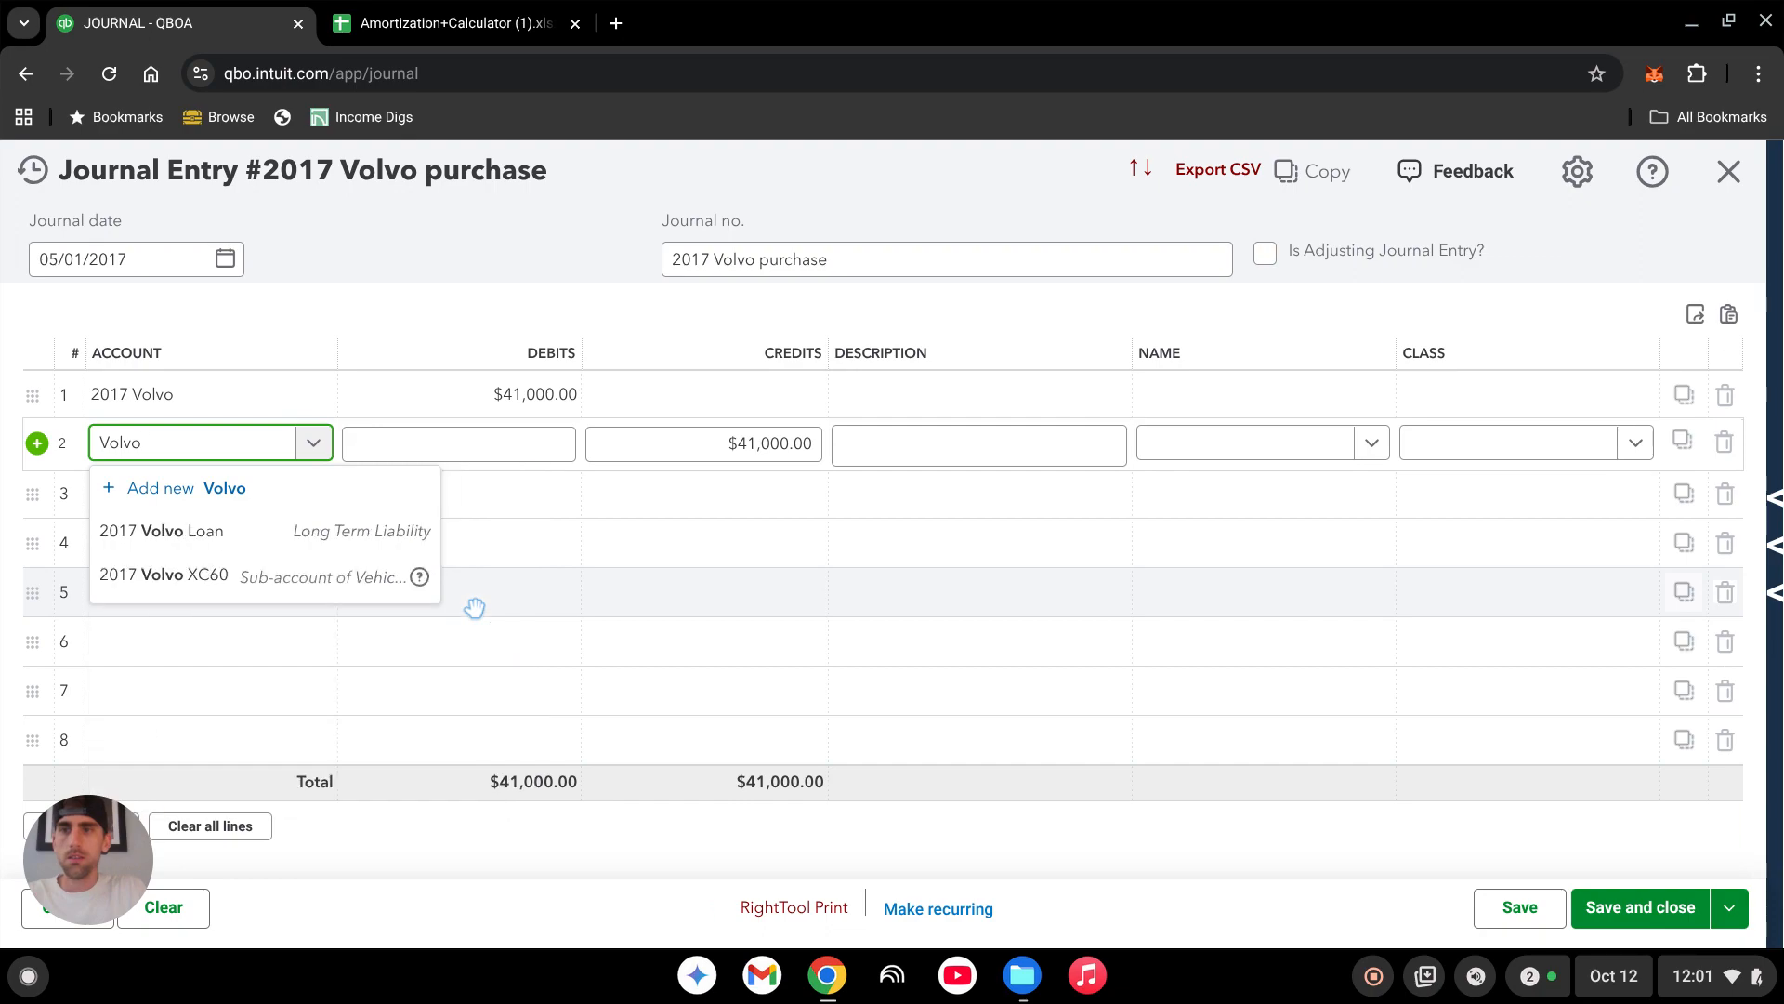
type(" Loan")
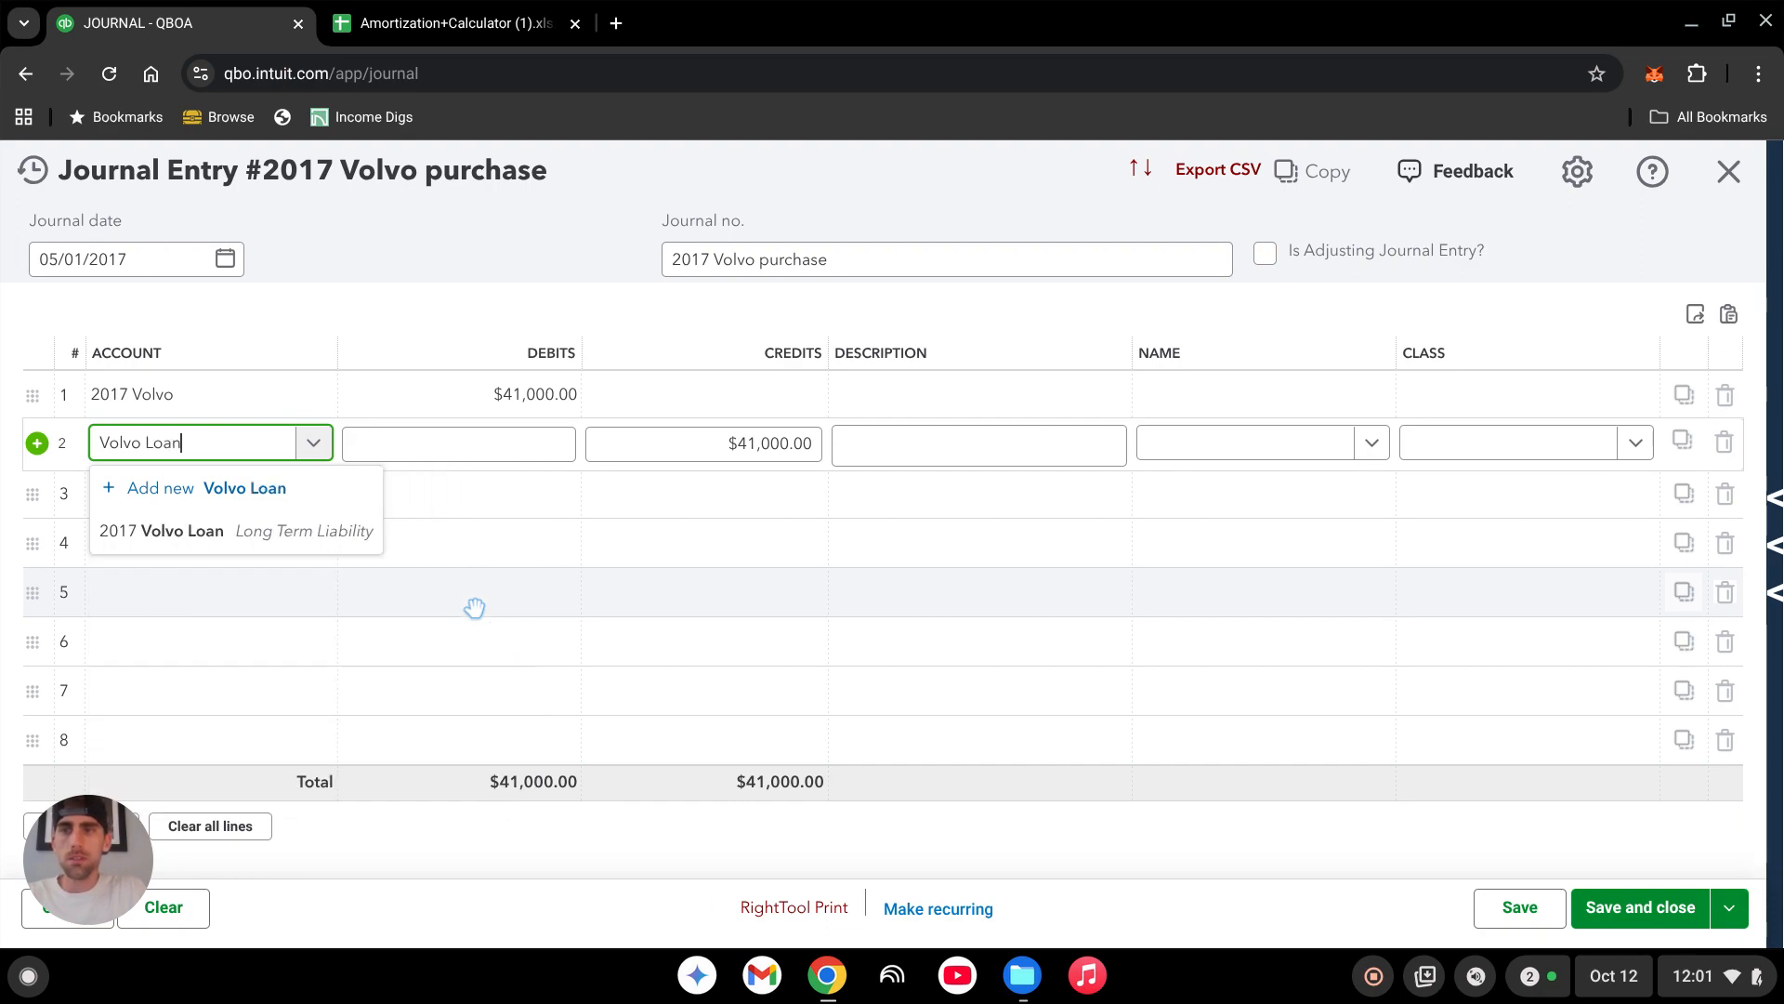
key("BackSpace")
key("BackSpace")
key("BackSpace")
key("BackSpace")
key("BackSpace")
key("BackSpace")
key("BackSpace")
key("BackSpace")
key("BackSpace")
key("BackSpace")
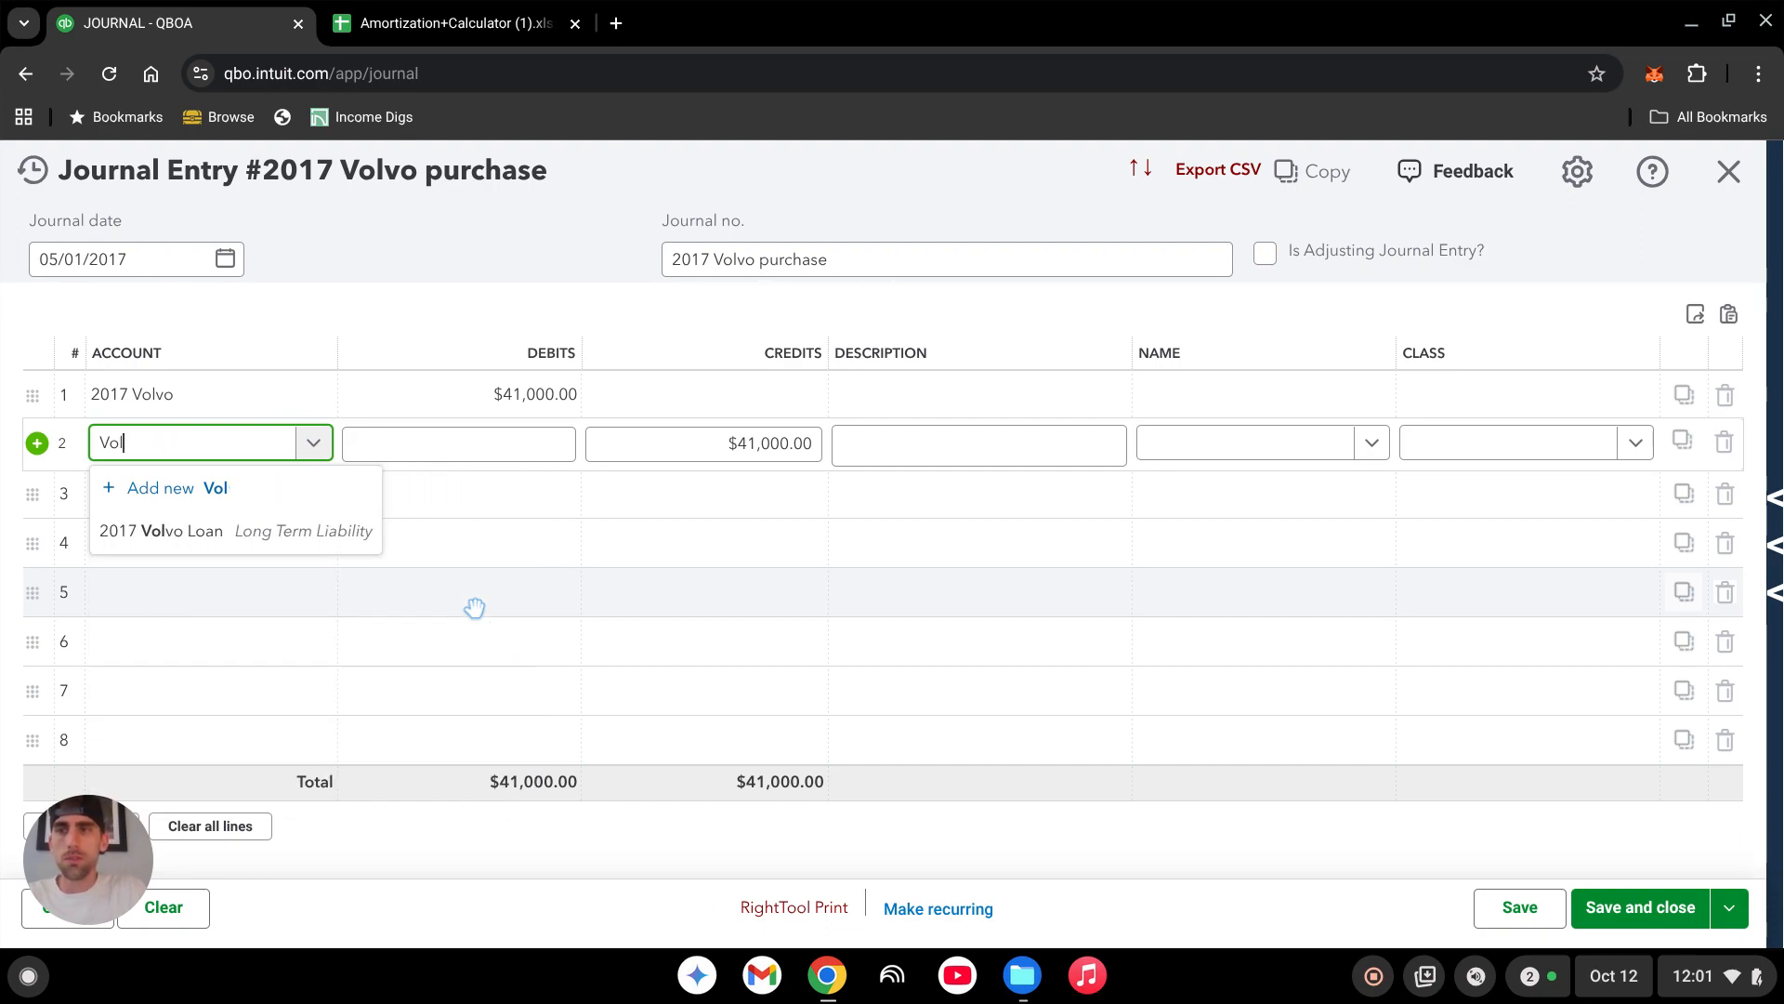
type("2017 ")
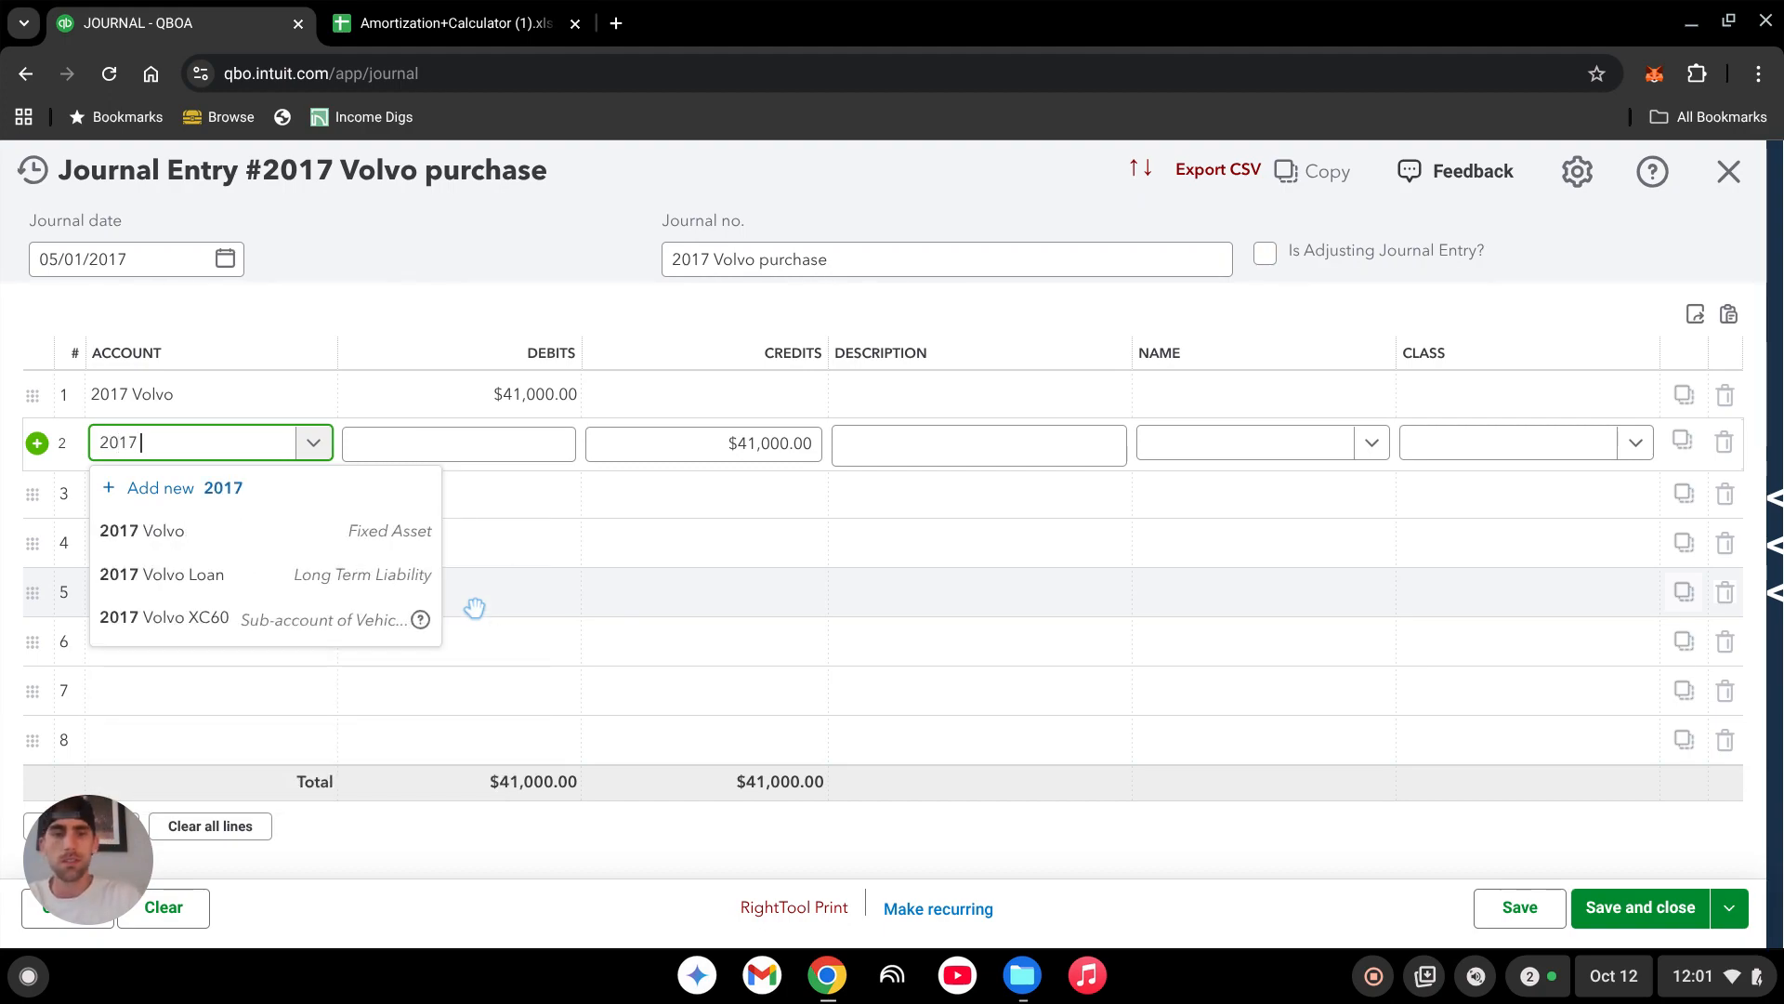
type("Volvo ")
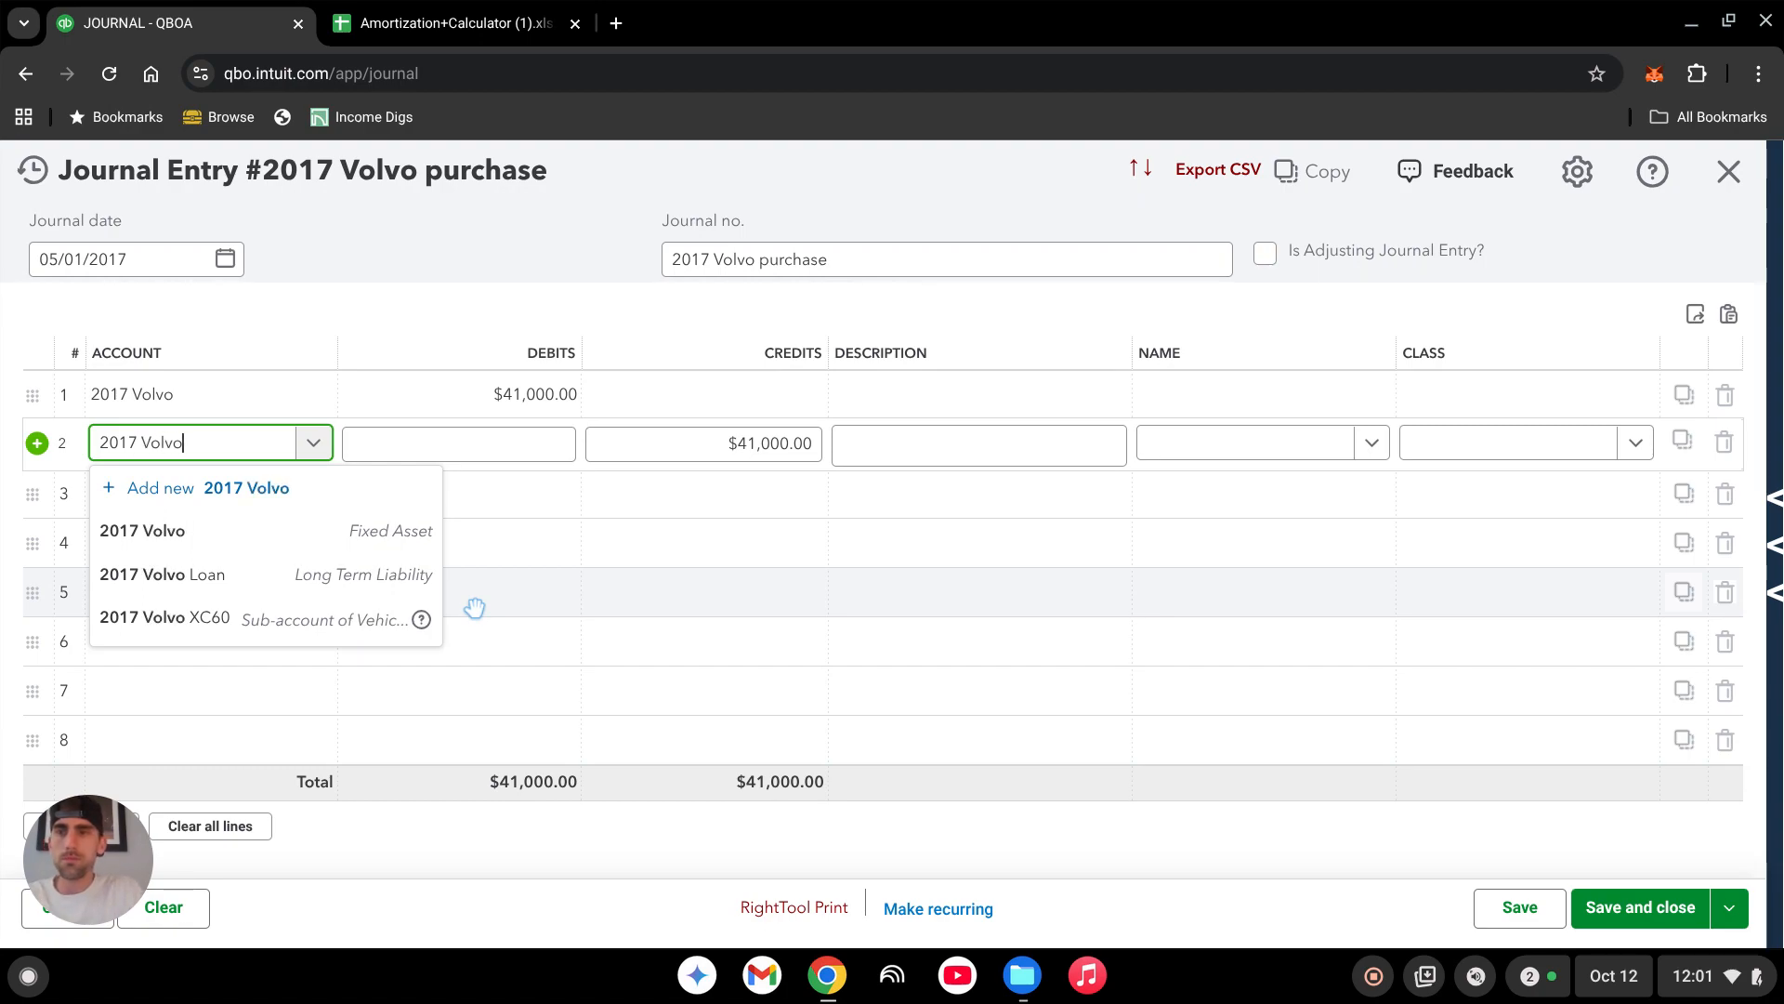
type("Loan (")
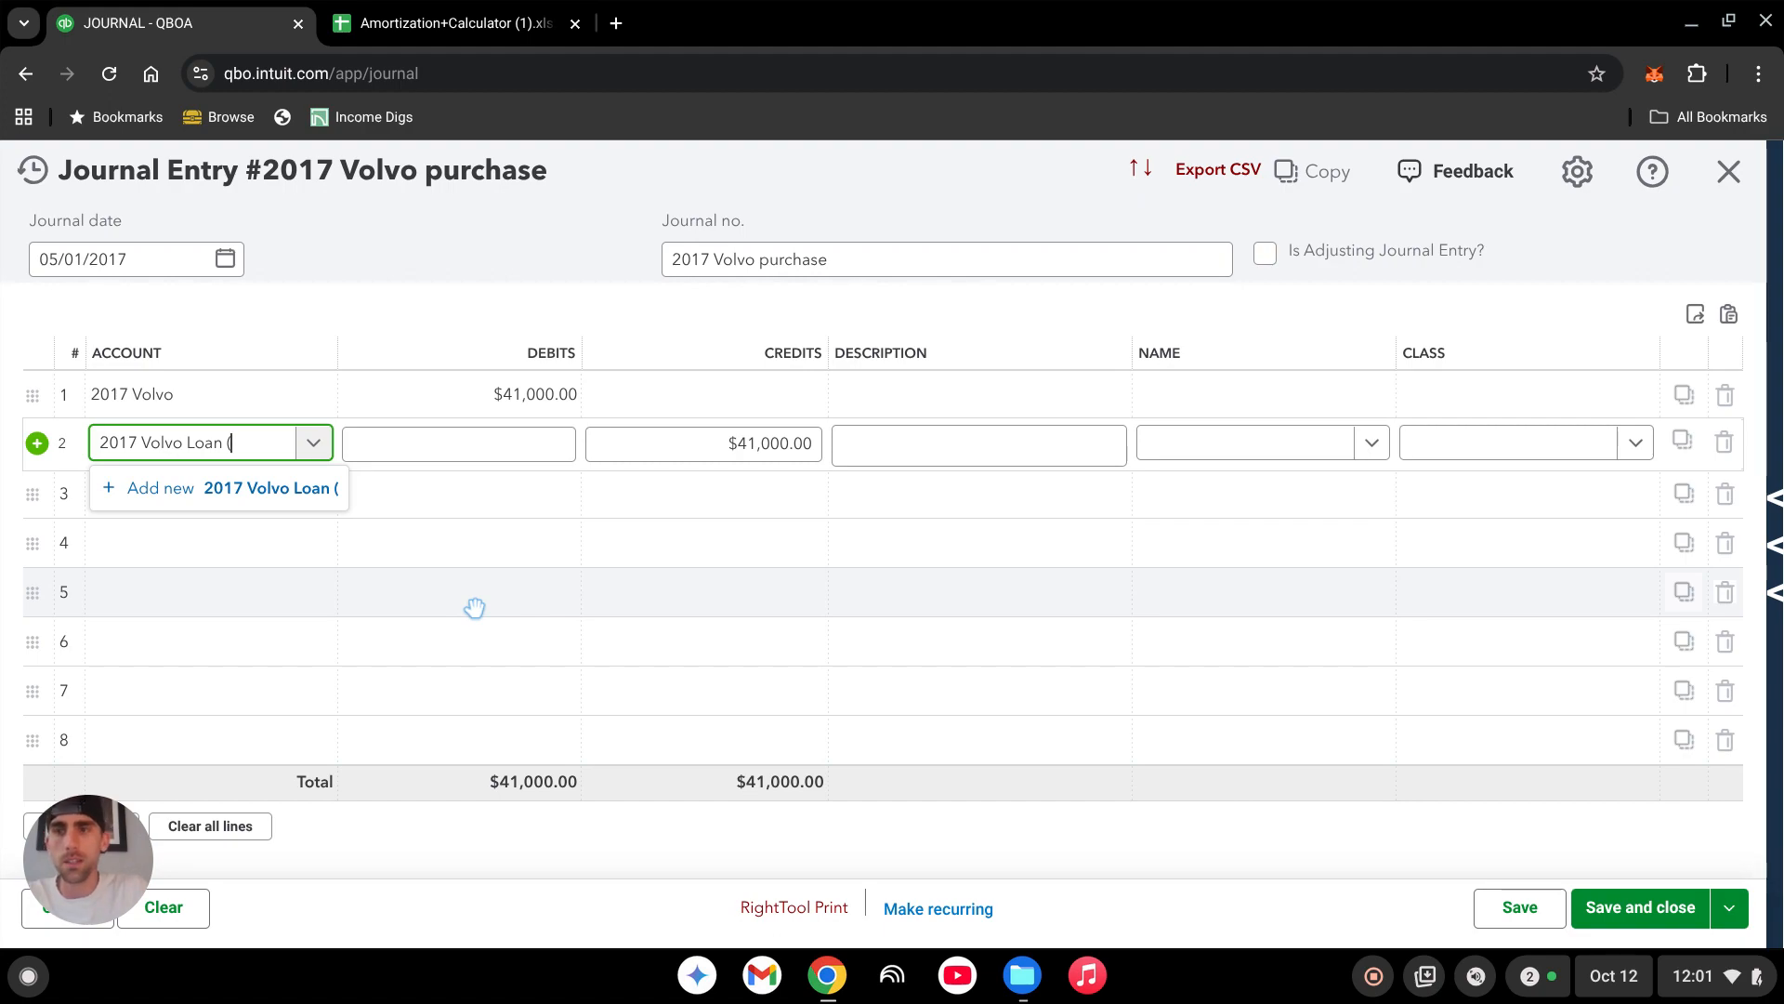
type("1234")
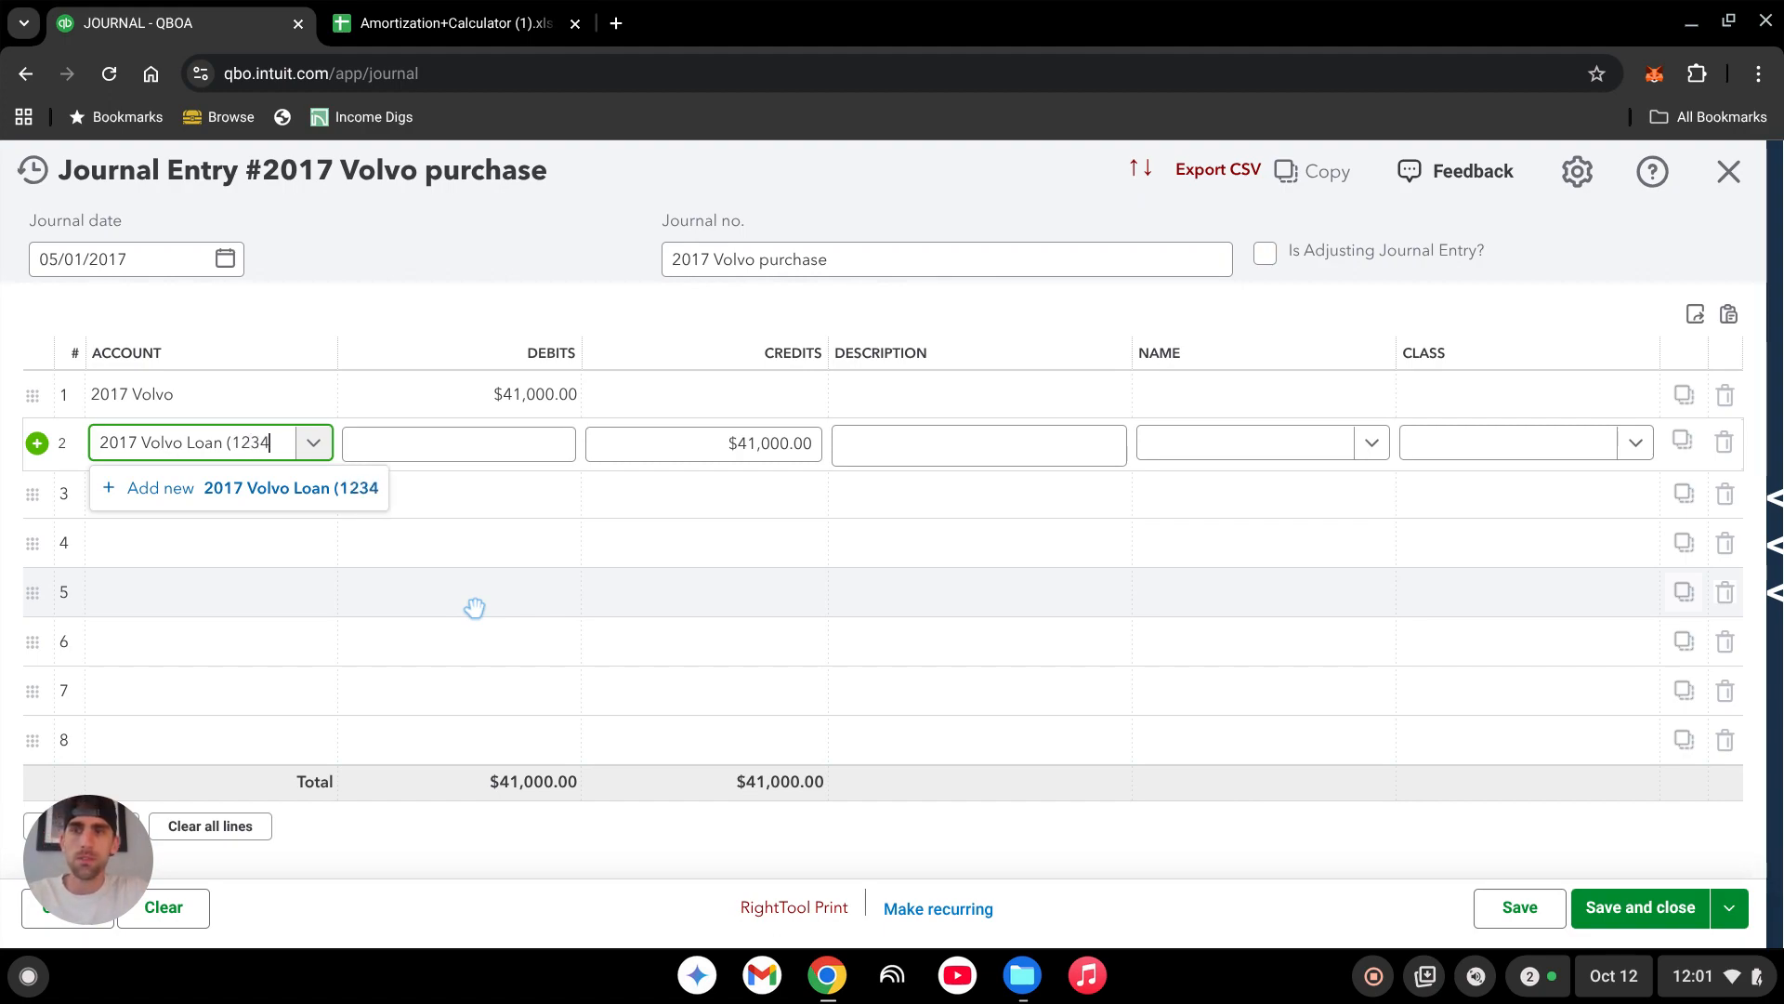
type(")")
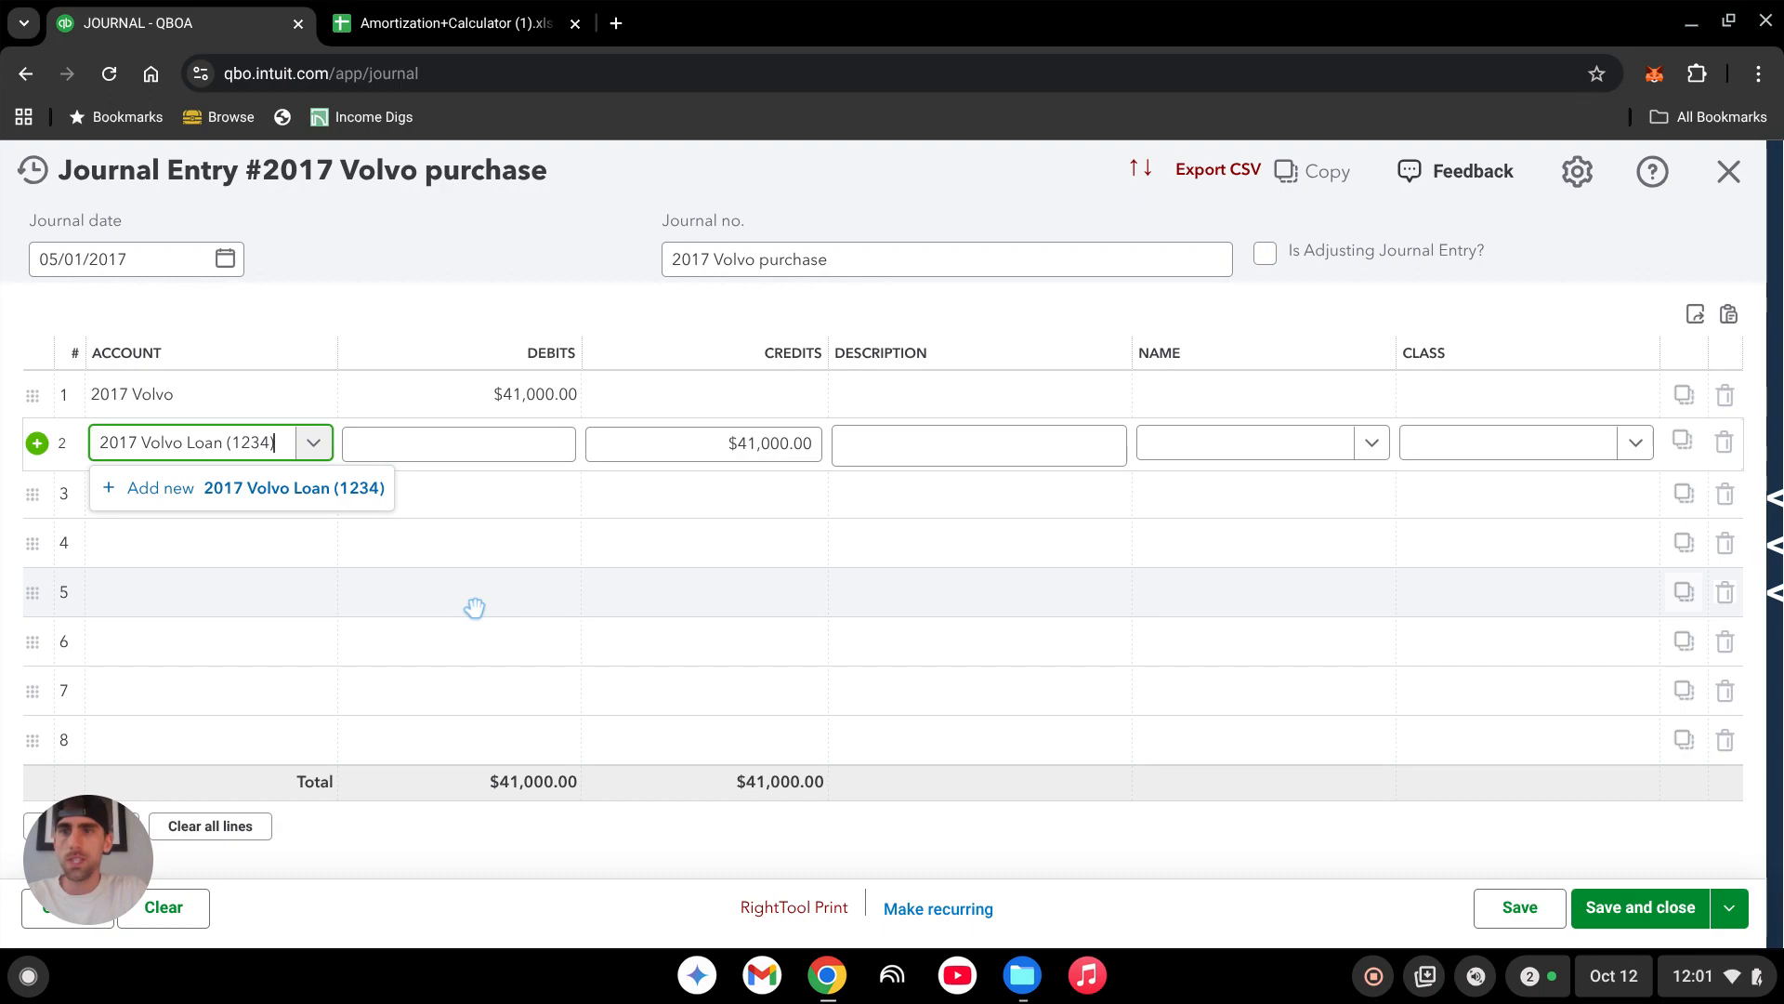
key("Return")
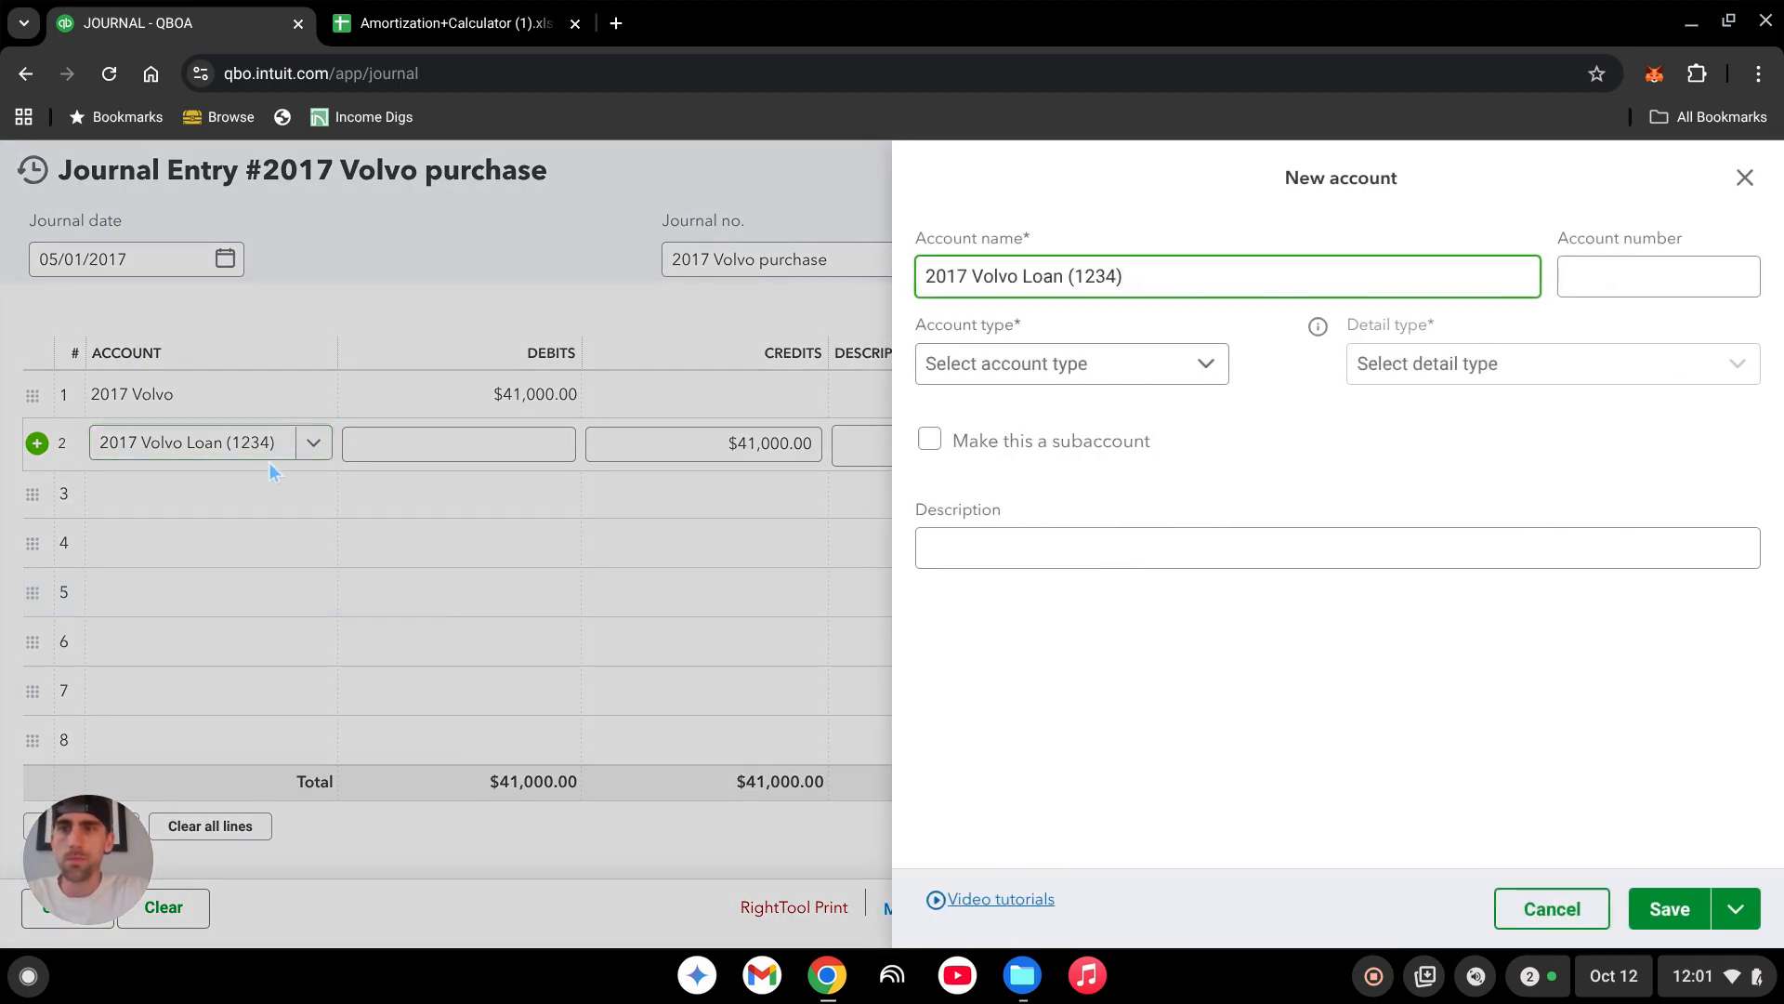
Set the new loan account's type to Long Term Liabilities with detail type Notes Payable, and save it.
left_click(1197, 362)
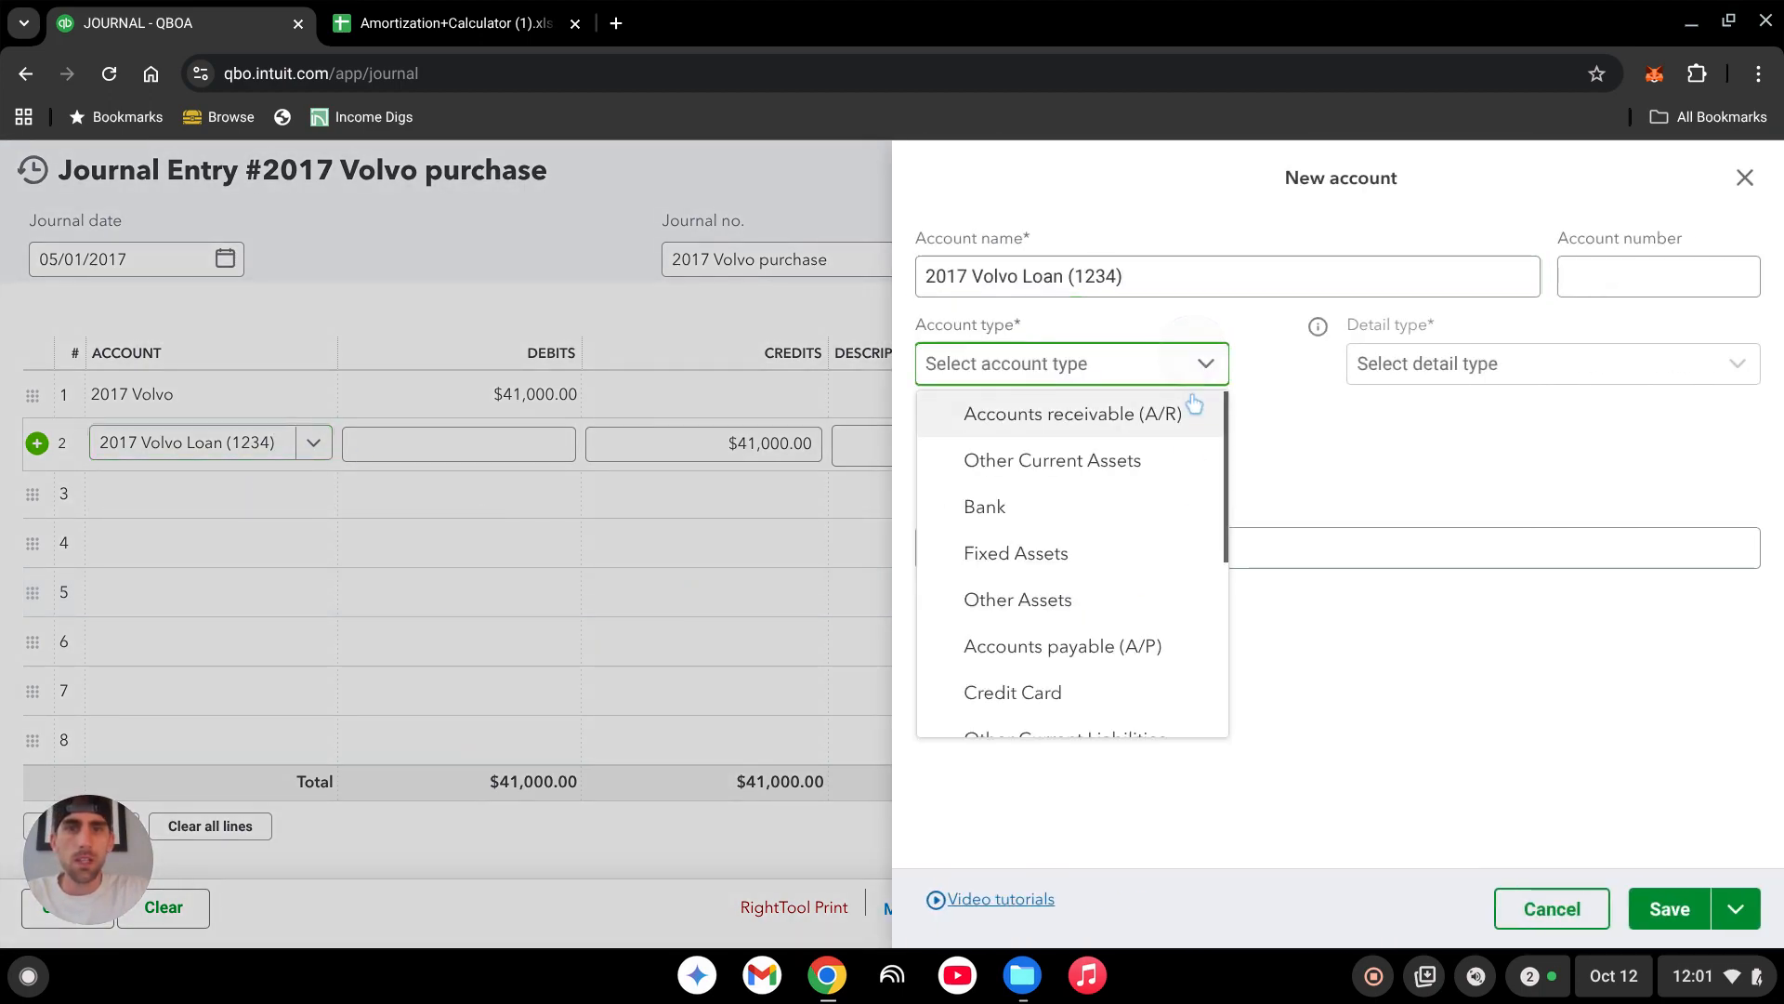
scroll(1030, 512, "down", 3)
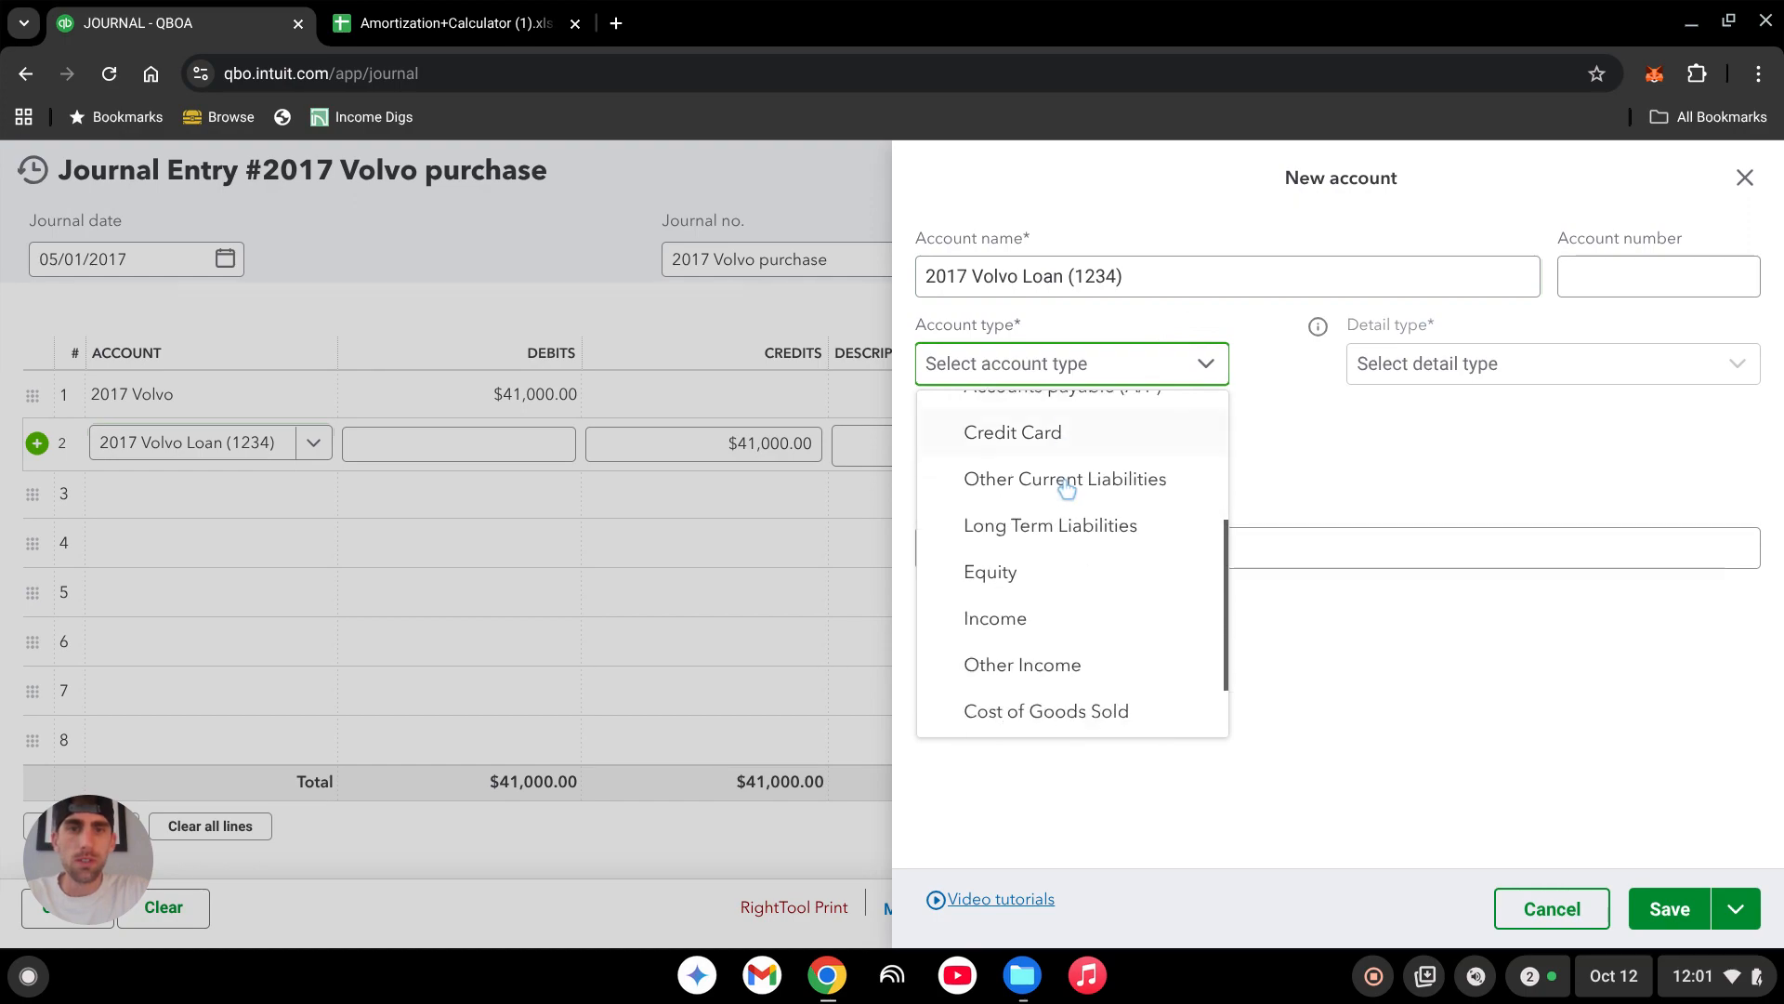
left_click(1078, 534)
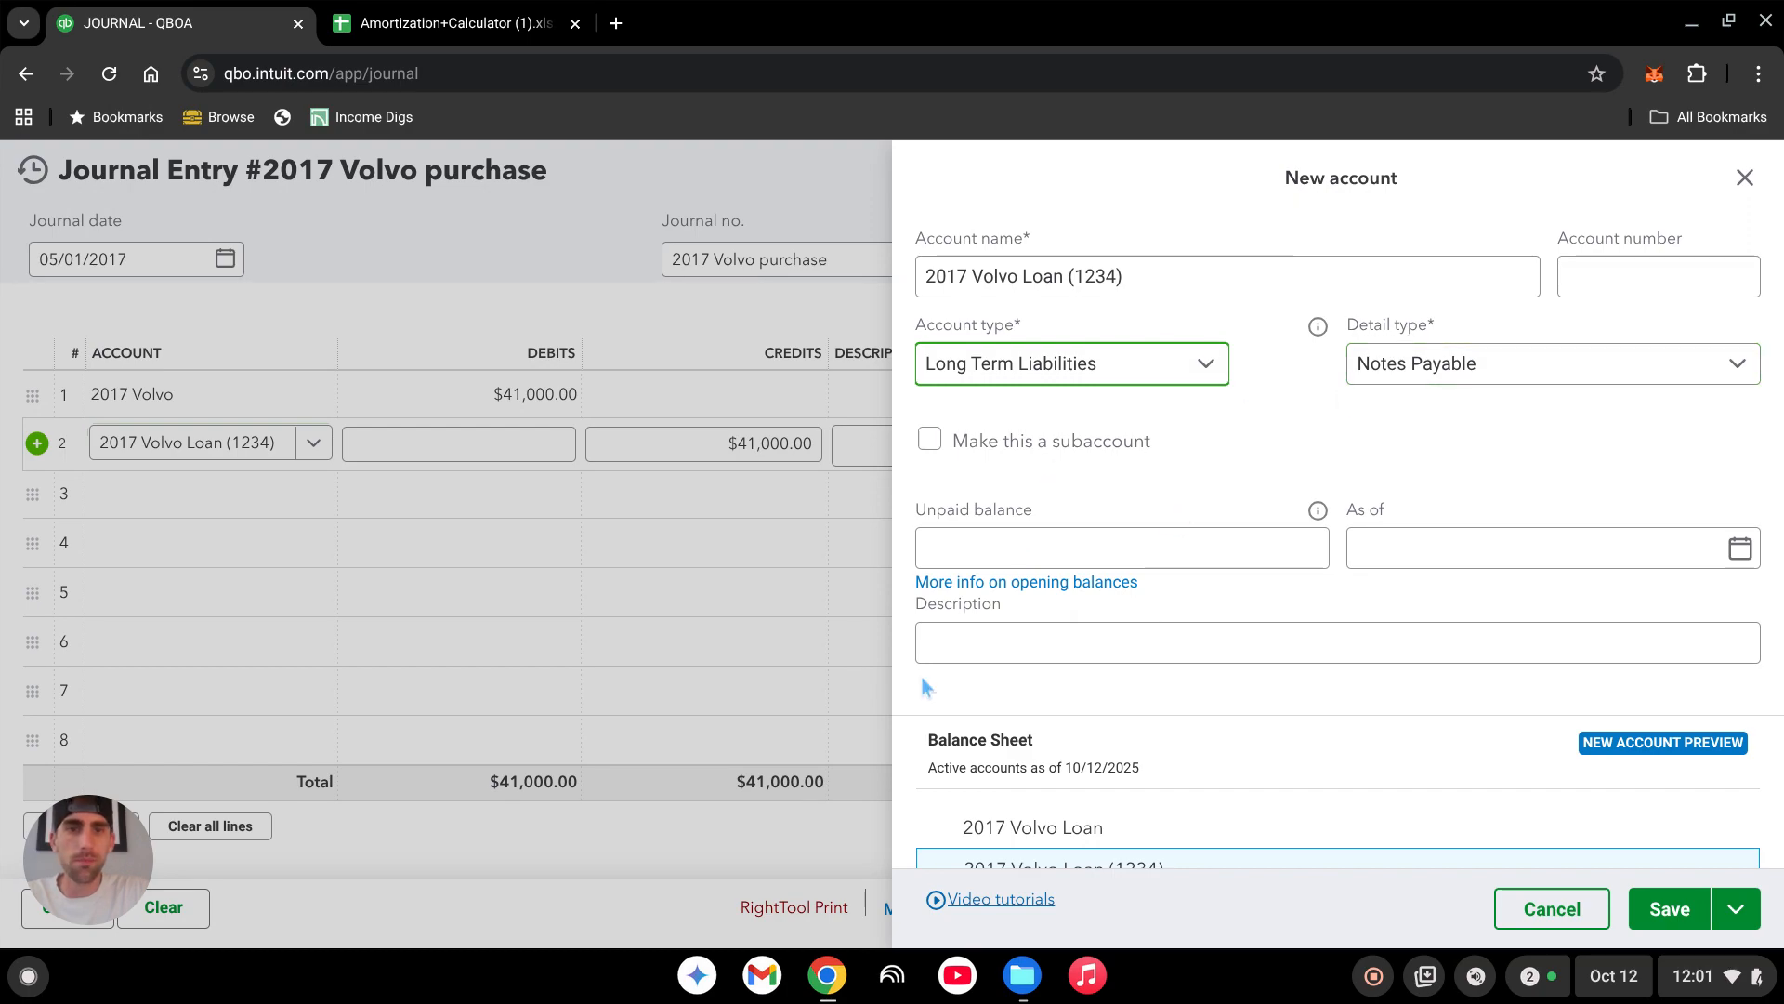
left_click(1670, 909)
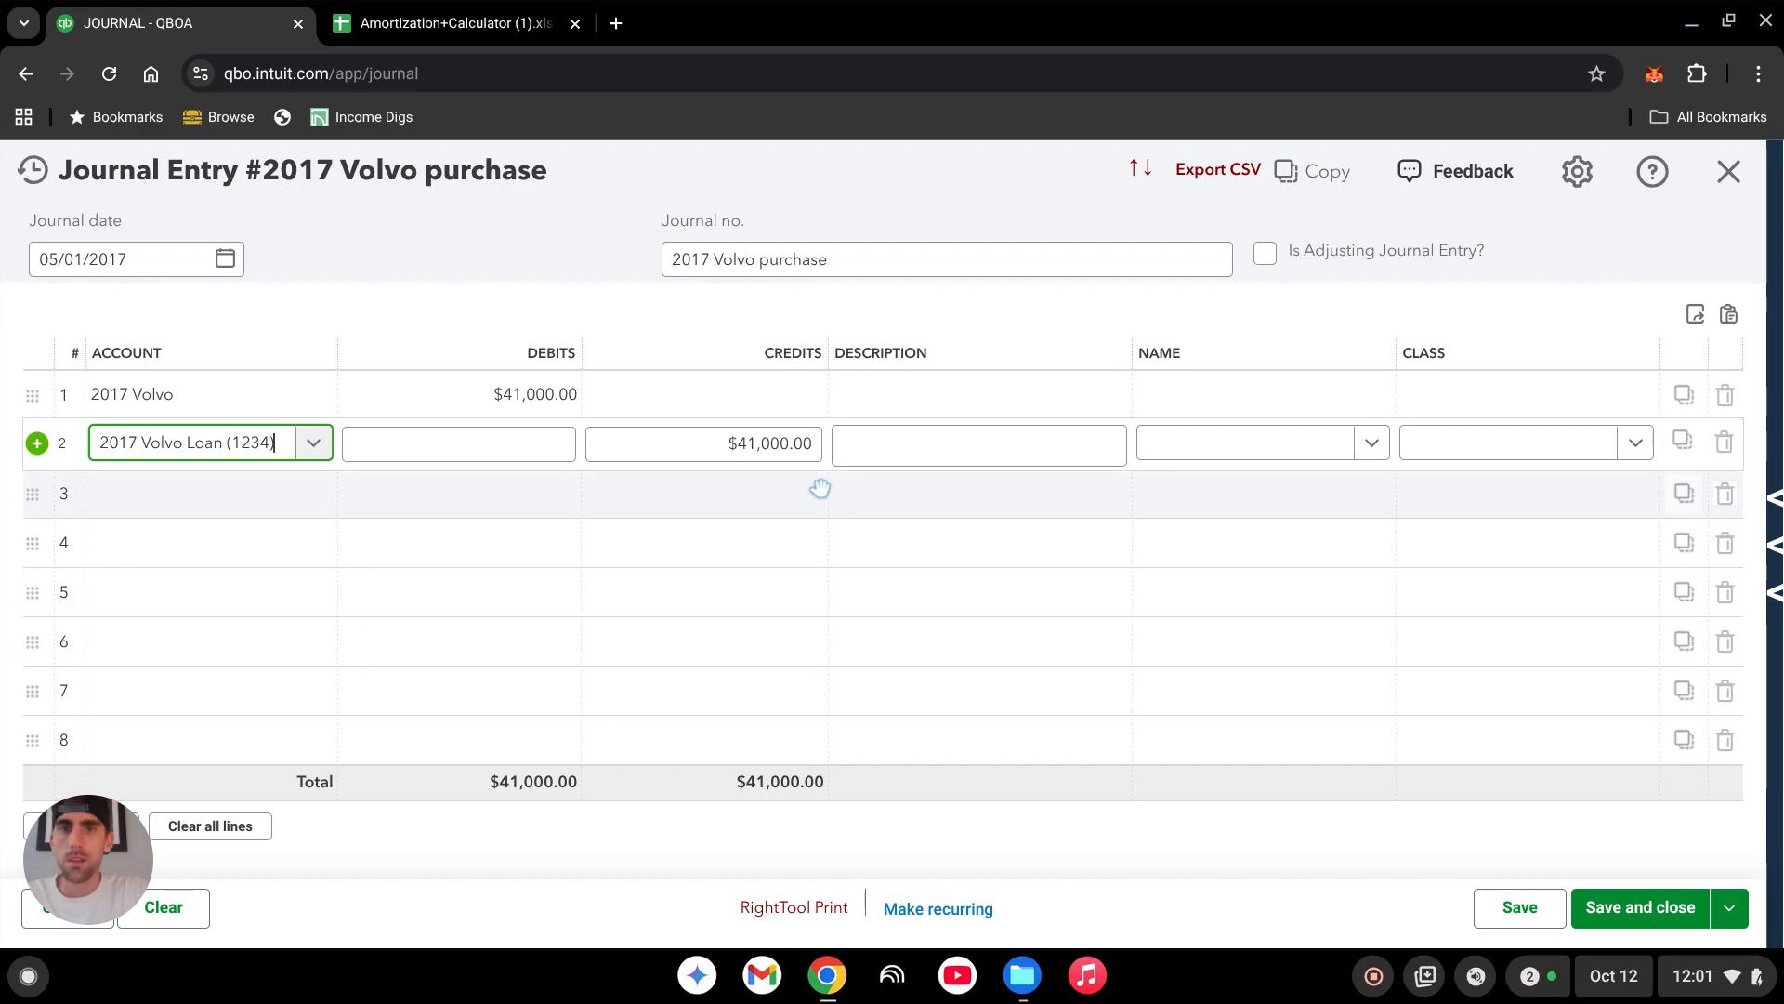
Replace the credit on the second line, for the 2017 Volvo loan, with 40000.
left_click(773, 451)
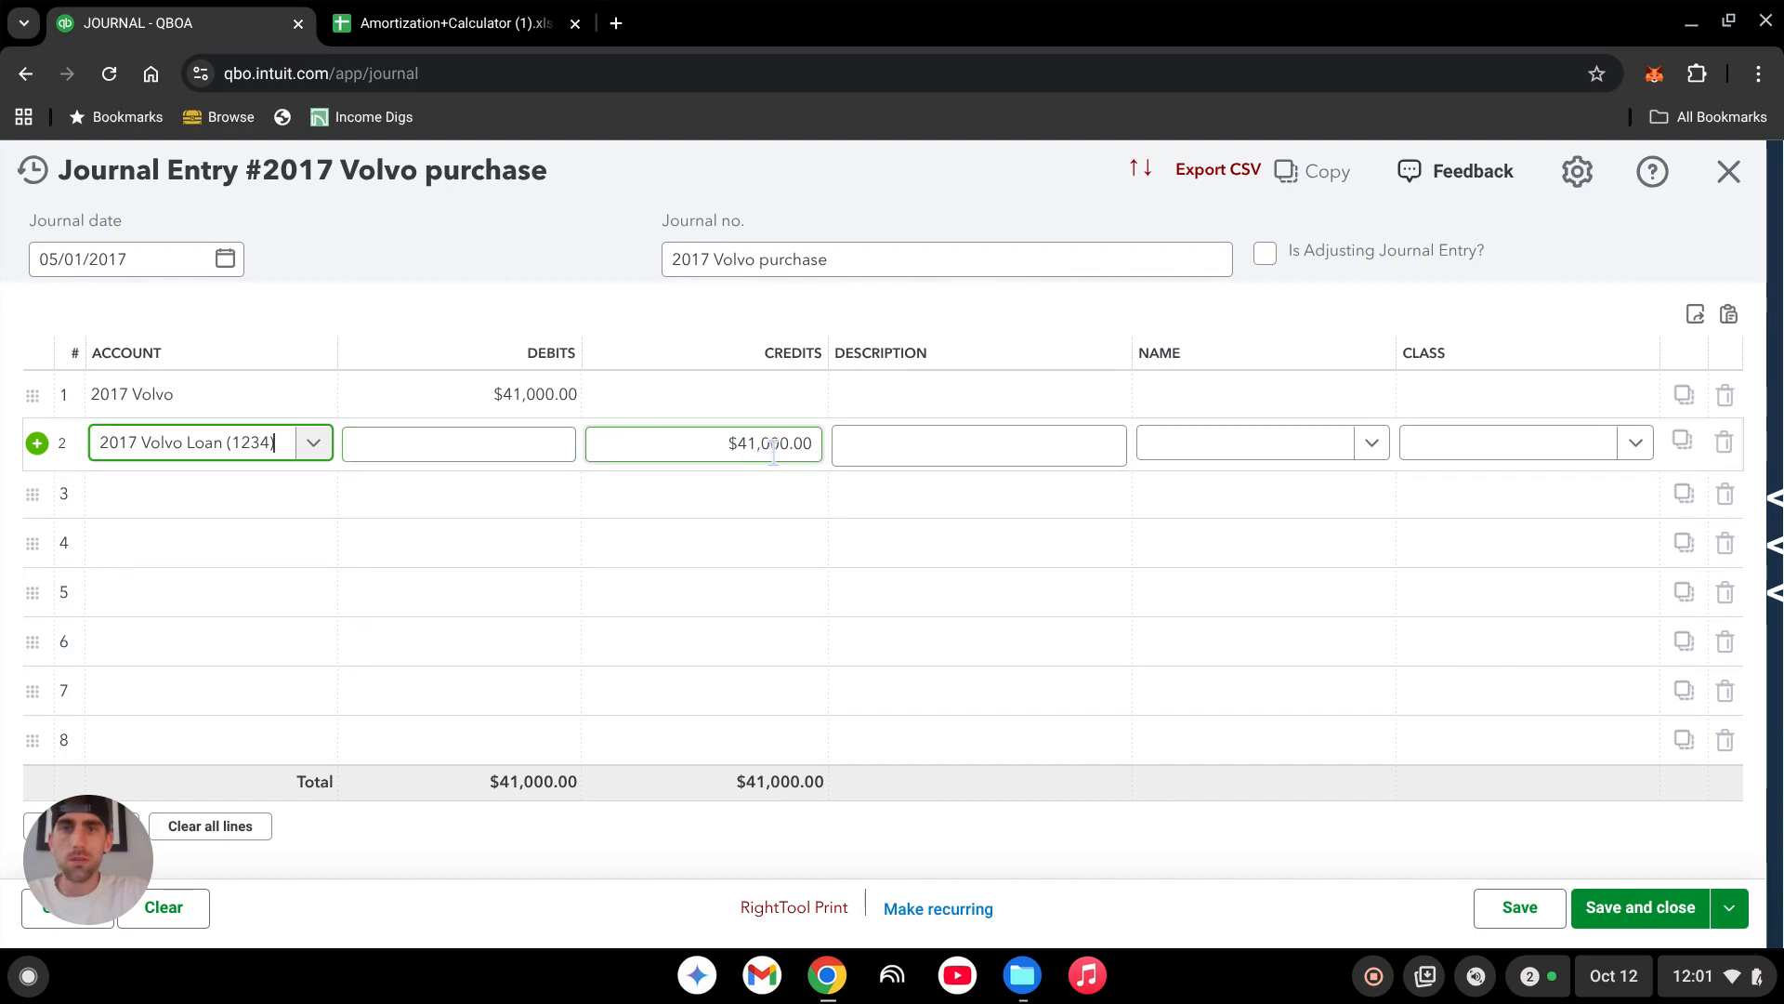
left_click(773, 453)
type("4000")
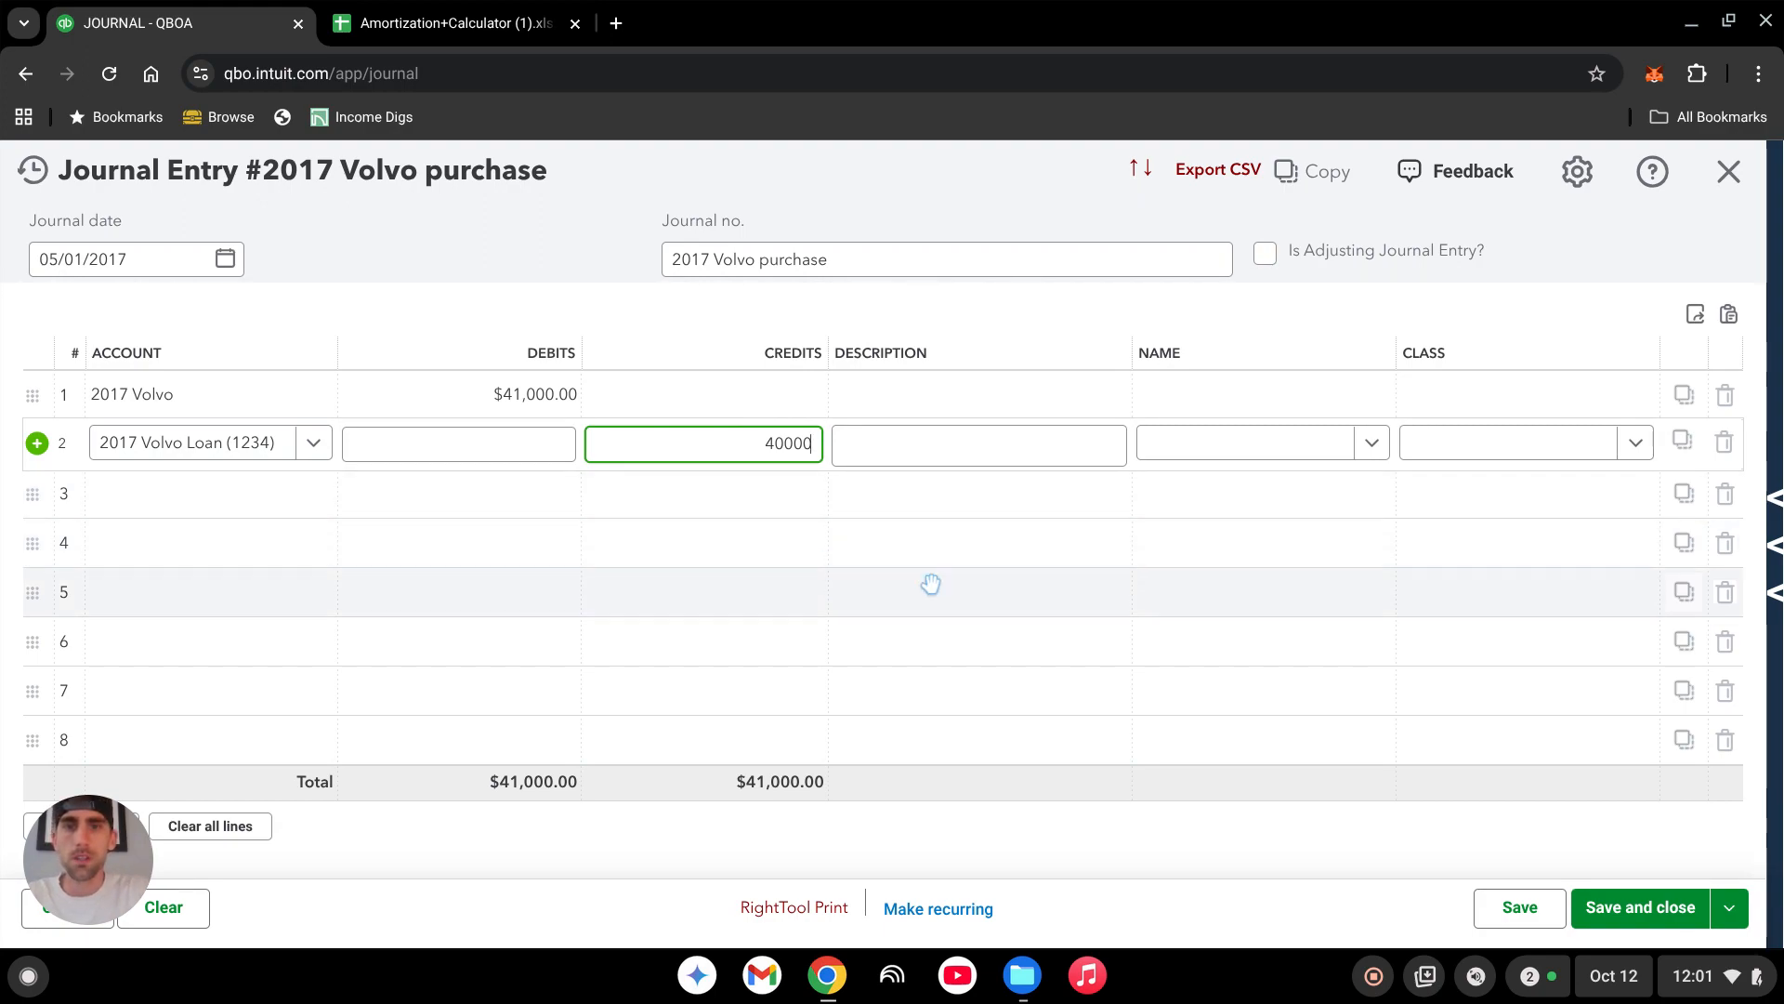
left_click(1059, 545)
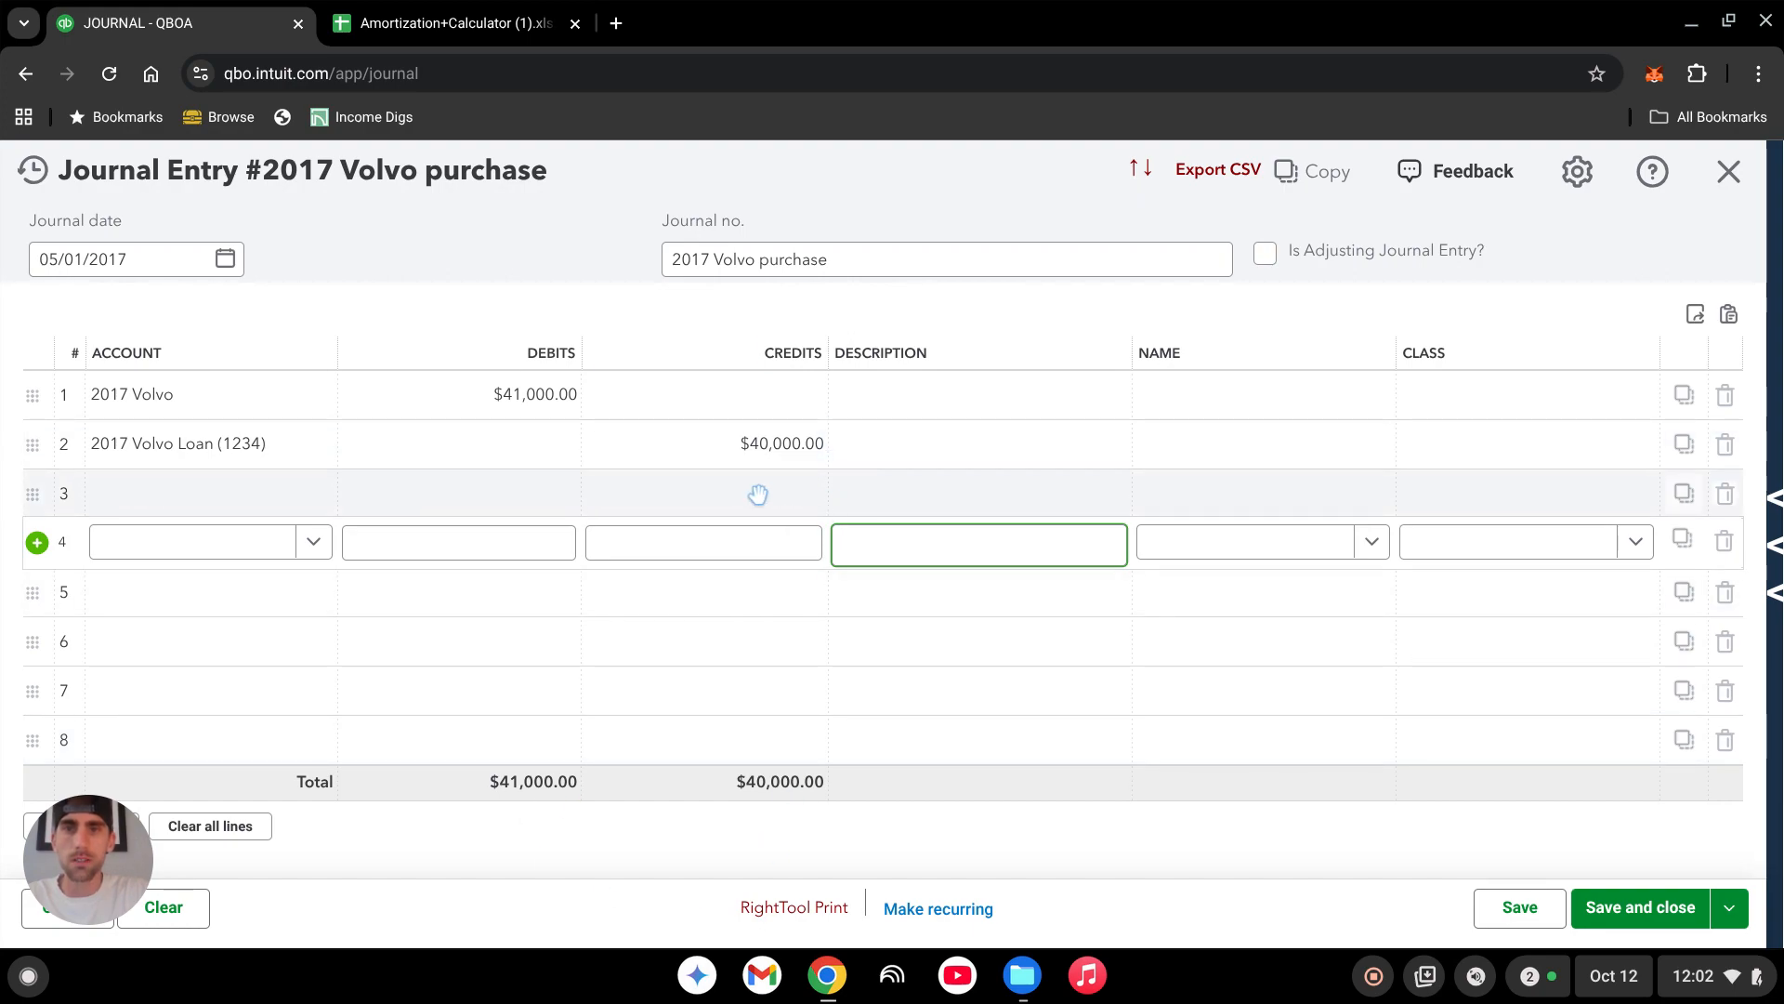
Assign the third journal line to the AMC Investments bank account with a credit of $1,000.00.
left_click(240, 497)
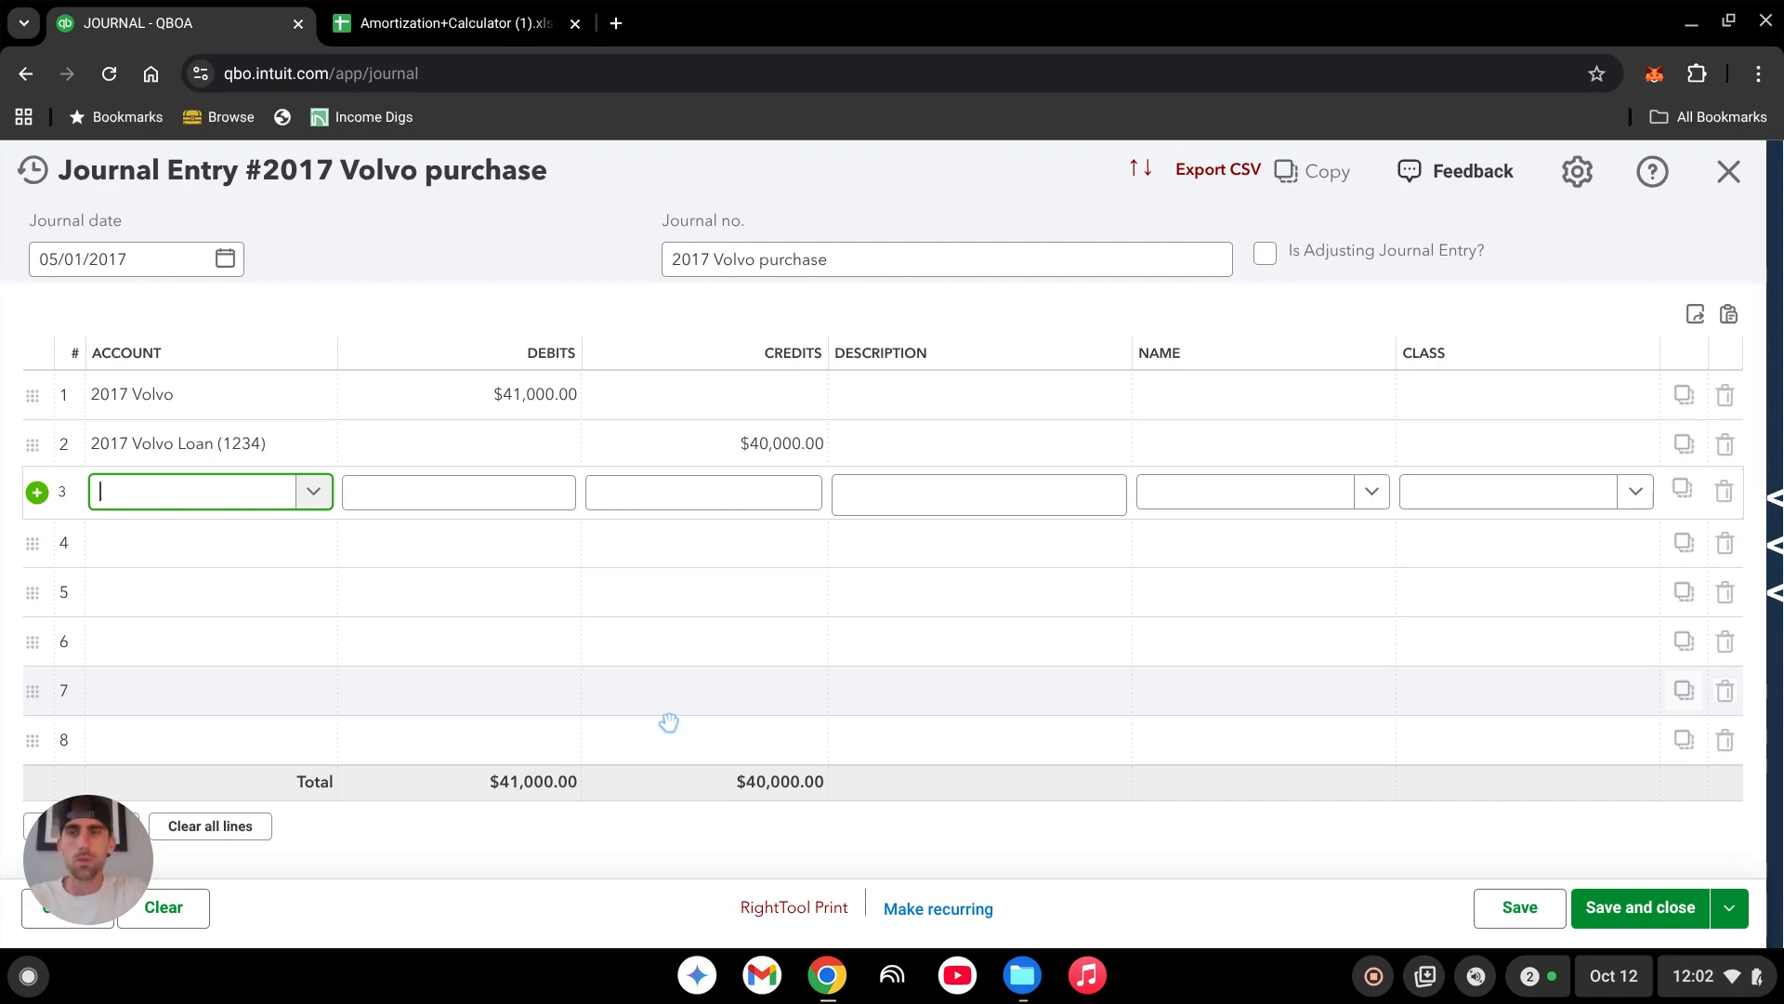
type("am")
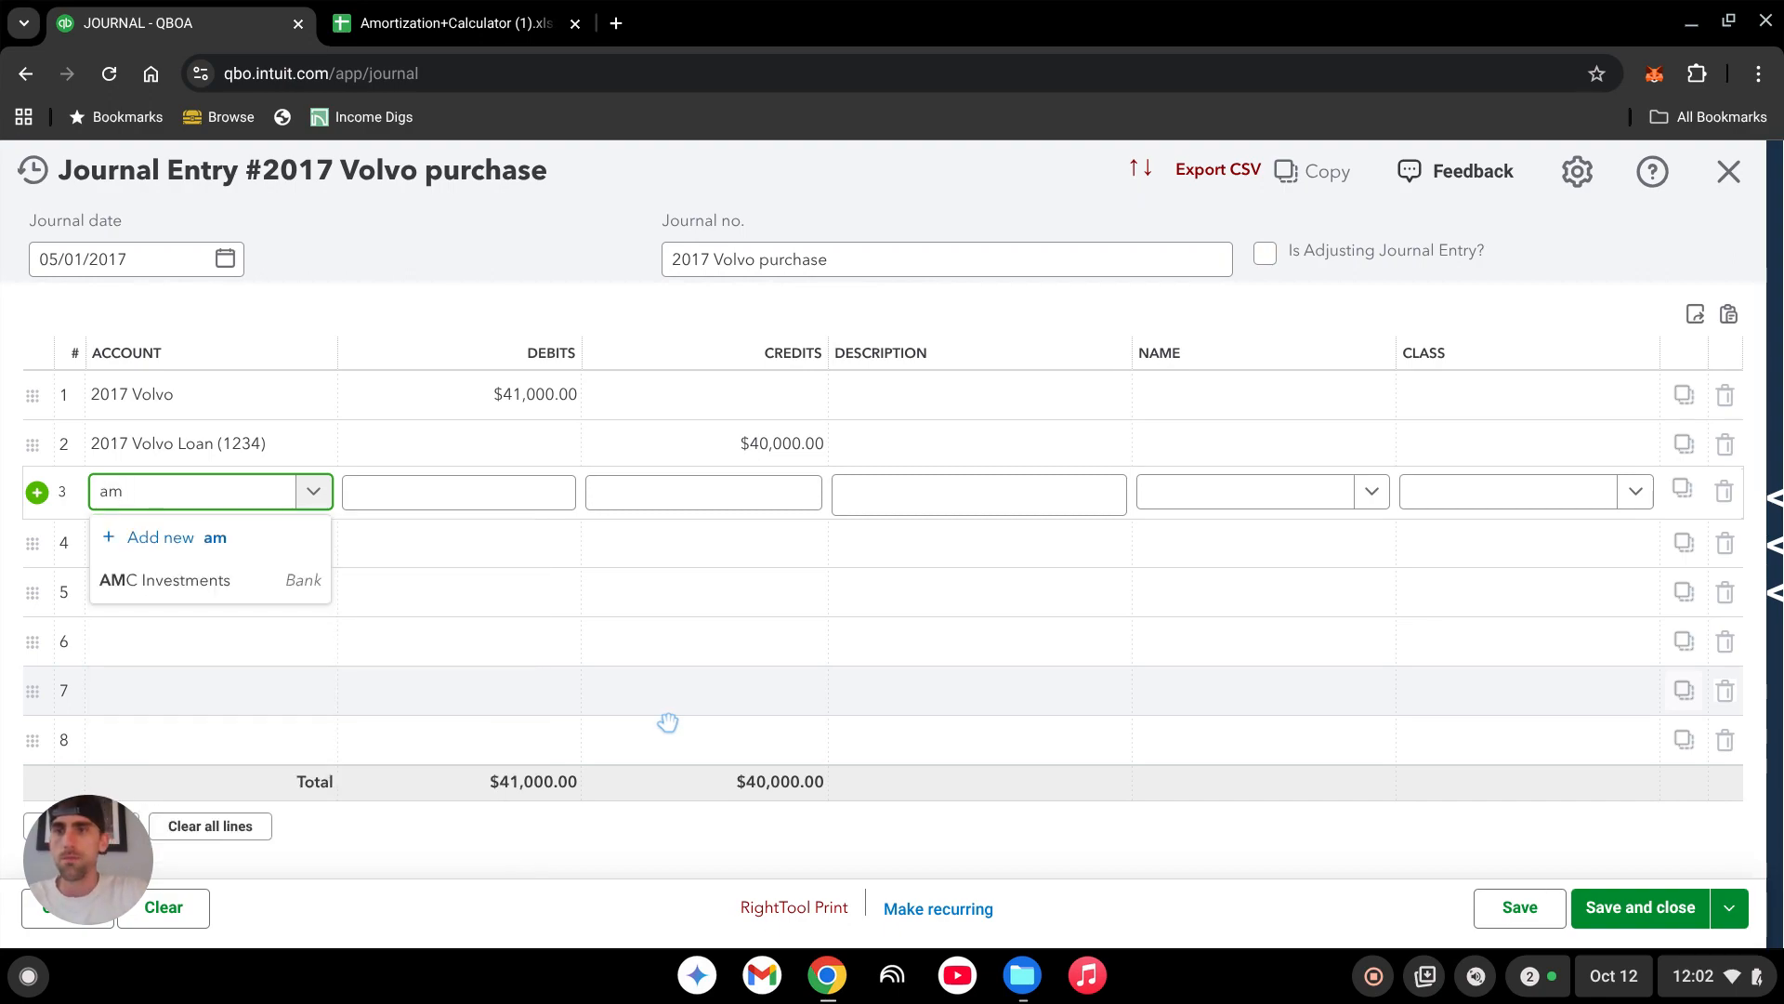
left_click(293, 581)
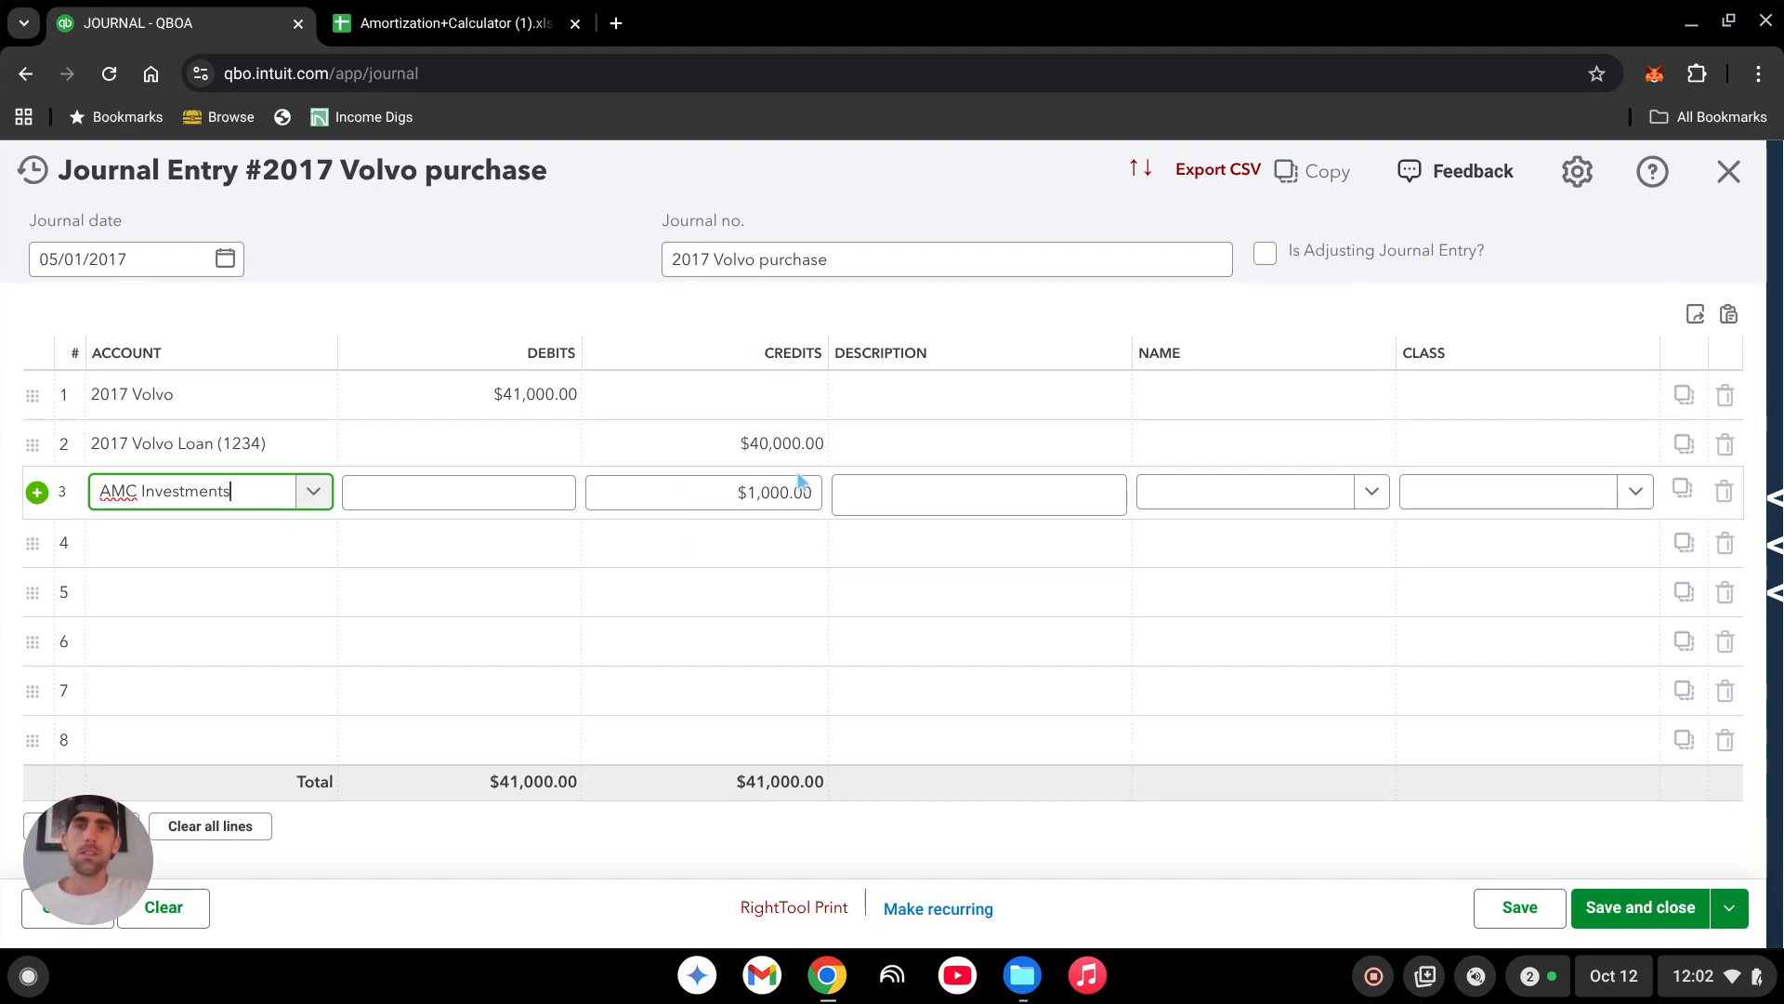
left_click(740, 504)
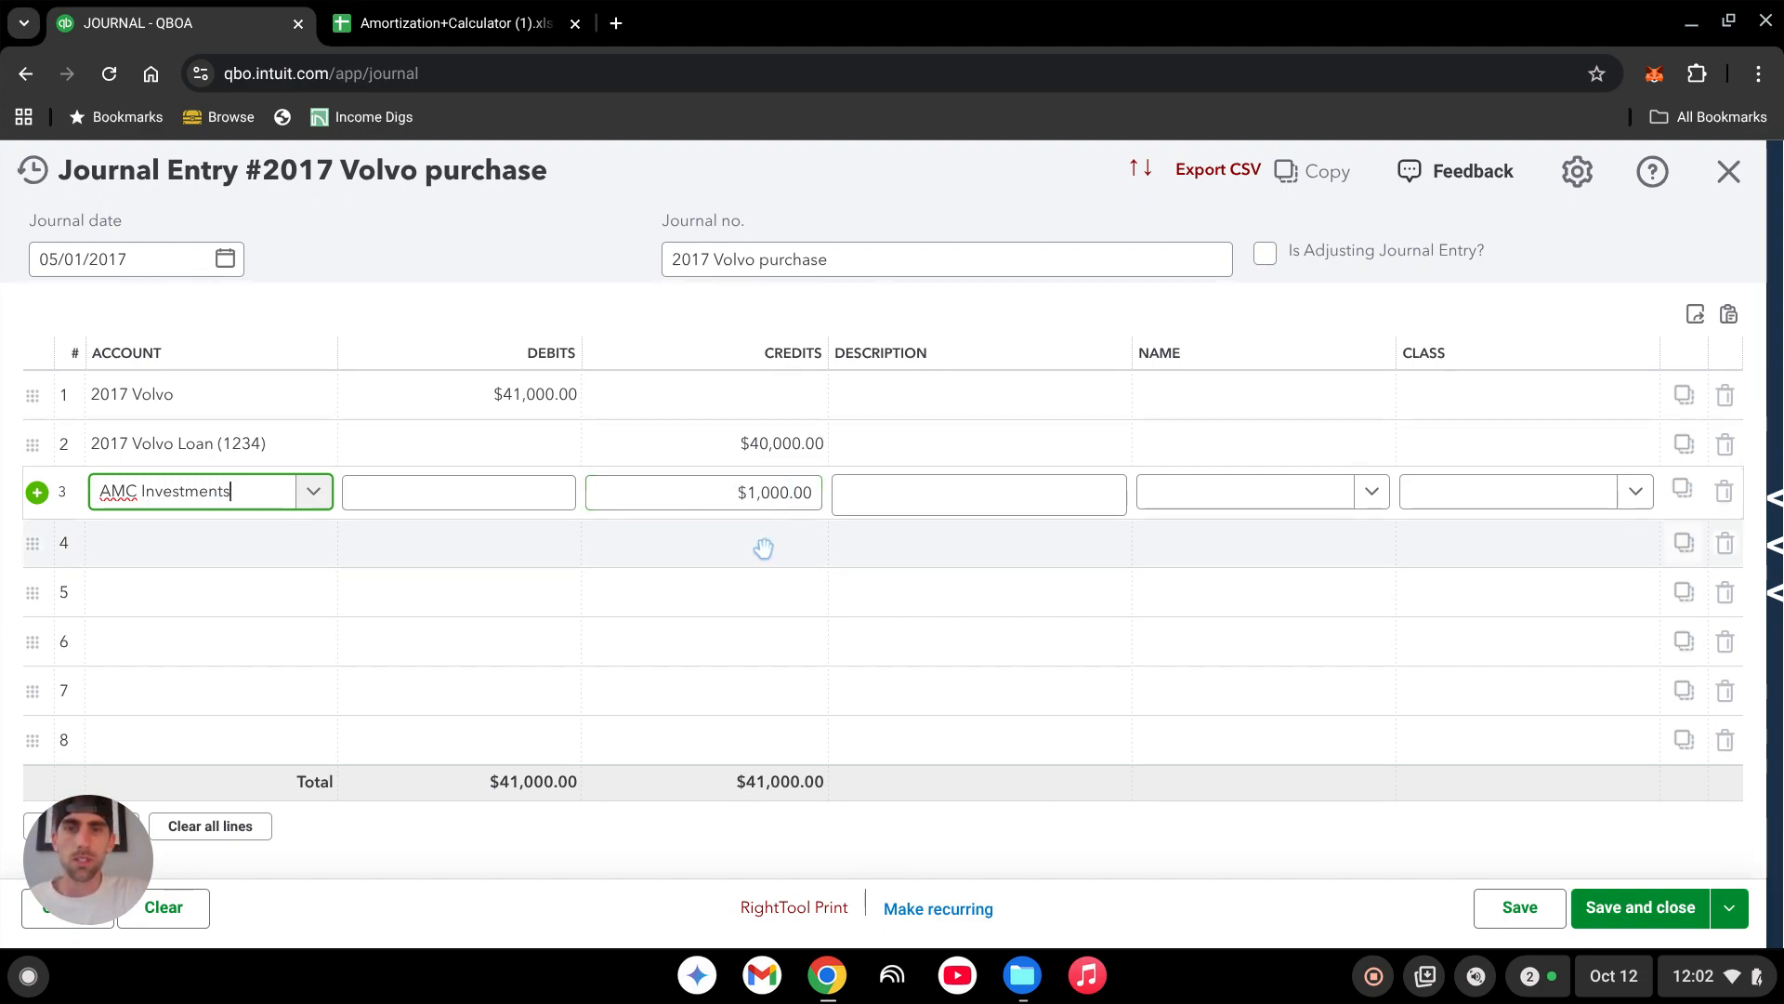
left_click(740, 862)
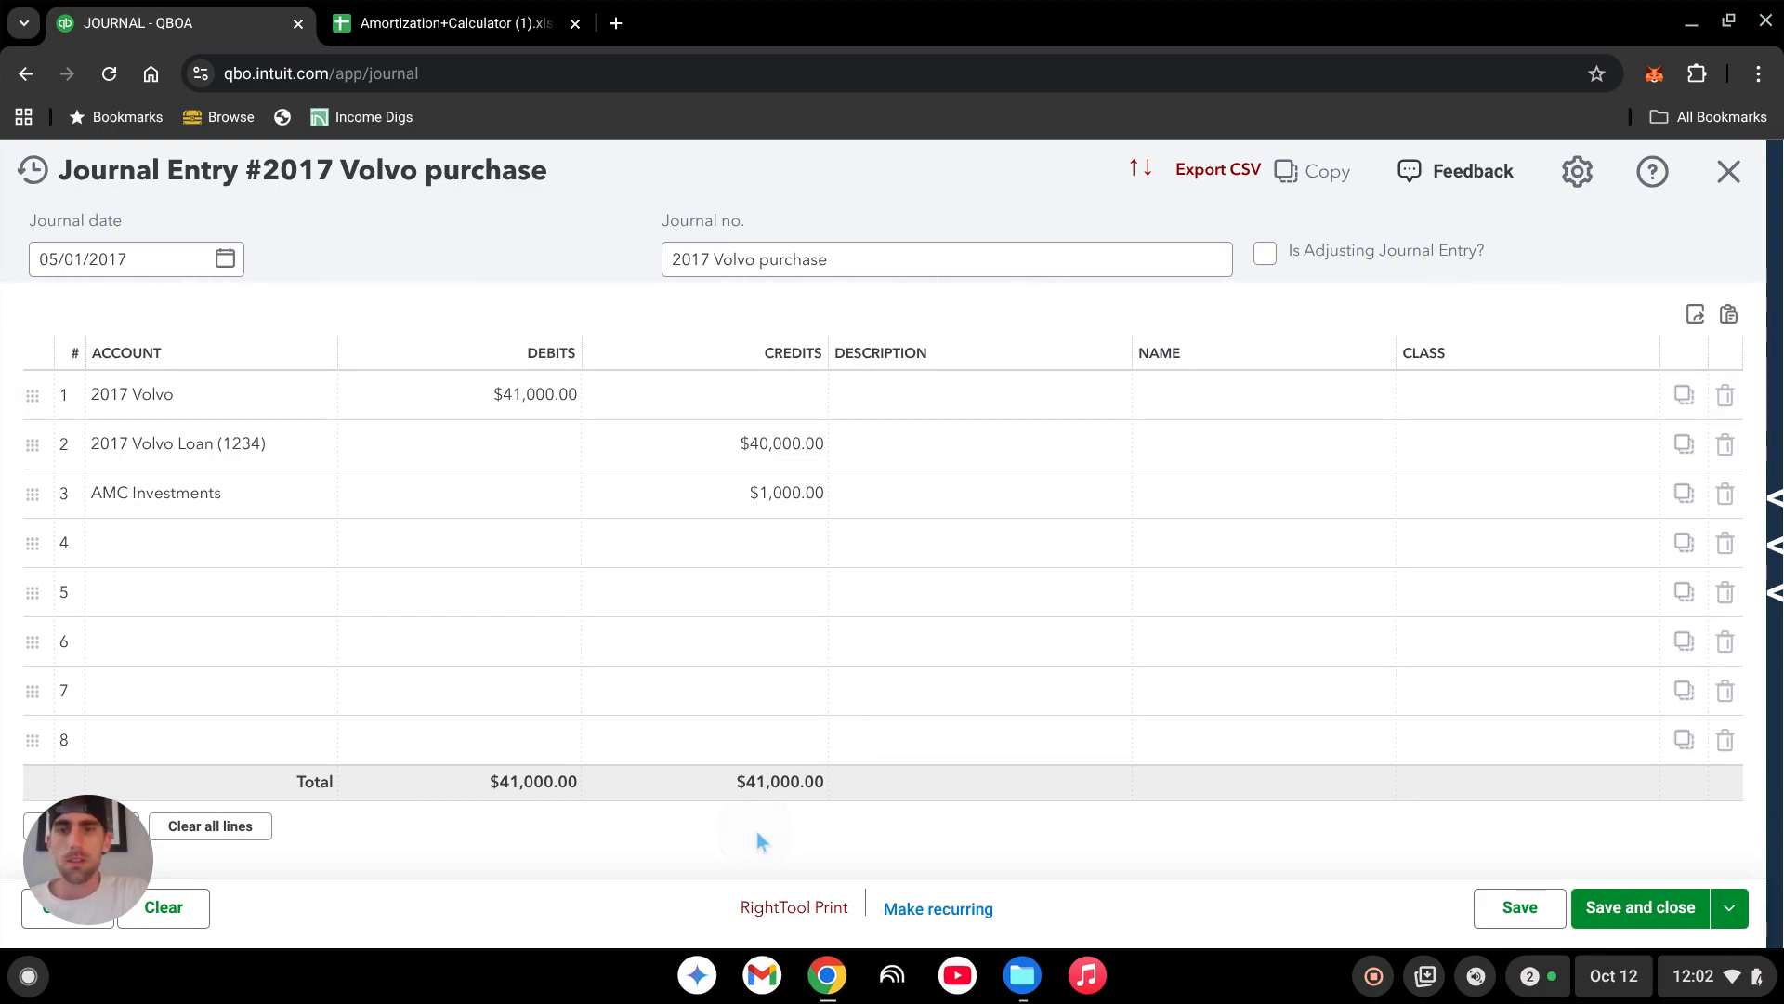
Change the third line's account to the equity account Owner contributions/distributions.
left_click(174, 493)
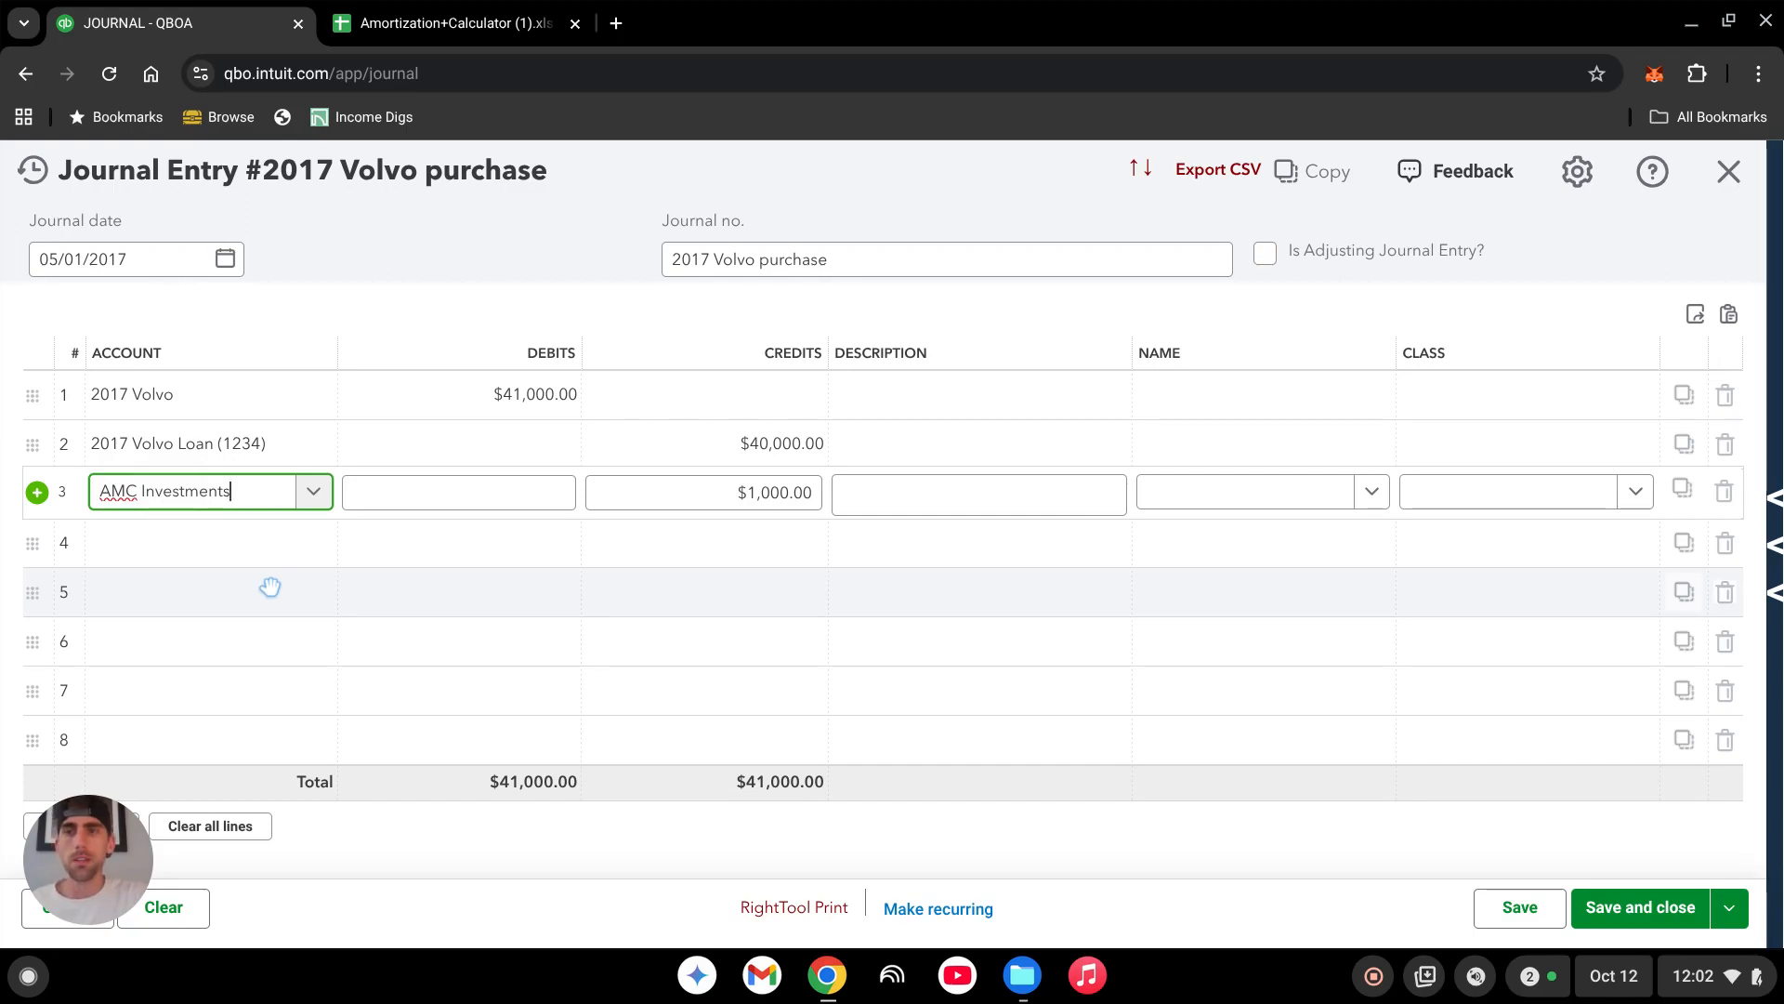
left_click(238, 498)
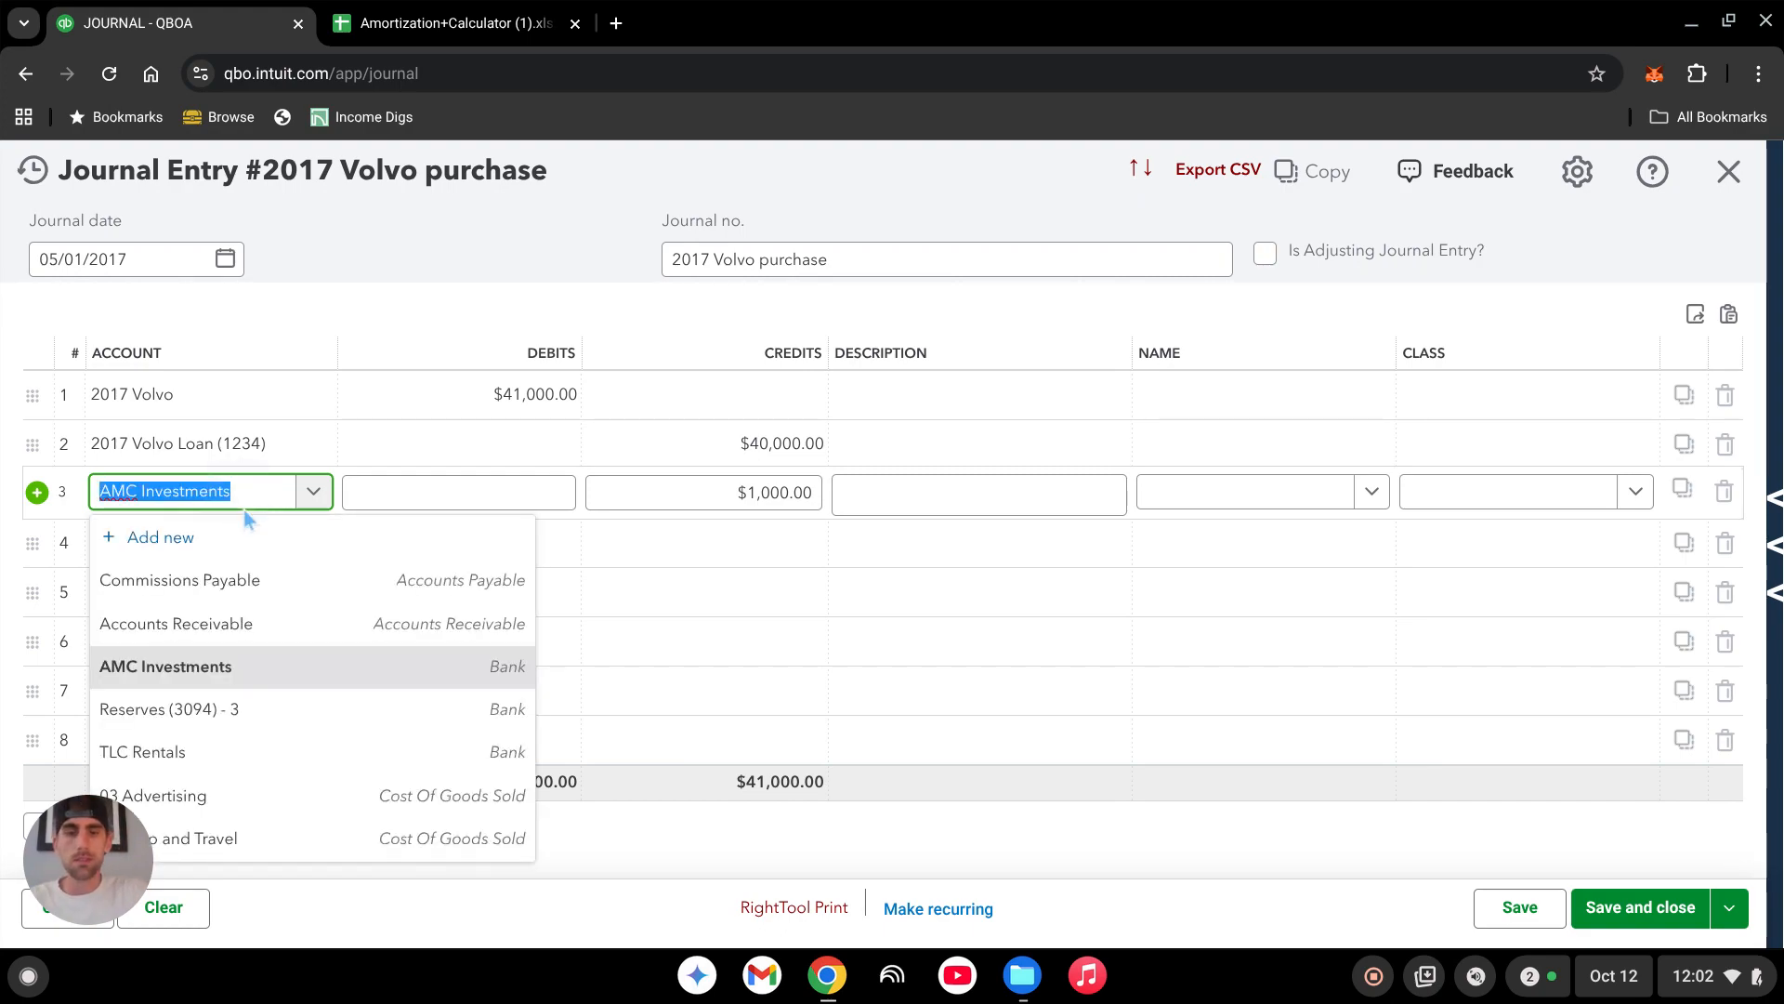
type("owner")
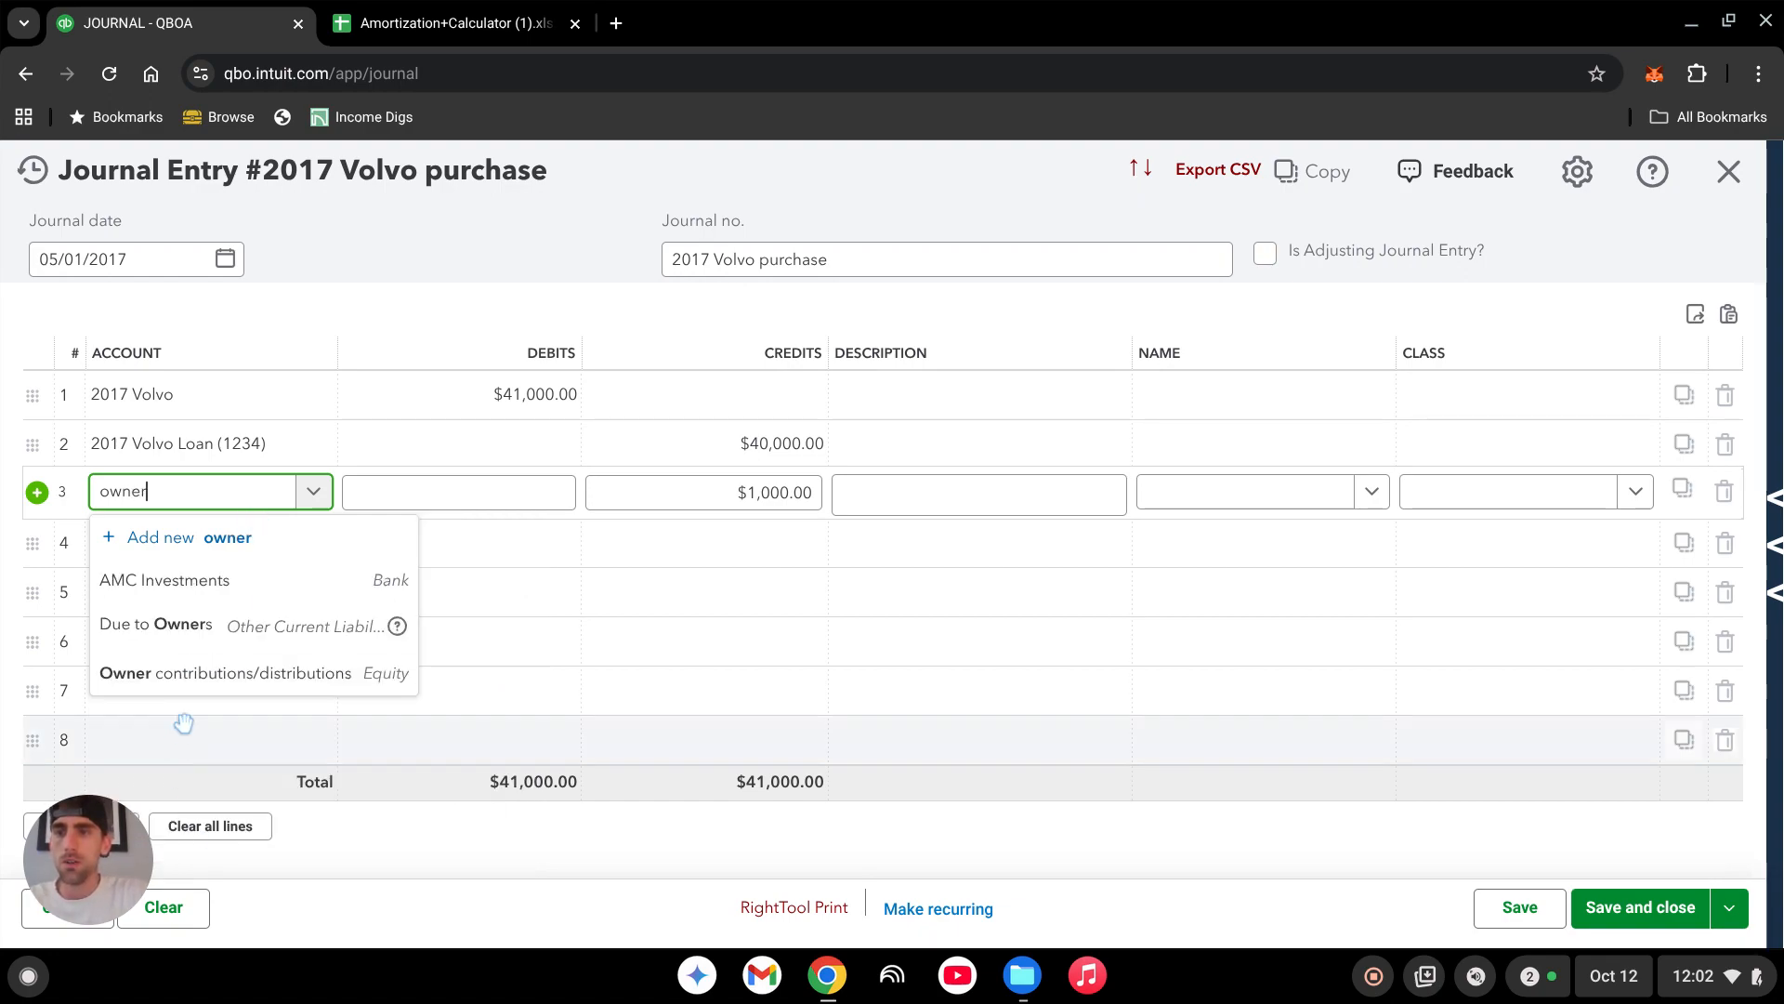
left_click(344, 683)
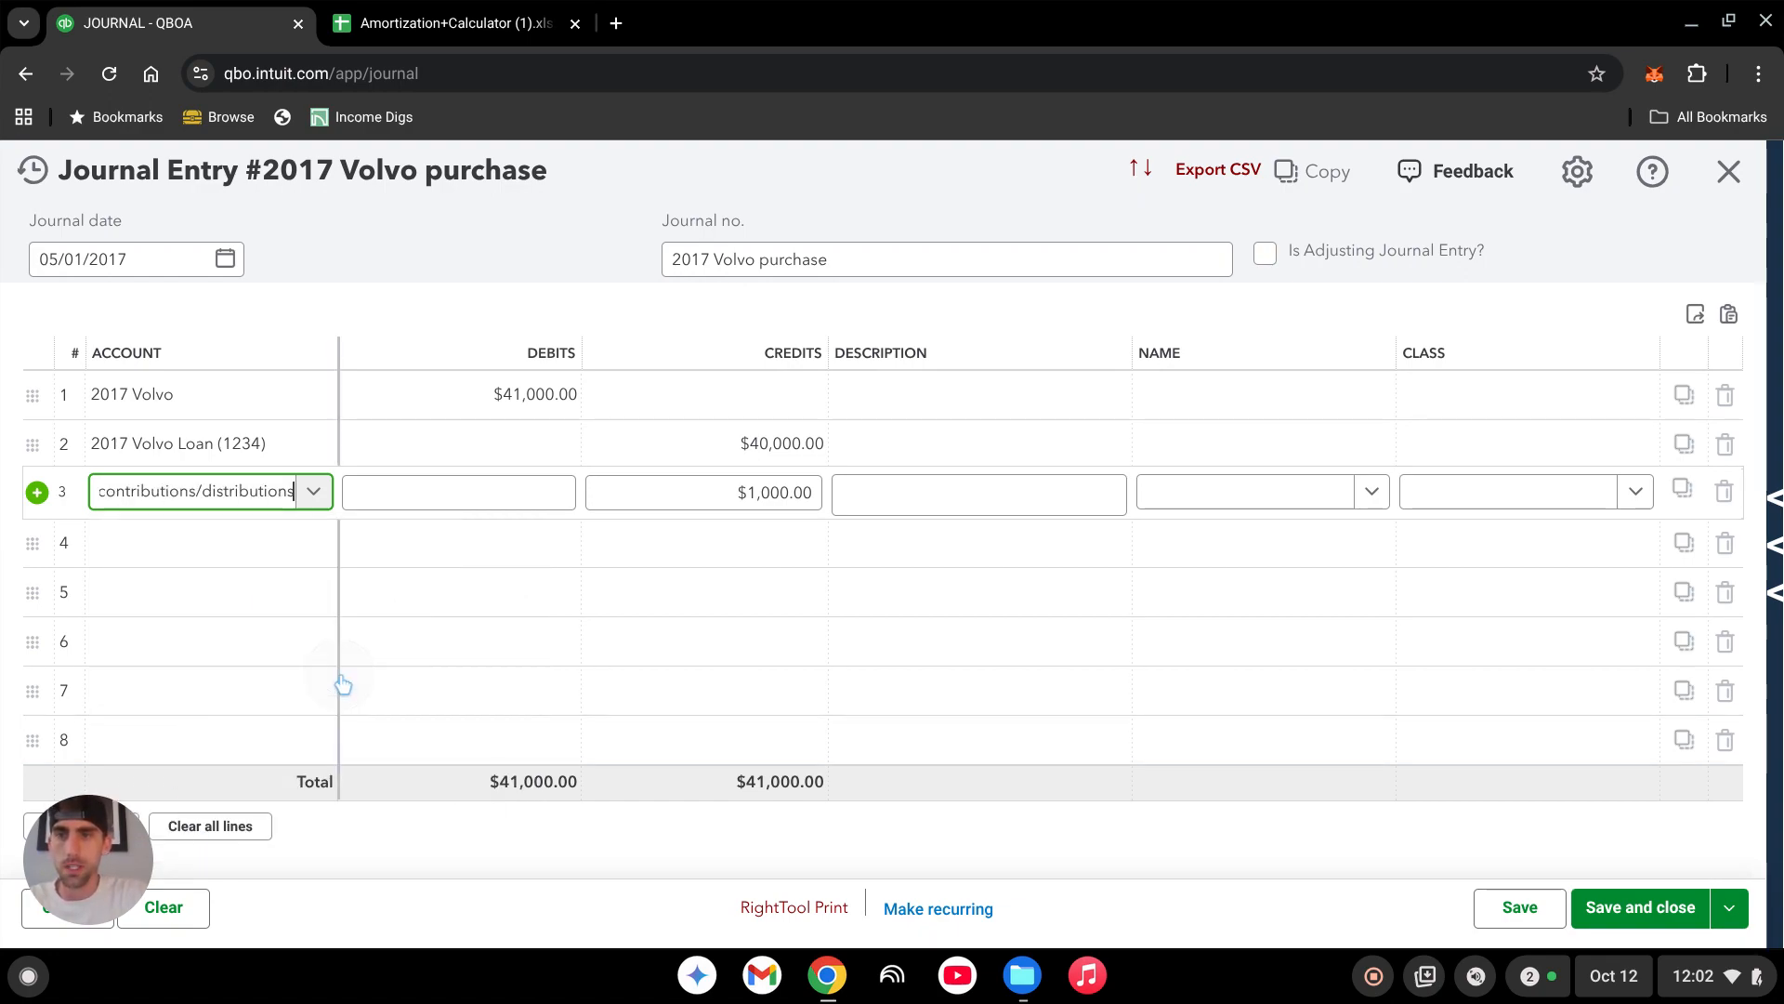
Switch the third line's account back to the AMC Investments bank account.
left_click(212, 491)
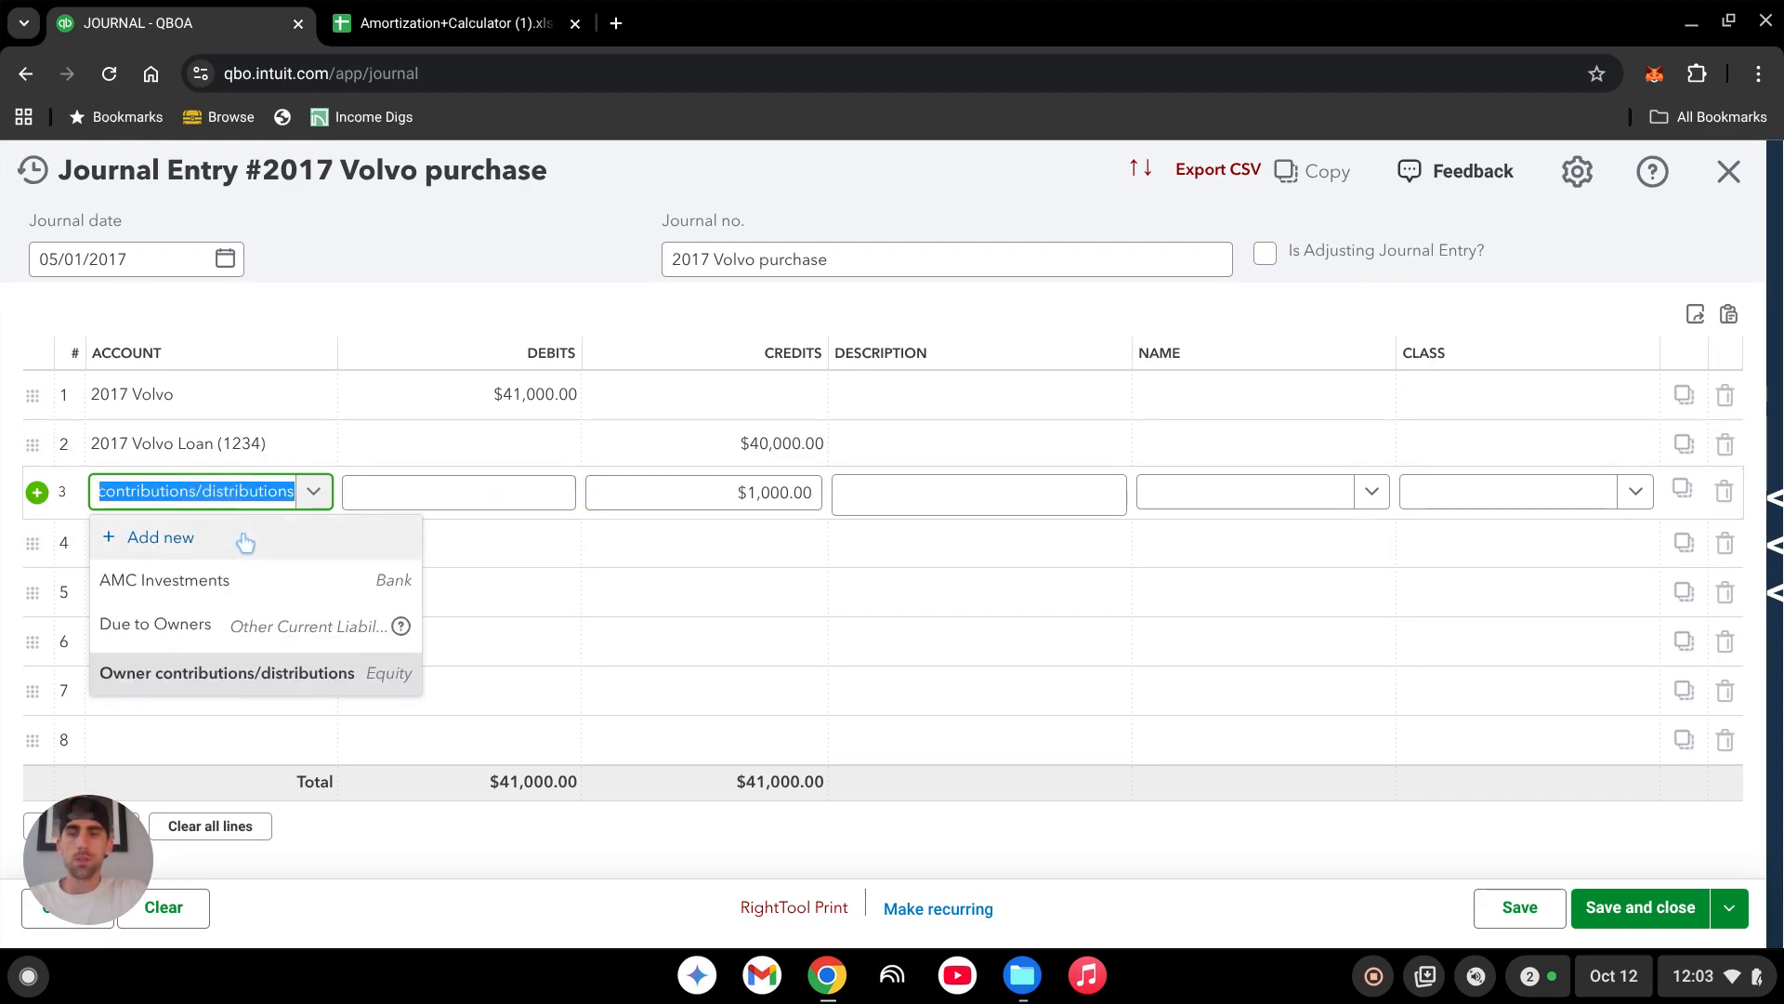
type("am")
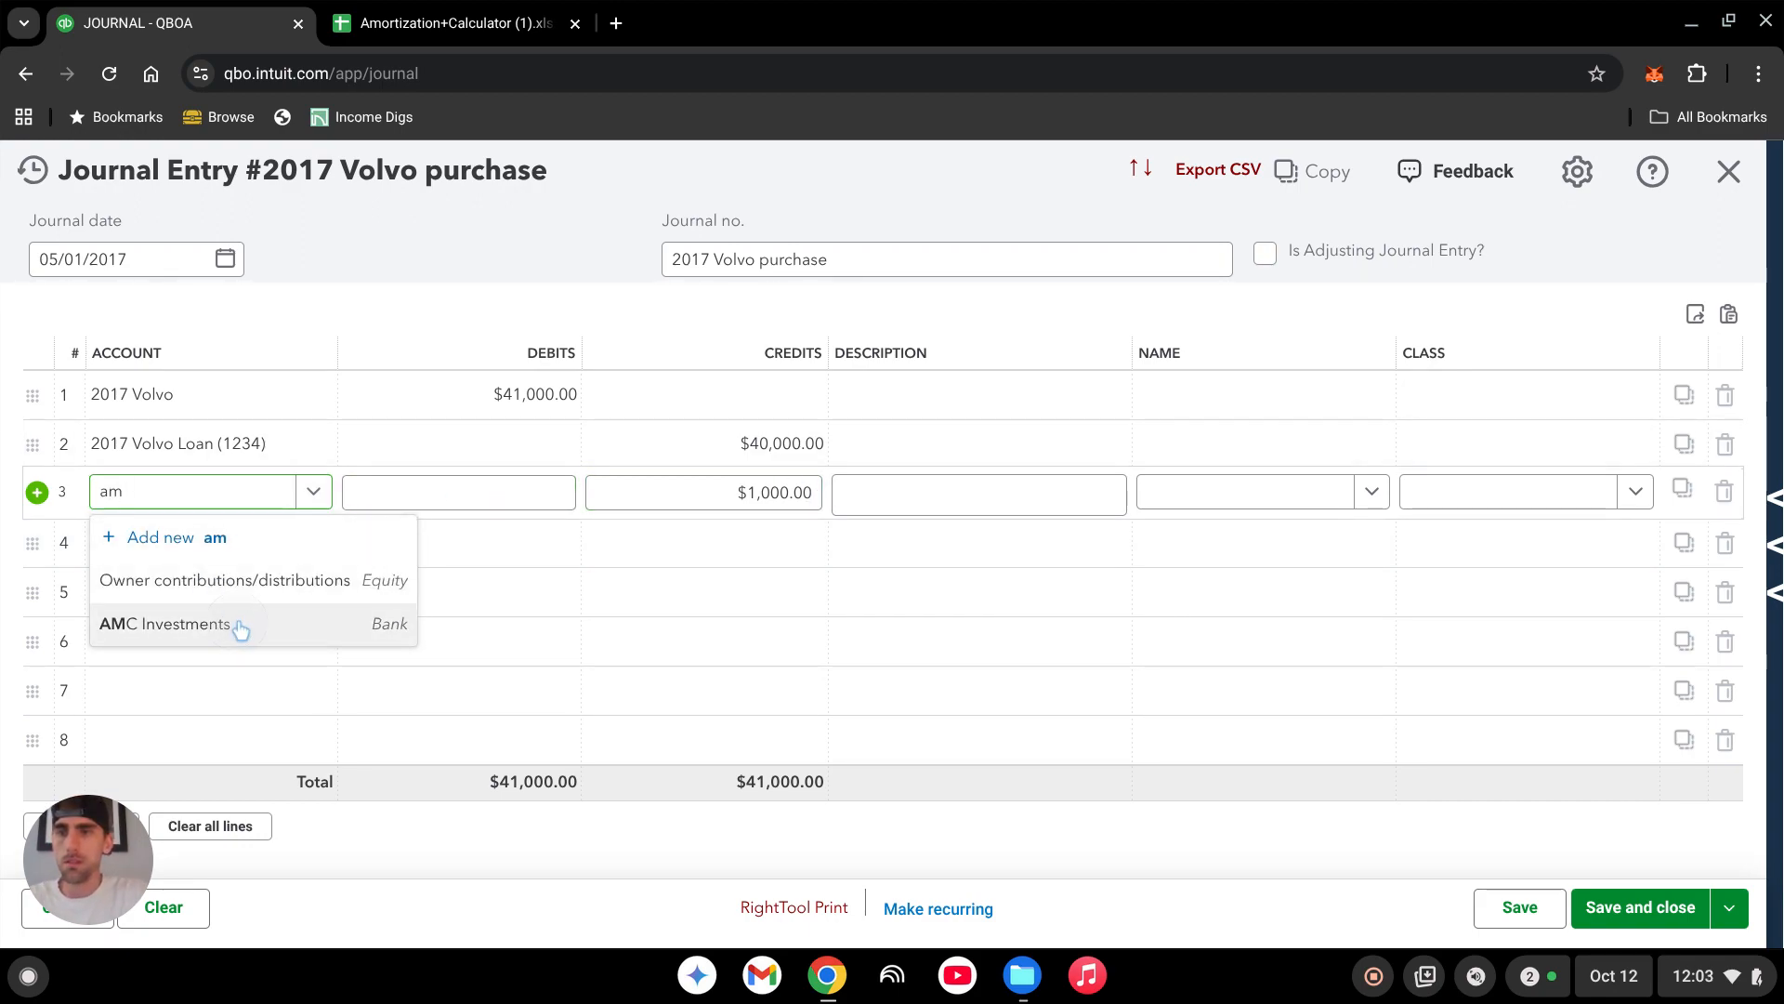
left_click(240, 629)
left_click(978, 846)
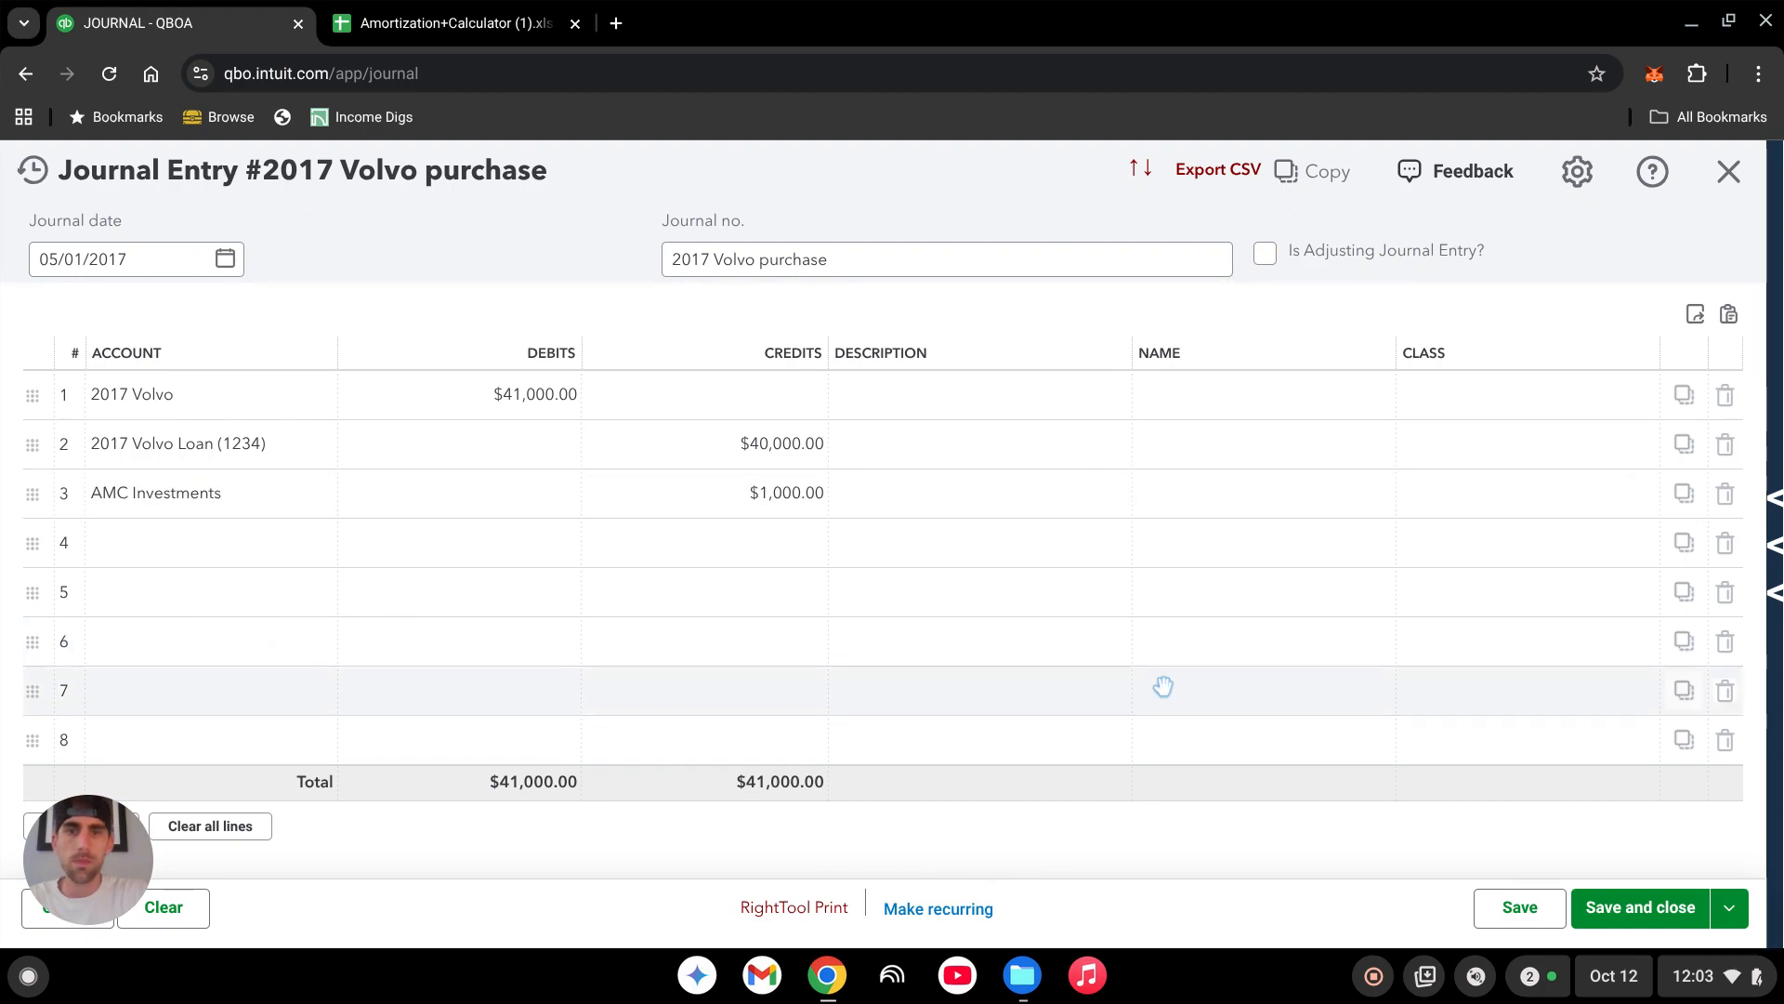
Save and close the 2017 Volvo purchase journal entry.
left_click(1635, 920)
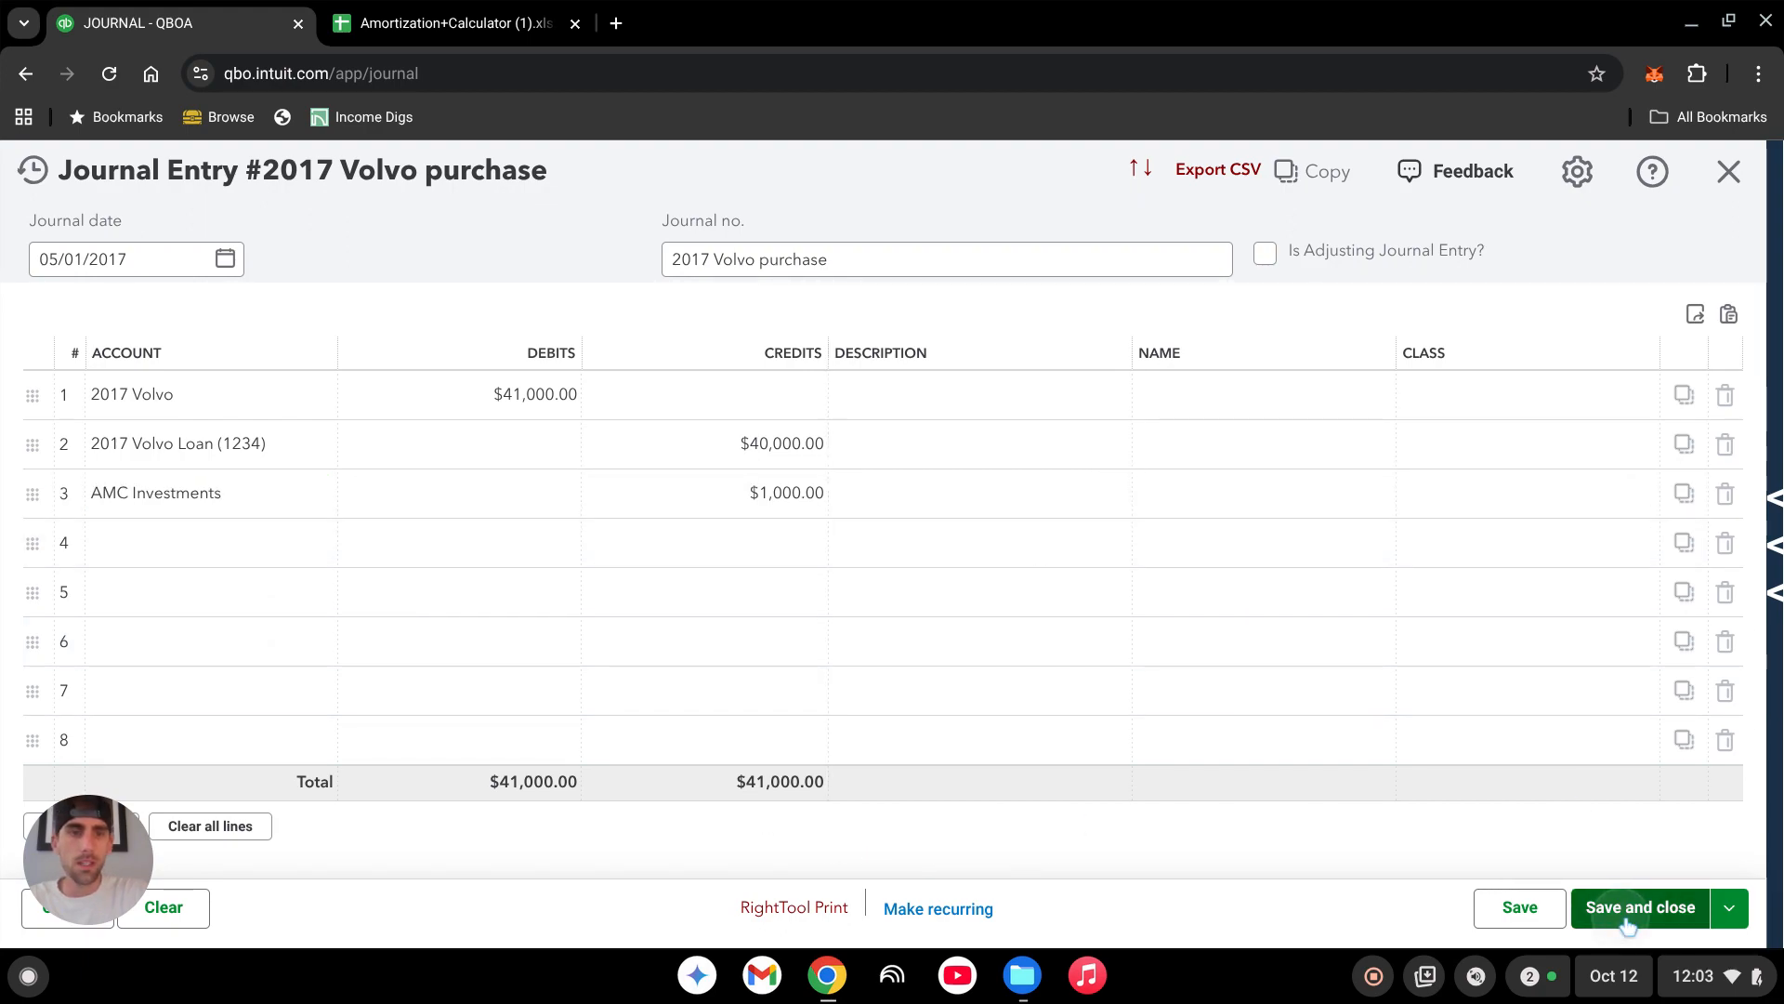
left_click(961, 638)
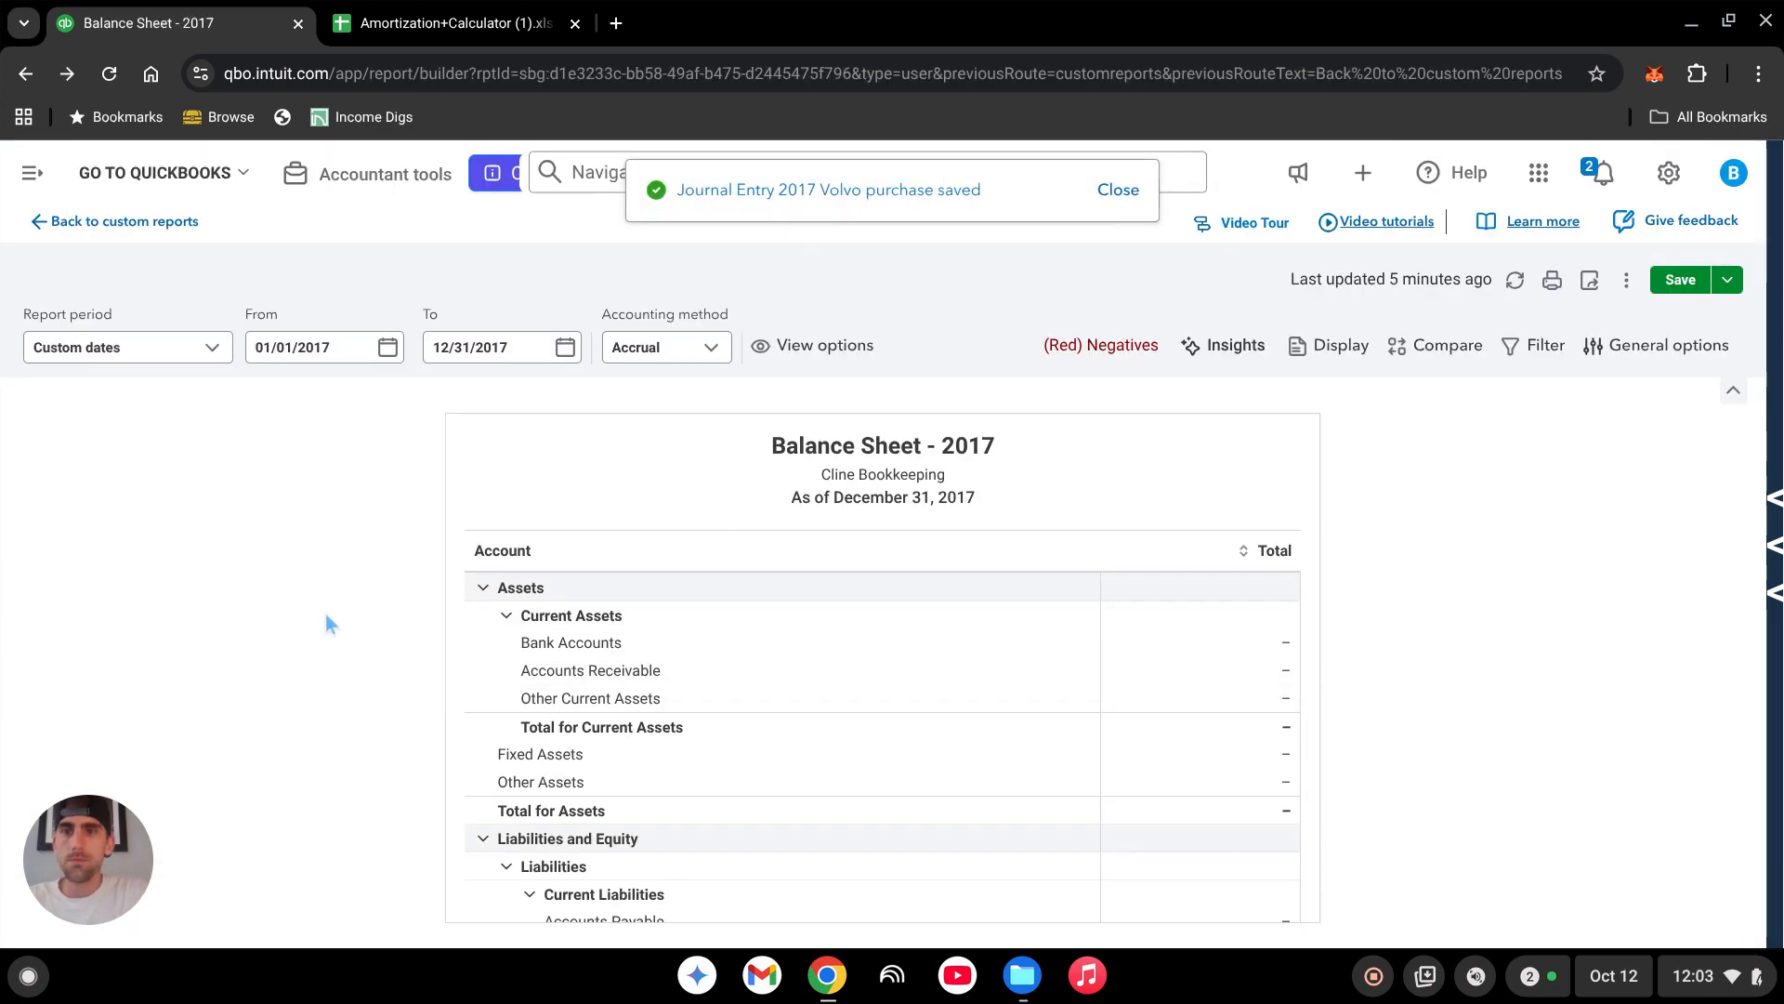
Review the bank, fixed asset and long-term liability balances on the 2017 balance sheet.
left_click(34, 175)
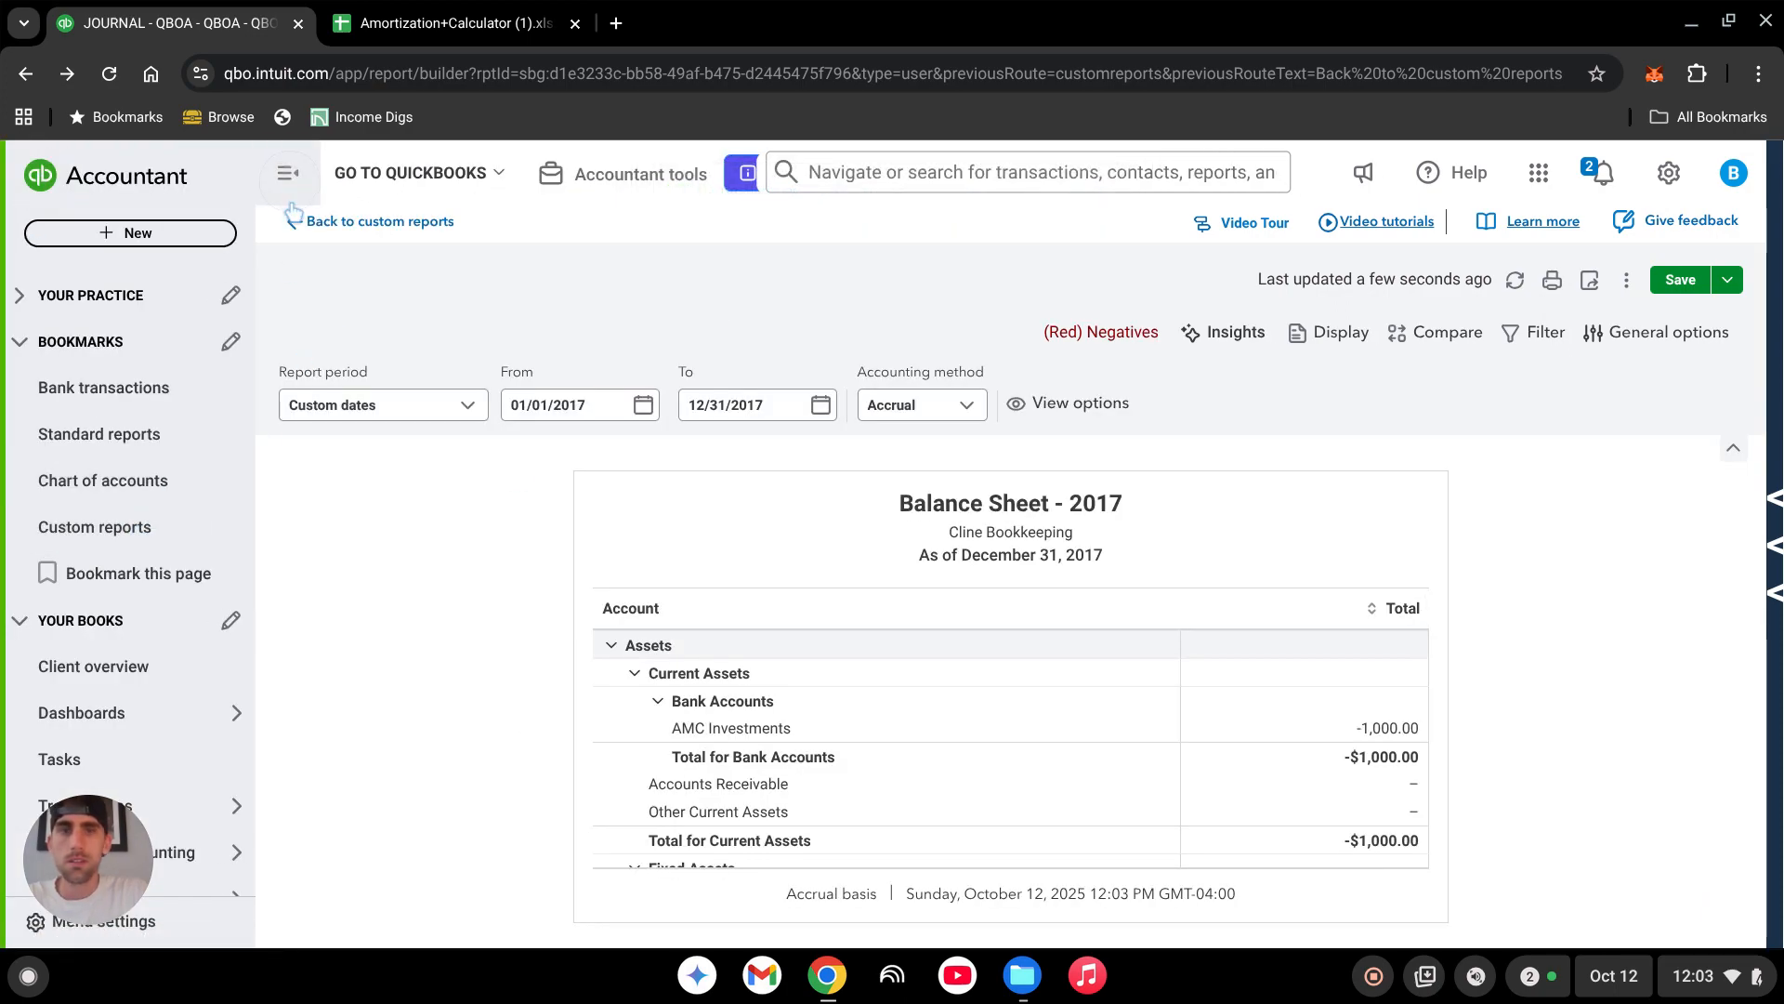
left_click(289, 177)
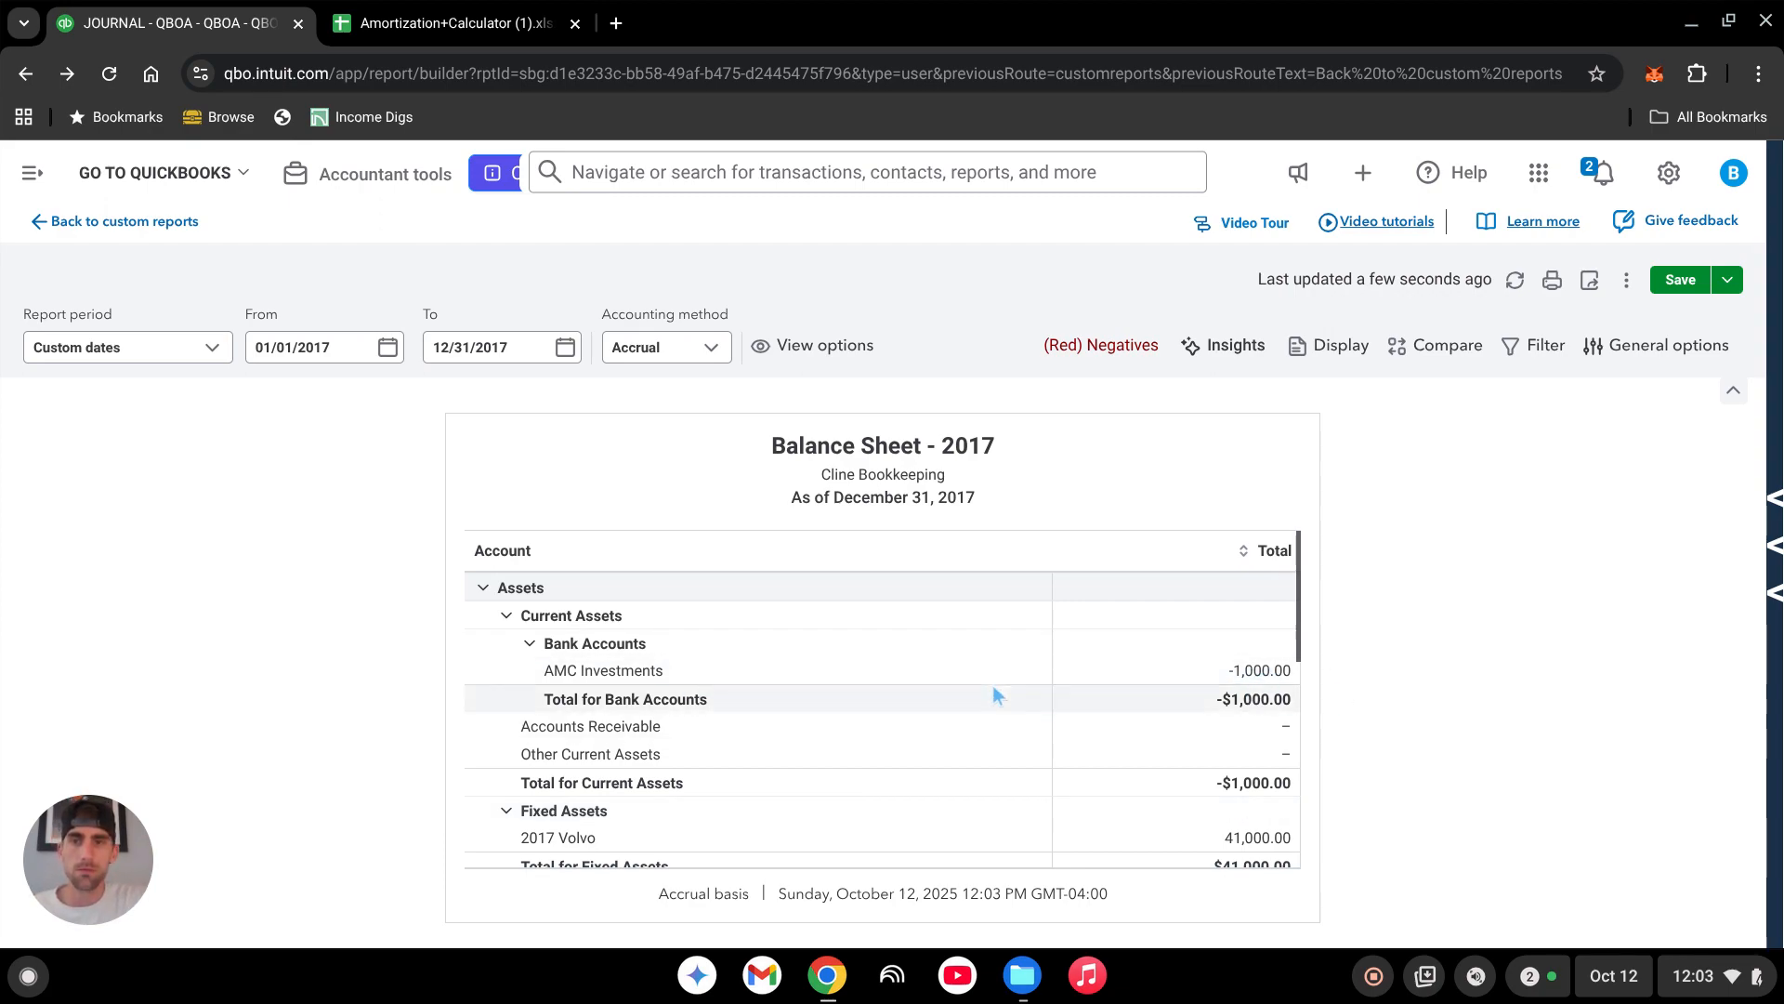
scroll(998, 695, "down", 5)
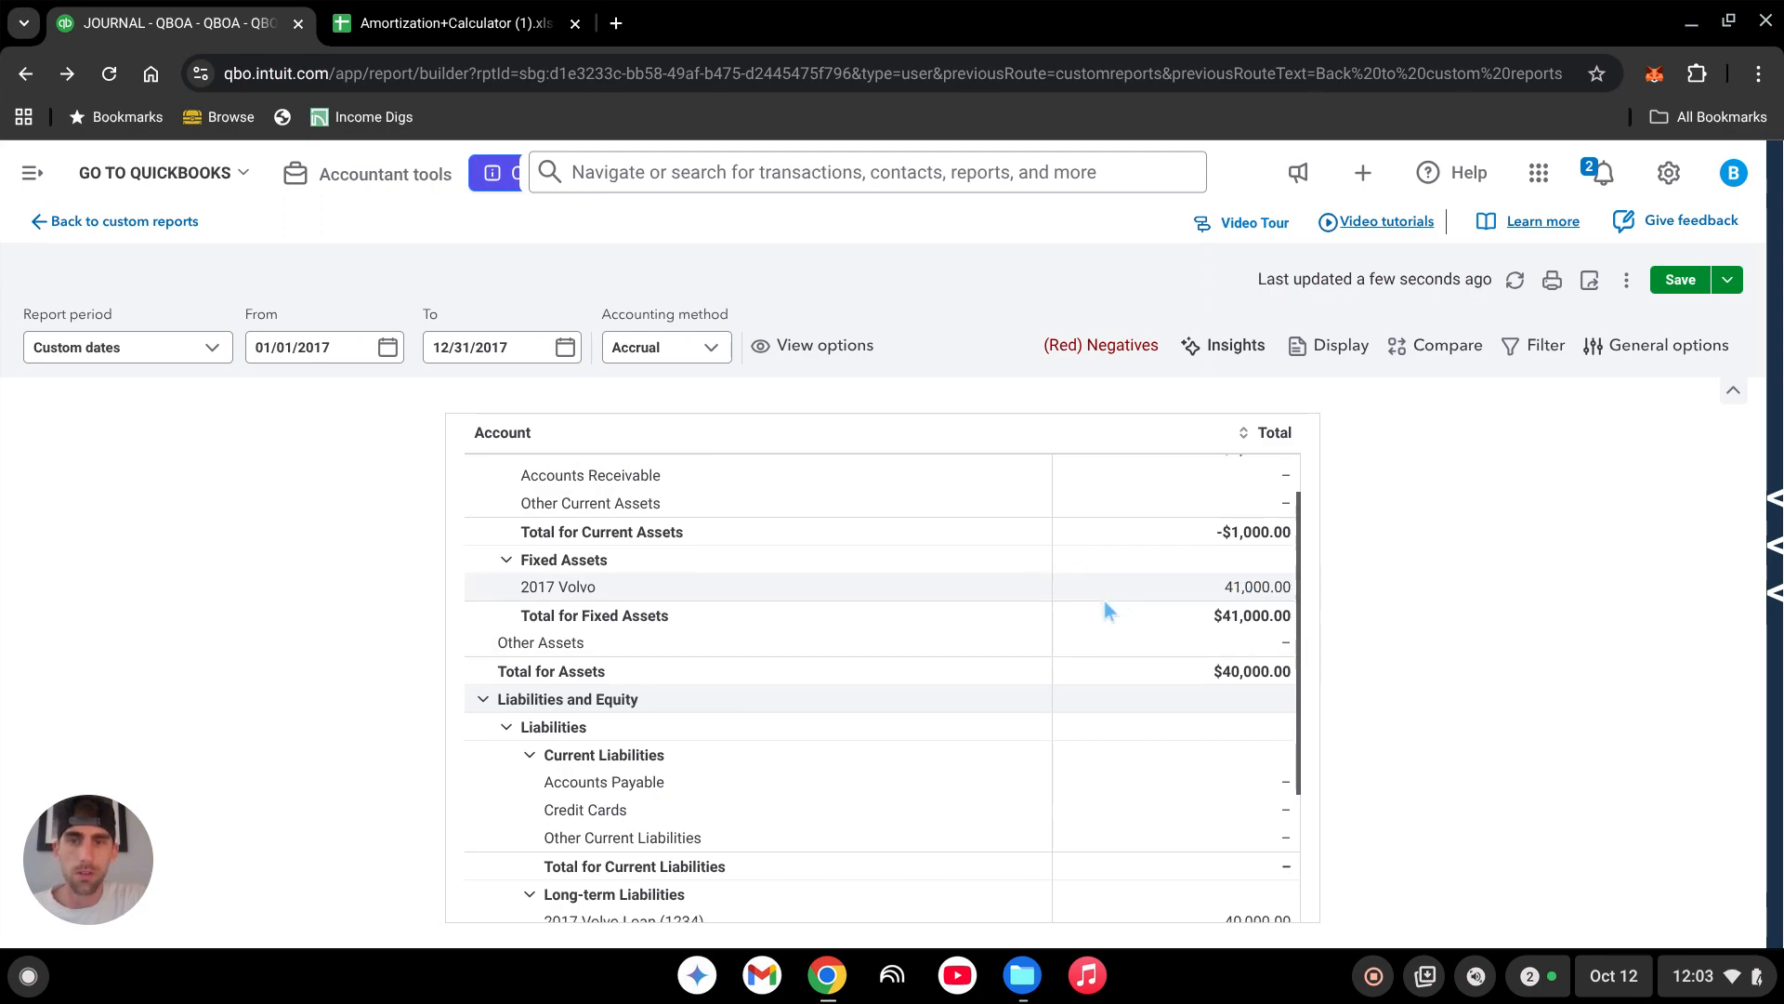
Start a new journal entry from the 2017 balance sheet.
scroll(1082, 569, "down", 3)
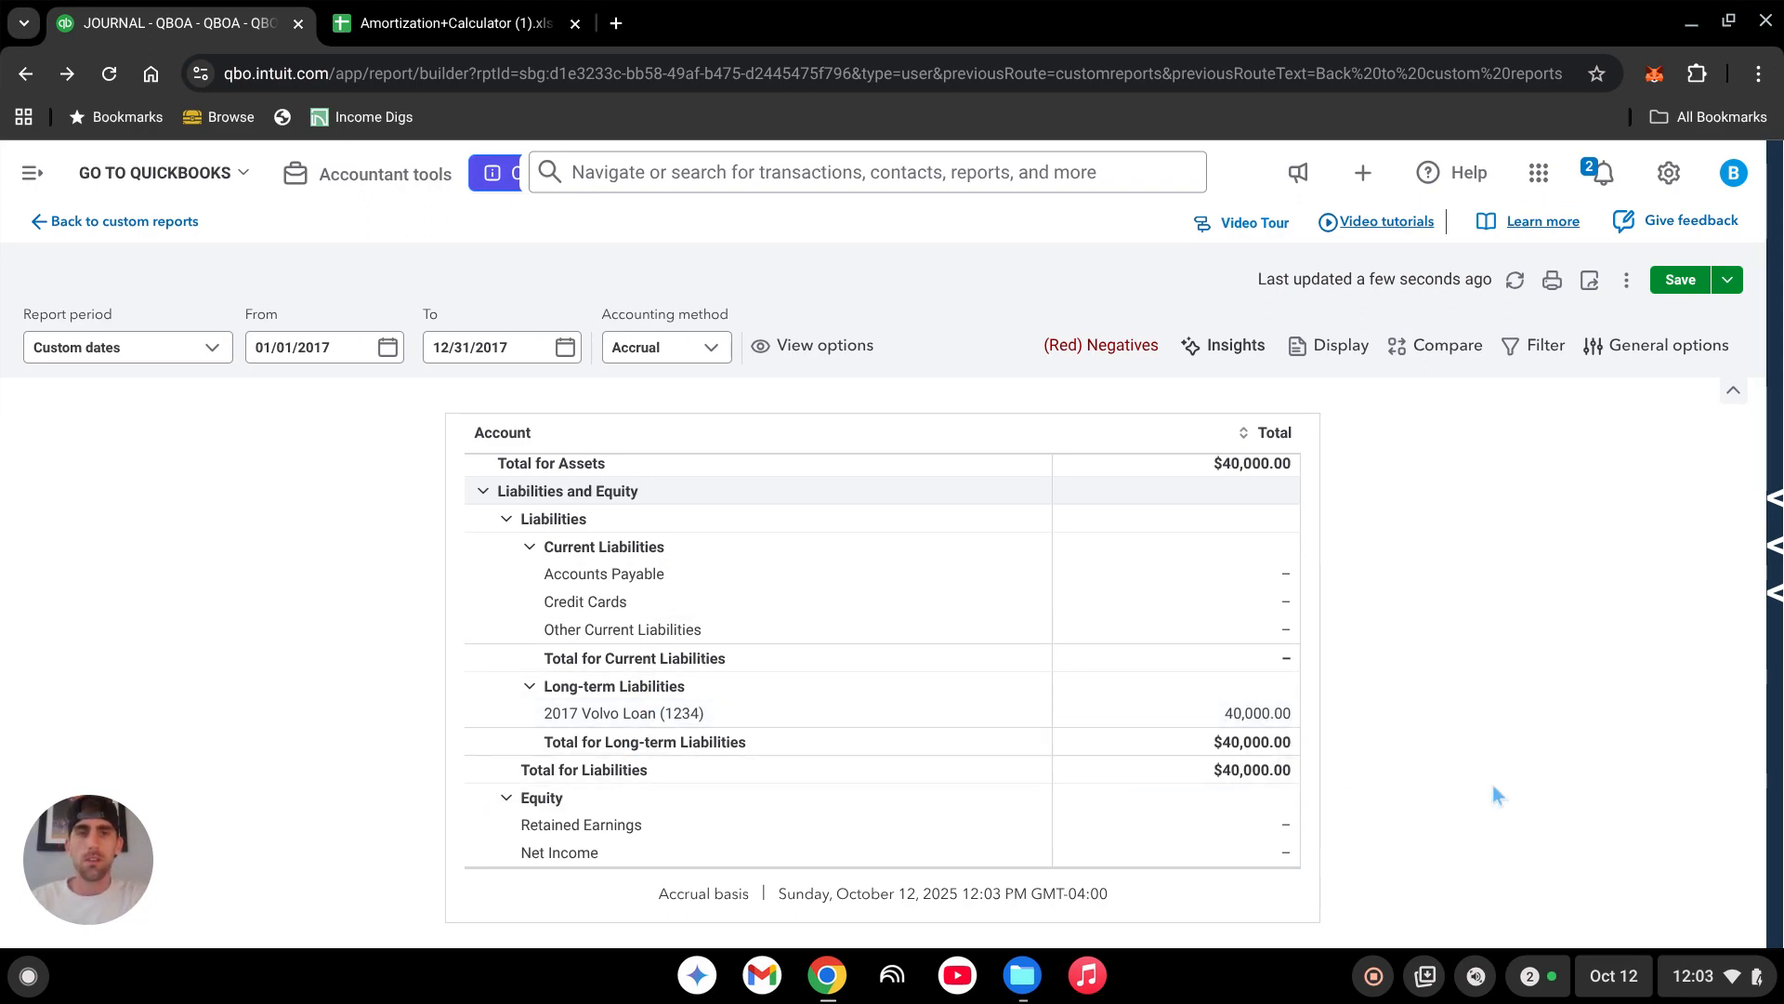
scroll(1081, 827, "up", 2)
scroll(868, 620, "up", 2)
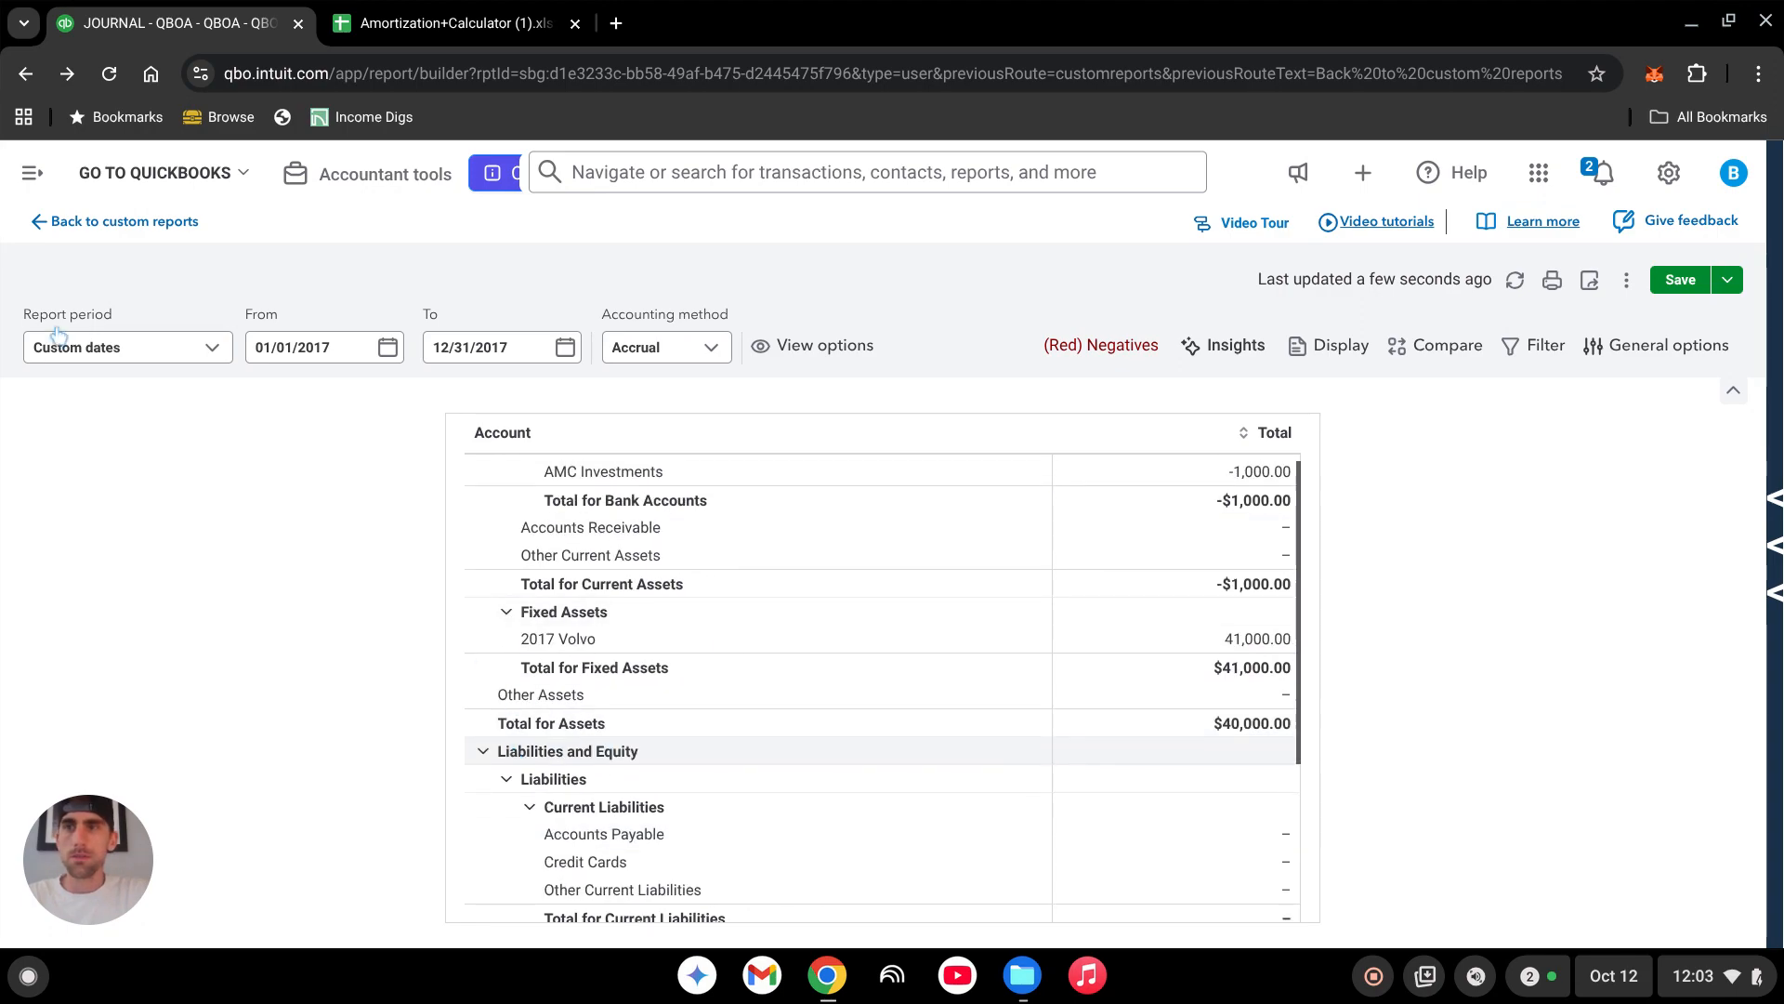
left_click(30, 173)
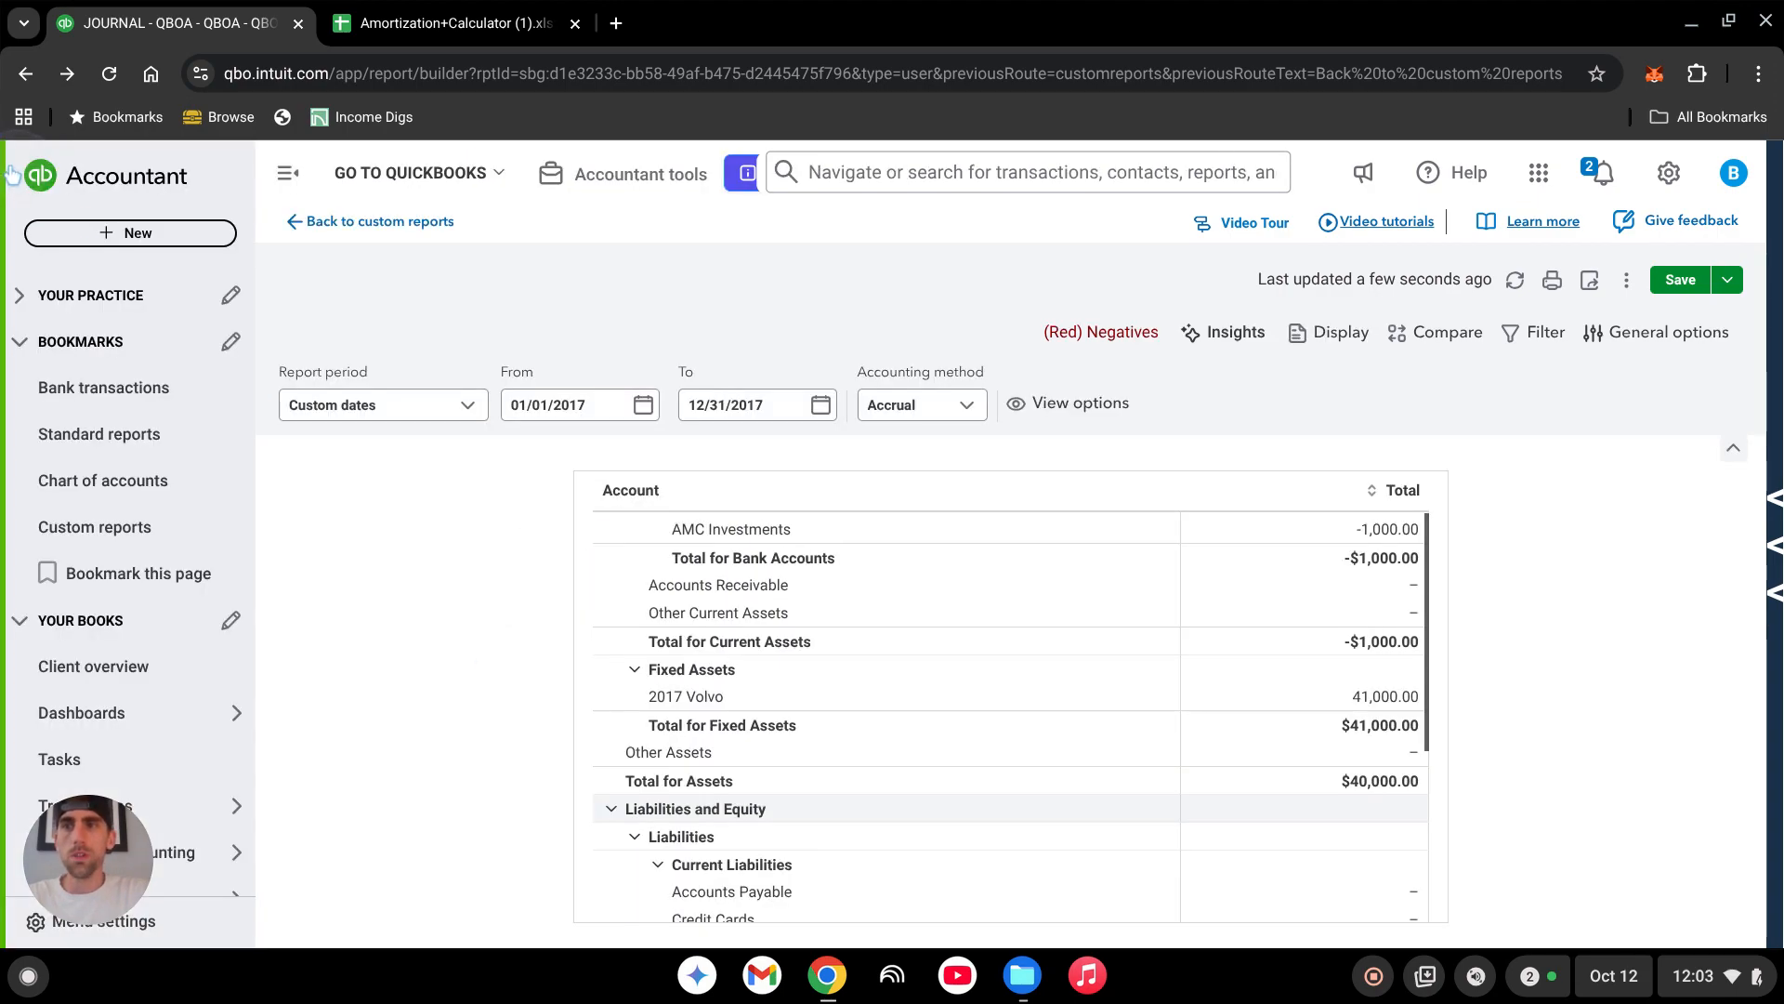
left_click(141, 234)
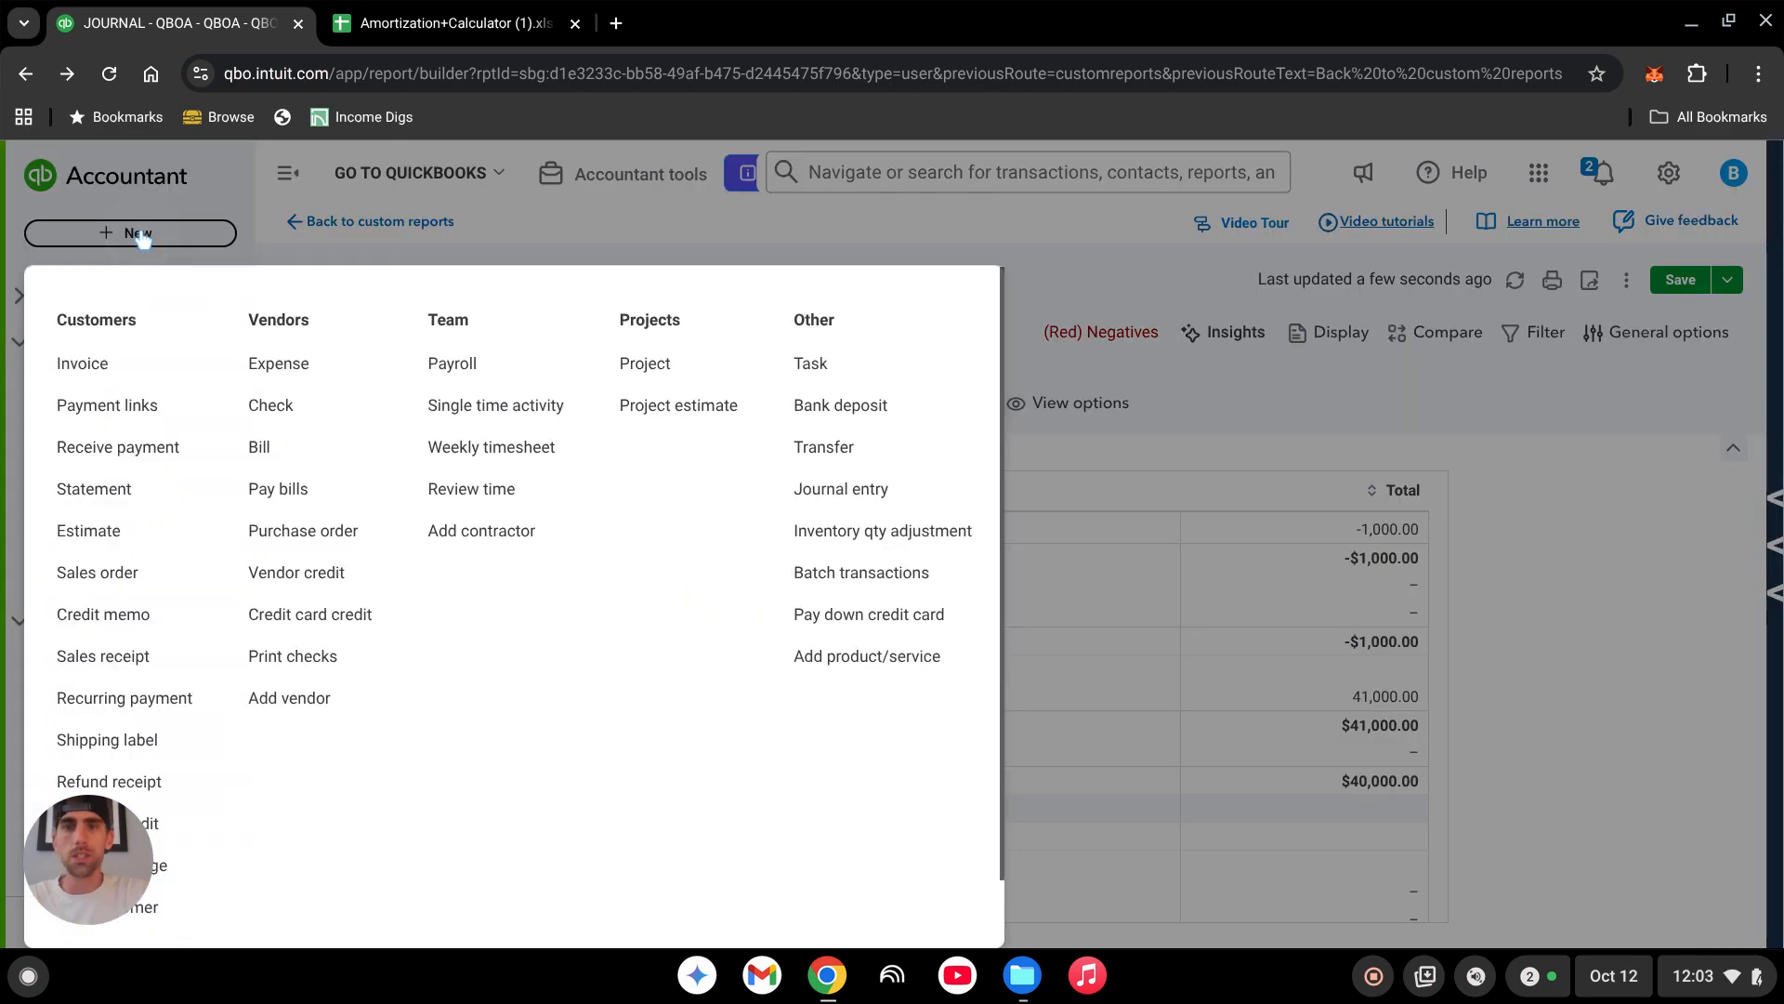
left_click(875, 494)
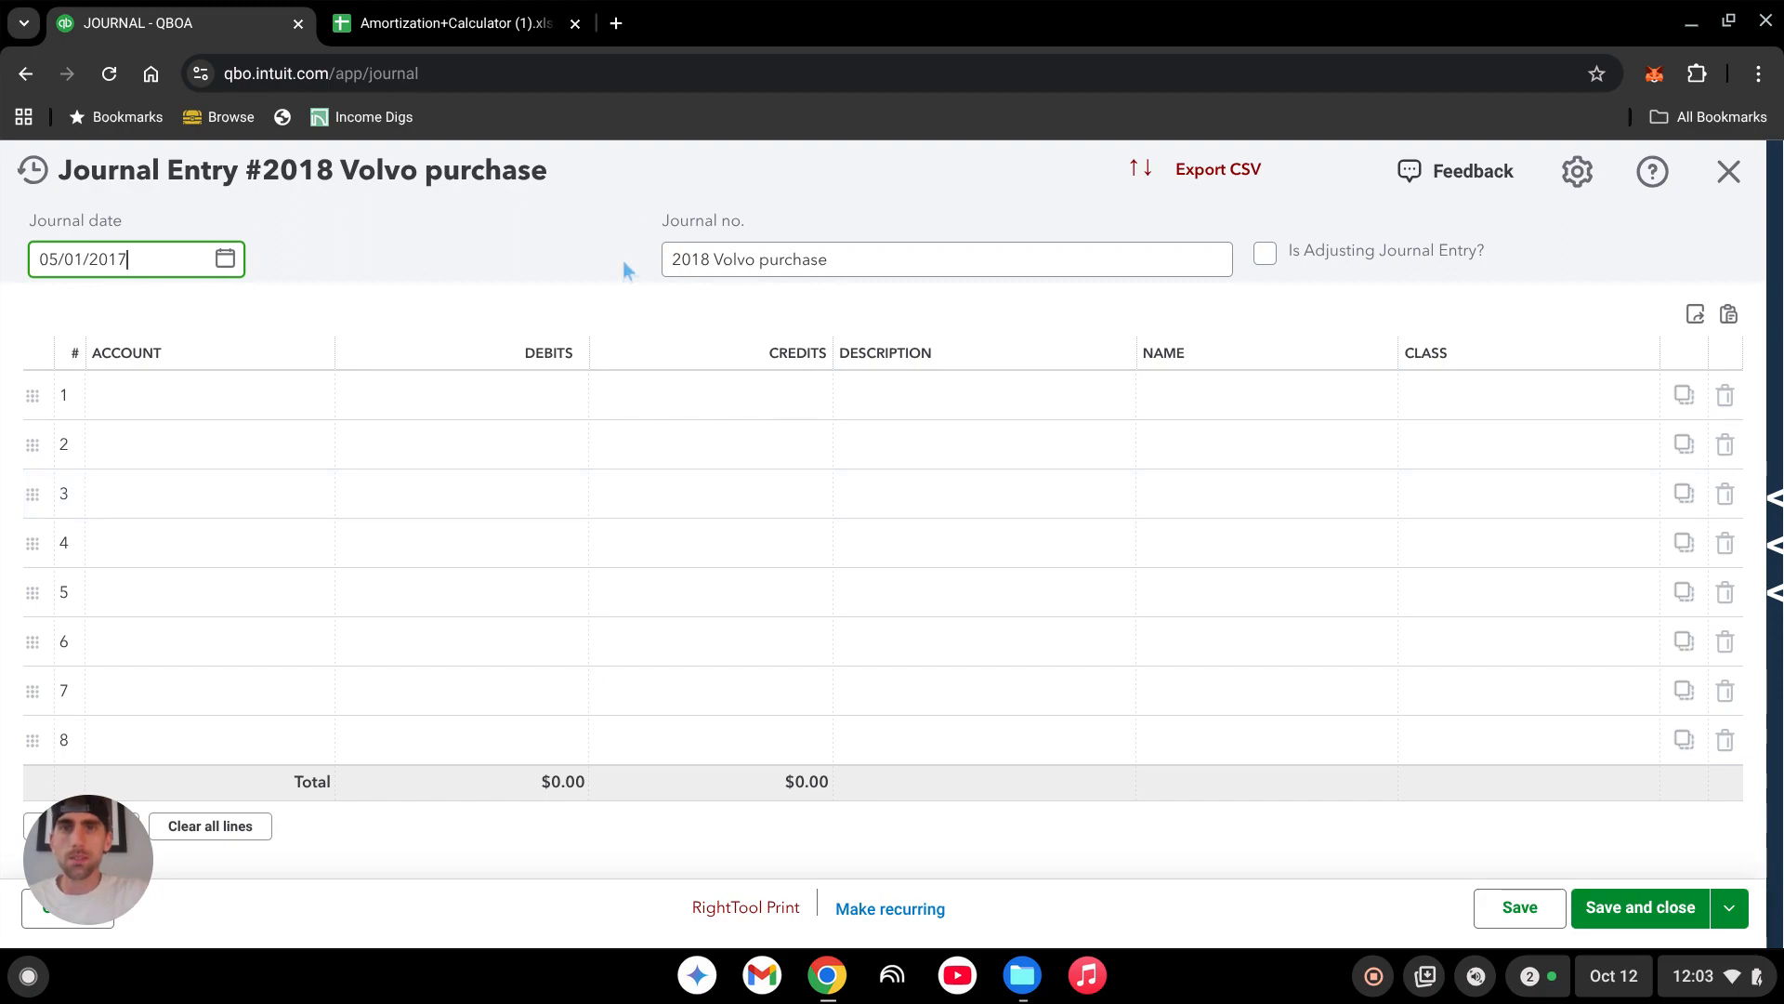
Set the journal number to 2014 Dragon Trailer and the journal date to 05/15/2017.
left_click(855, 260)
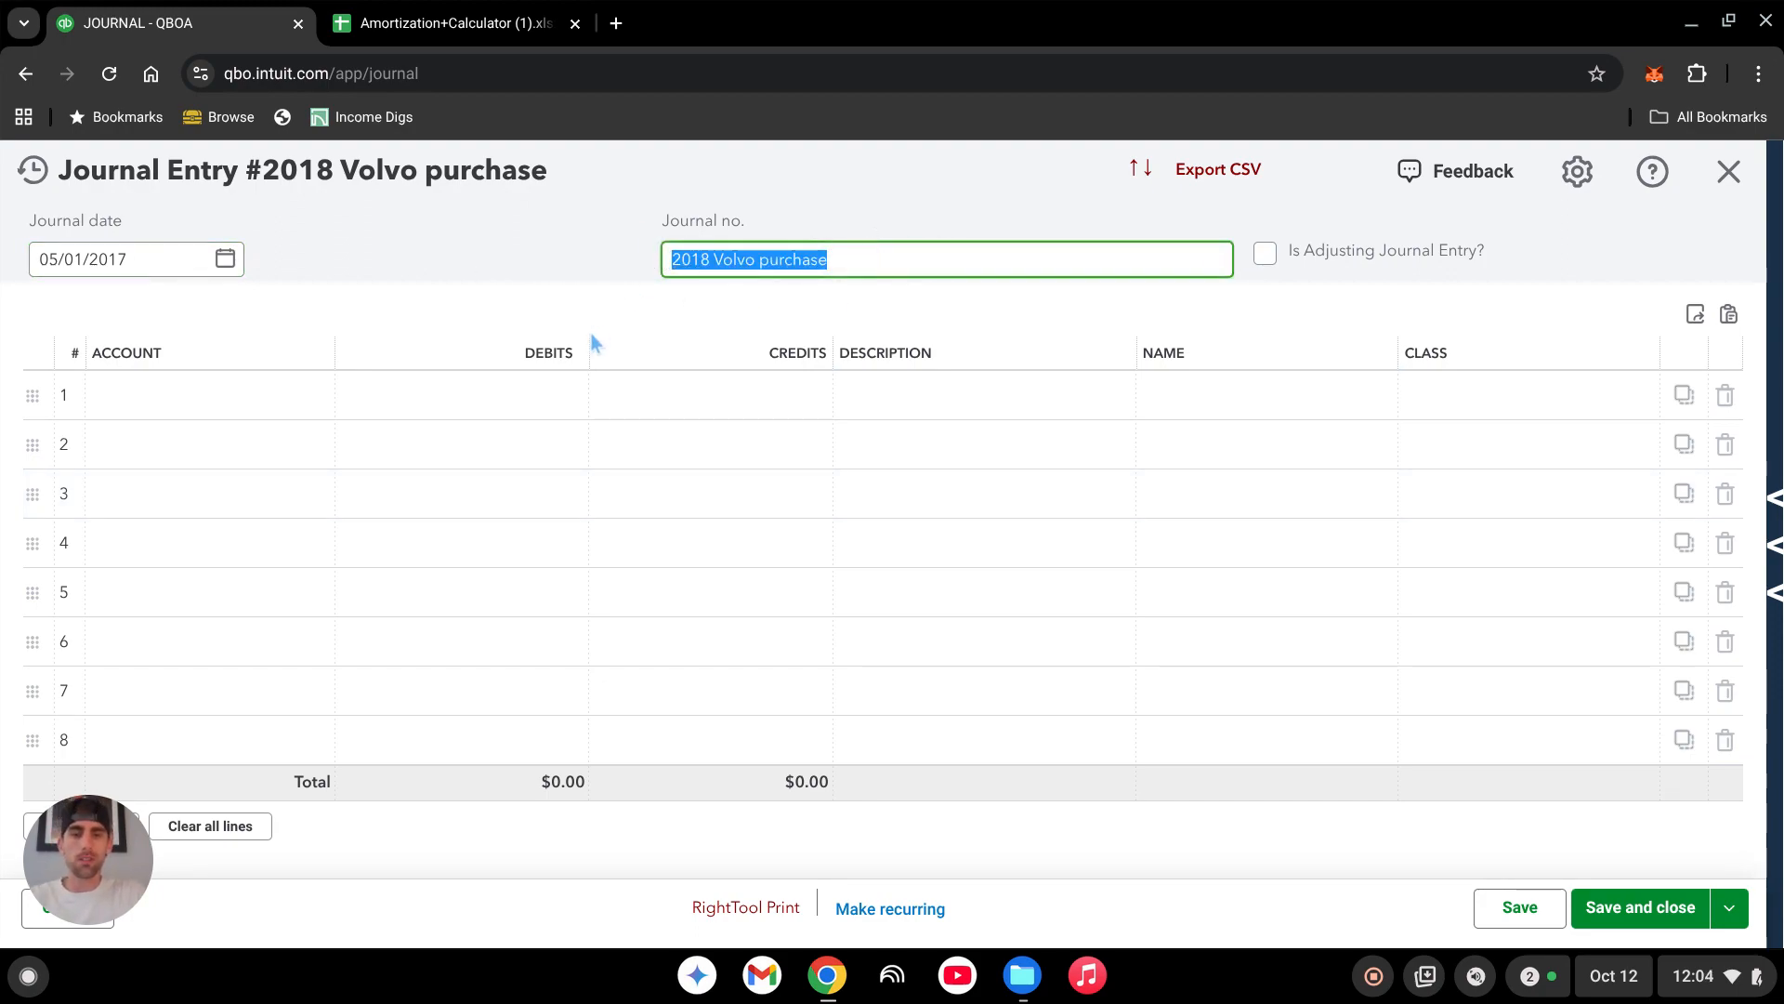
type("201")
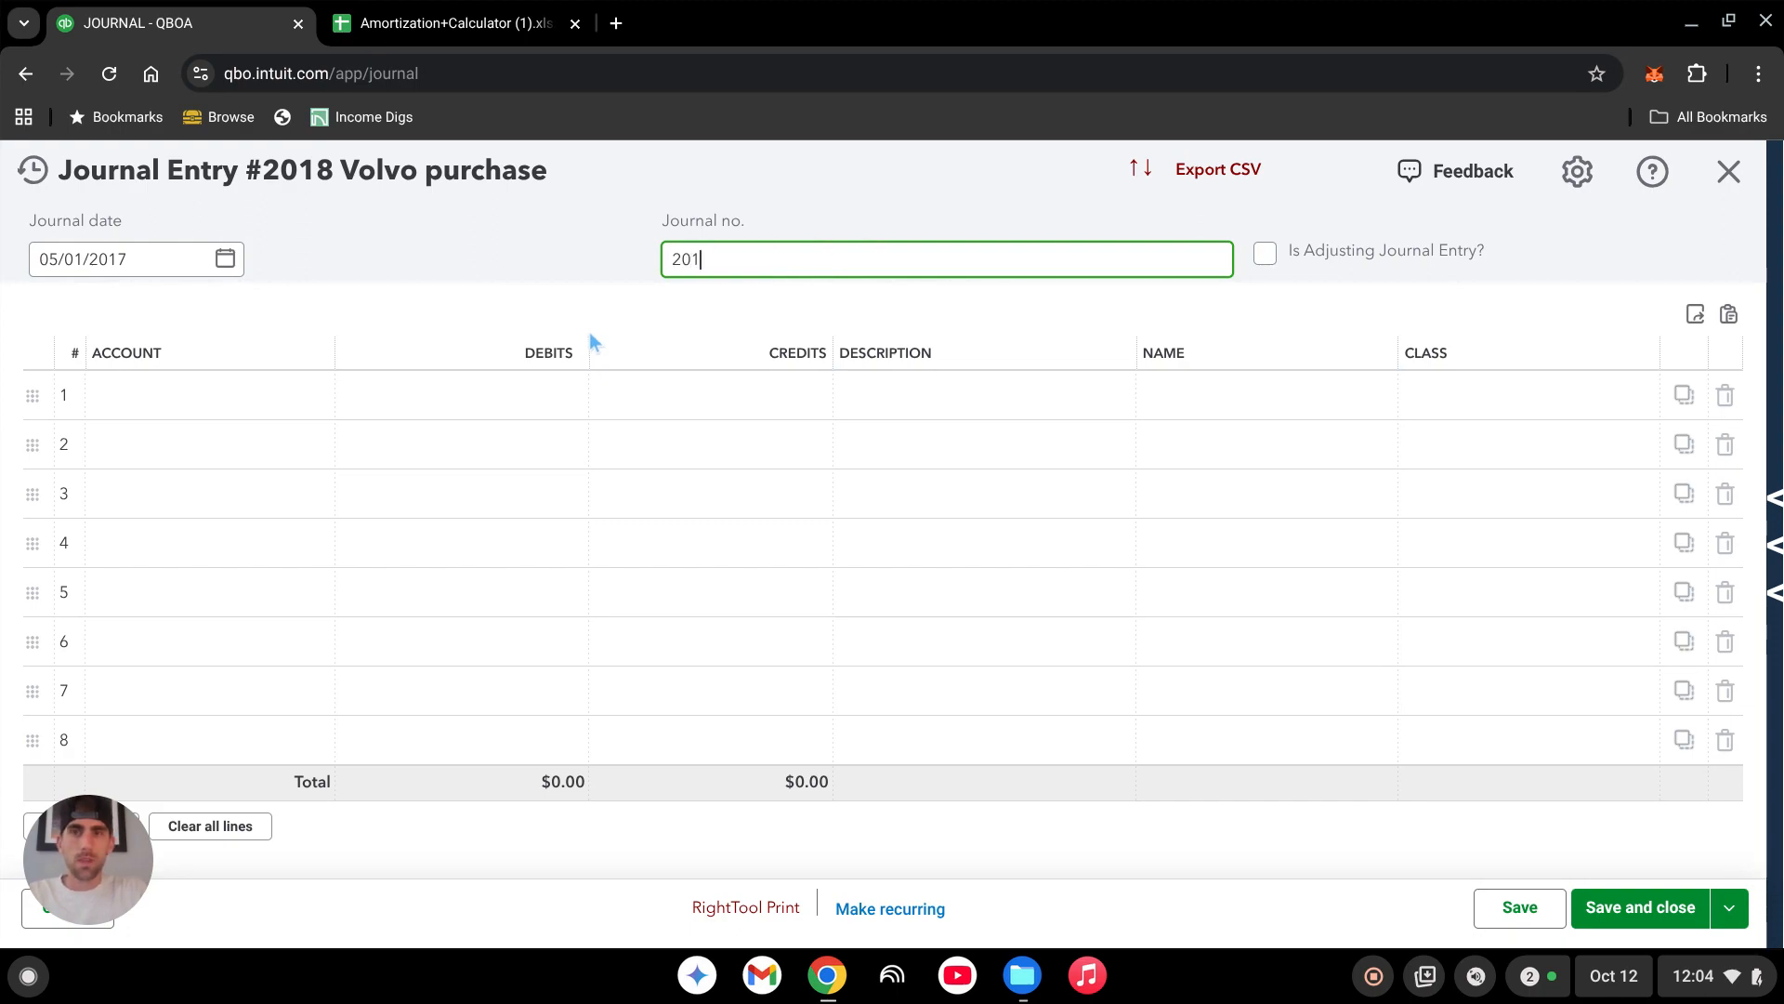
type("4 Dragon Trai")
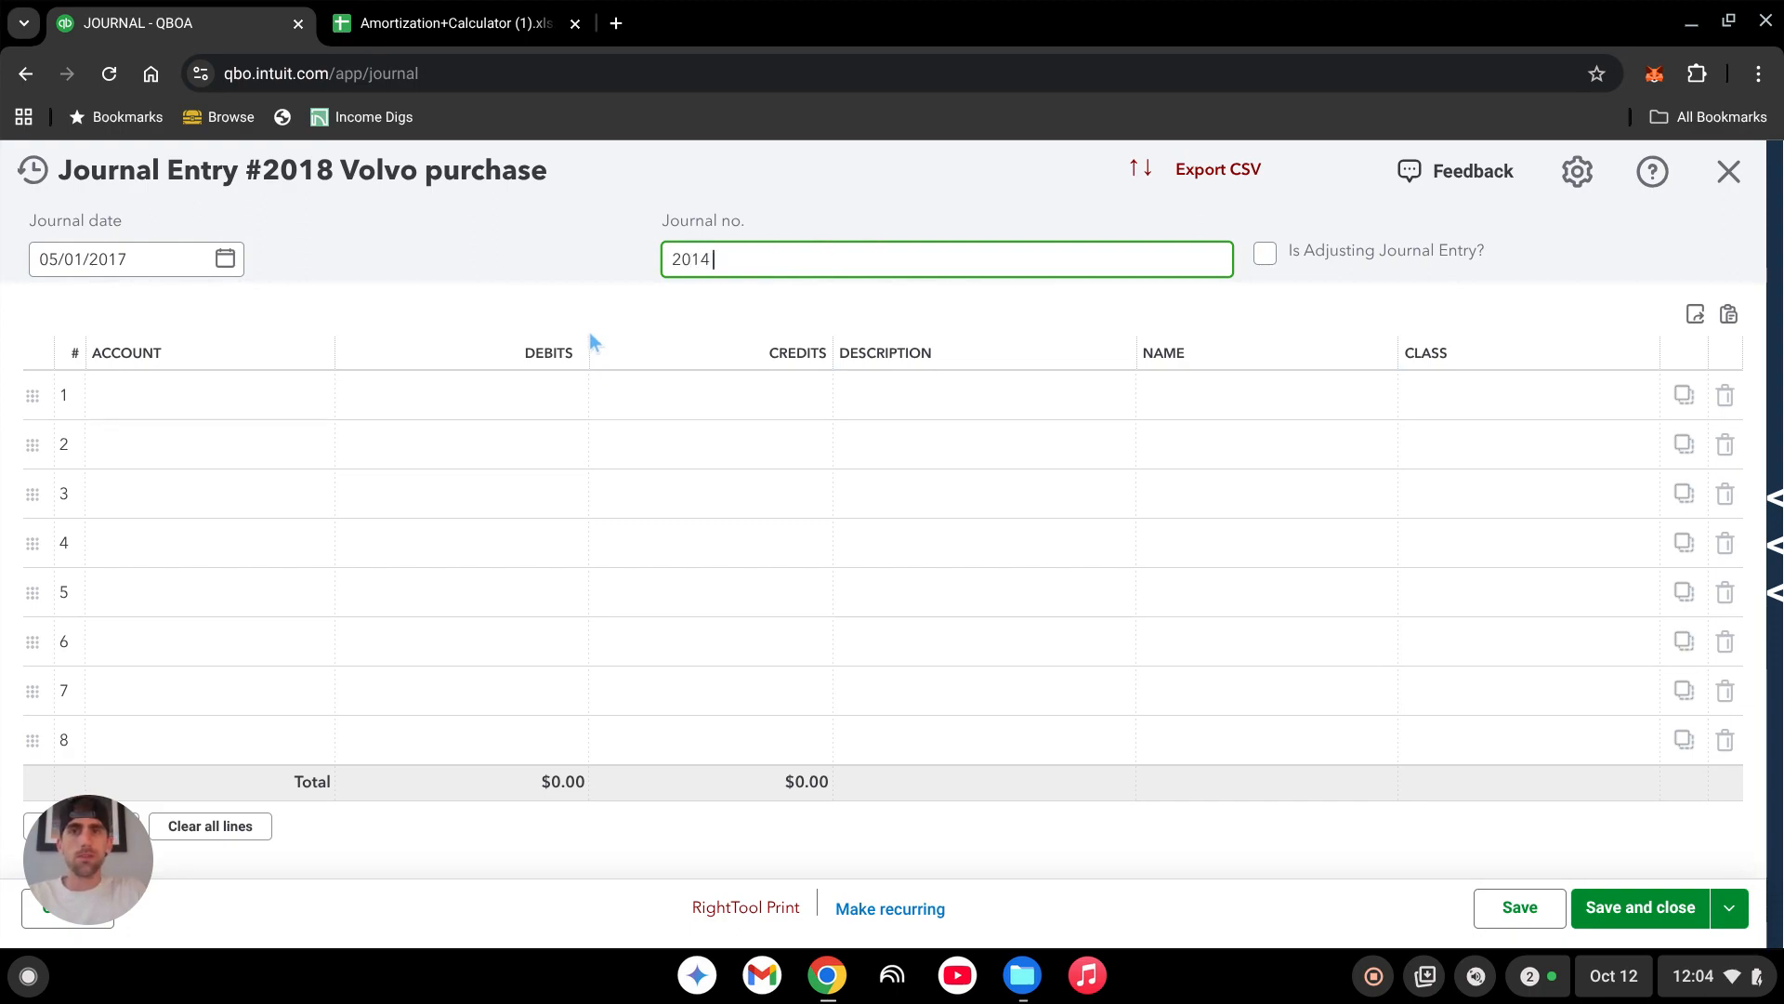
type("ler")
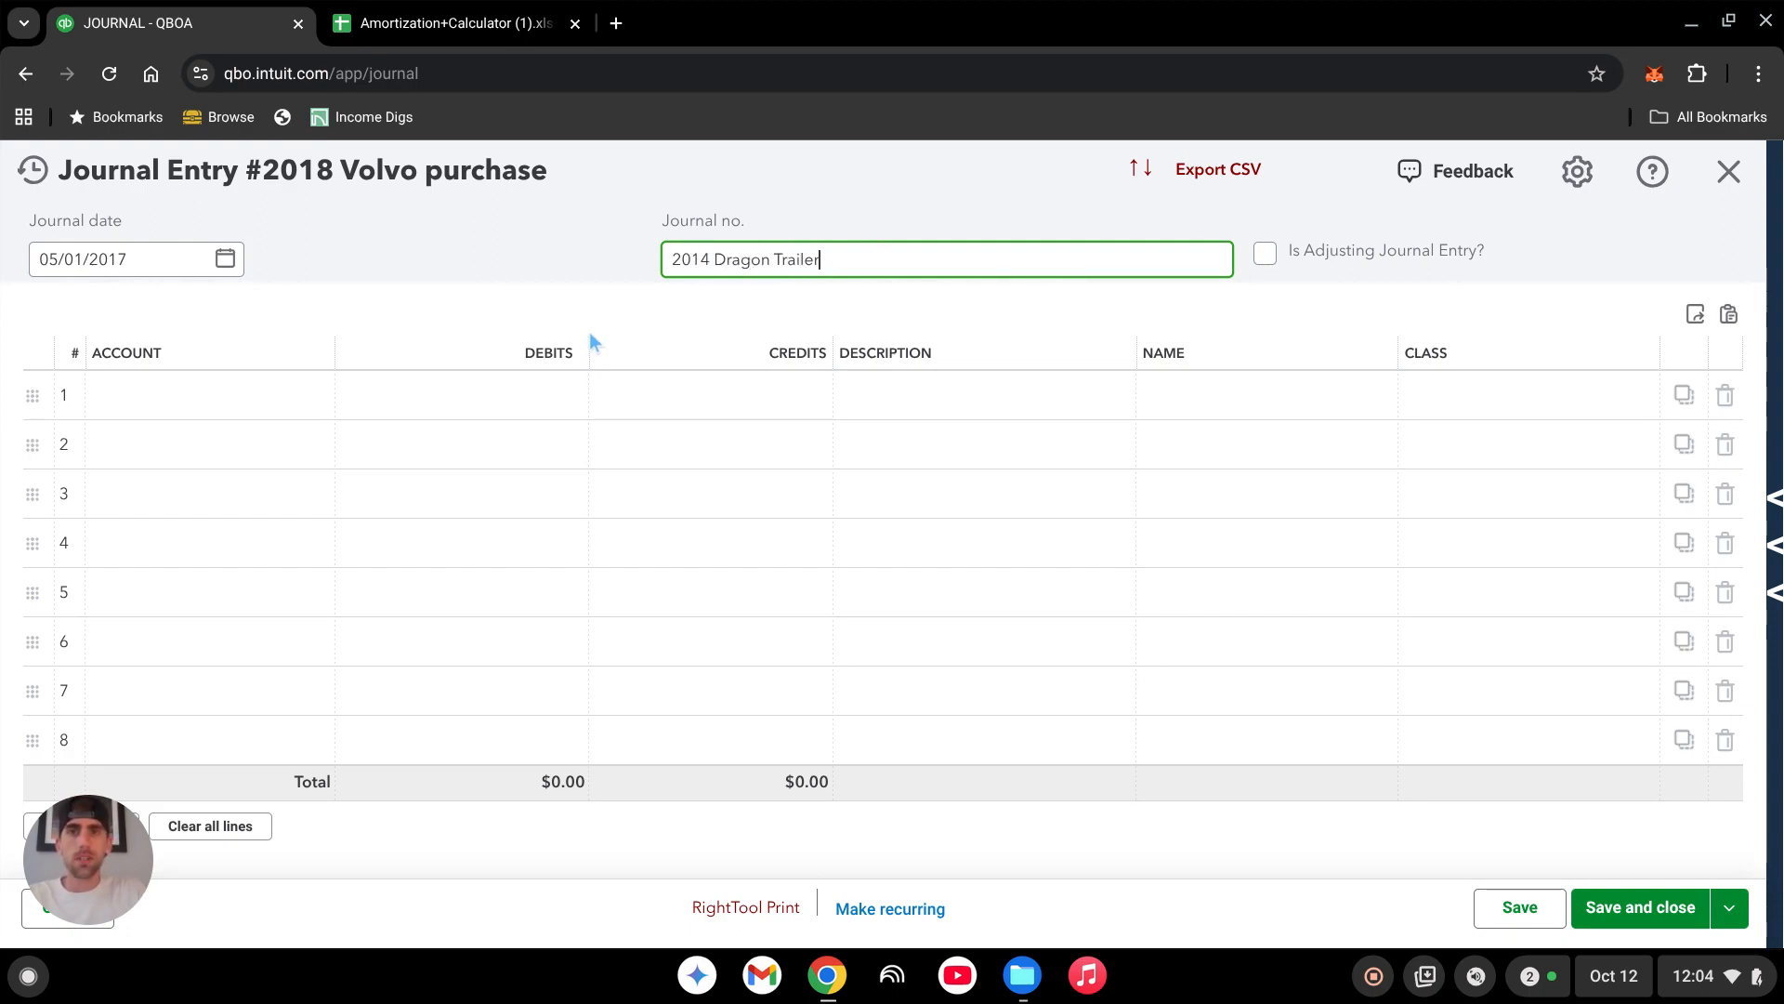
left_click(99, 265)
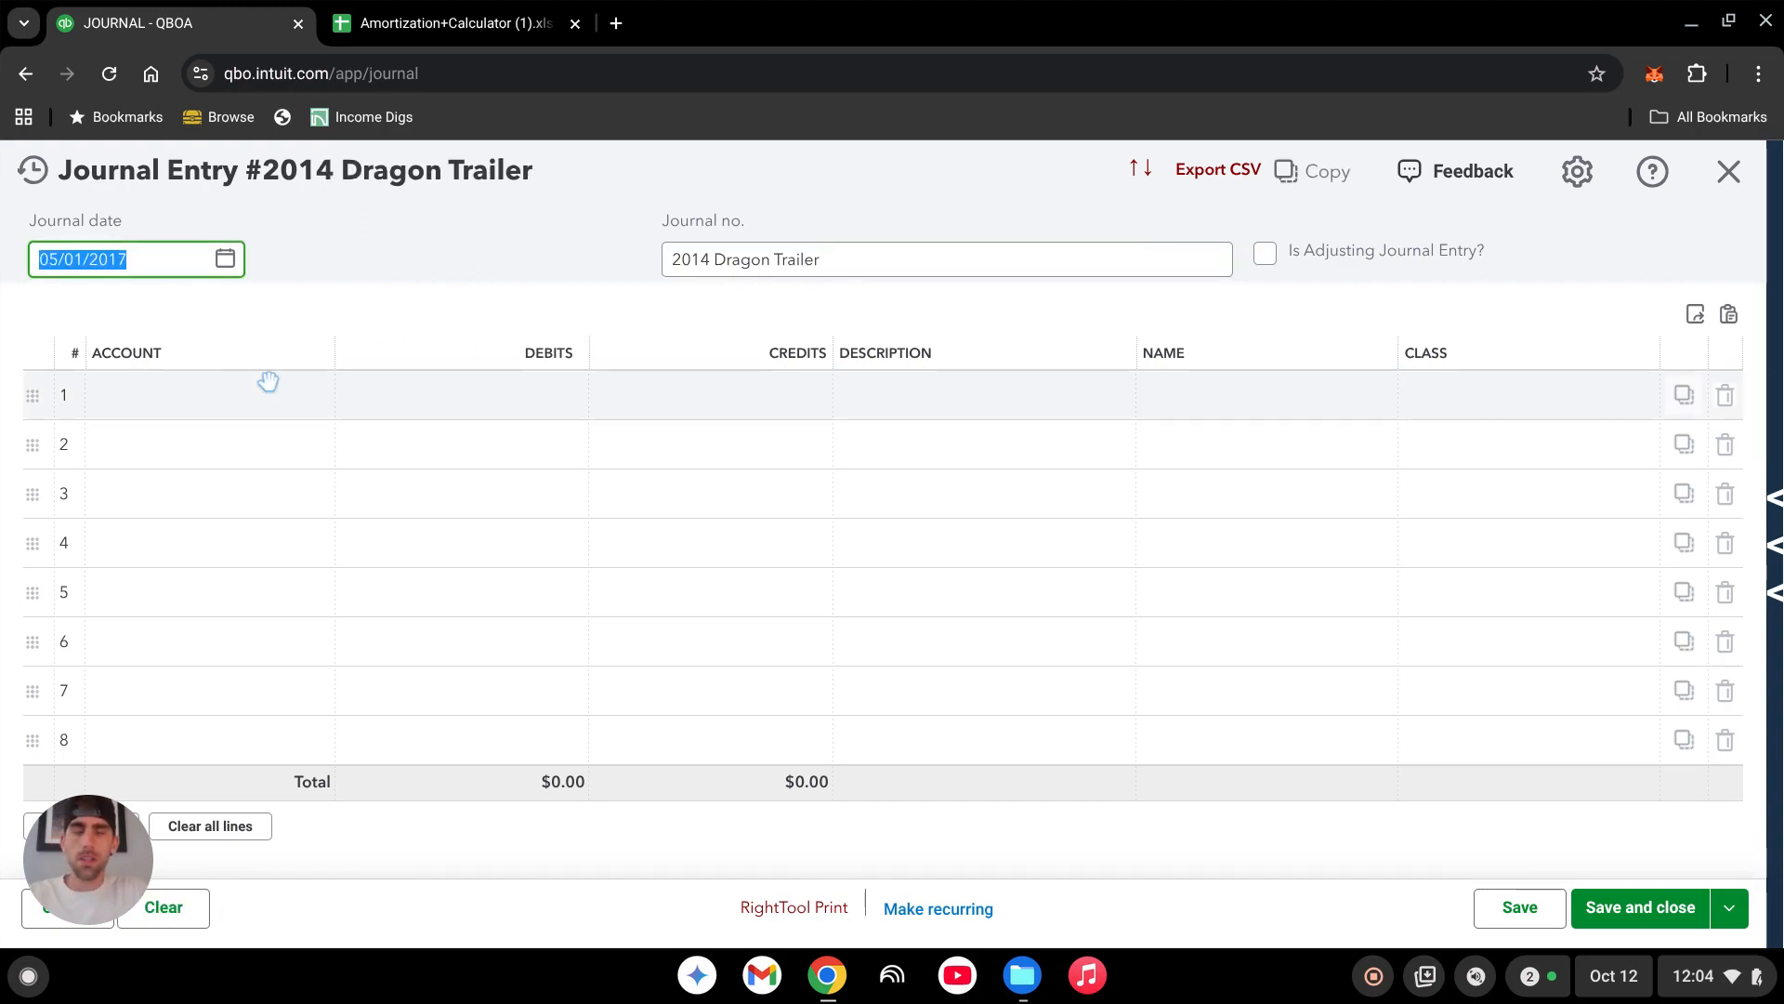
type("5/1")
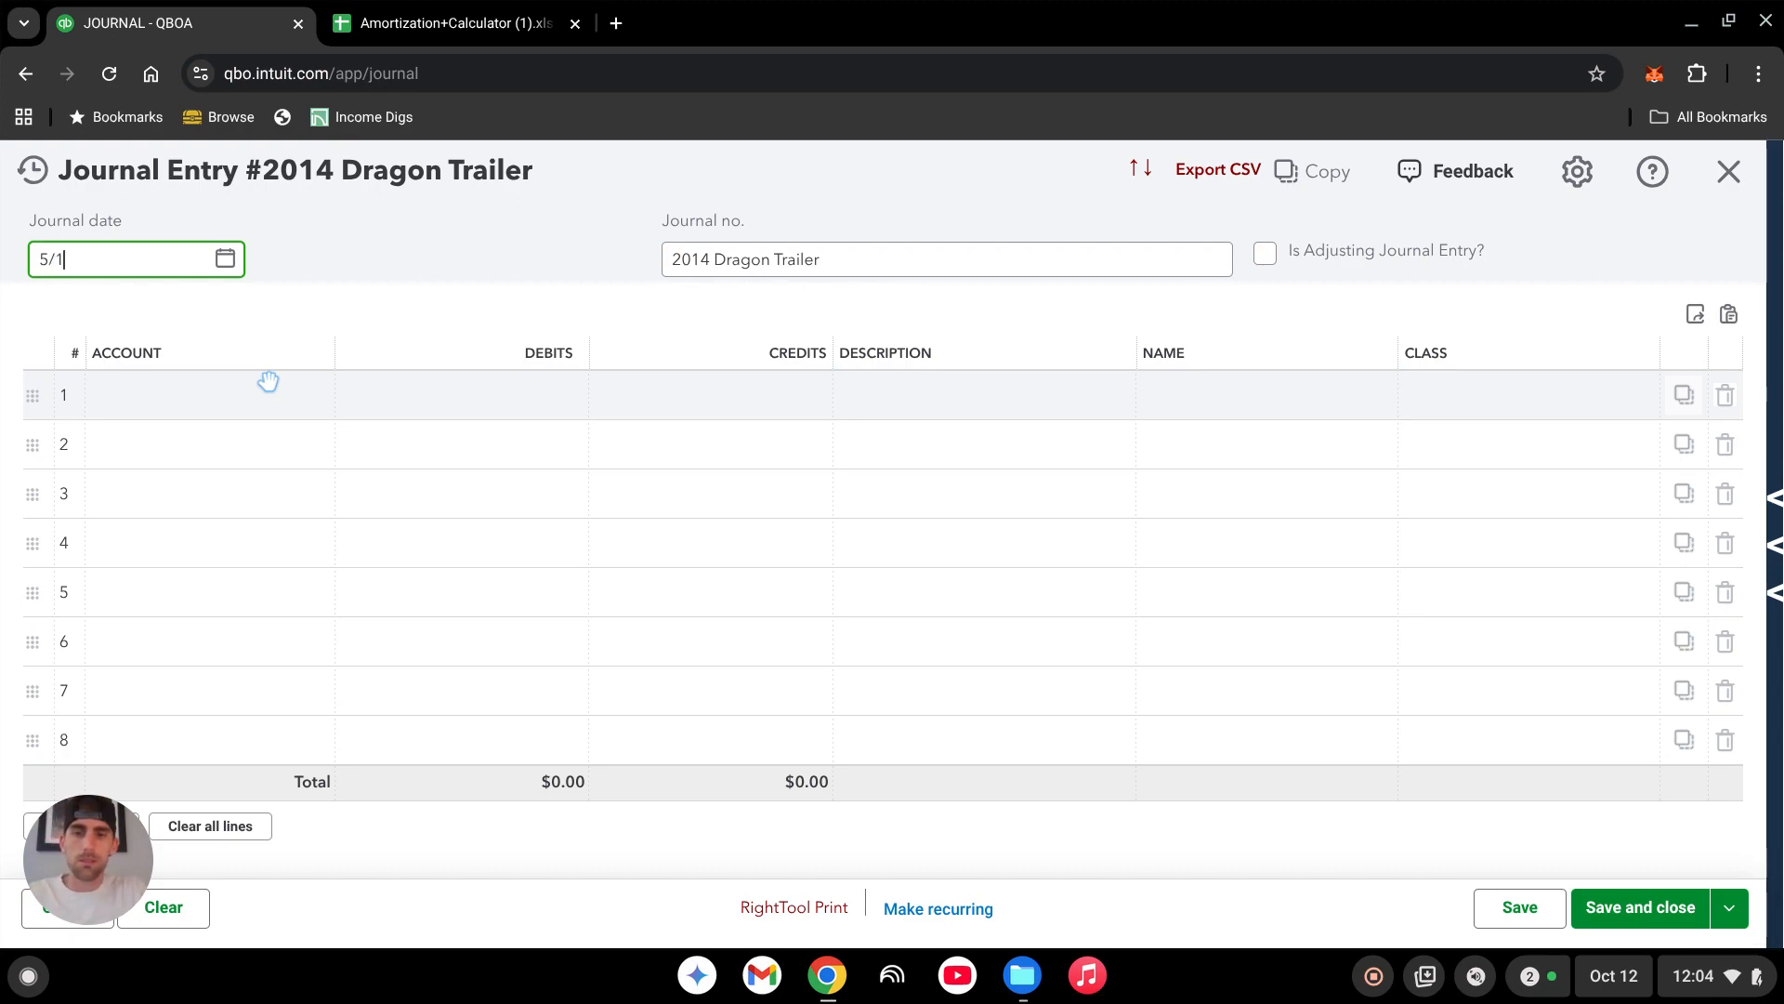
type("5/2017")
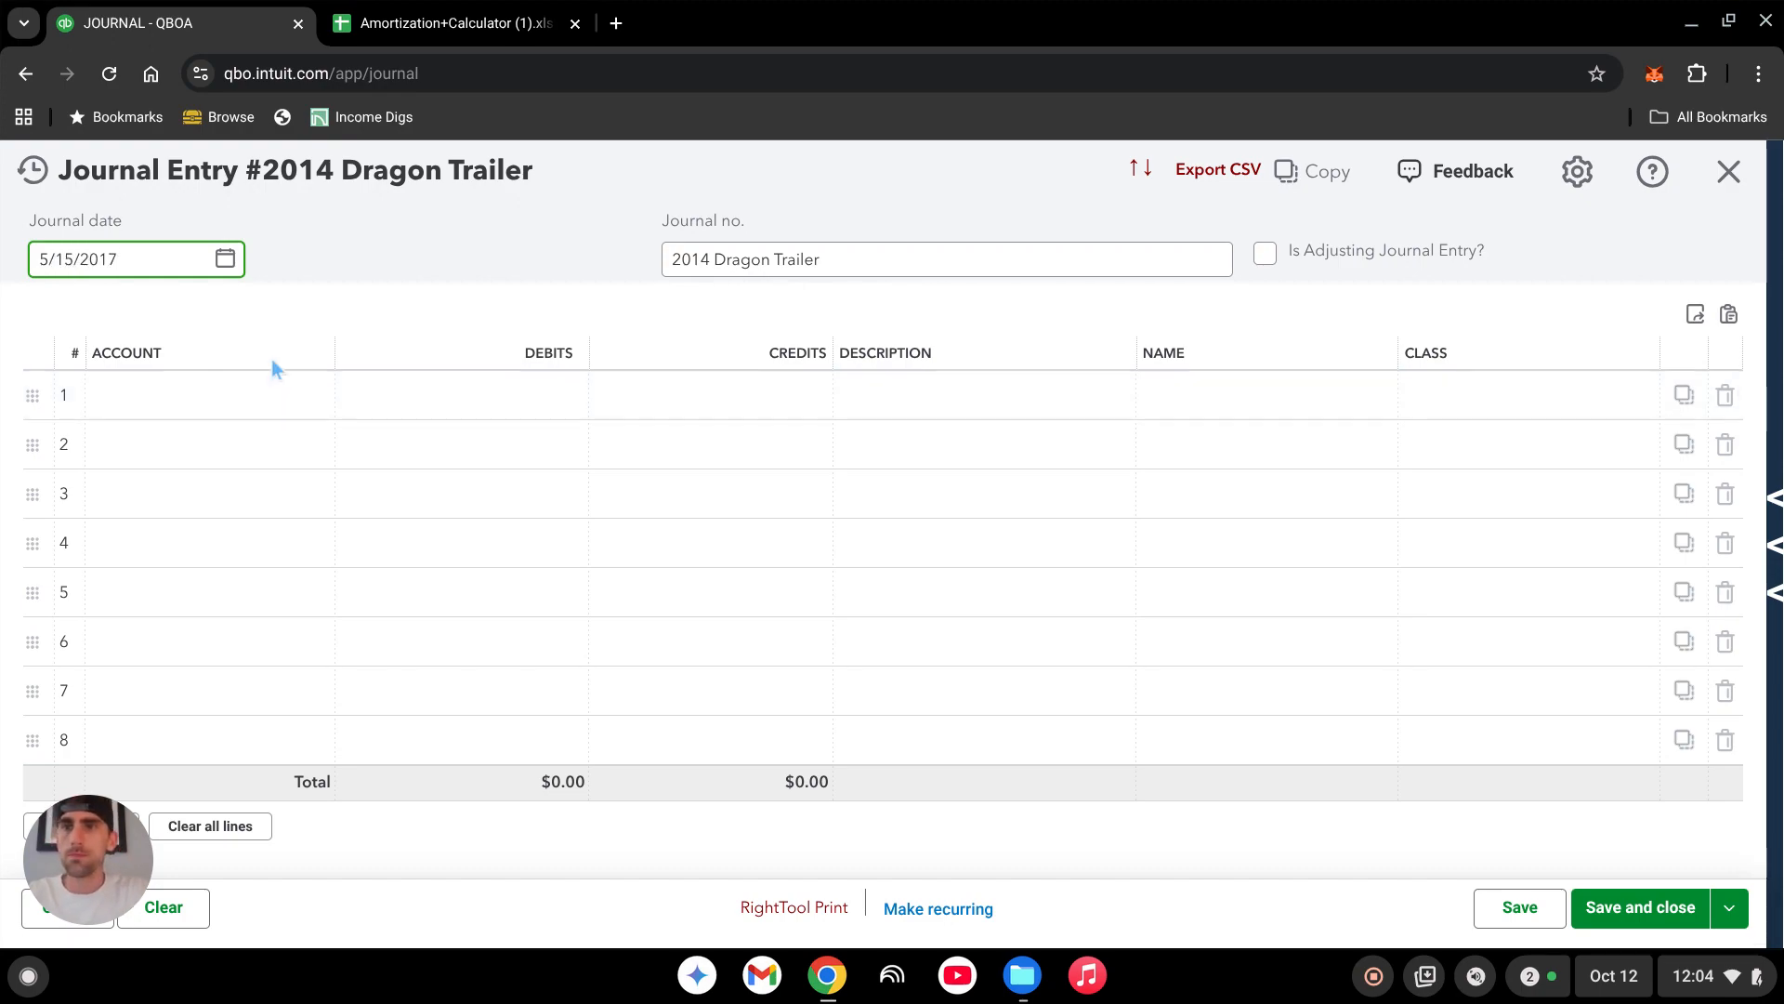
Create a Fixed Assets account named 2014 Dragon Trailer with detail type Machinery & Equipment for the first journal line.
left_click(209, 389)
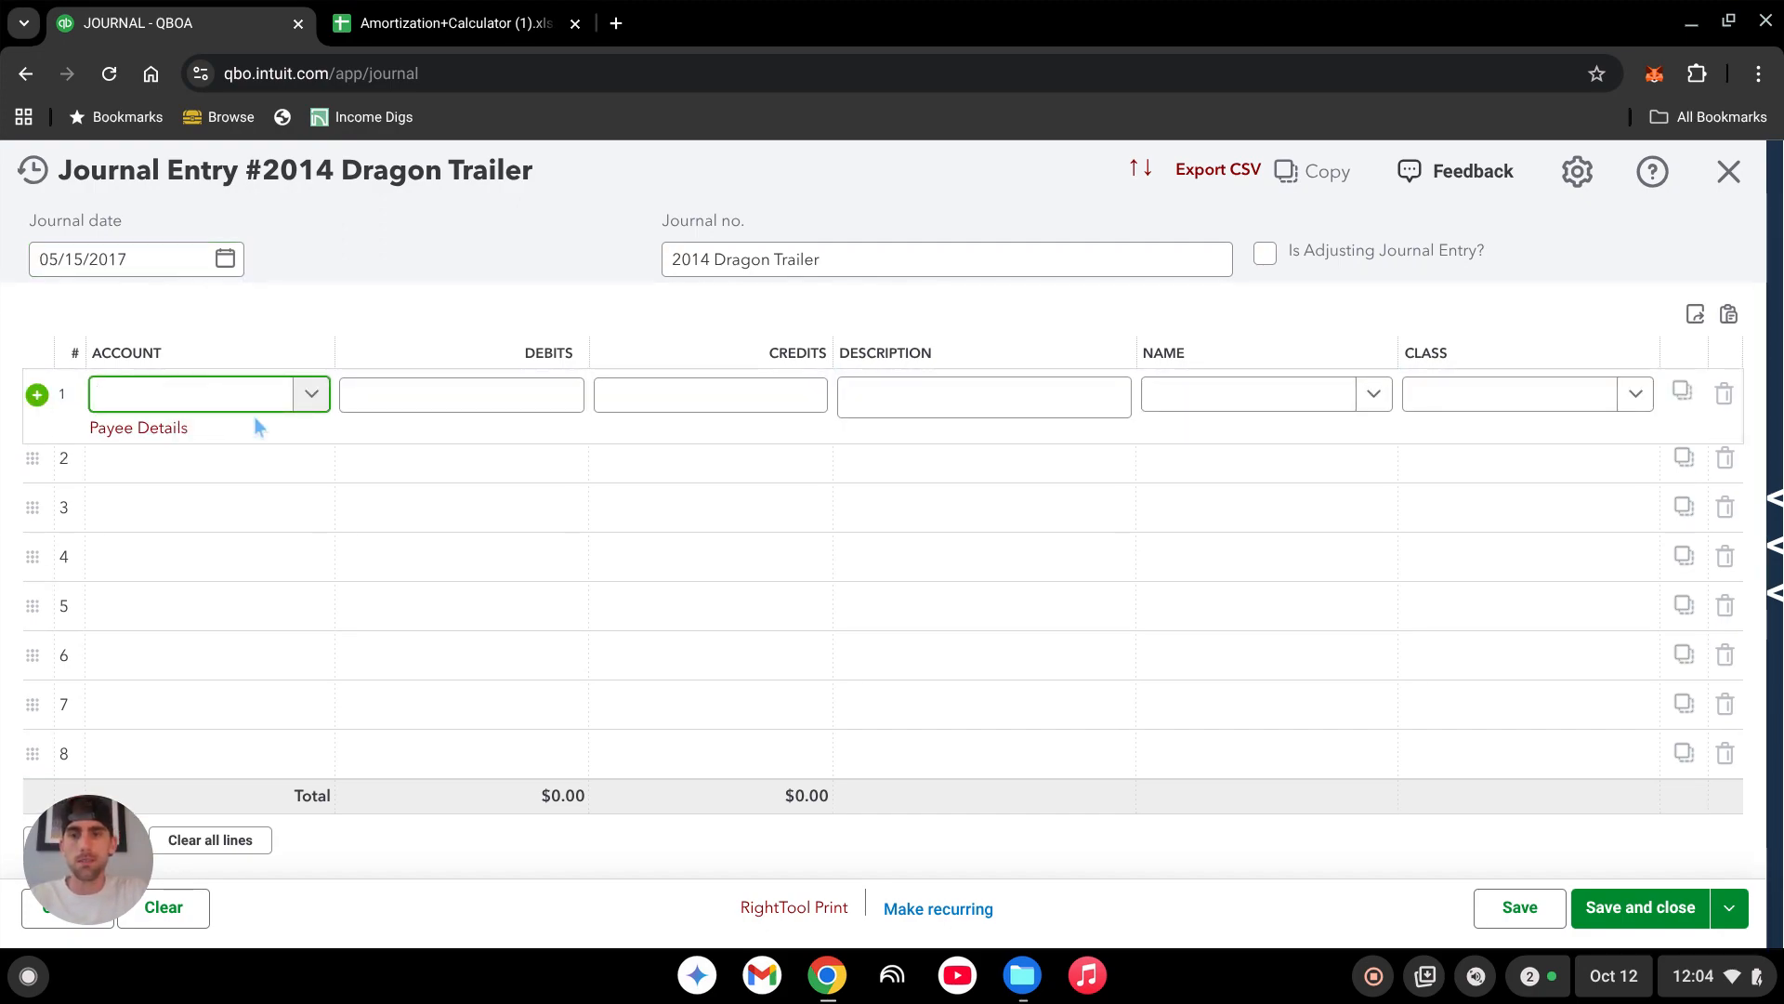
type("2014")
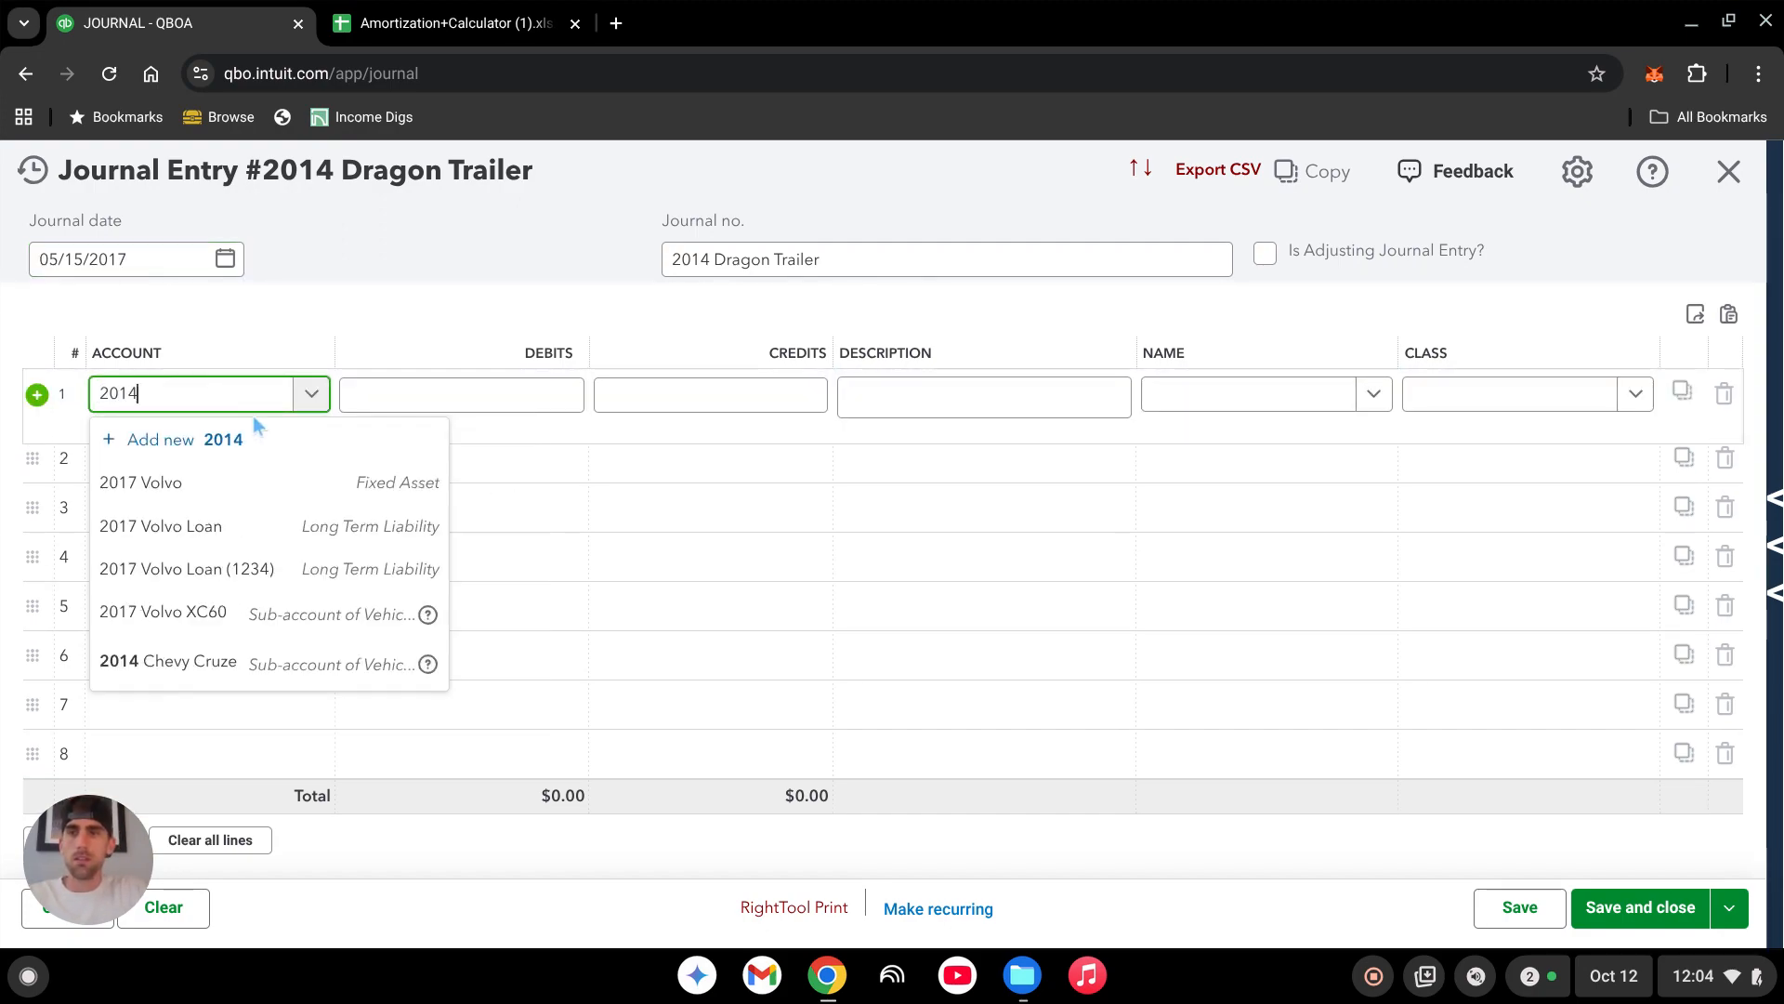
type(" Dragon Trailer")
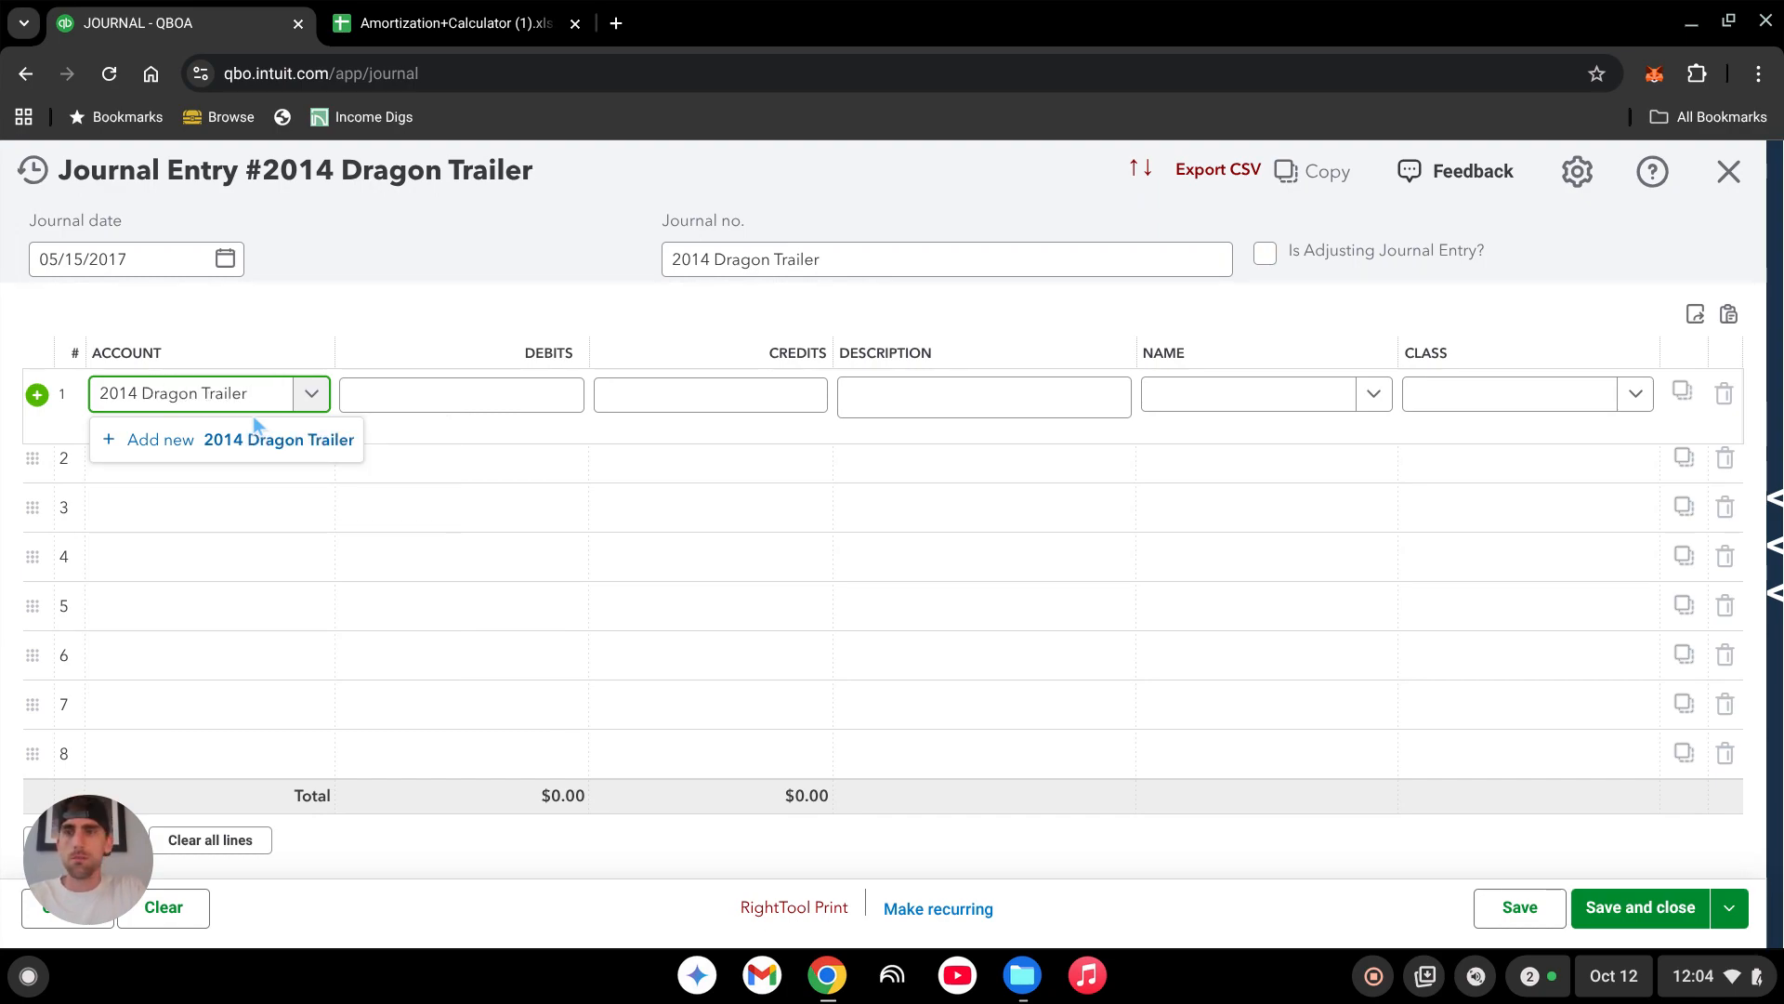
left_click(257, 429)
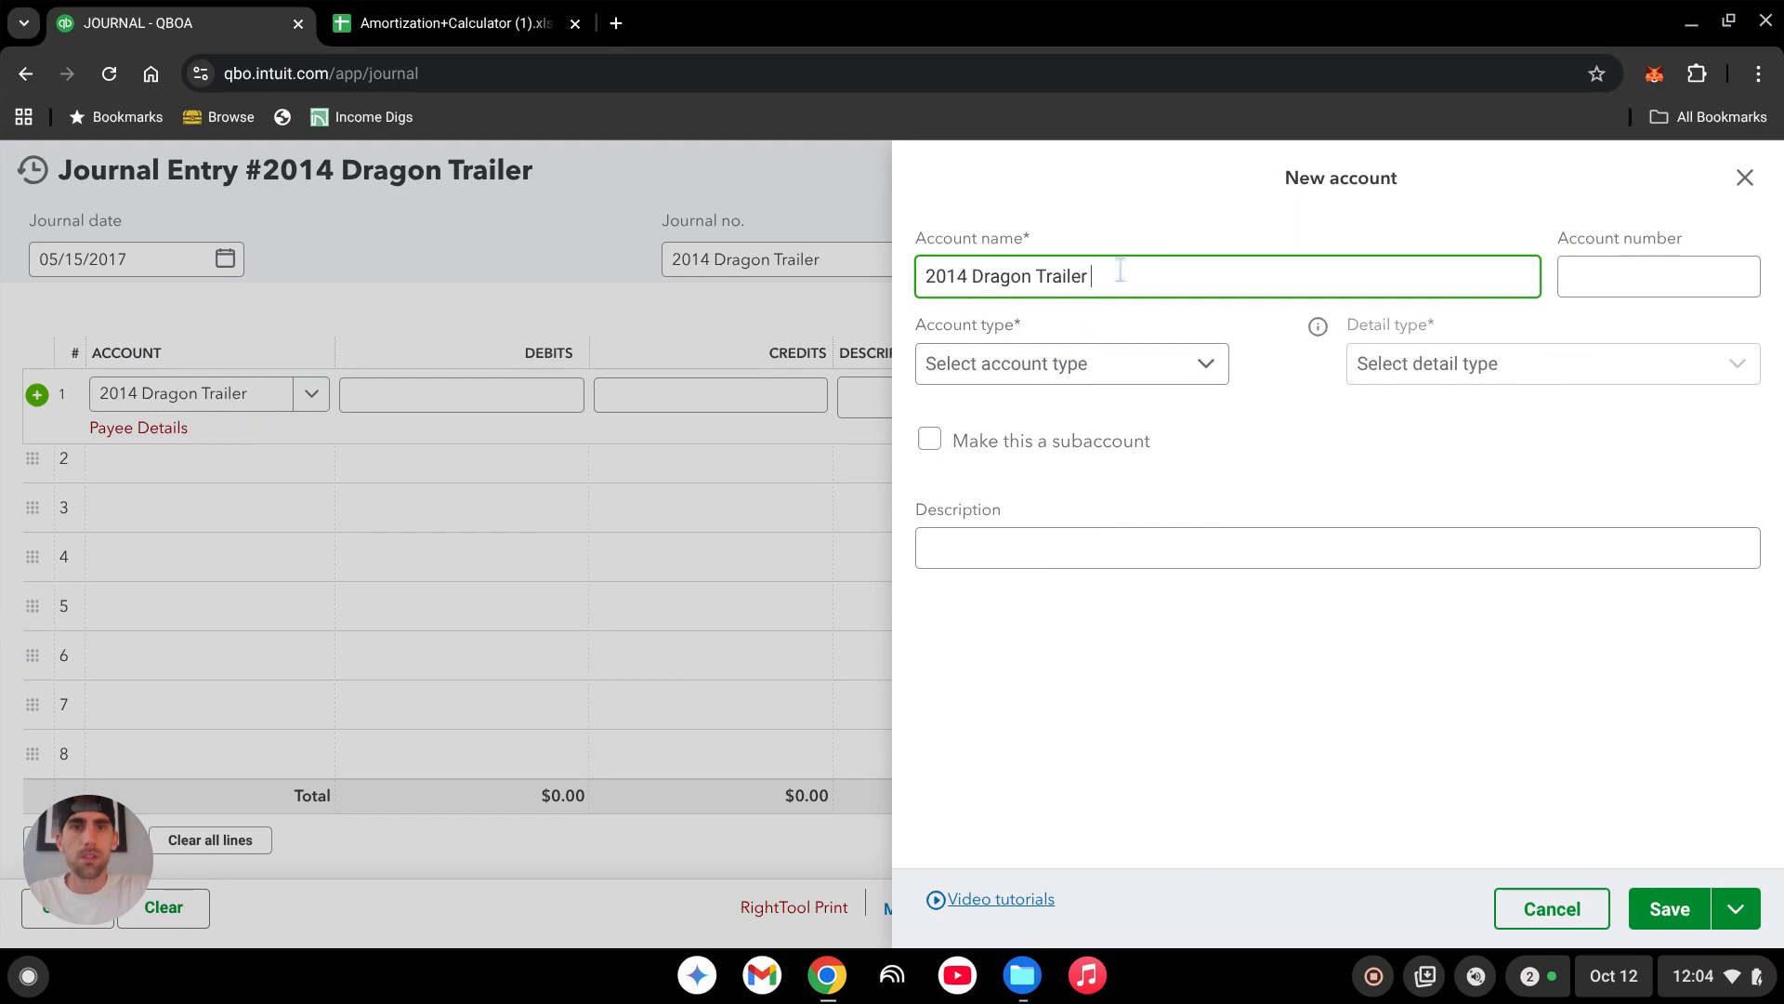
left_click(1202, 363)
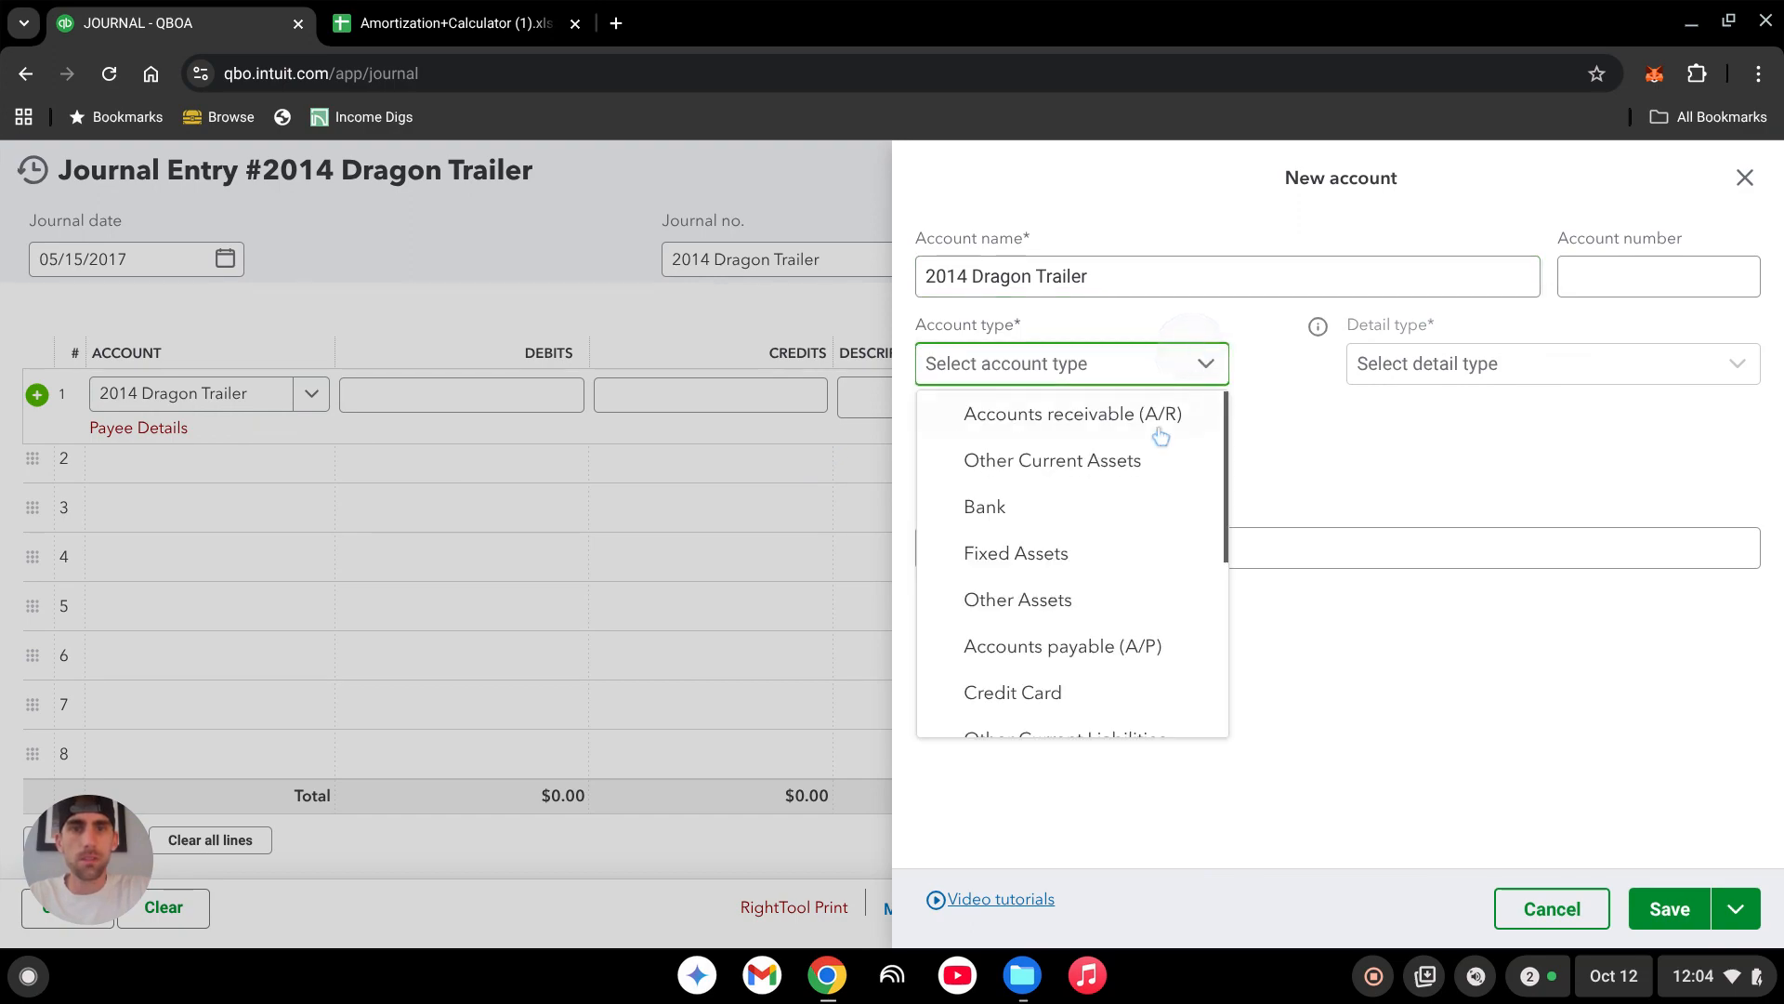
left_click(1064, 553)
left_click(1570, 376)
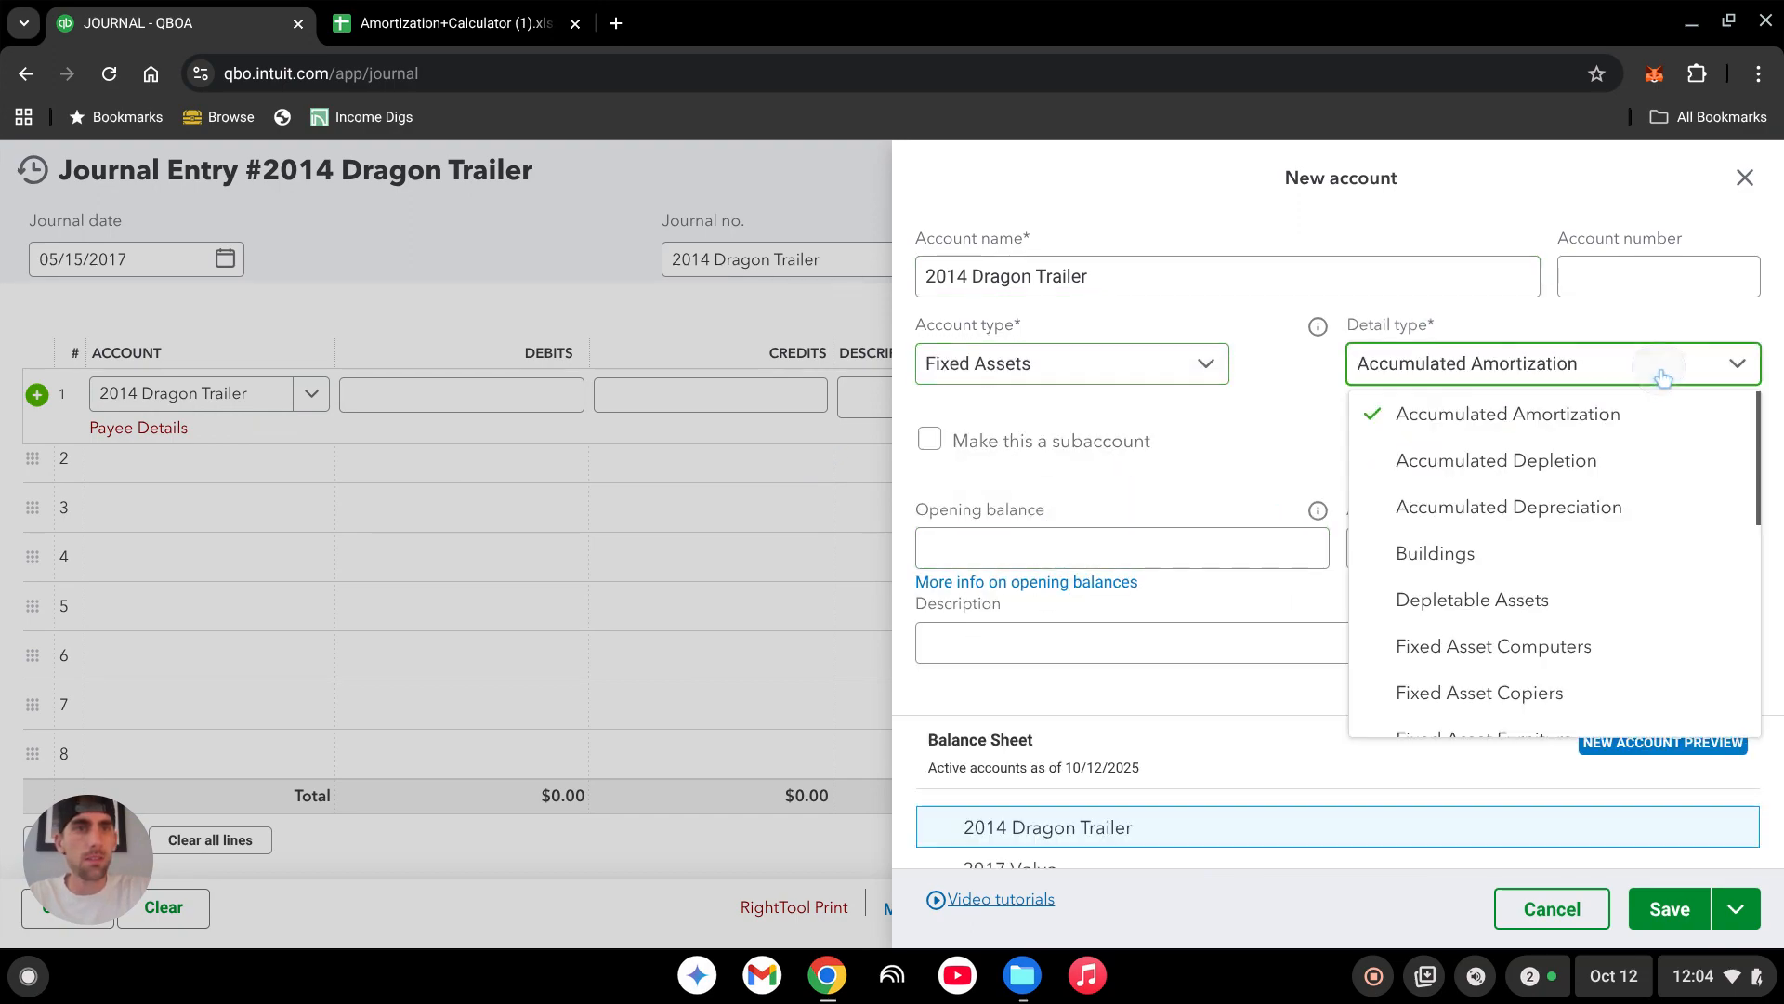
scroll(1543, 464, "down", 2)
scroll(1558, 445, "down", 5)
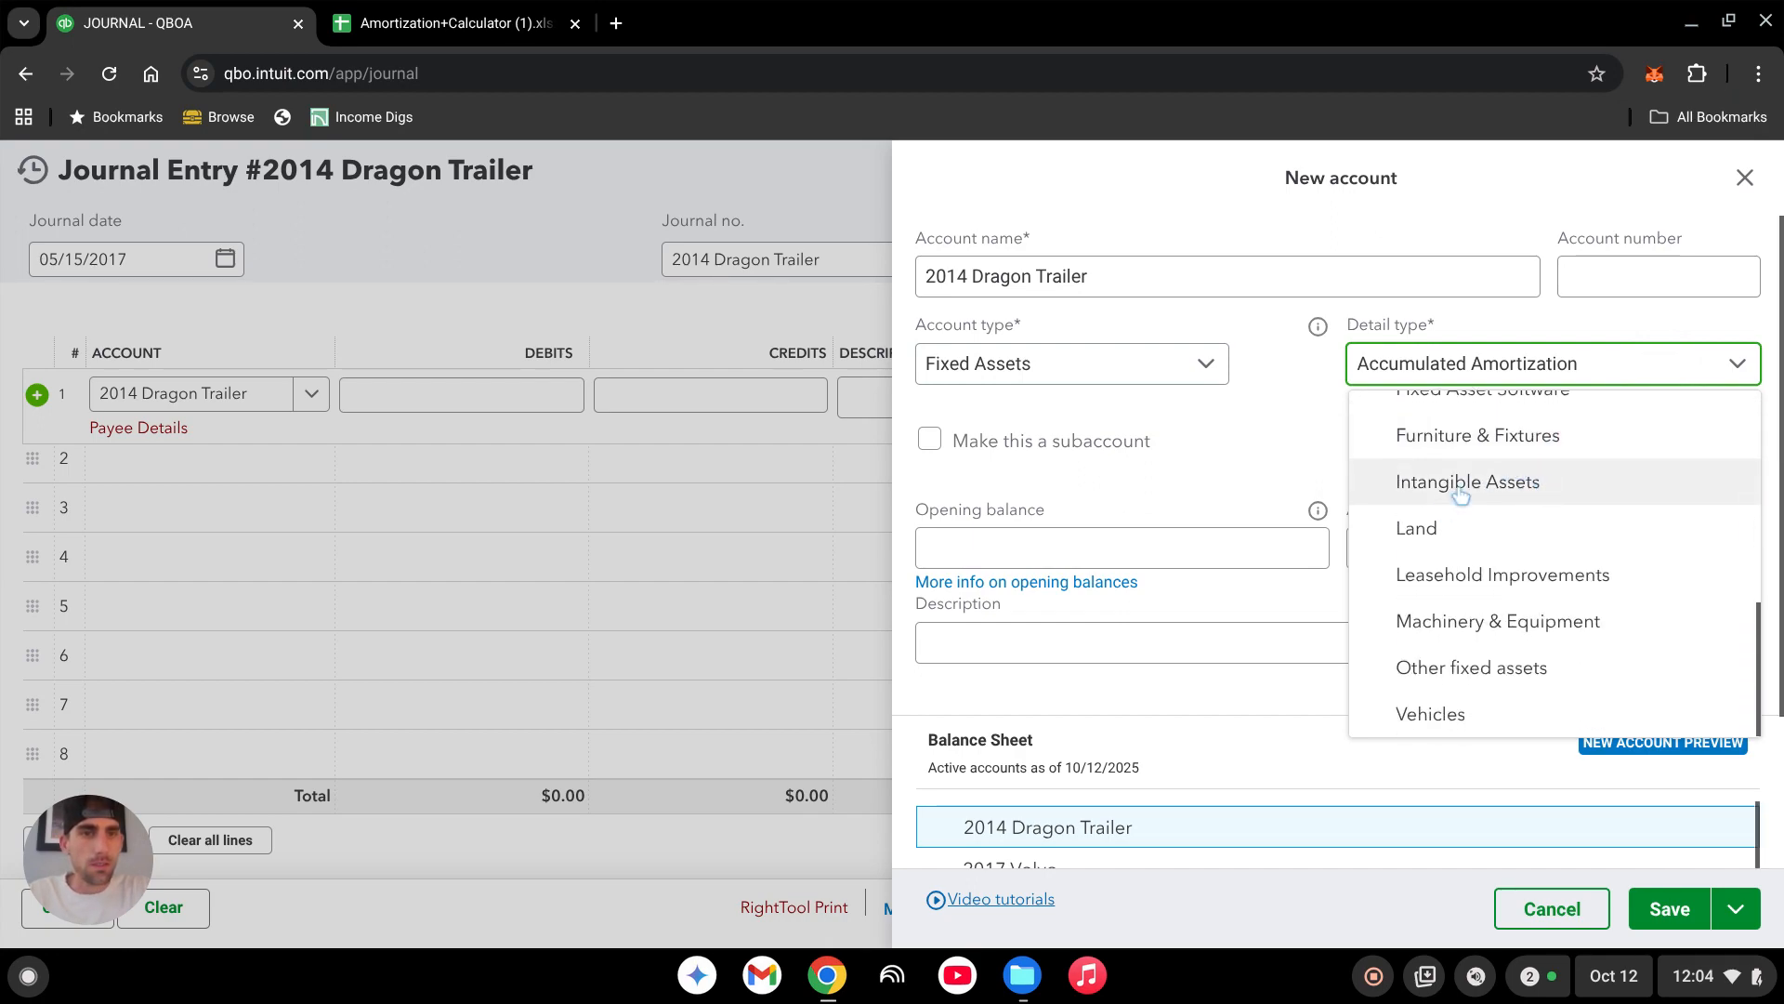
left_click(1501, 632)
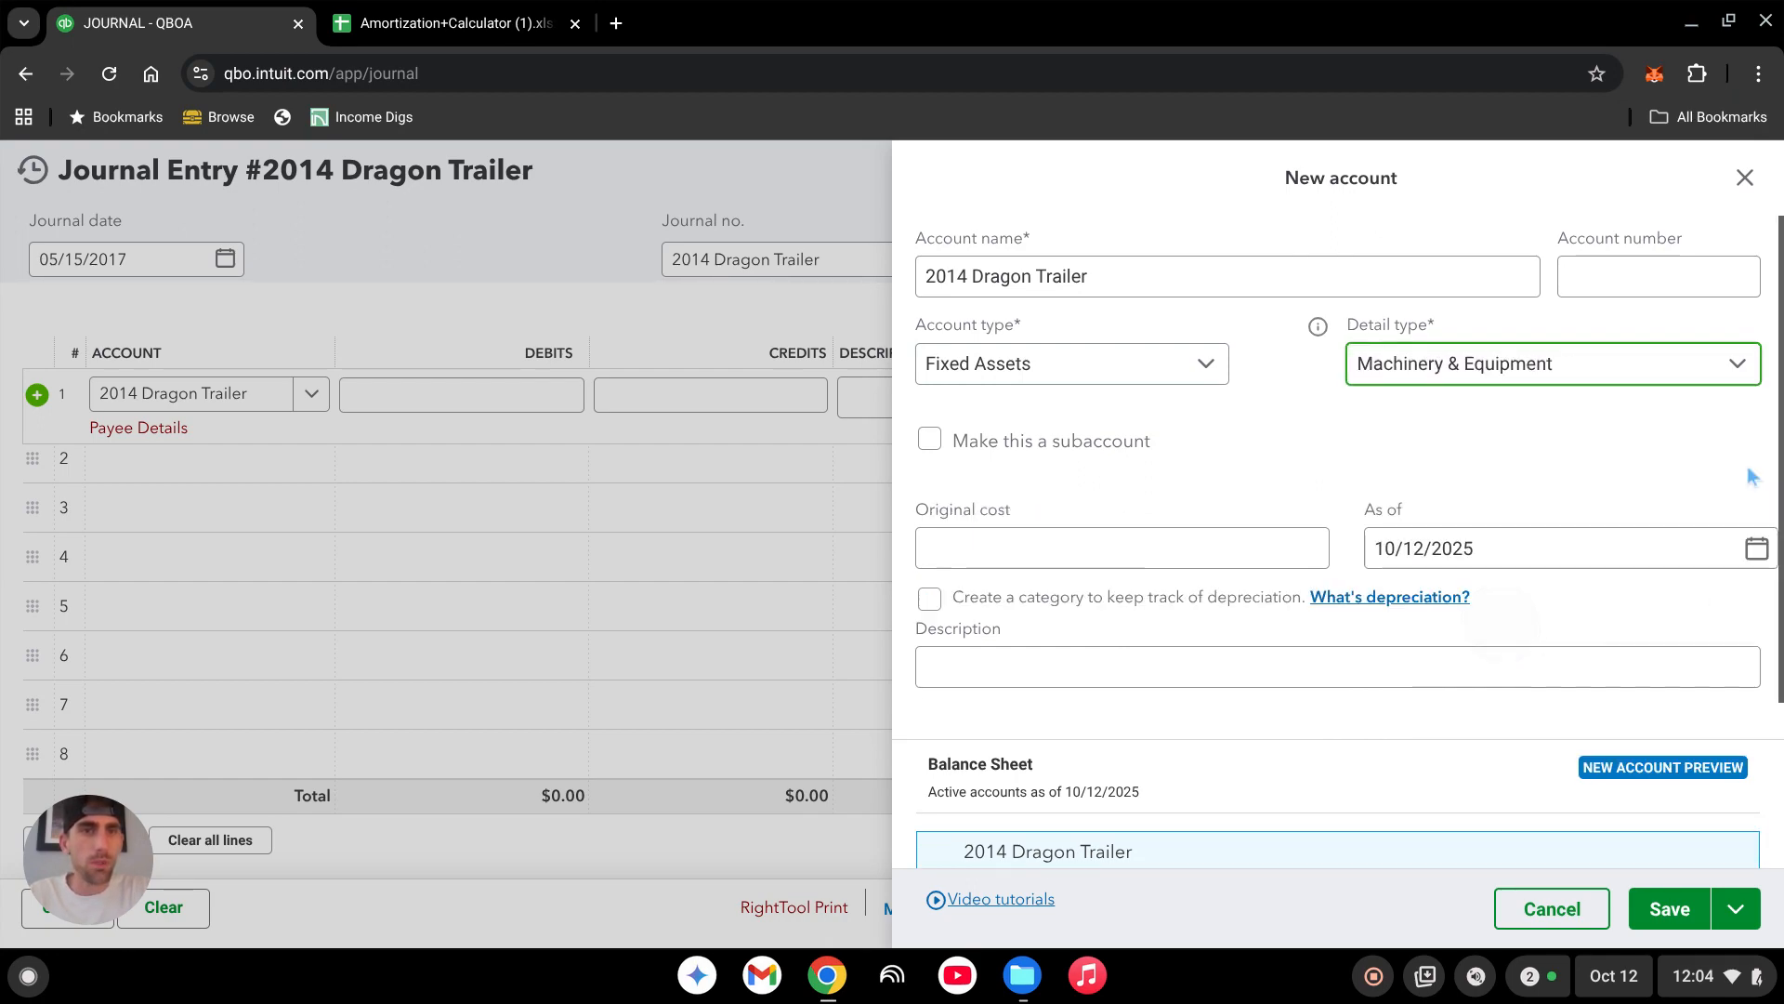
left_click(1534, 474)
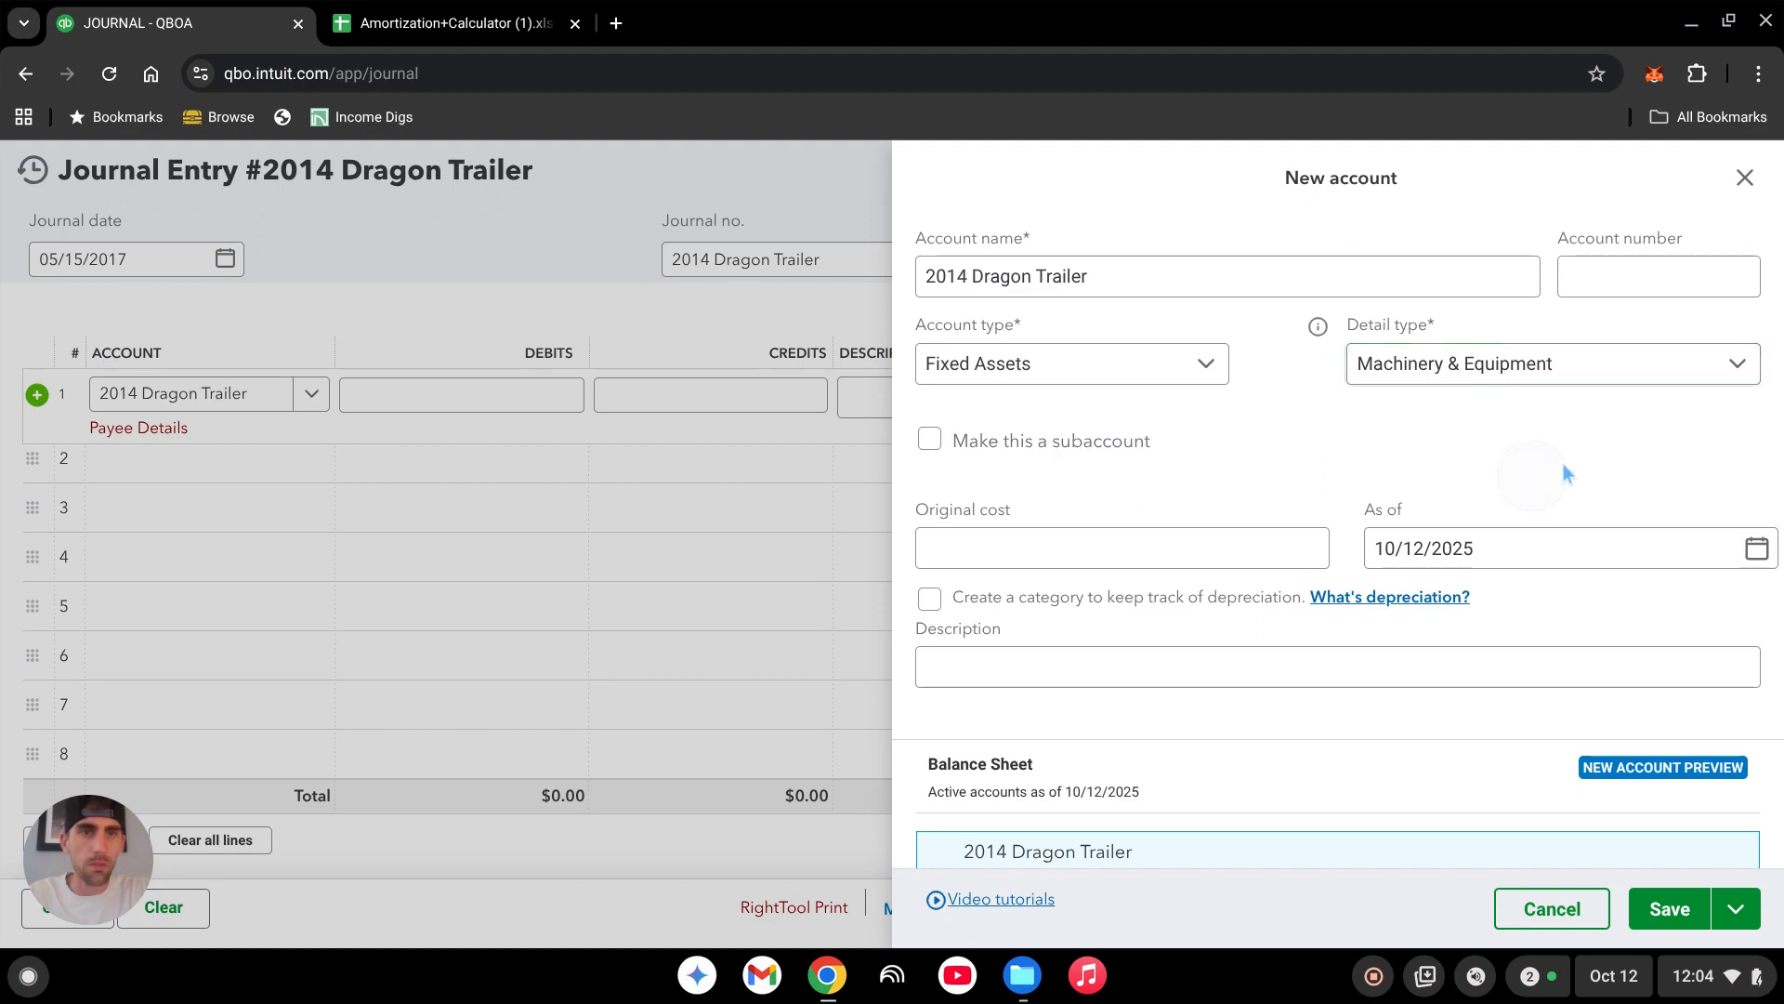
left_click(1666, 911)
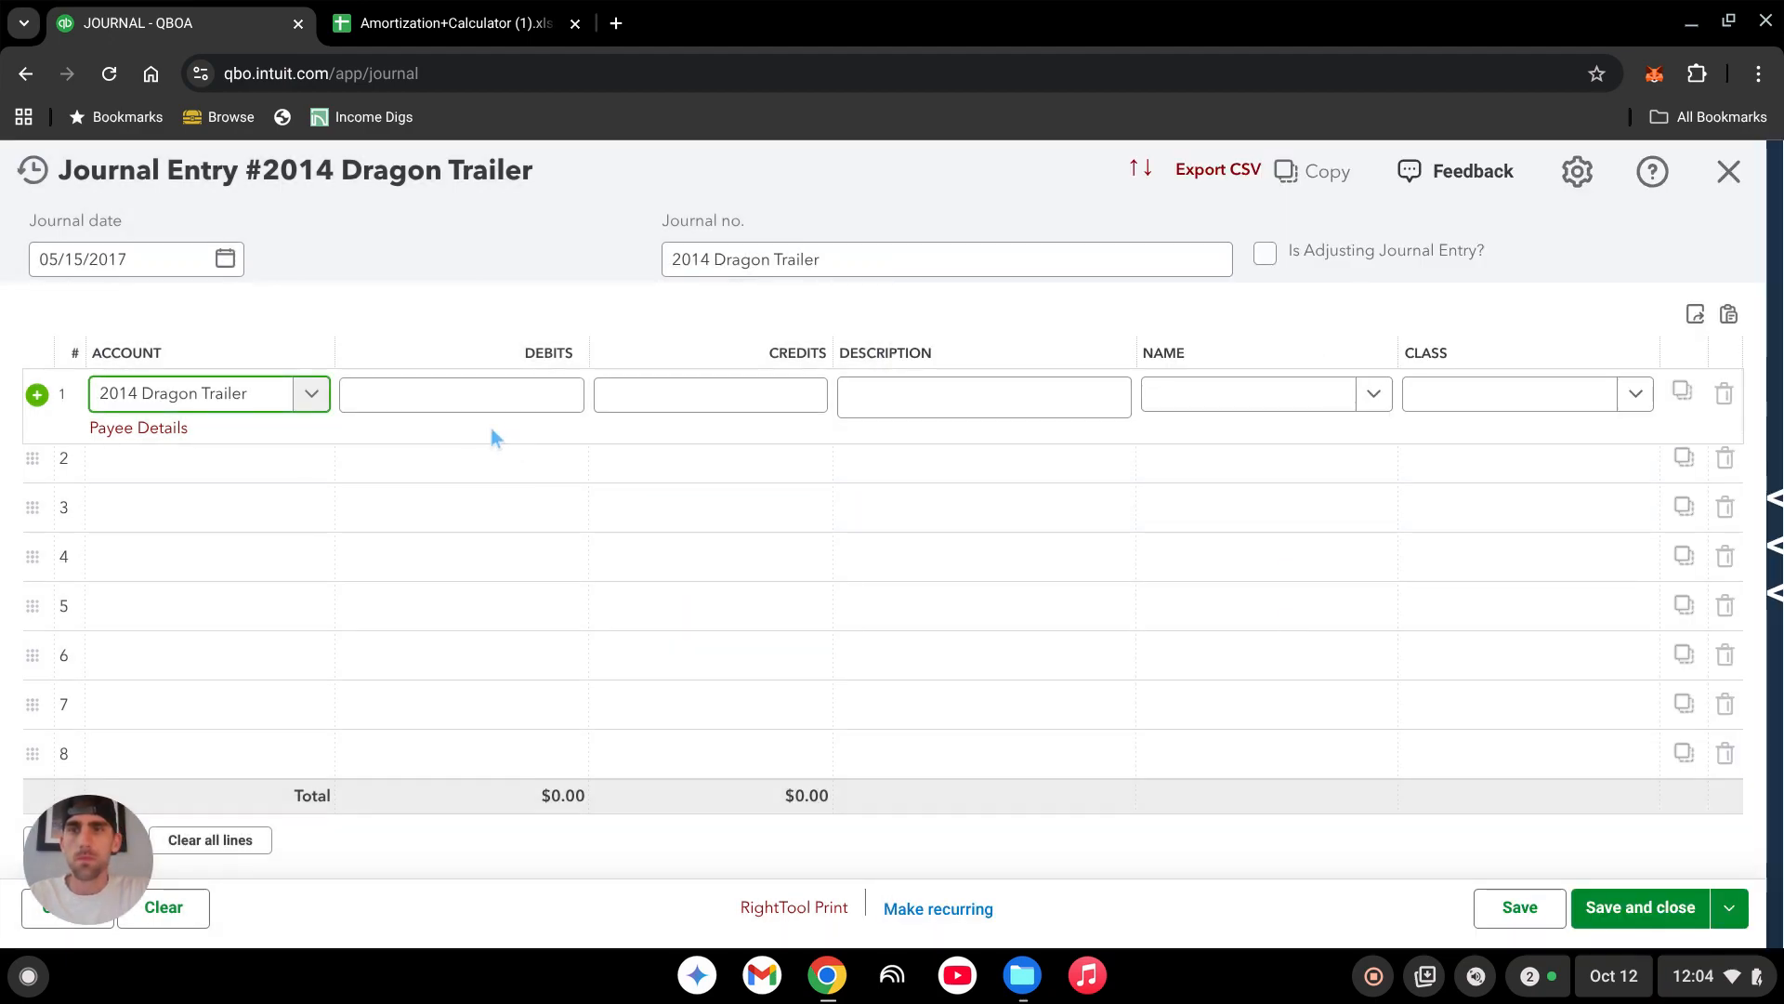
Debit 15,000 to the 2014 Dragon Trailer and credit 15,000 to Owner contributions/distributions on the second line.
left_click(549, 394)
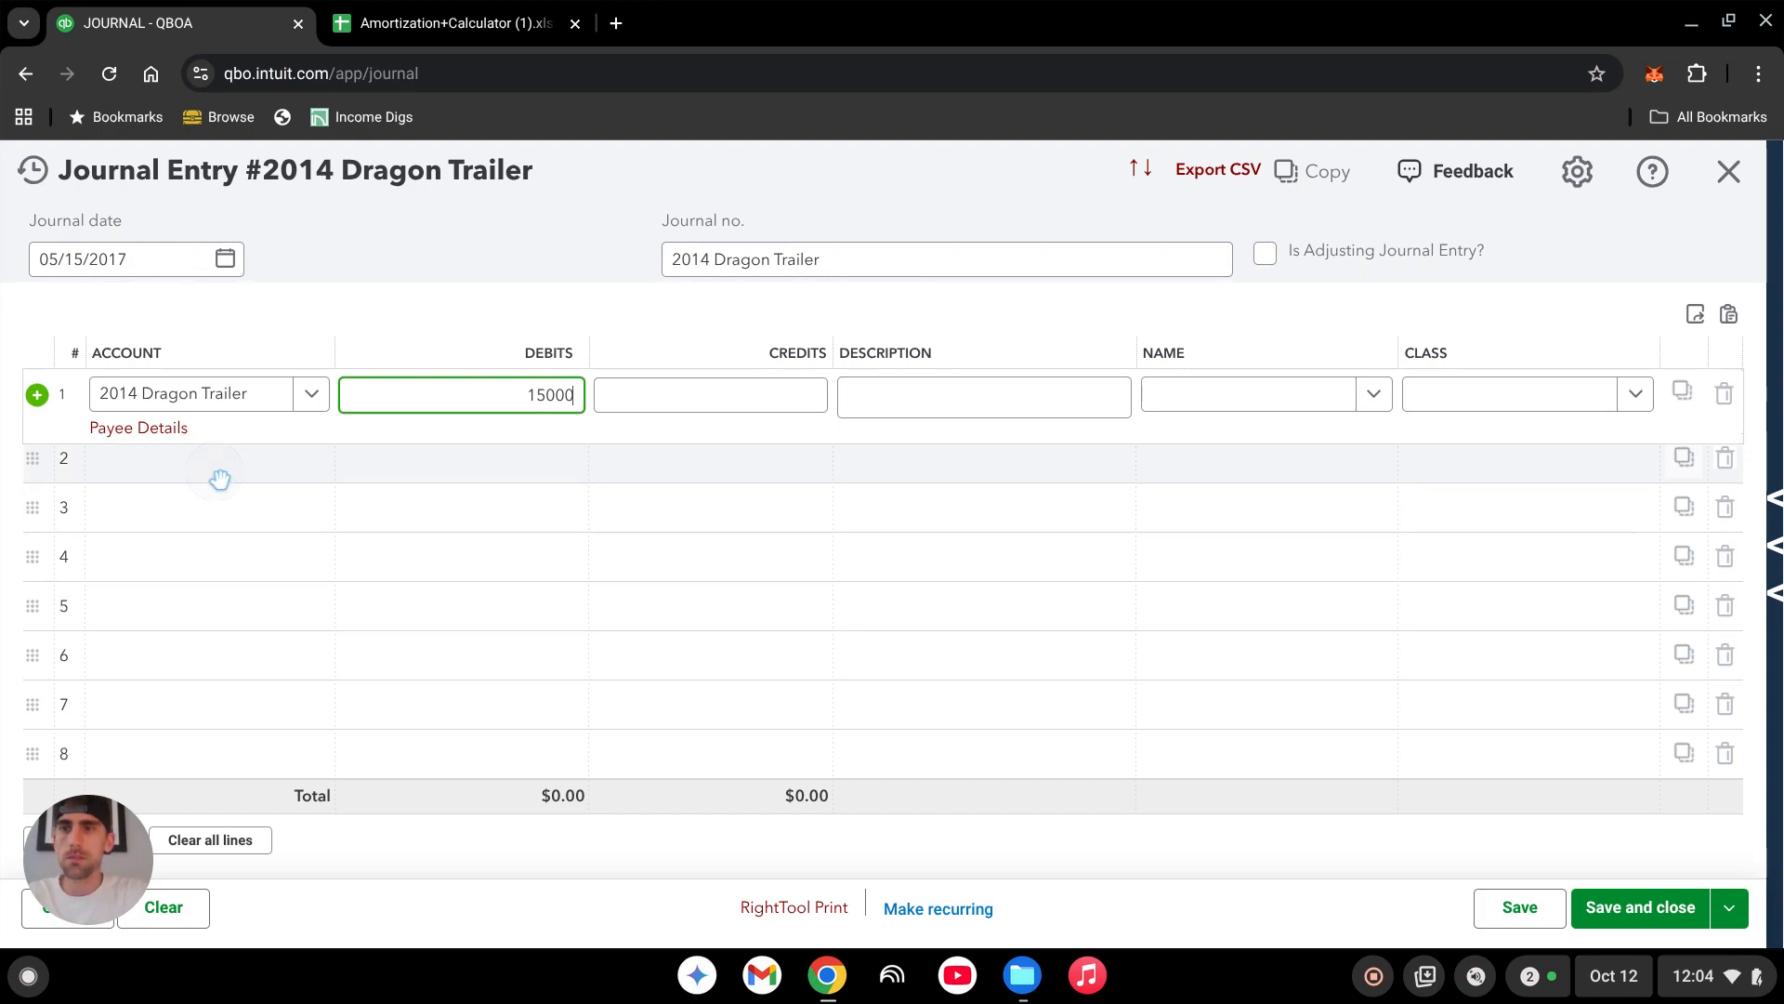
left_click(224, 468)
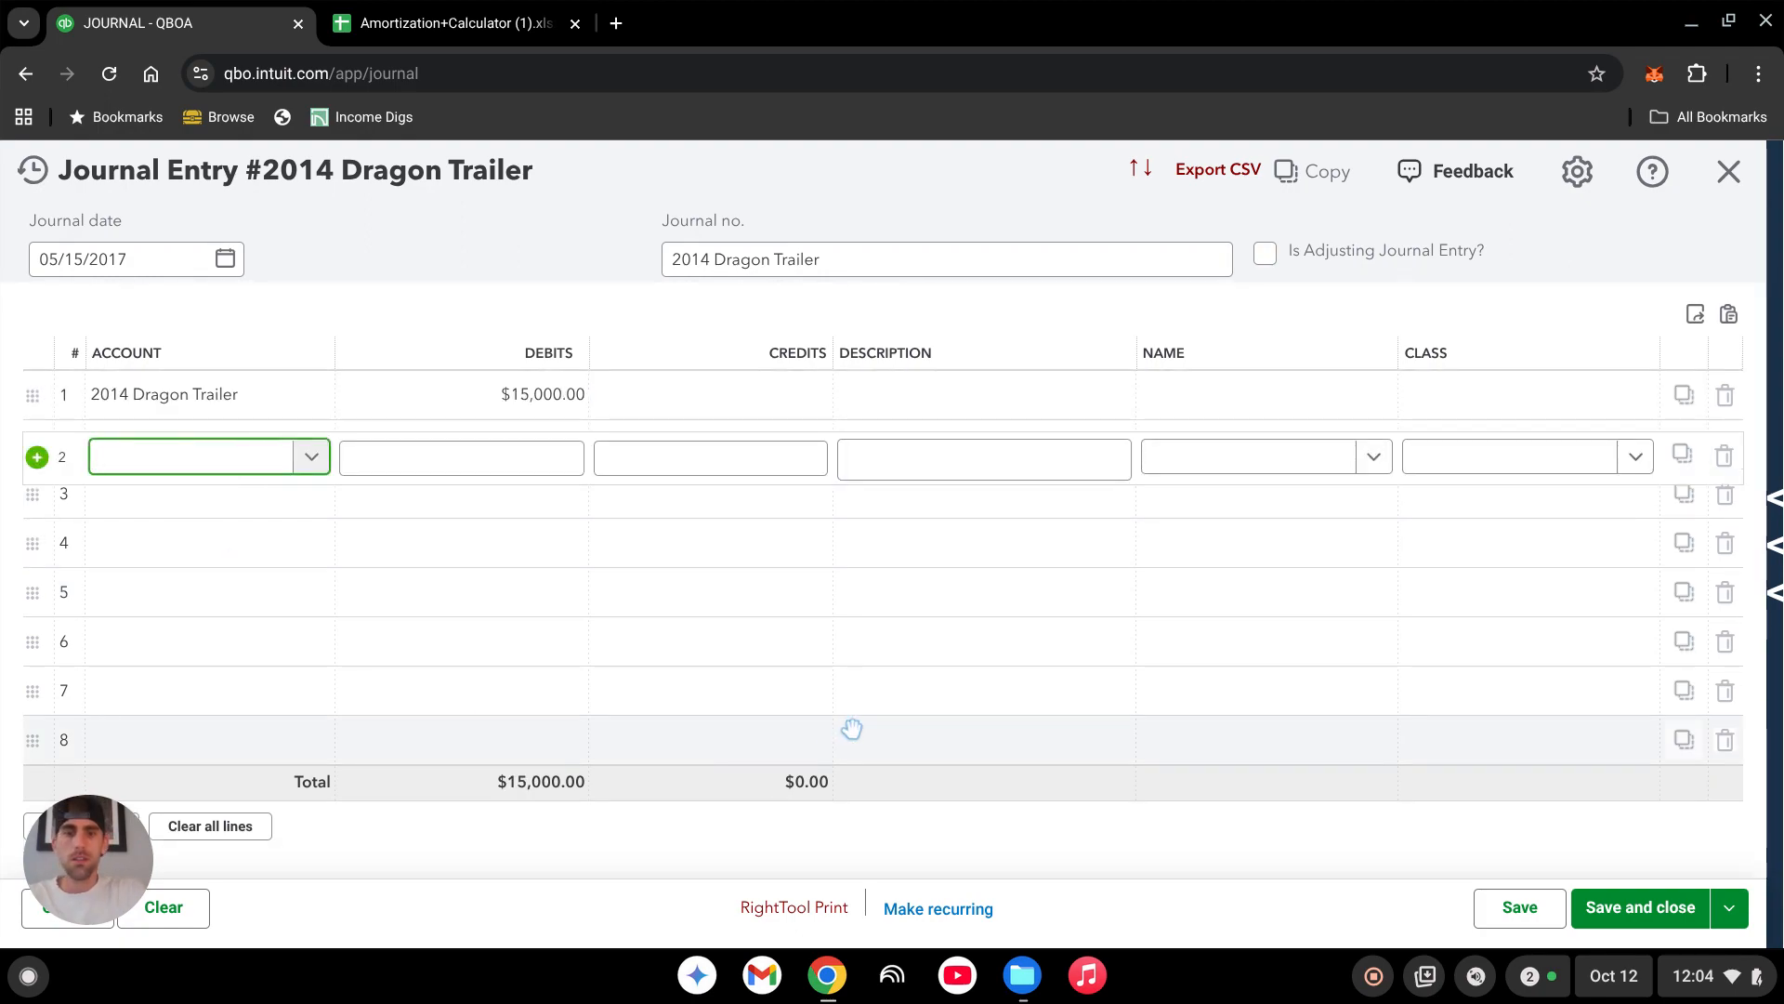
type("owner")
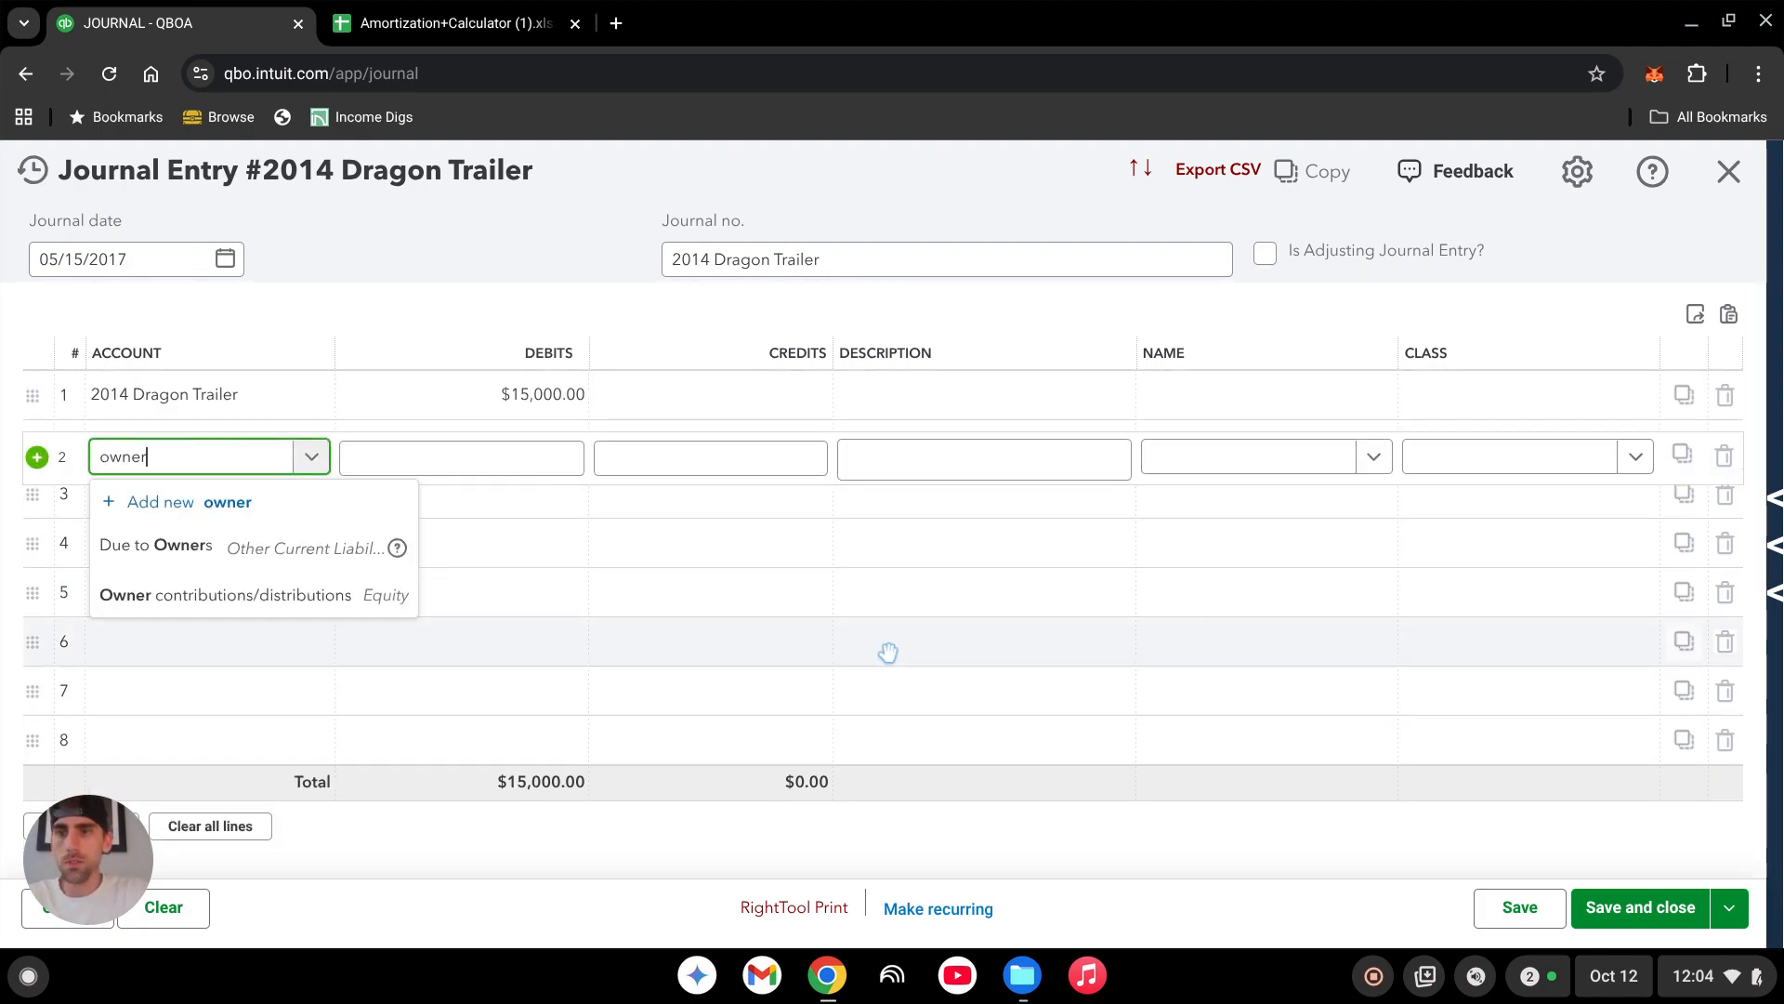
left_click(309, 597)
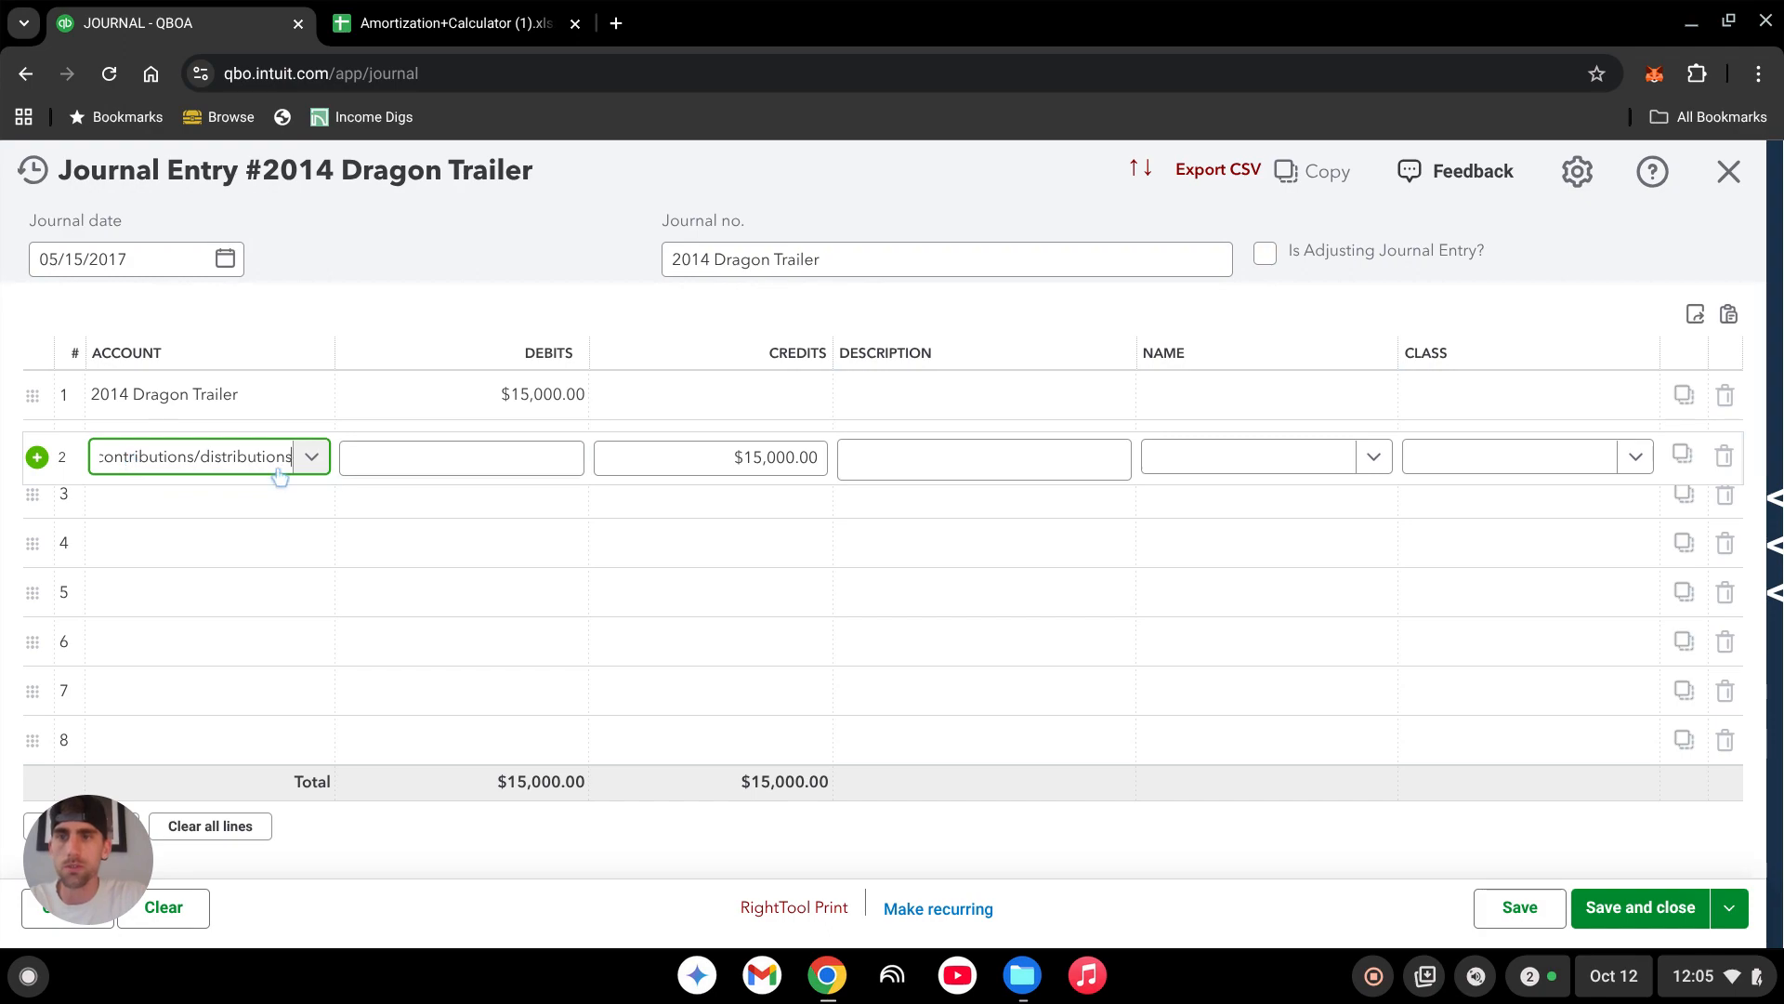
left_click(989, 838)
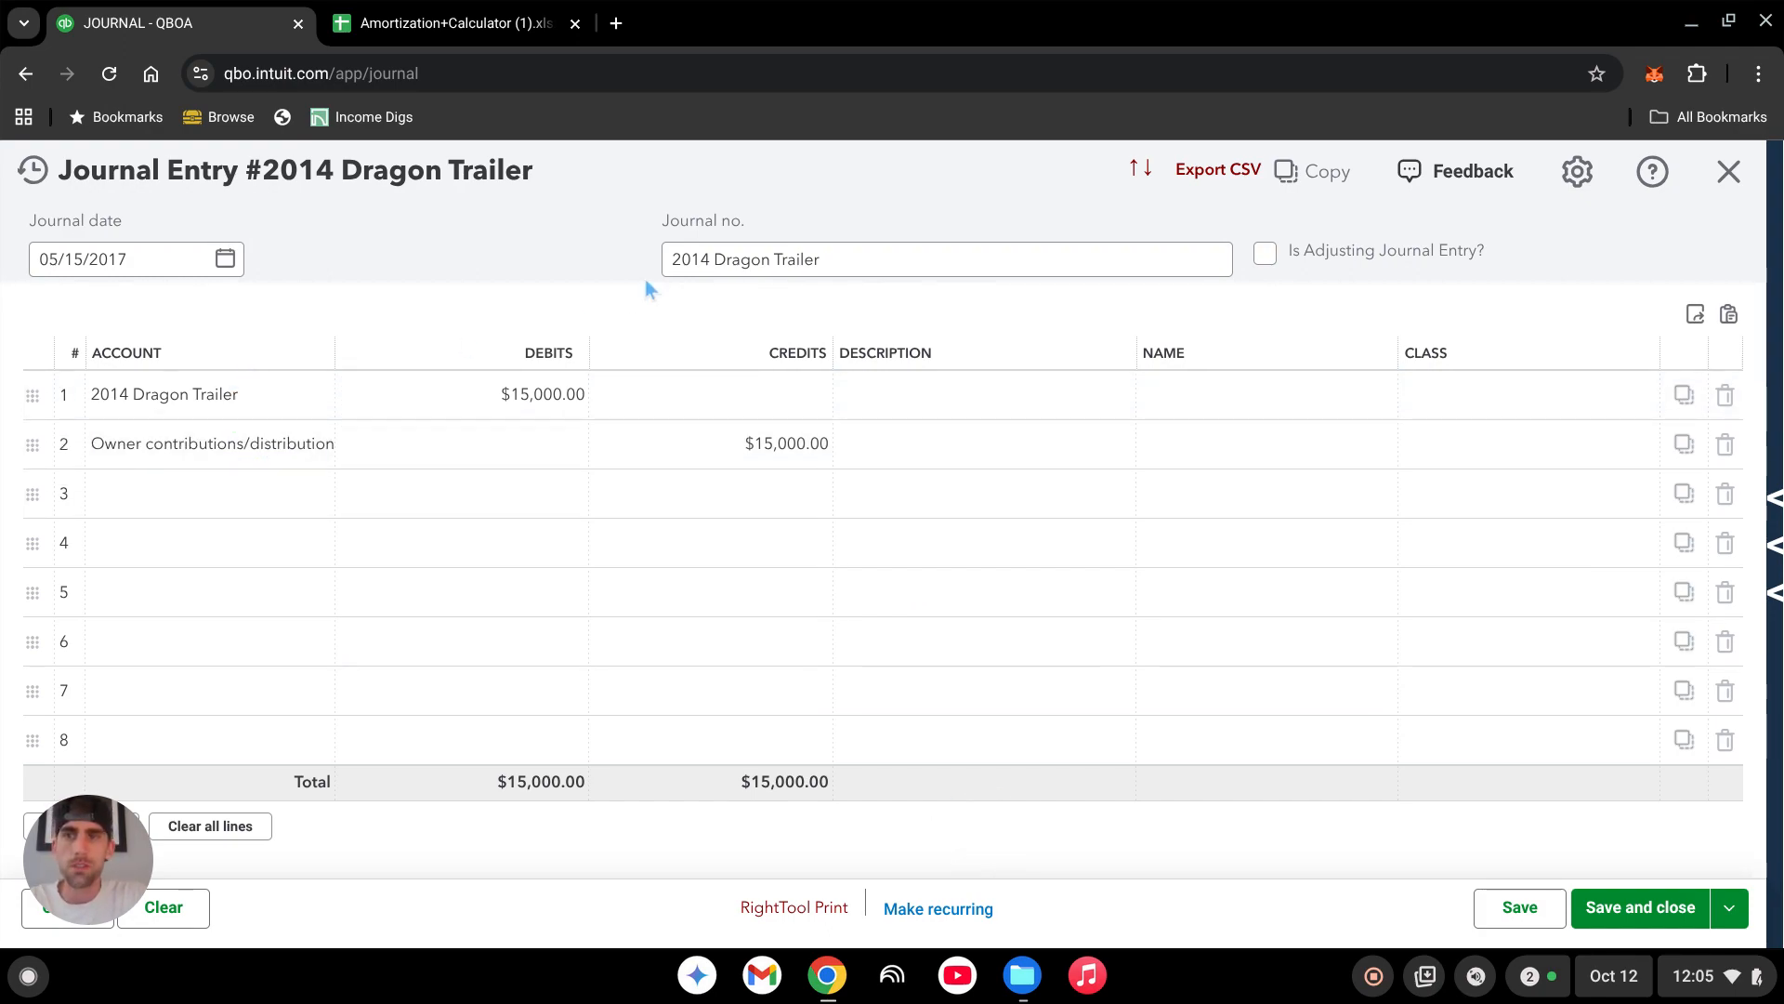
Save and close the 2014 Dragon Trailer journal entry without assigning classes.
left_click(1651, 912)
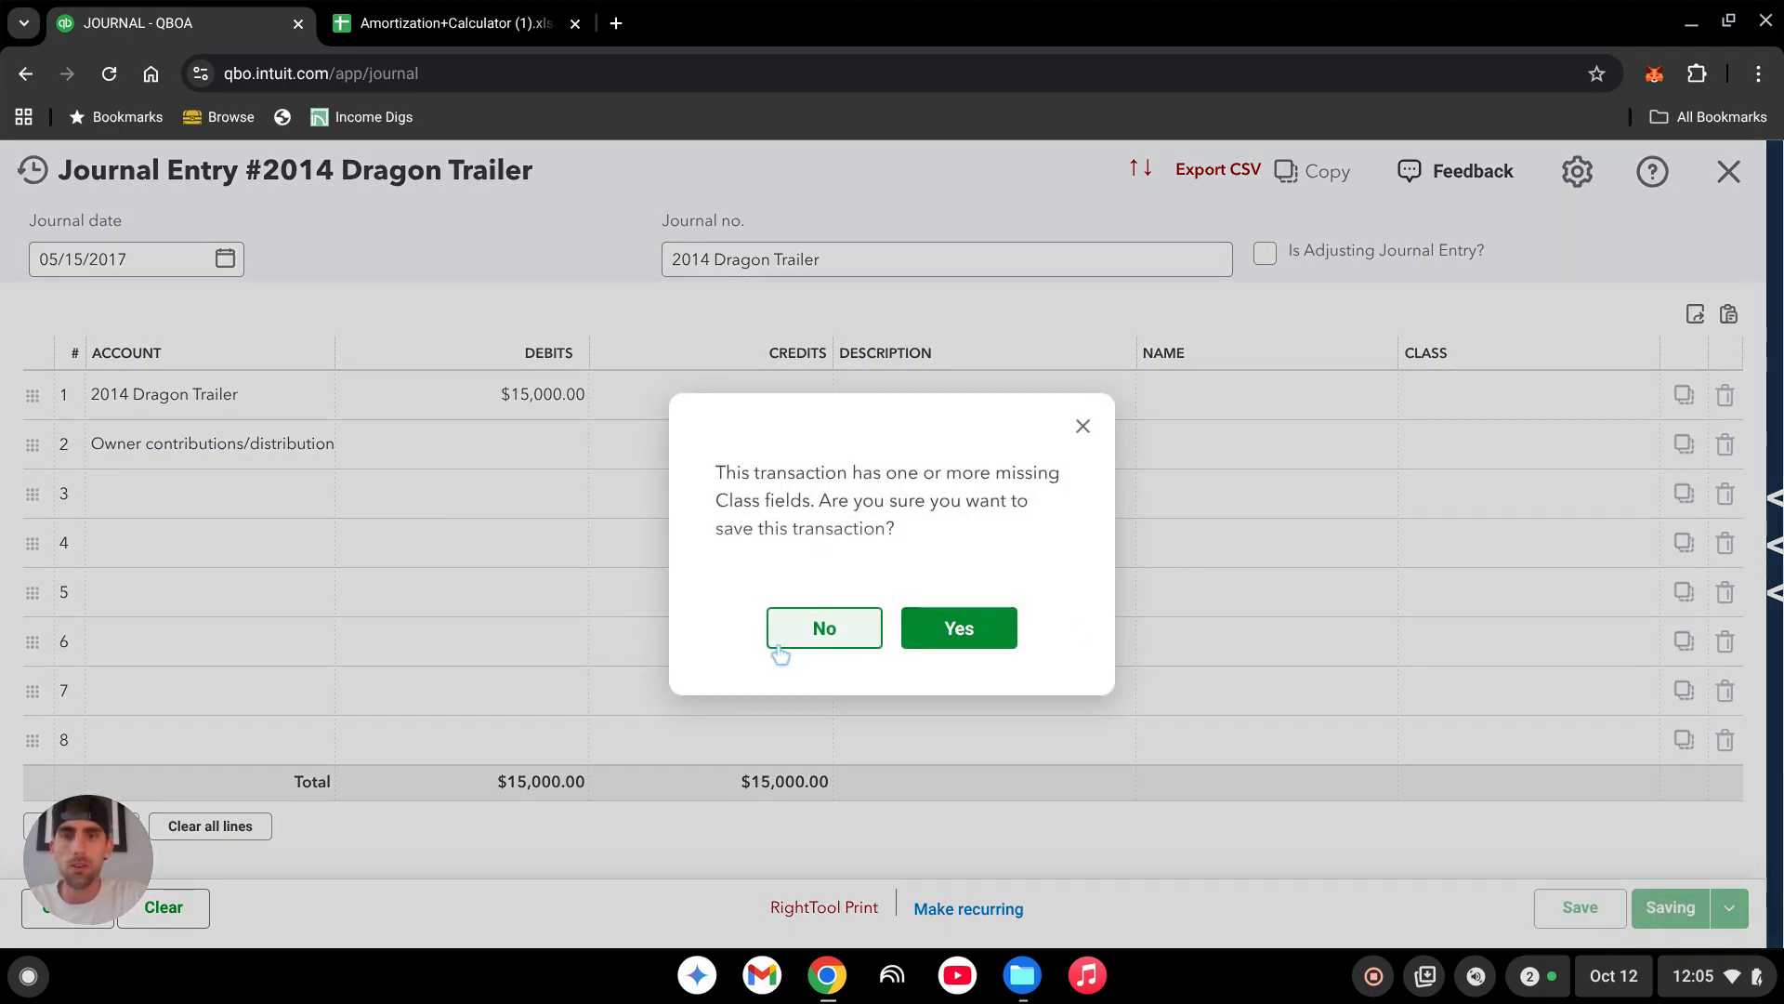
left_click(1081, 428)
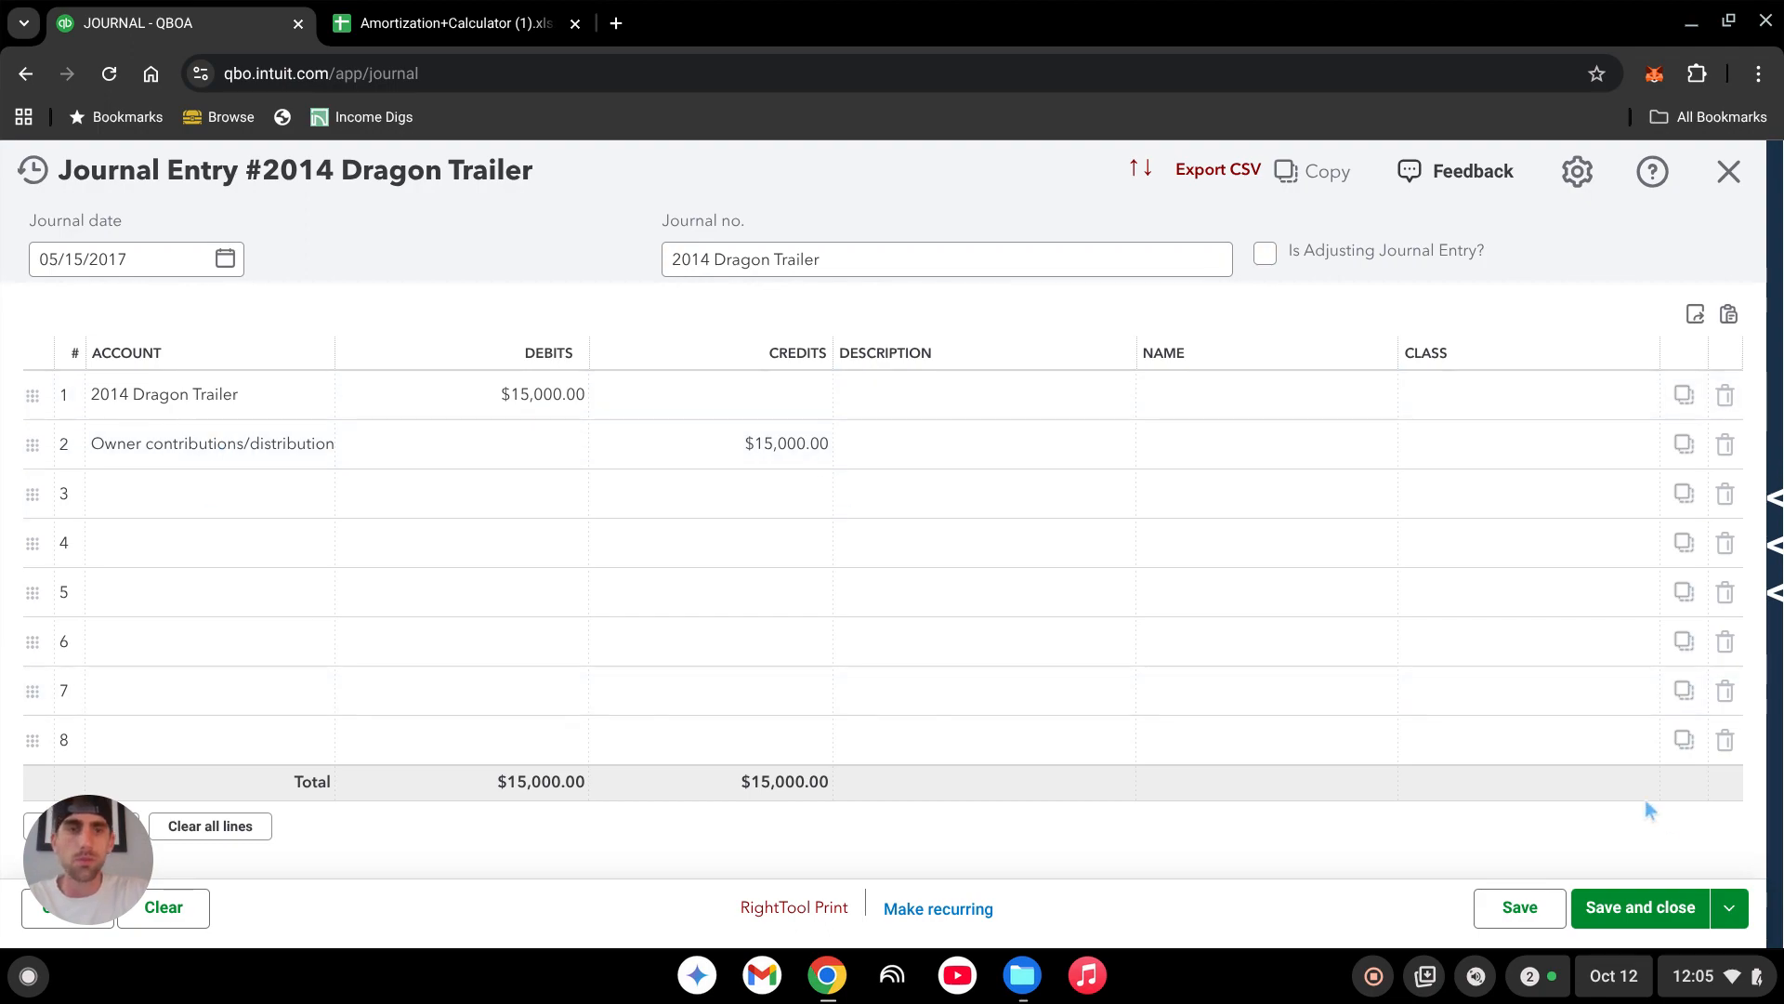
left_click(1643, 909)
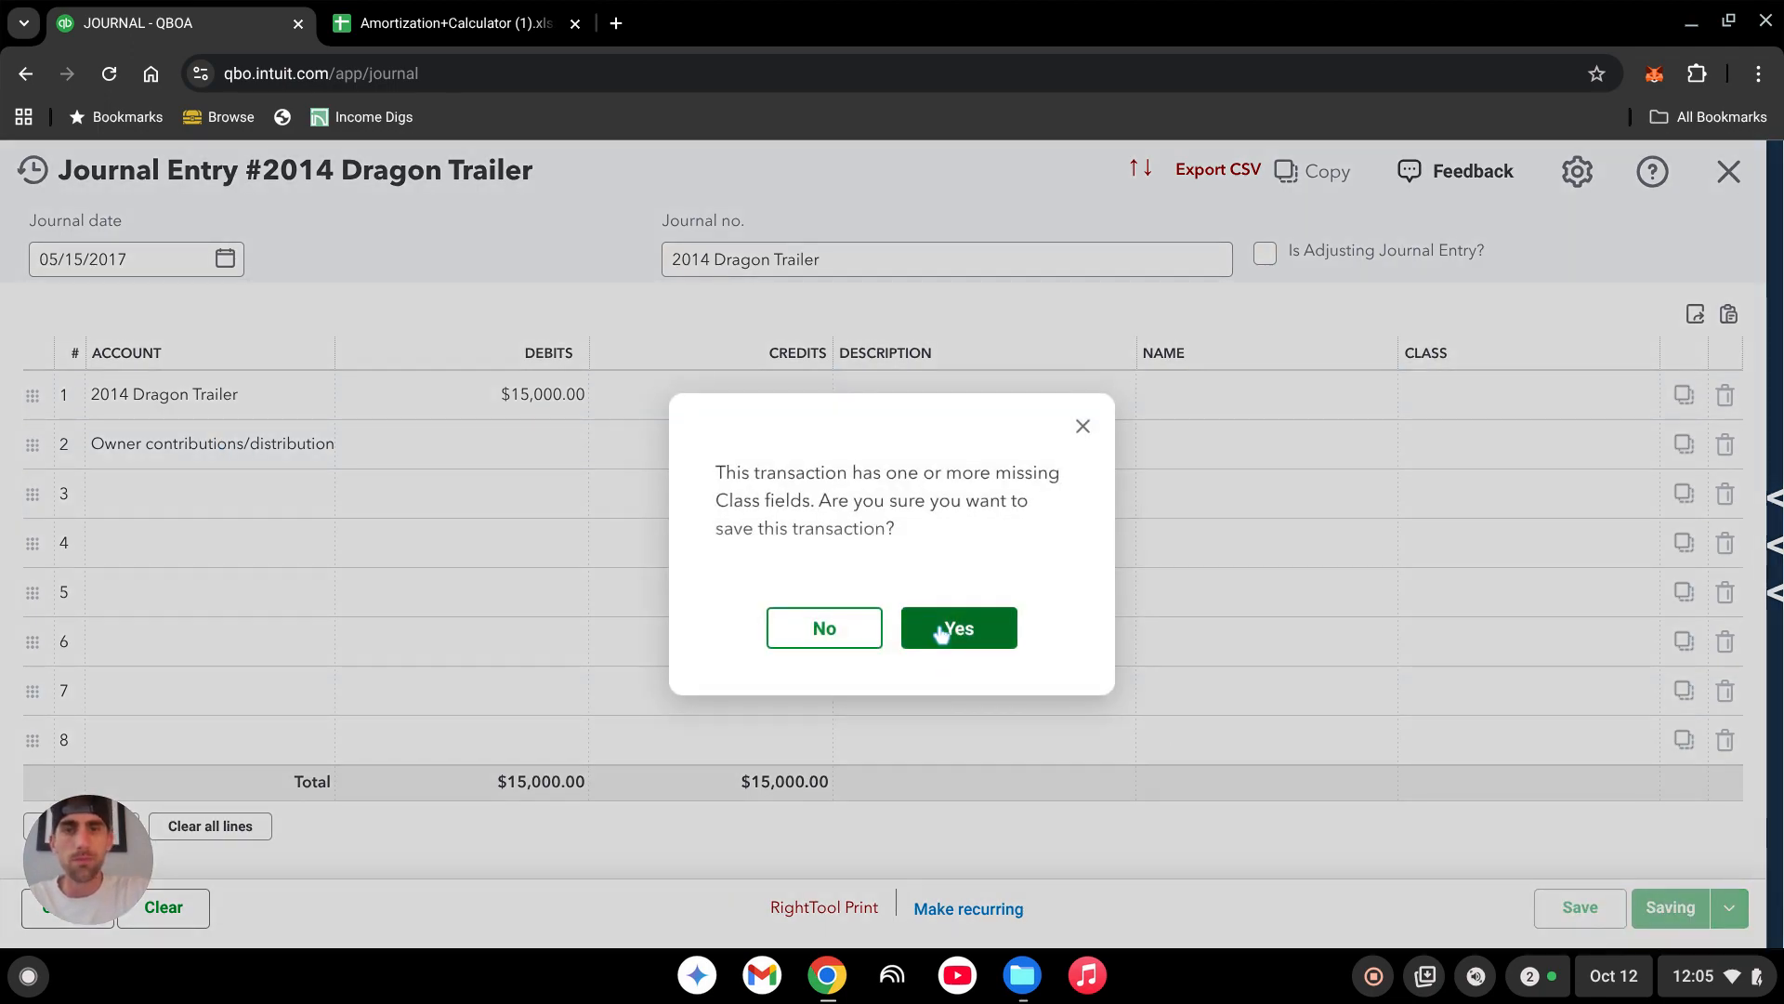
left_click(943, 631)
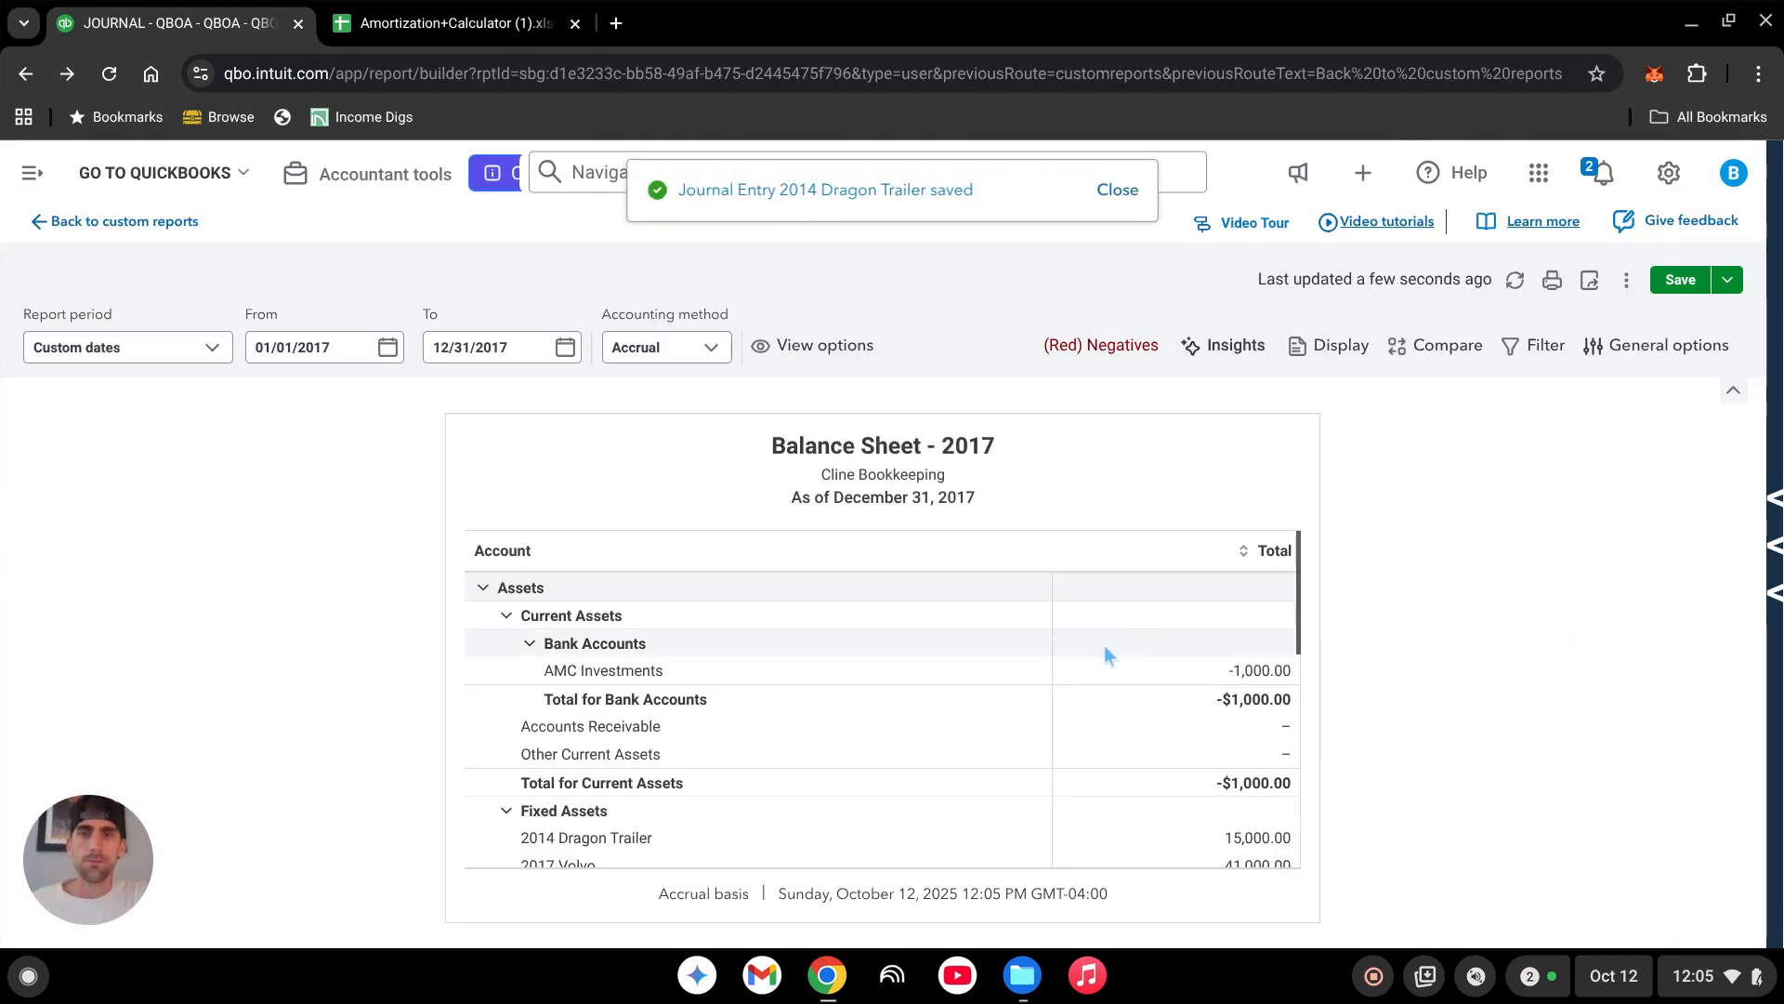
Review the fixed asset, long-term liability and owner equity balances on the 2017 balance sheet.
scroll(957, 662, "down", 5)
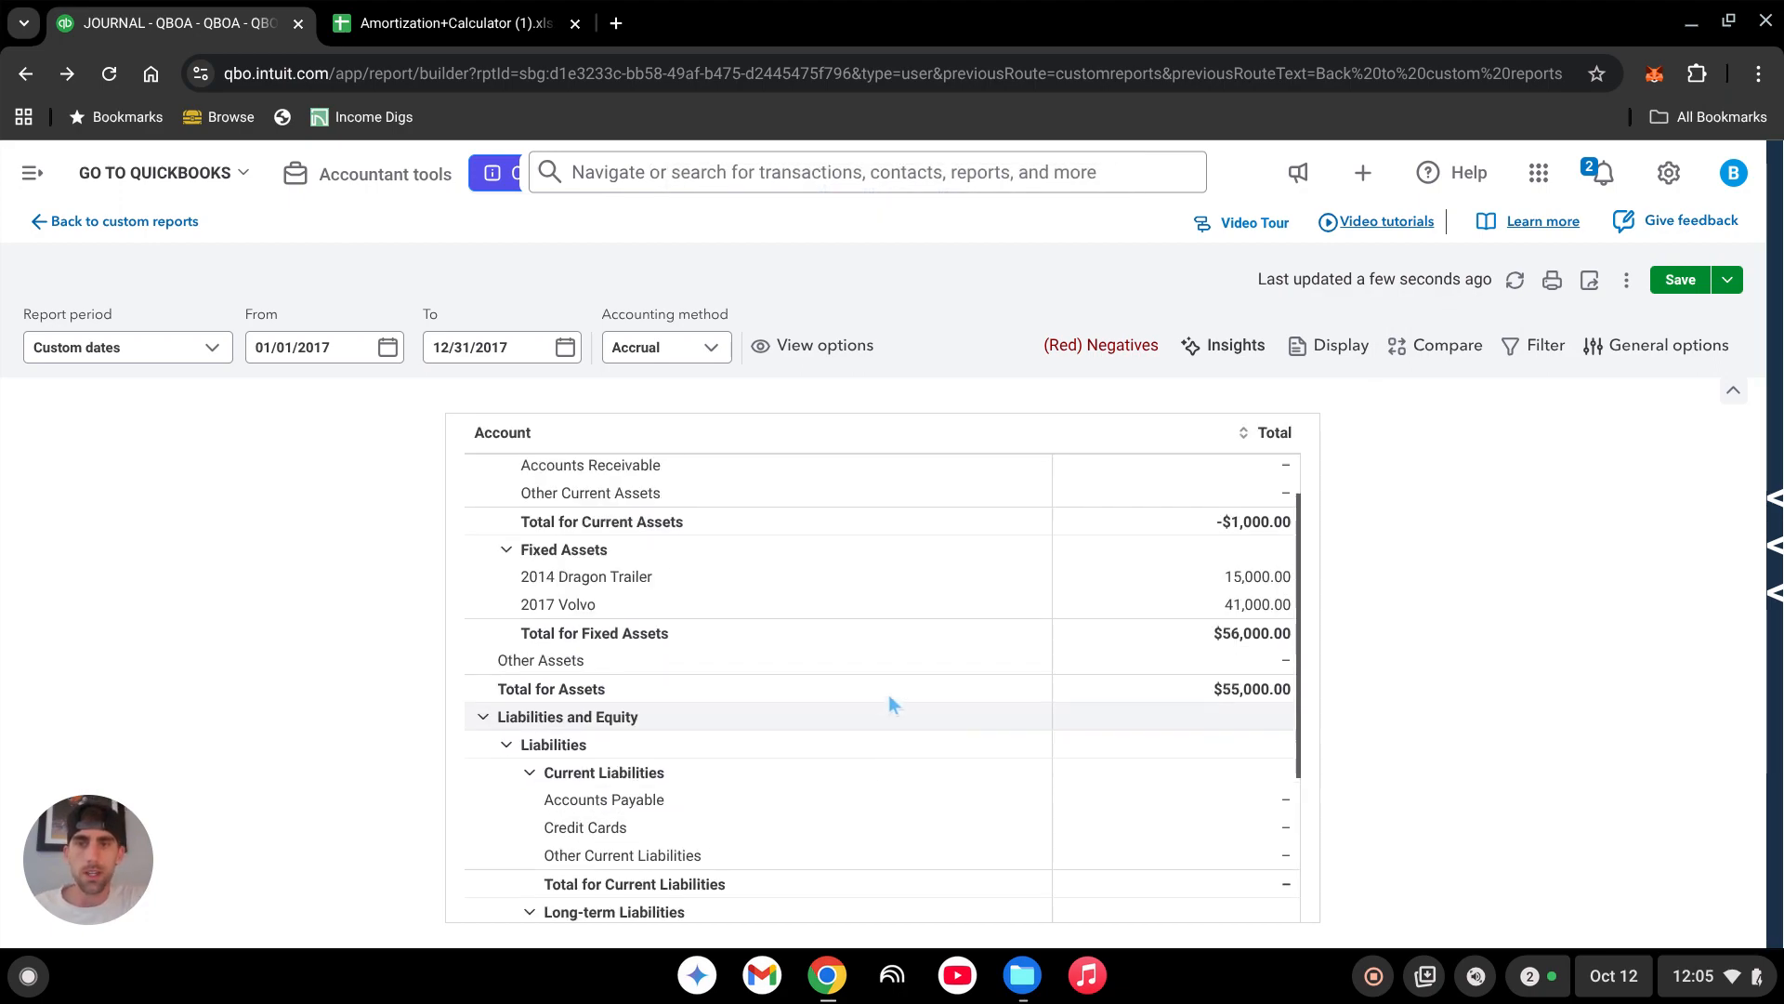
scroll(889, 704, "up", 1)
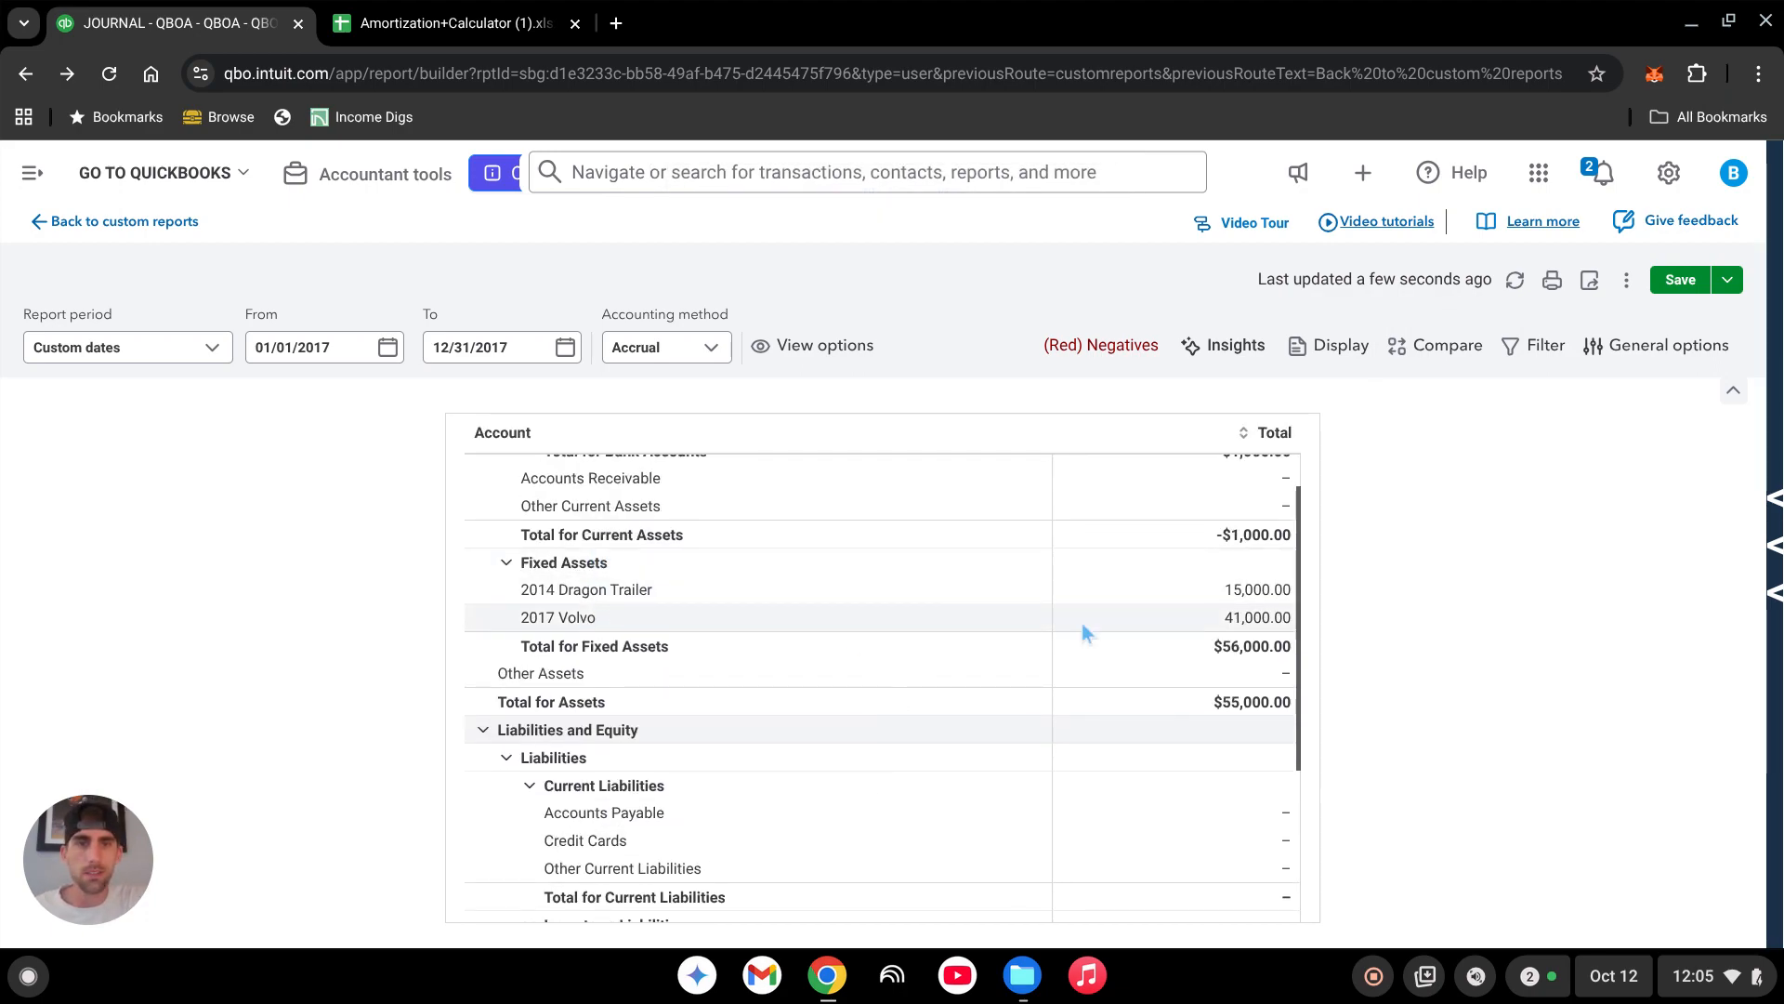
scroll(1221, 662, "down", 1)
scroll(1208, 655, "down", 4)
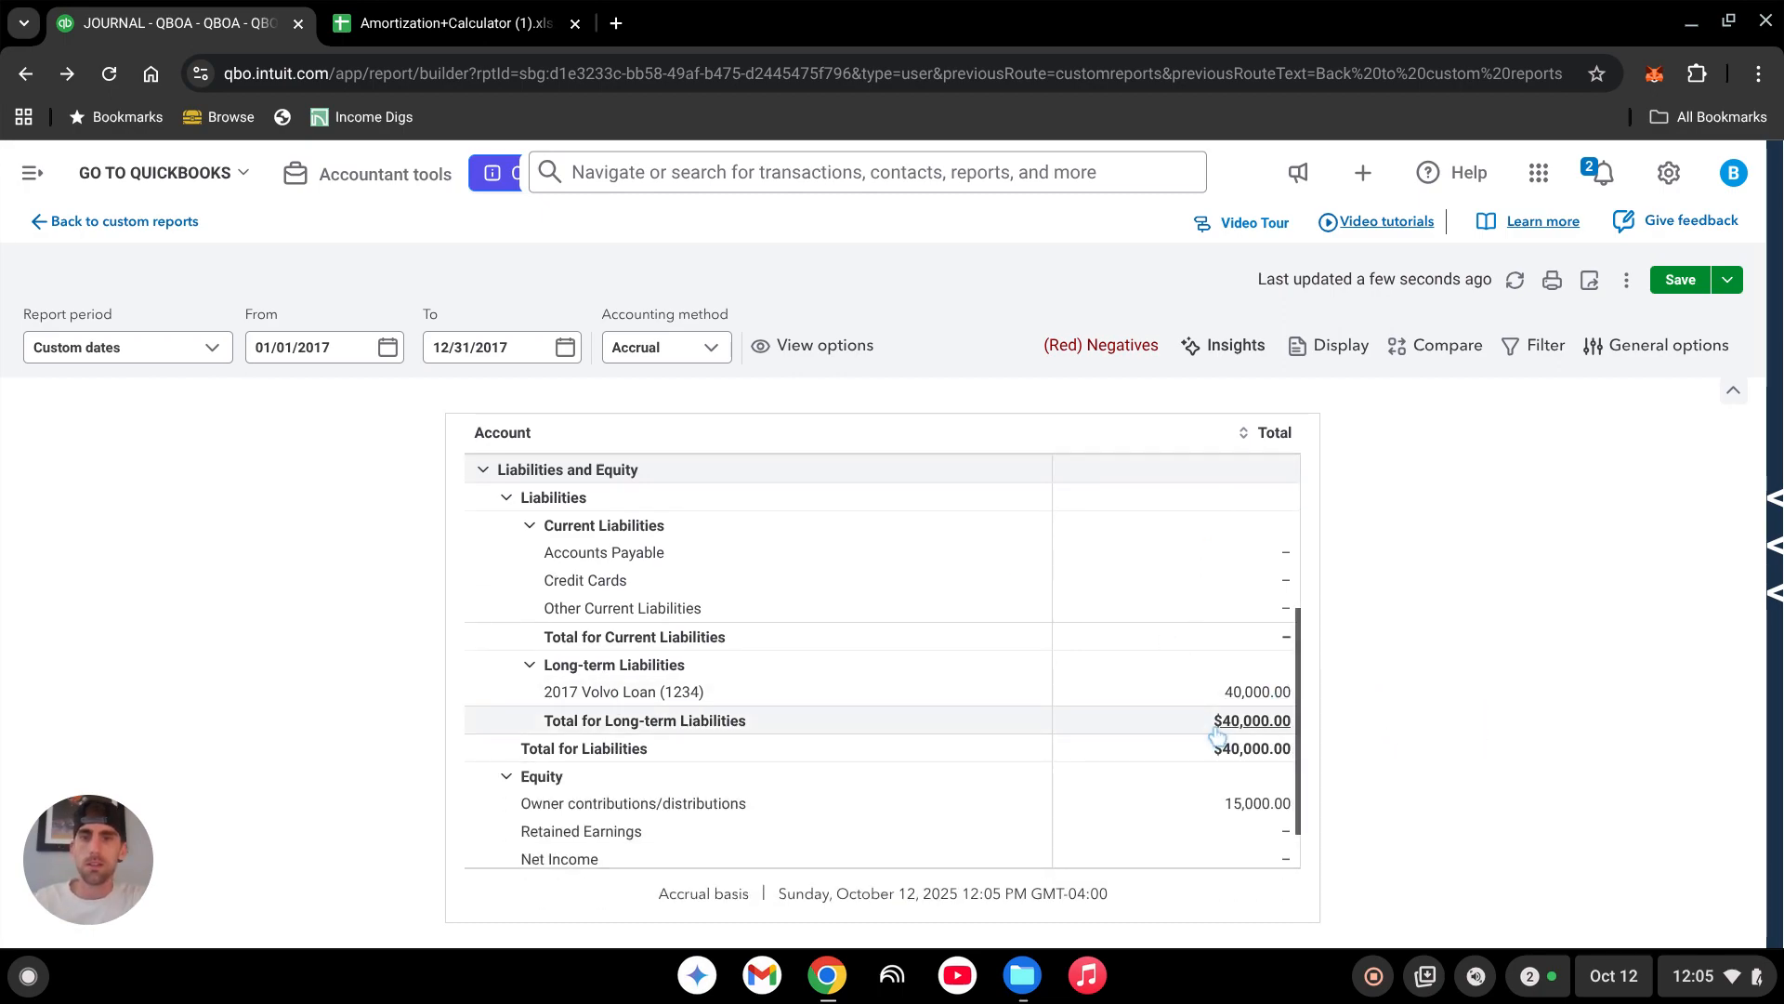
scroll(885, 658, "down", 1)
scroll(884, 658, "down", 1)
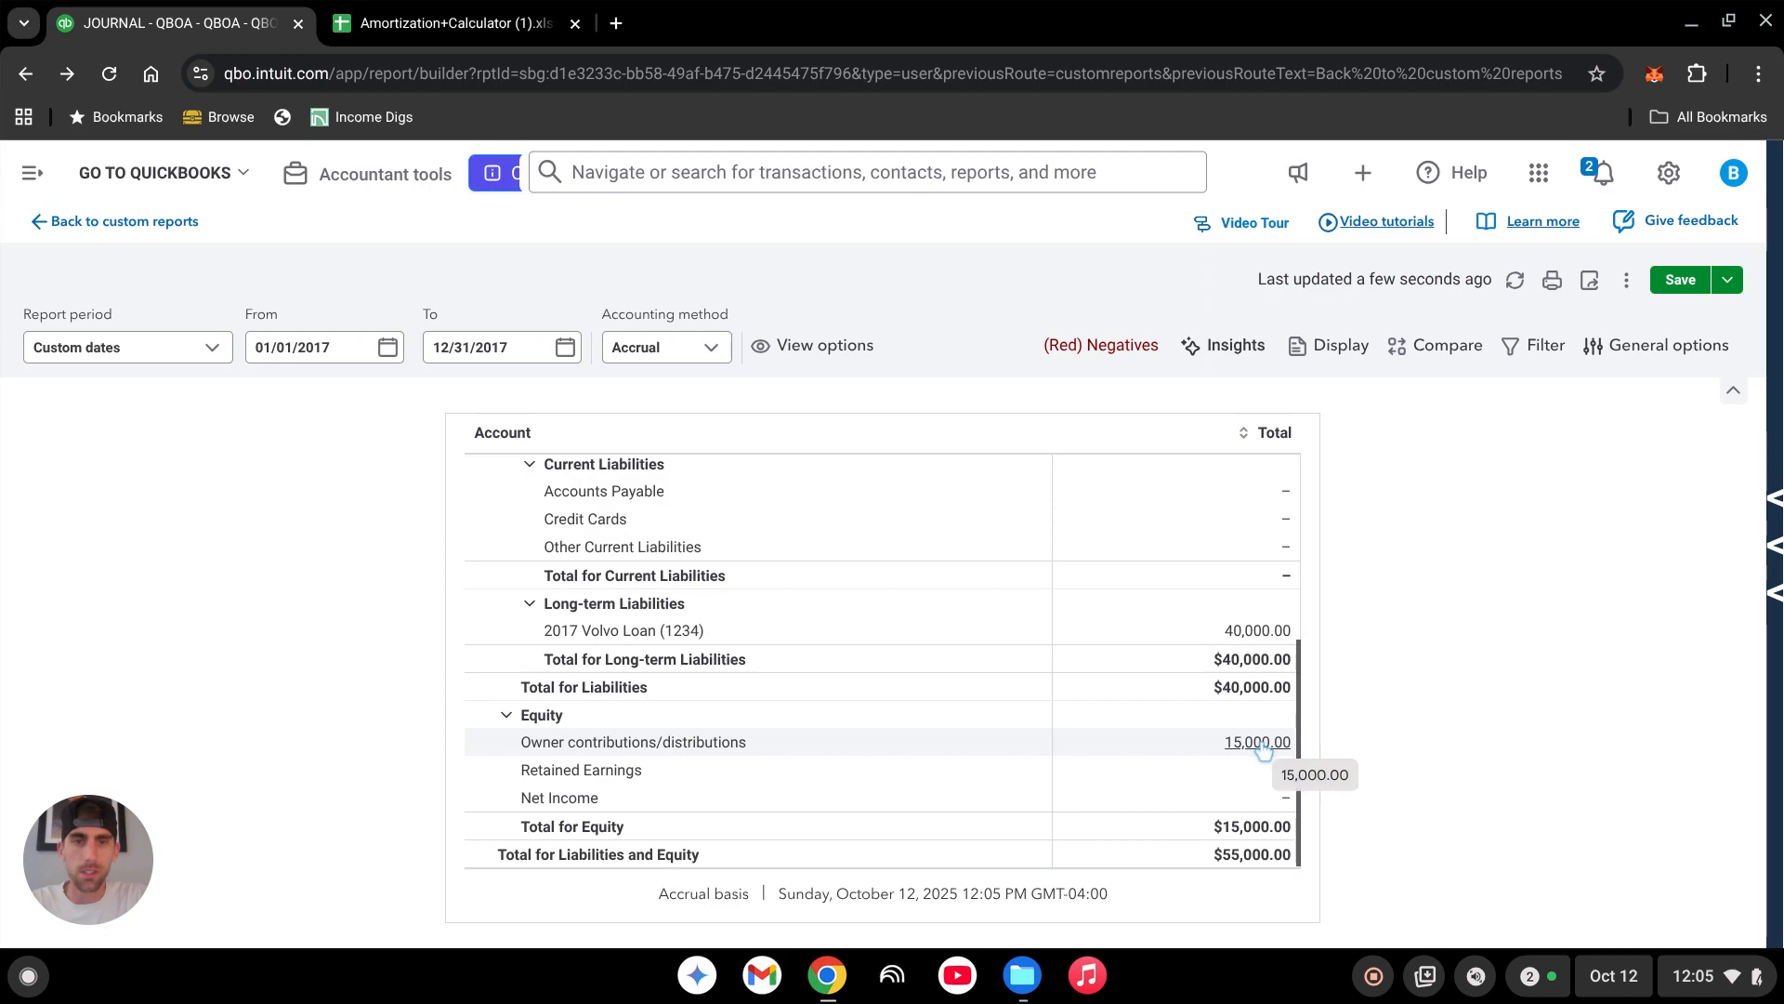
Start a new journal entry dated 06/01/2017 with the journal number 2014 Chevy Cruze.
left_click(32, 173)
left_click(130, 232)
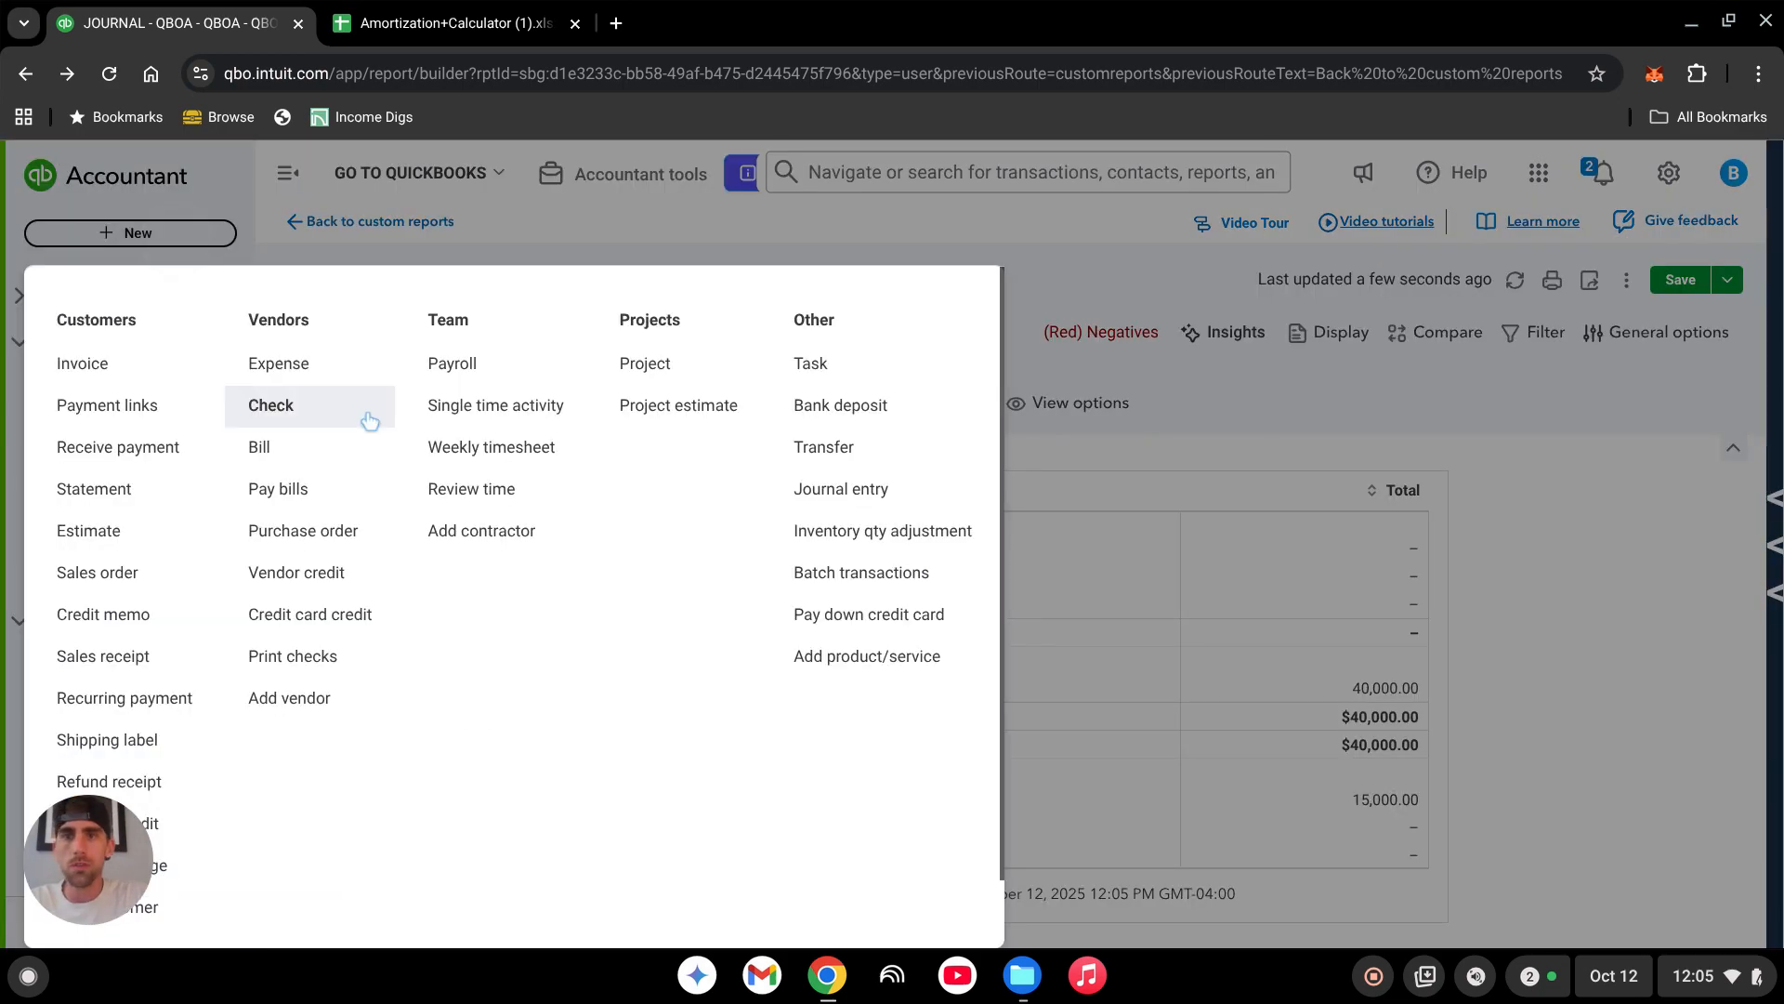
left_click(846, 487)
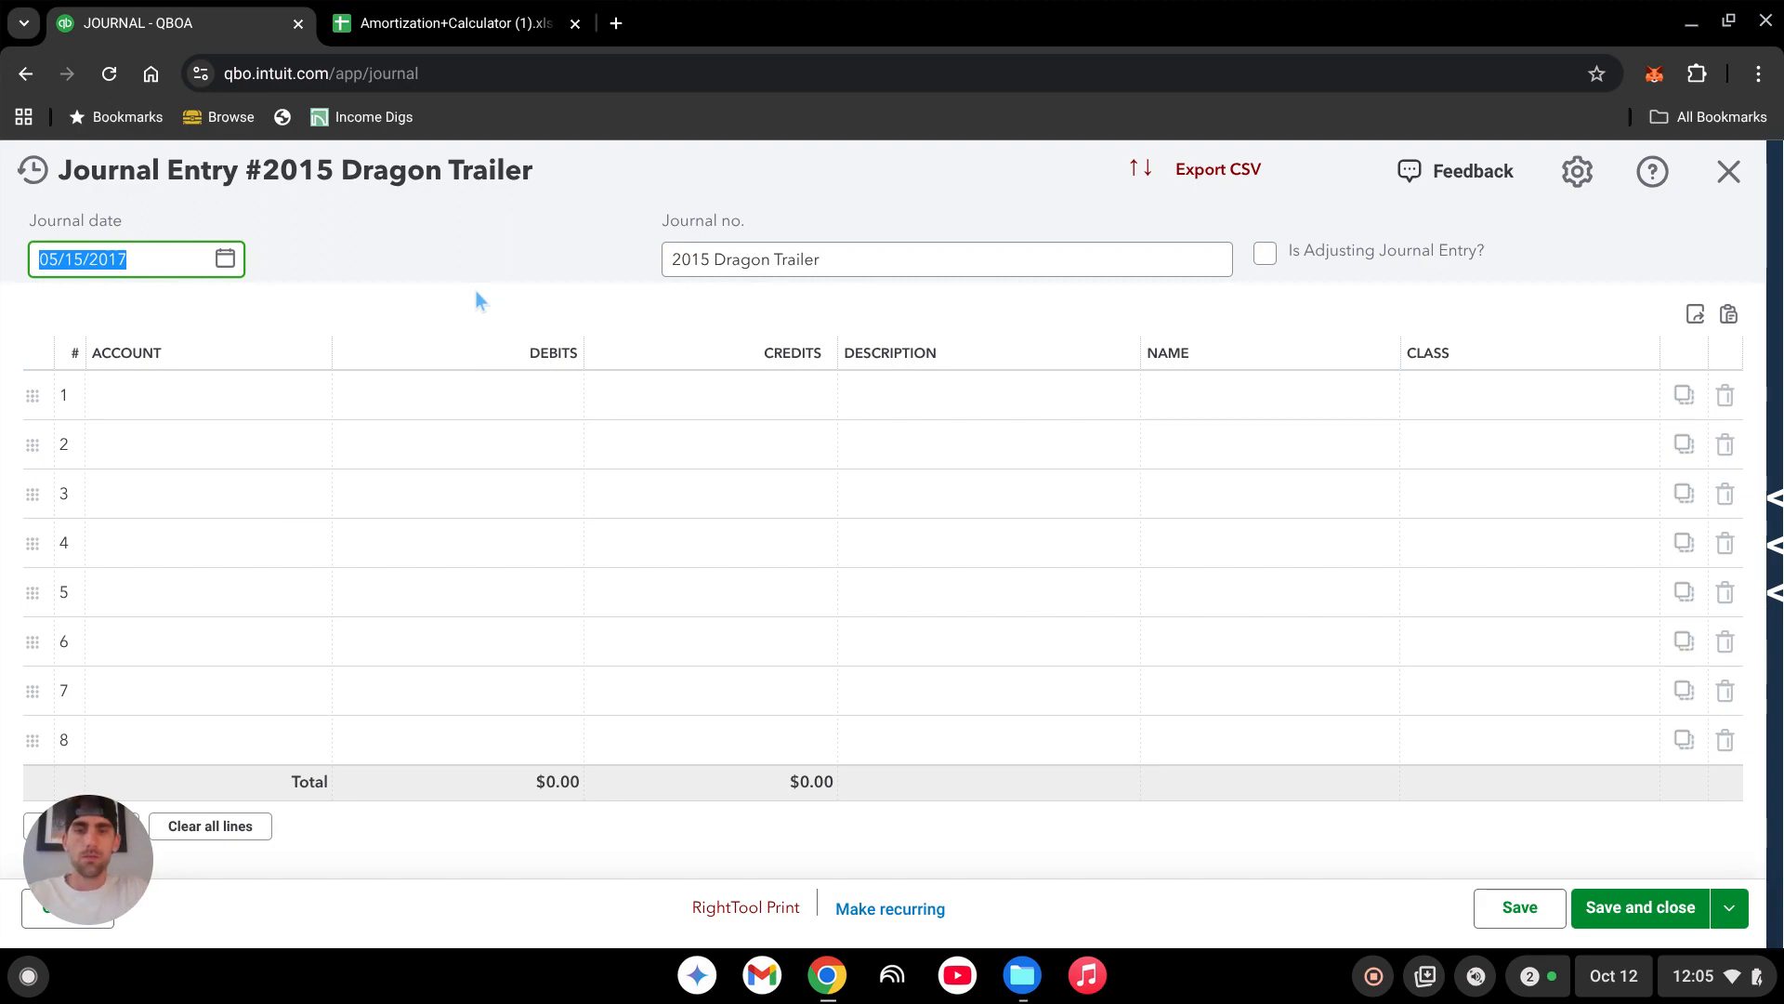
type("6")
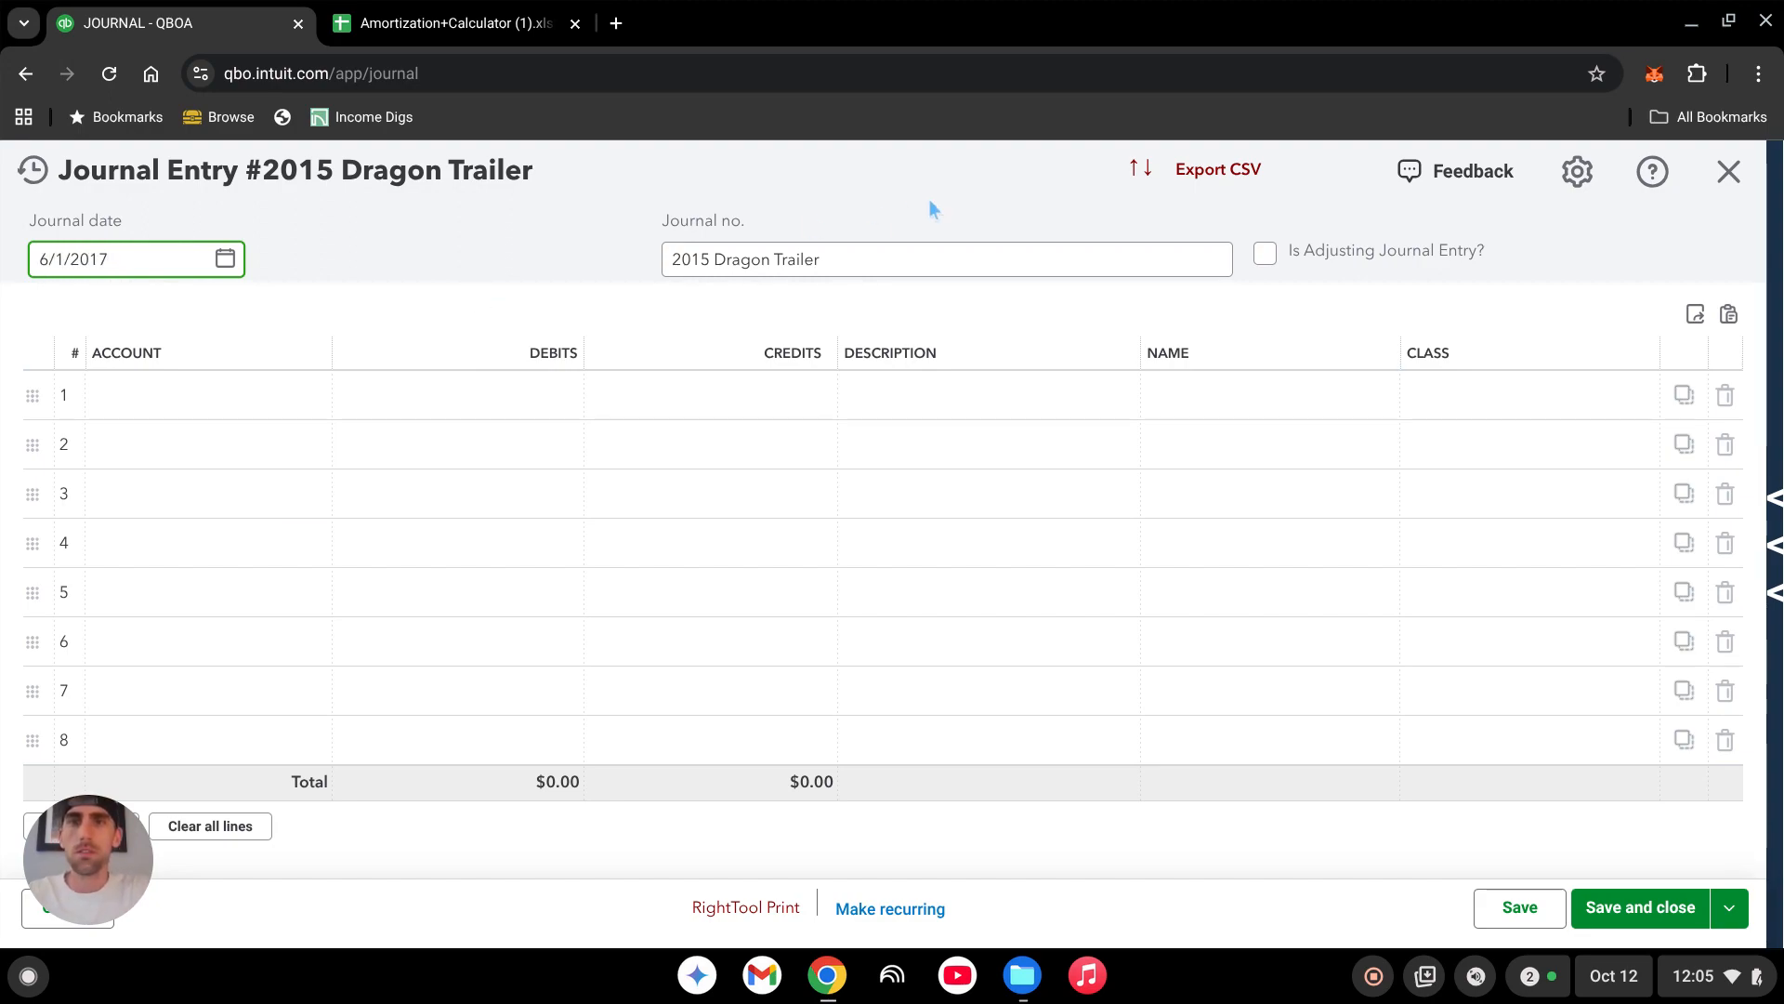
left_click(837, 267)
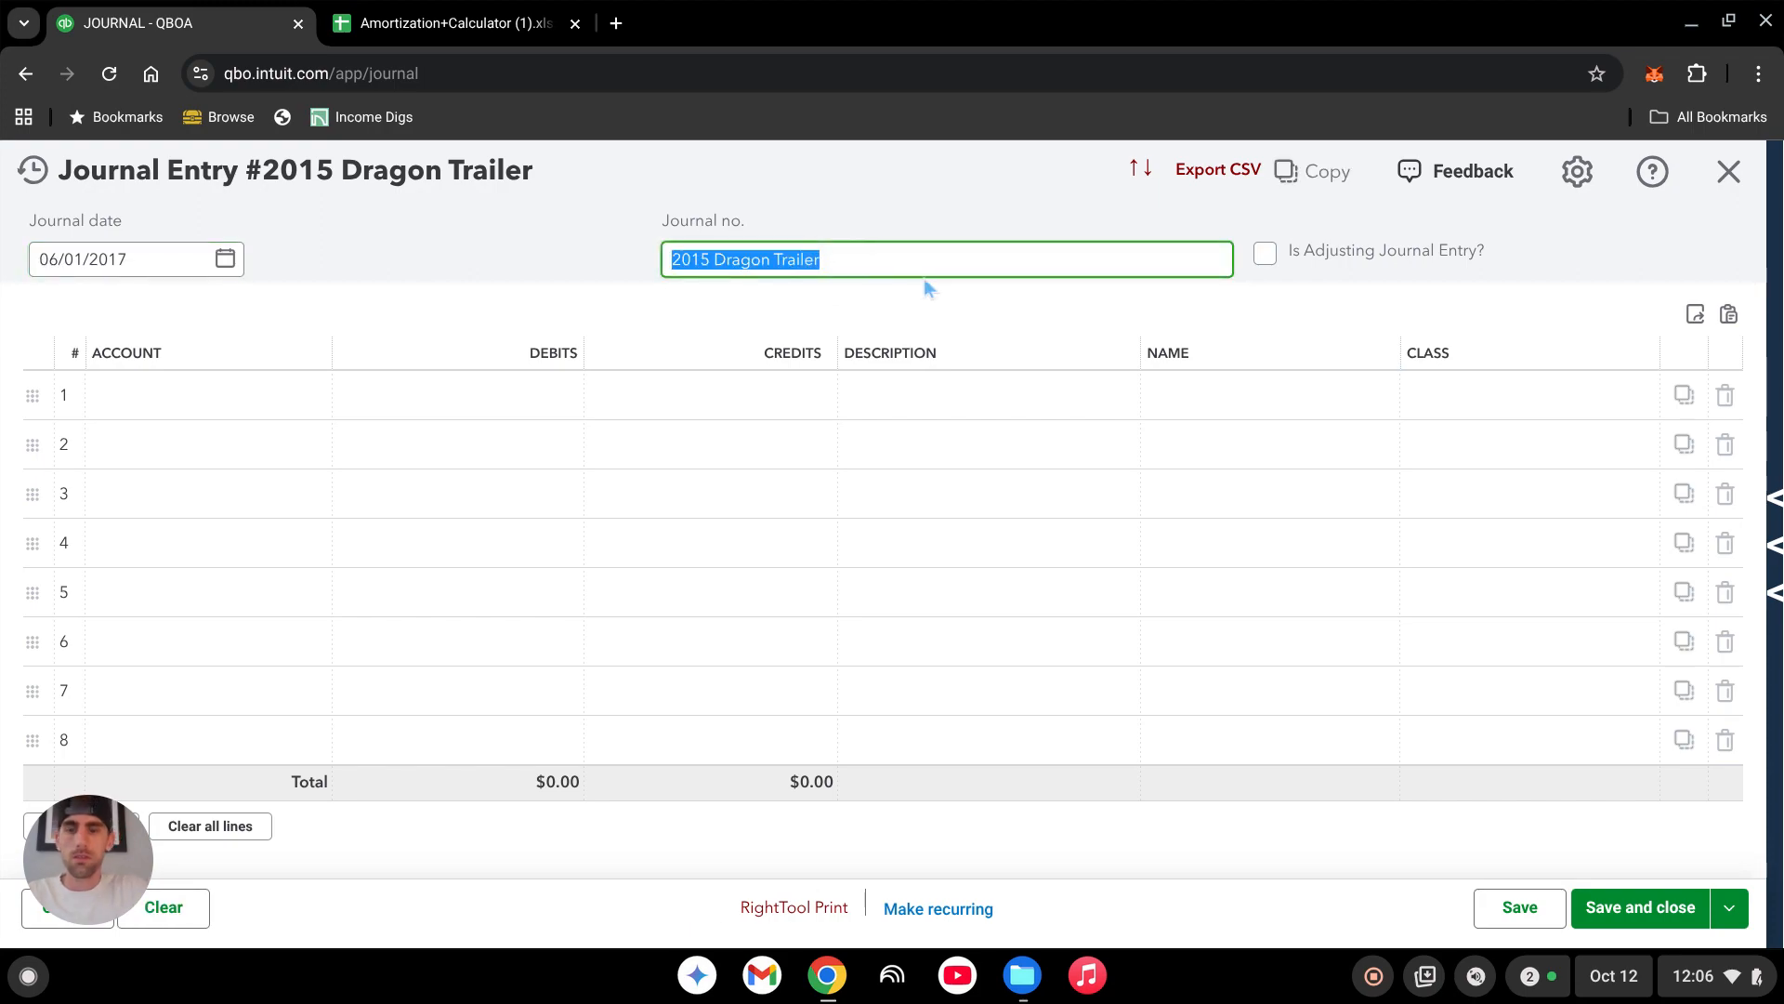
type("2014 Che")
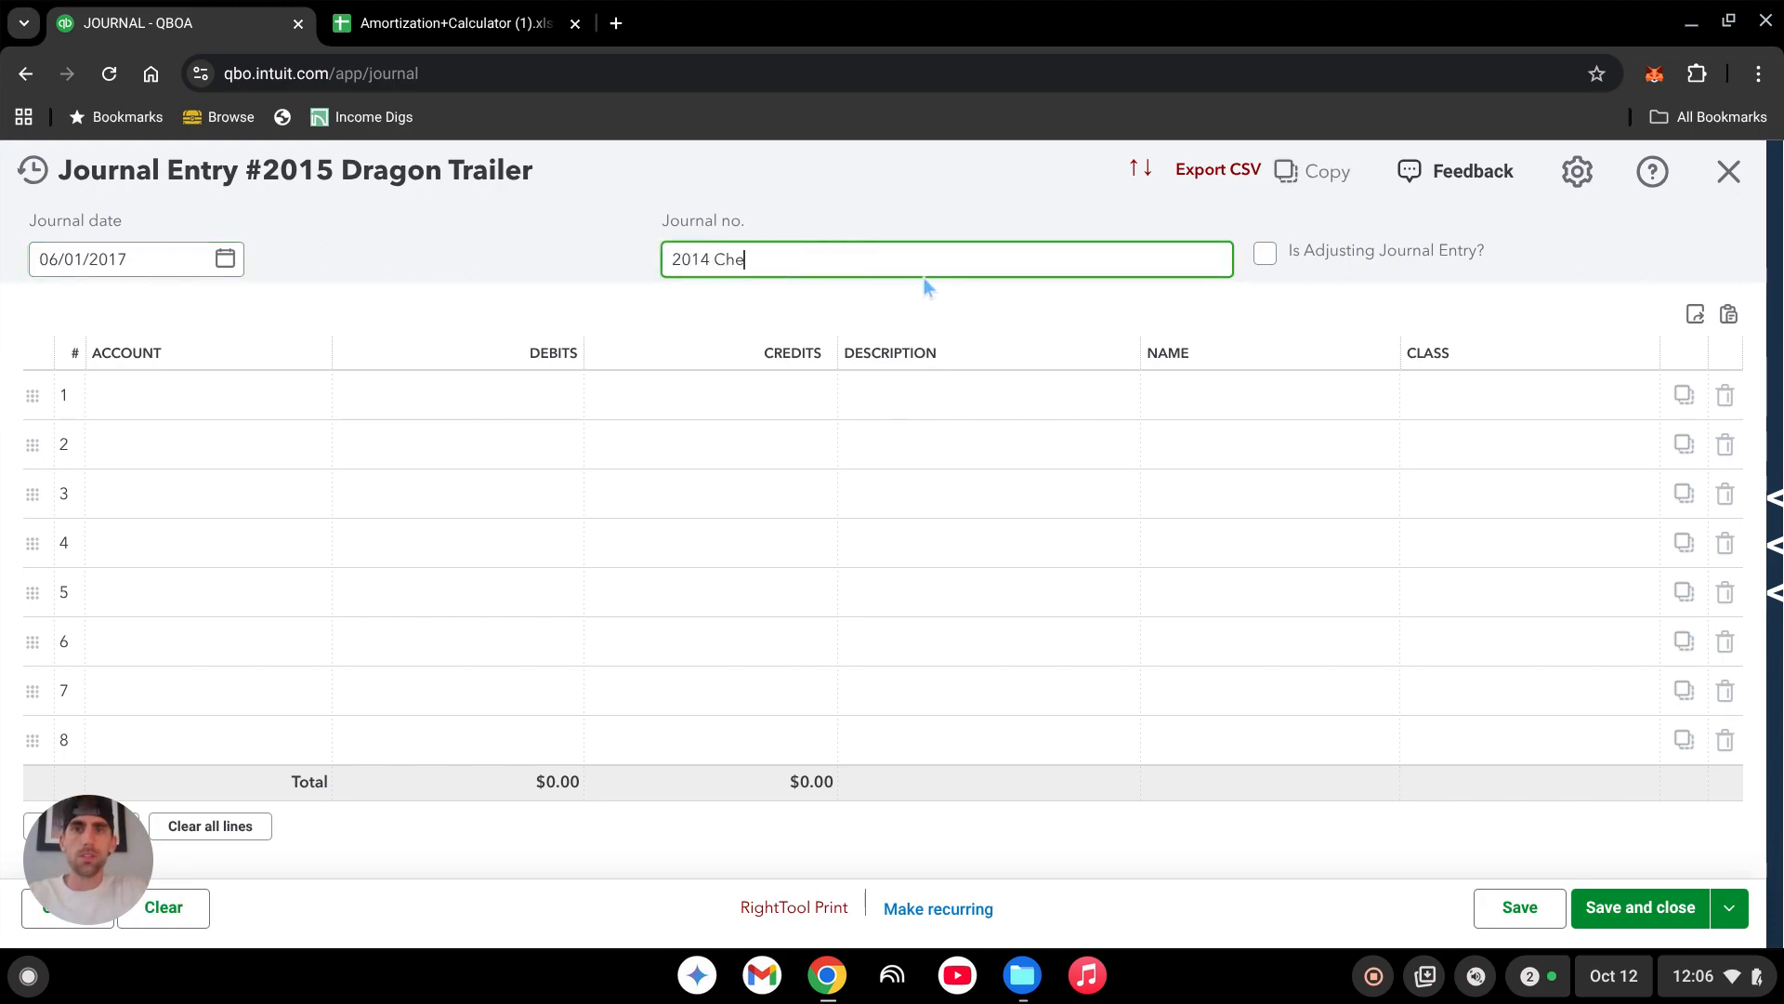
type("vy Cruze")
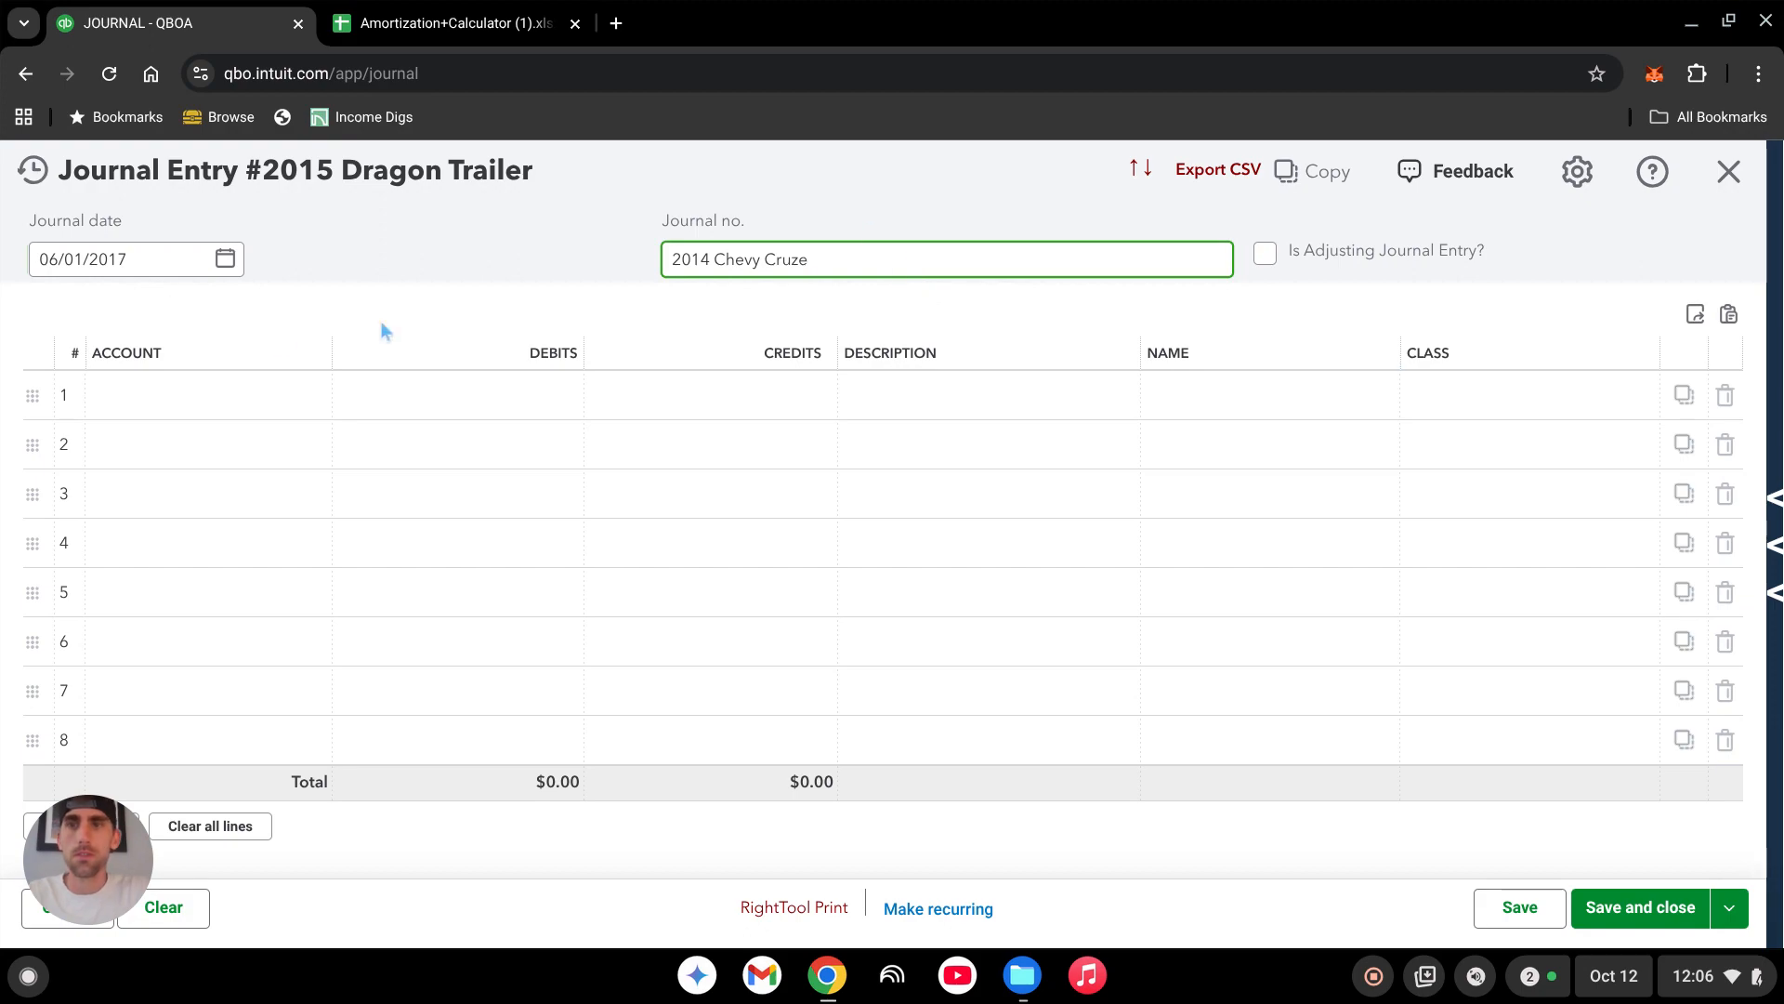
Debit 8,000 to the Vehicles:2014 Chevy Cruze account and credit 8,000 to AMC Investments on the second line.
left_click(230, 397)
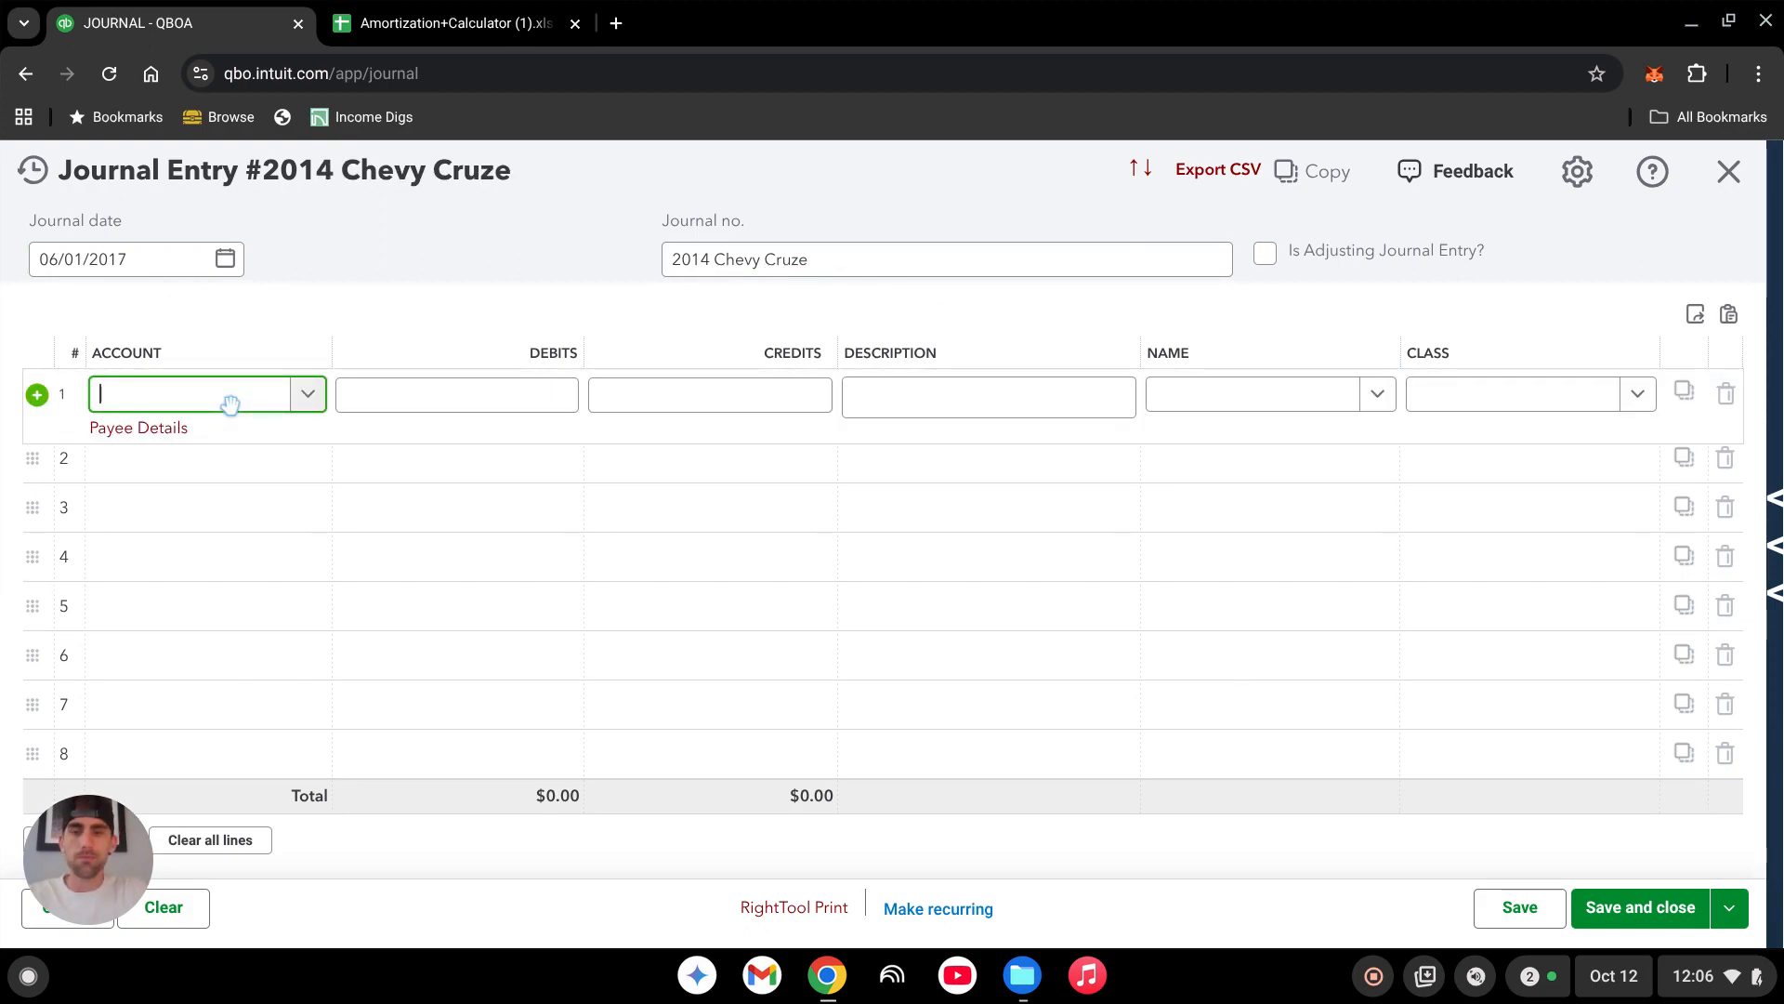
type("2014 Che")
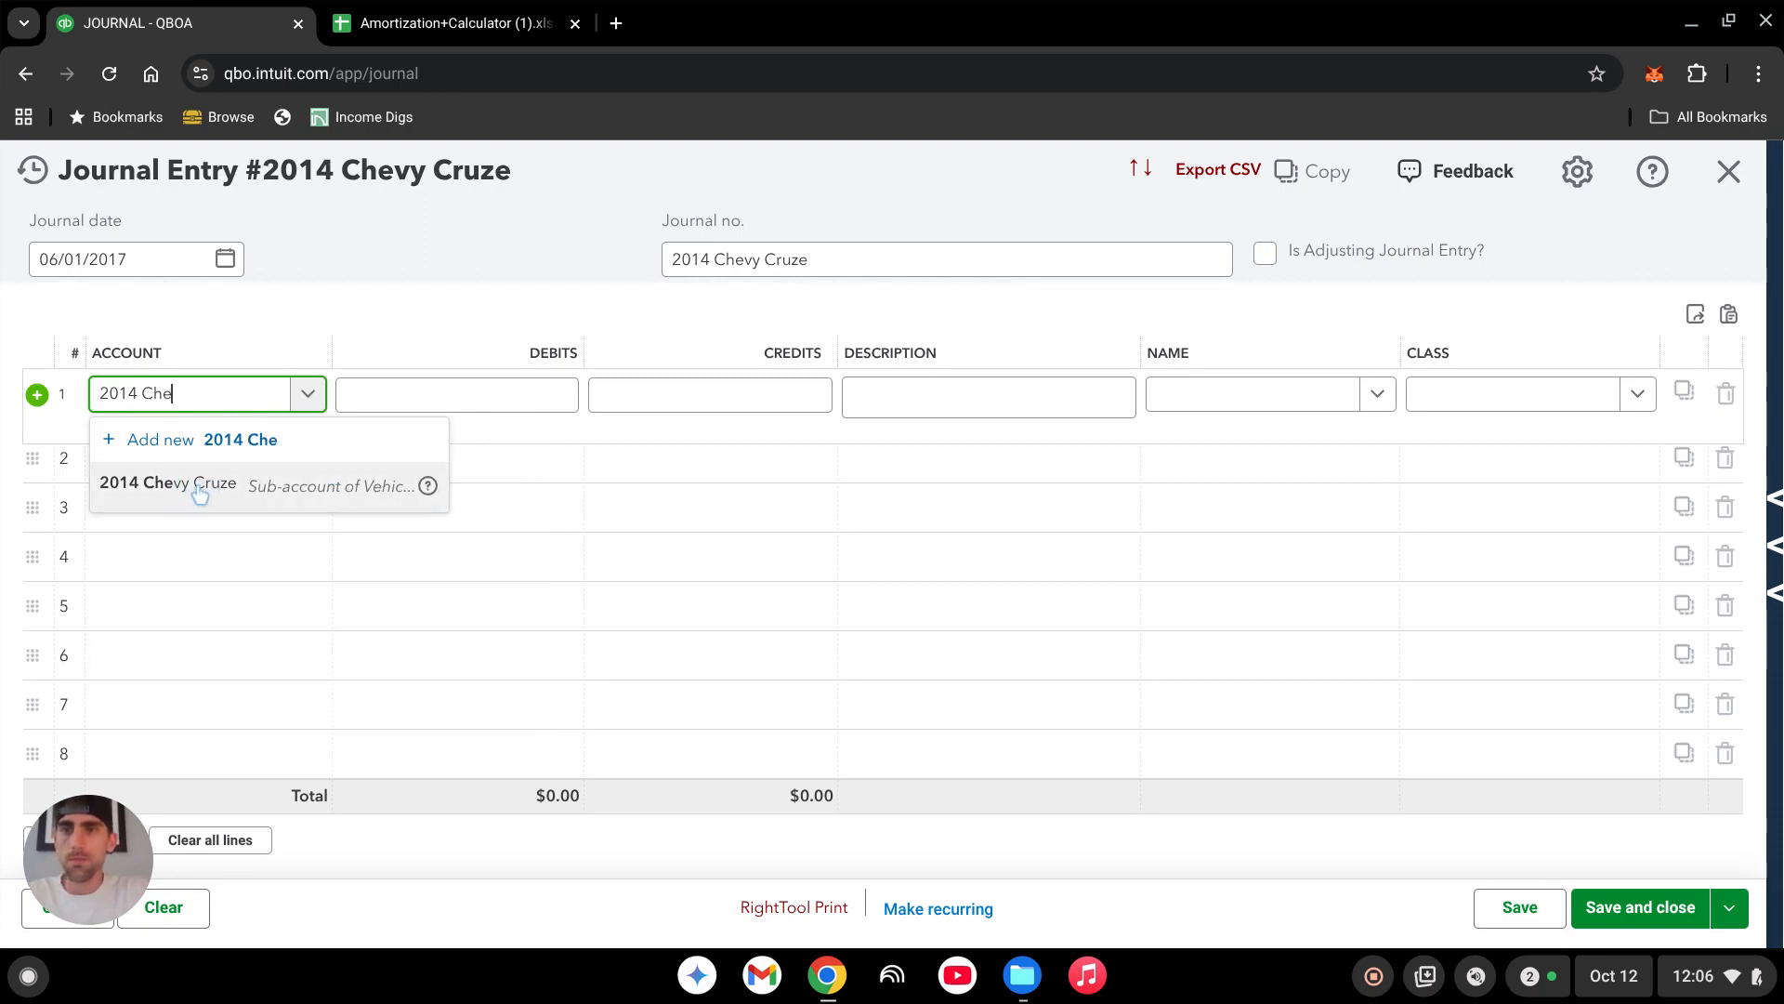
left_click(200, 484)
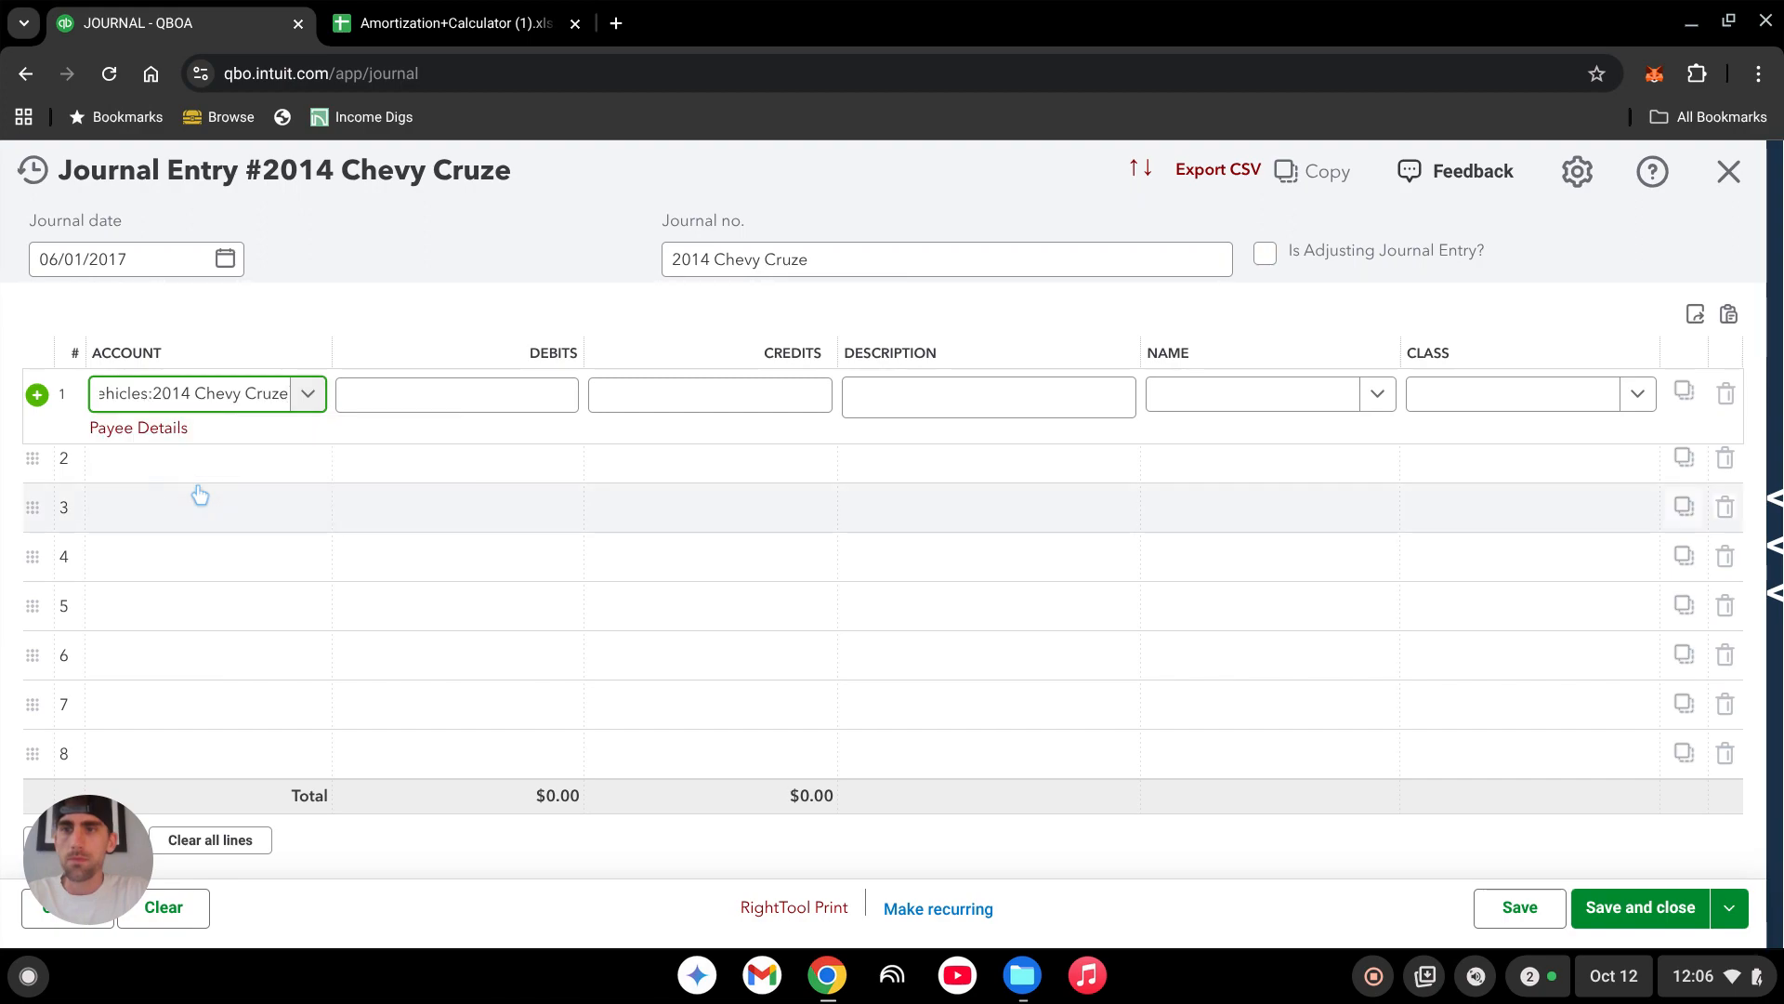
left_click(542, 392)
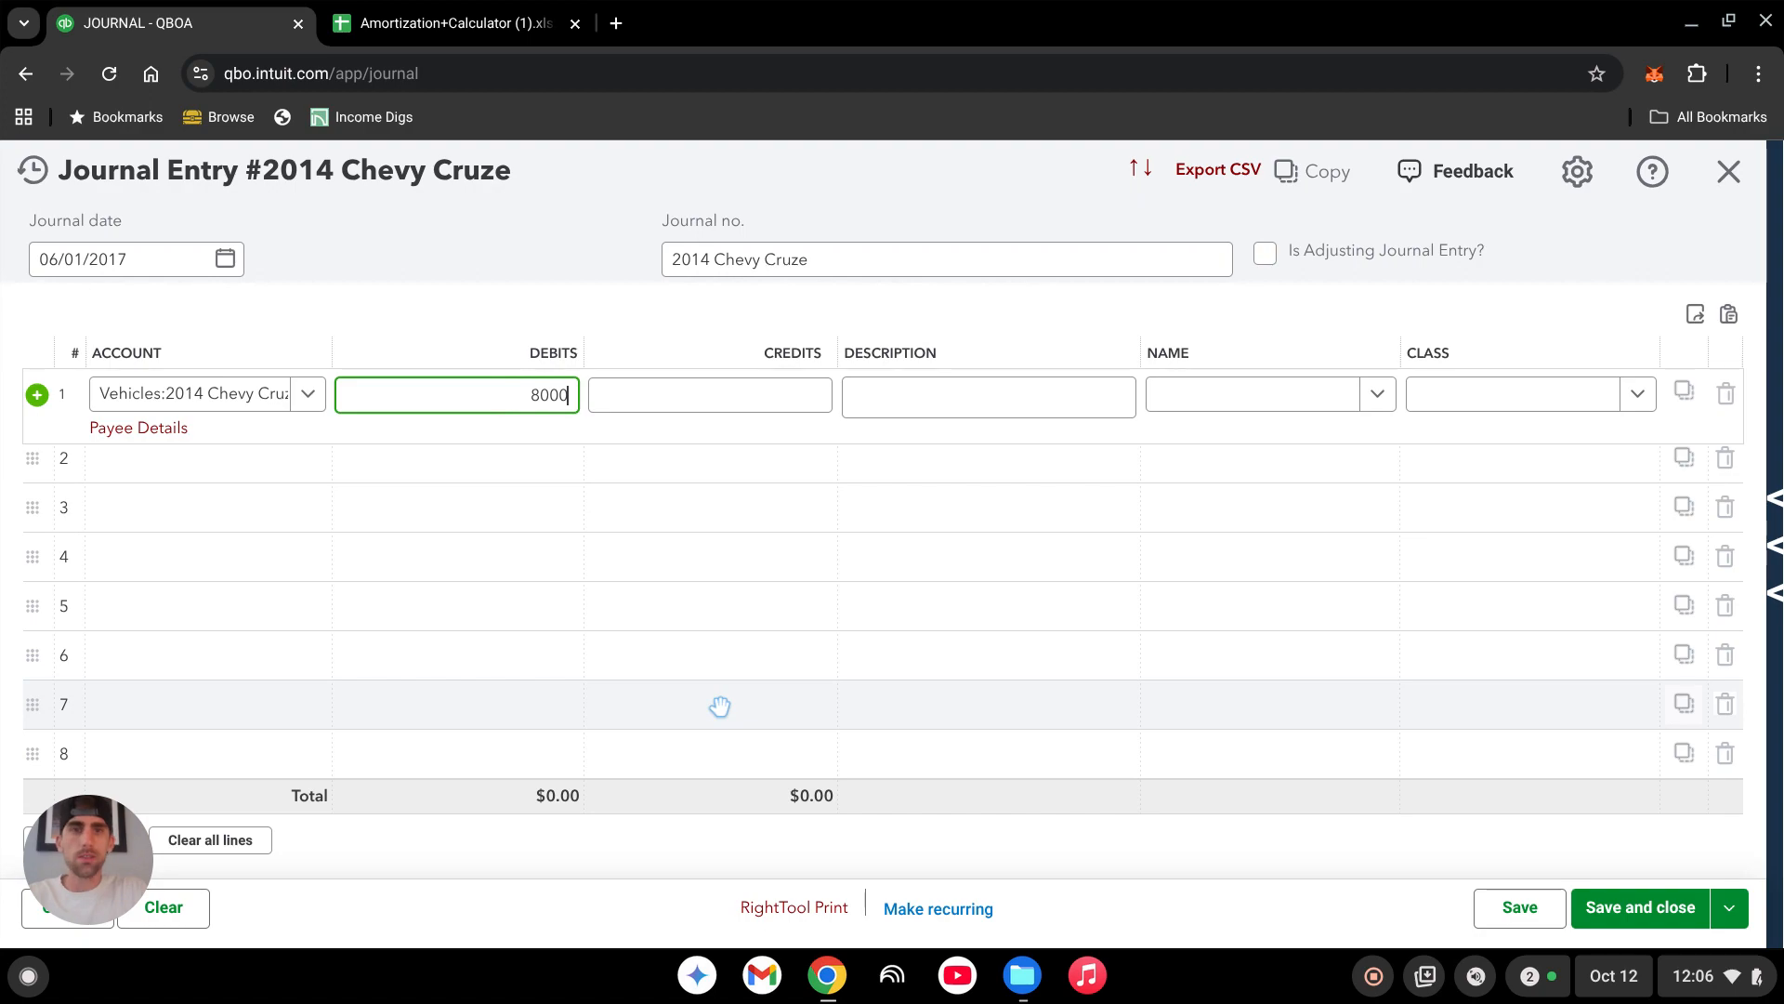
left_click(261, 472)
type("amc")
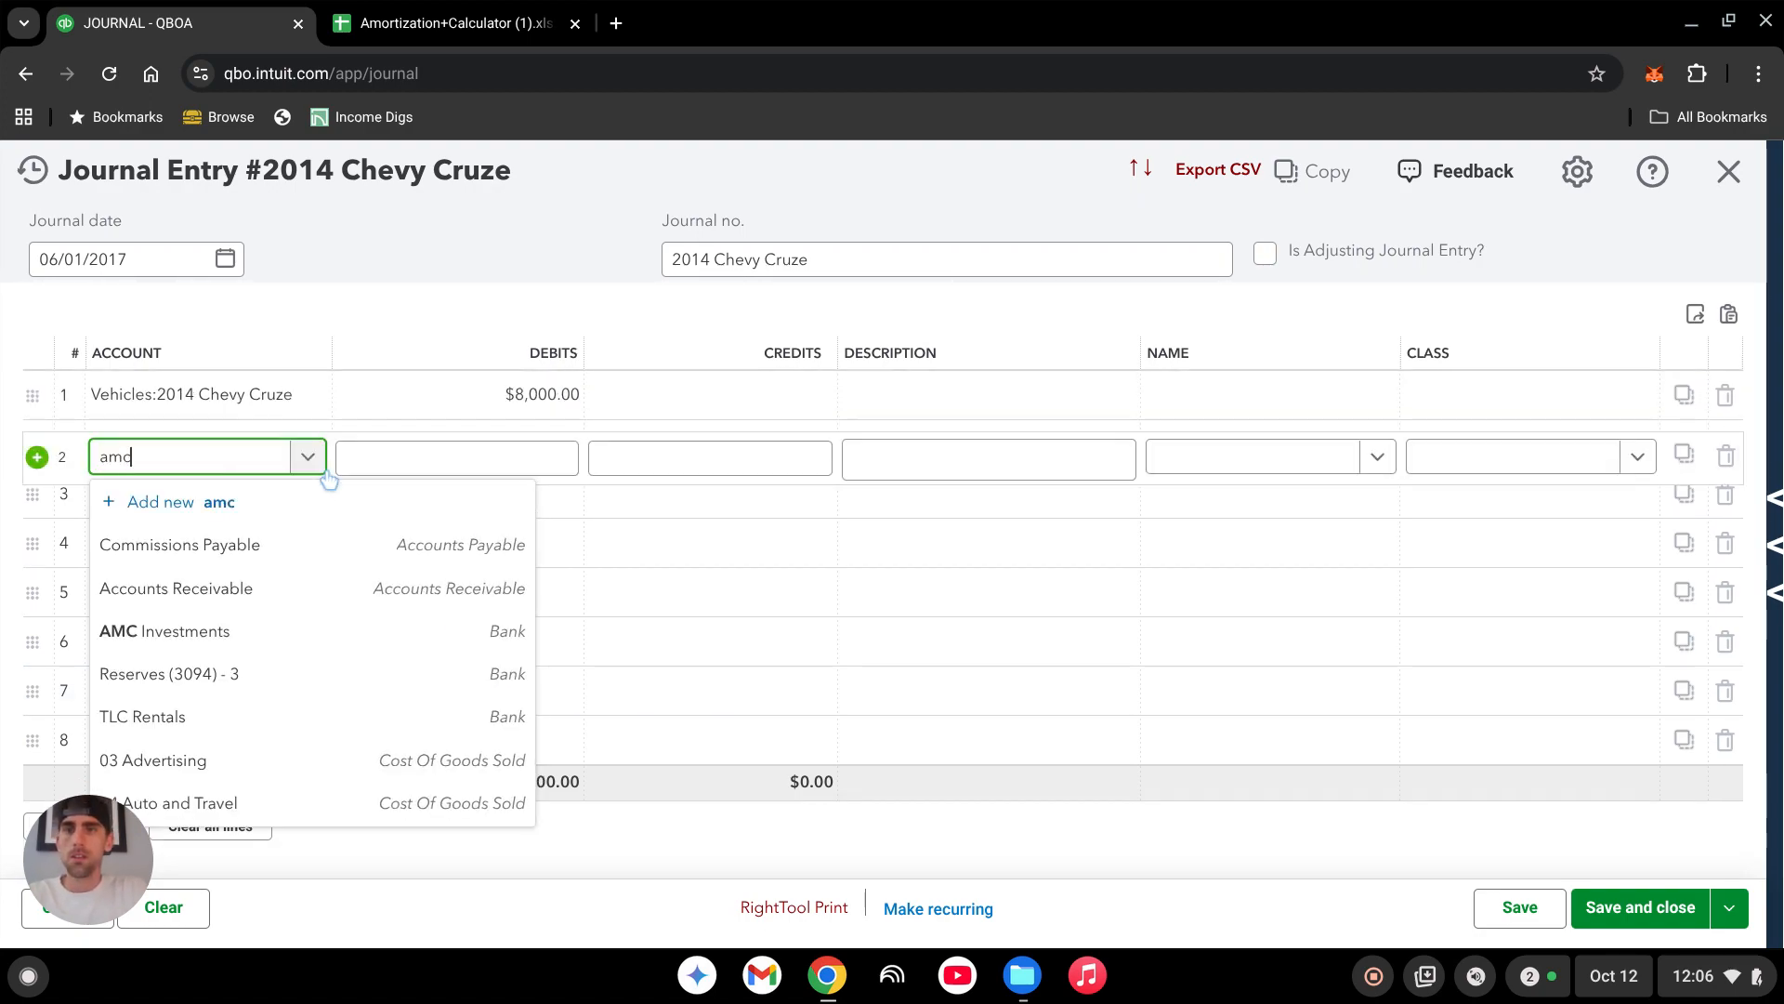
left_click(208, 549)
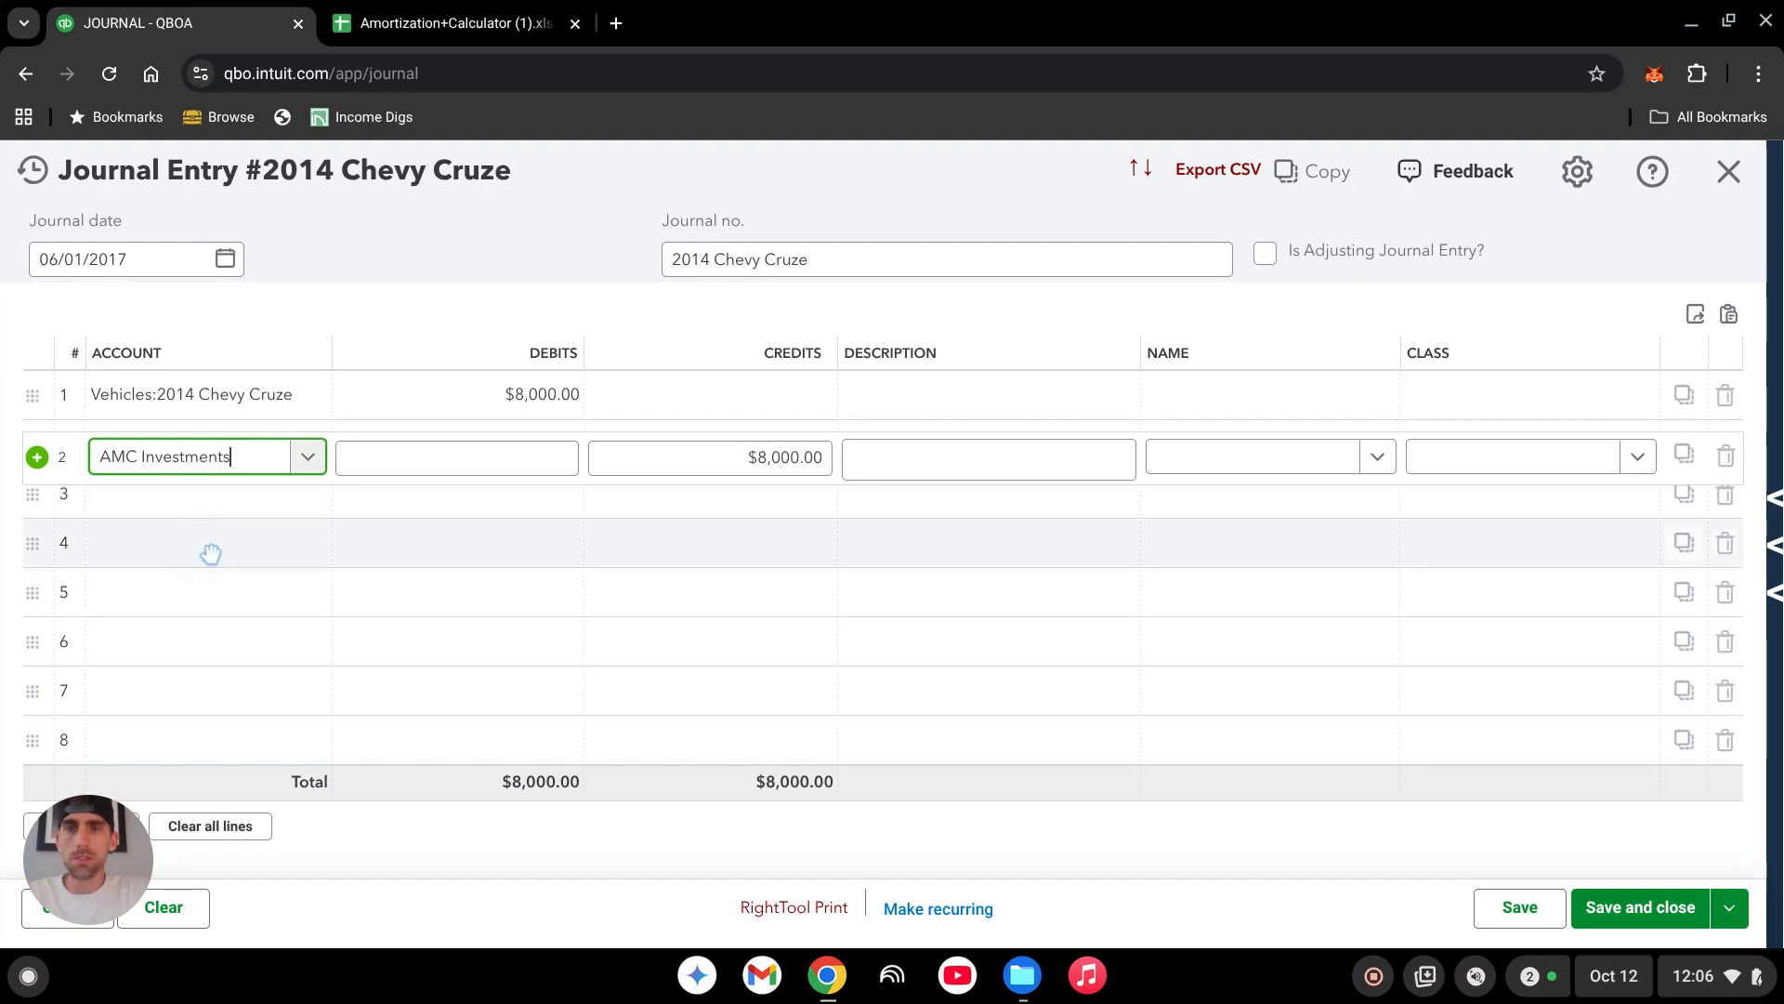
Save and close the 2014 Chevy Cruze journal entry without assigning classes.
left_click(1152, 828)
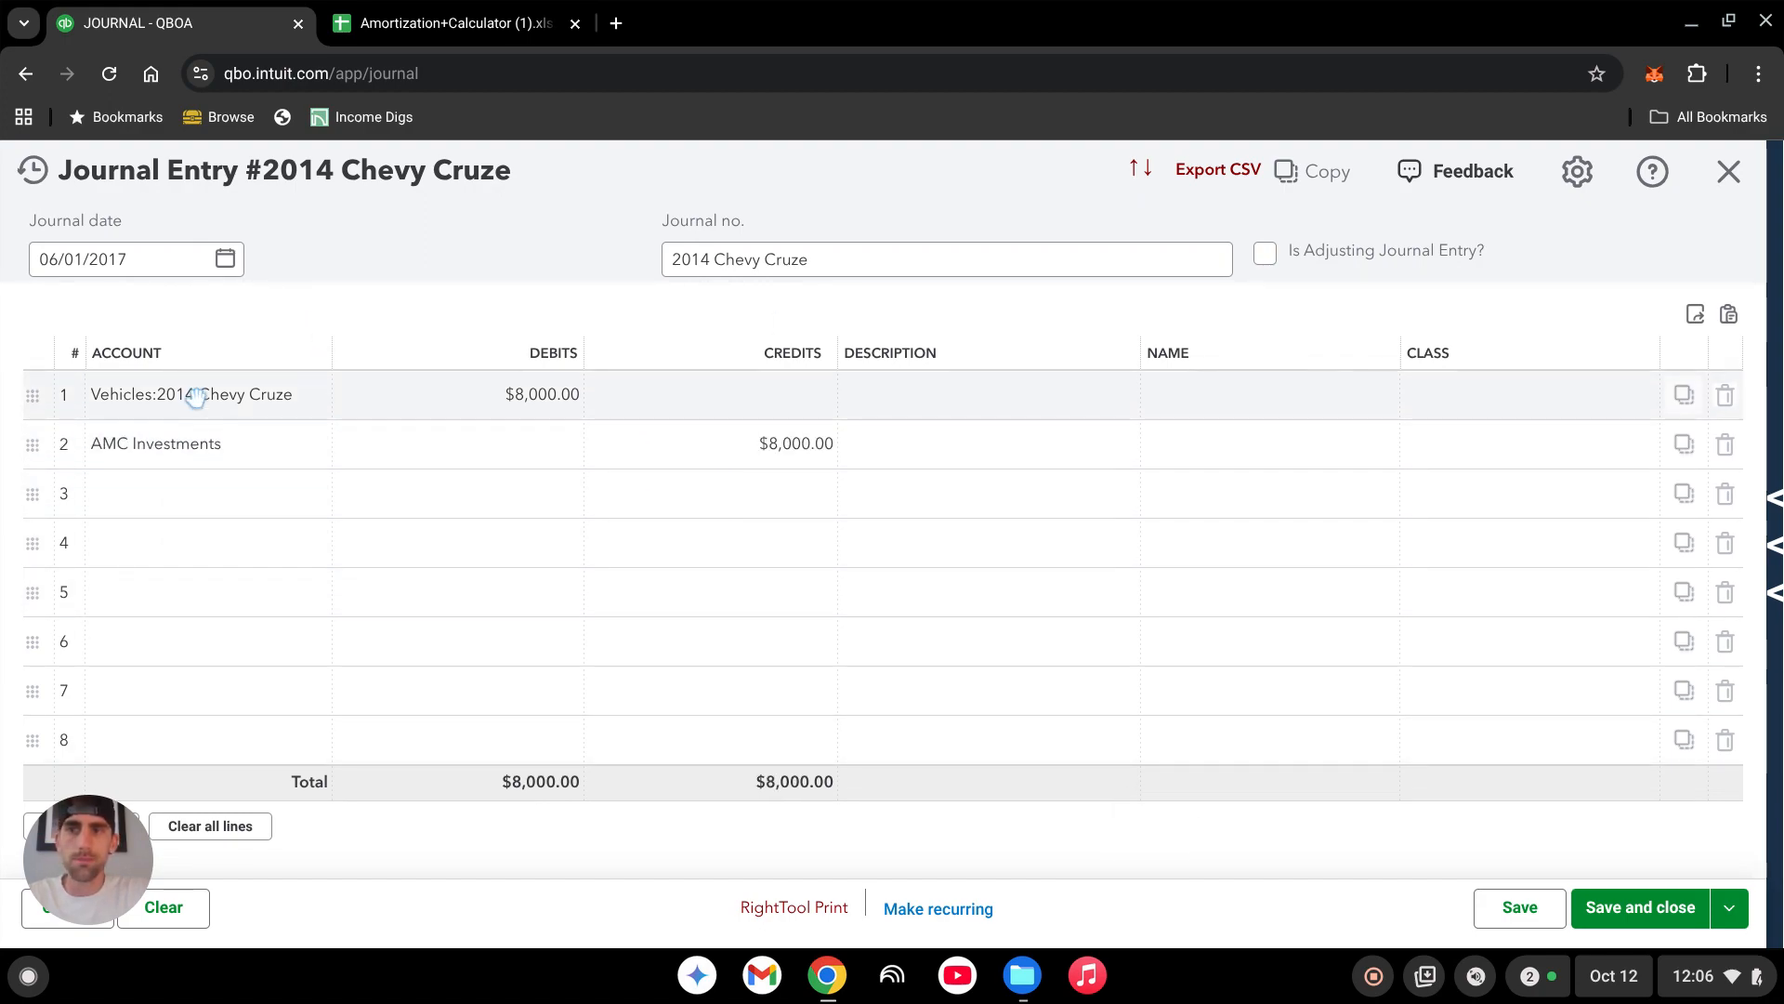
left_click(1640, 911)
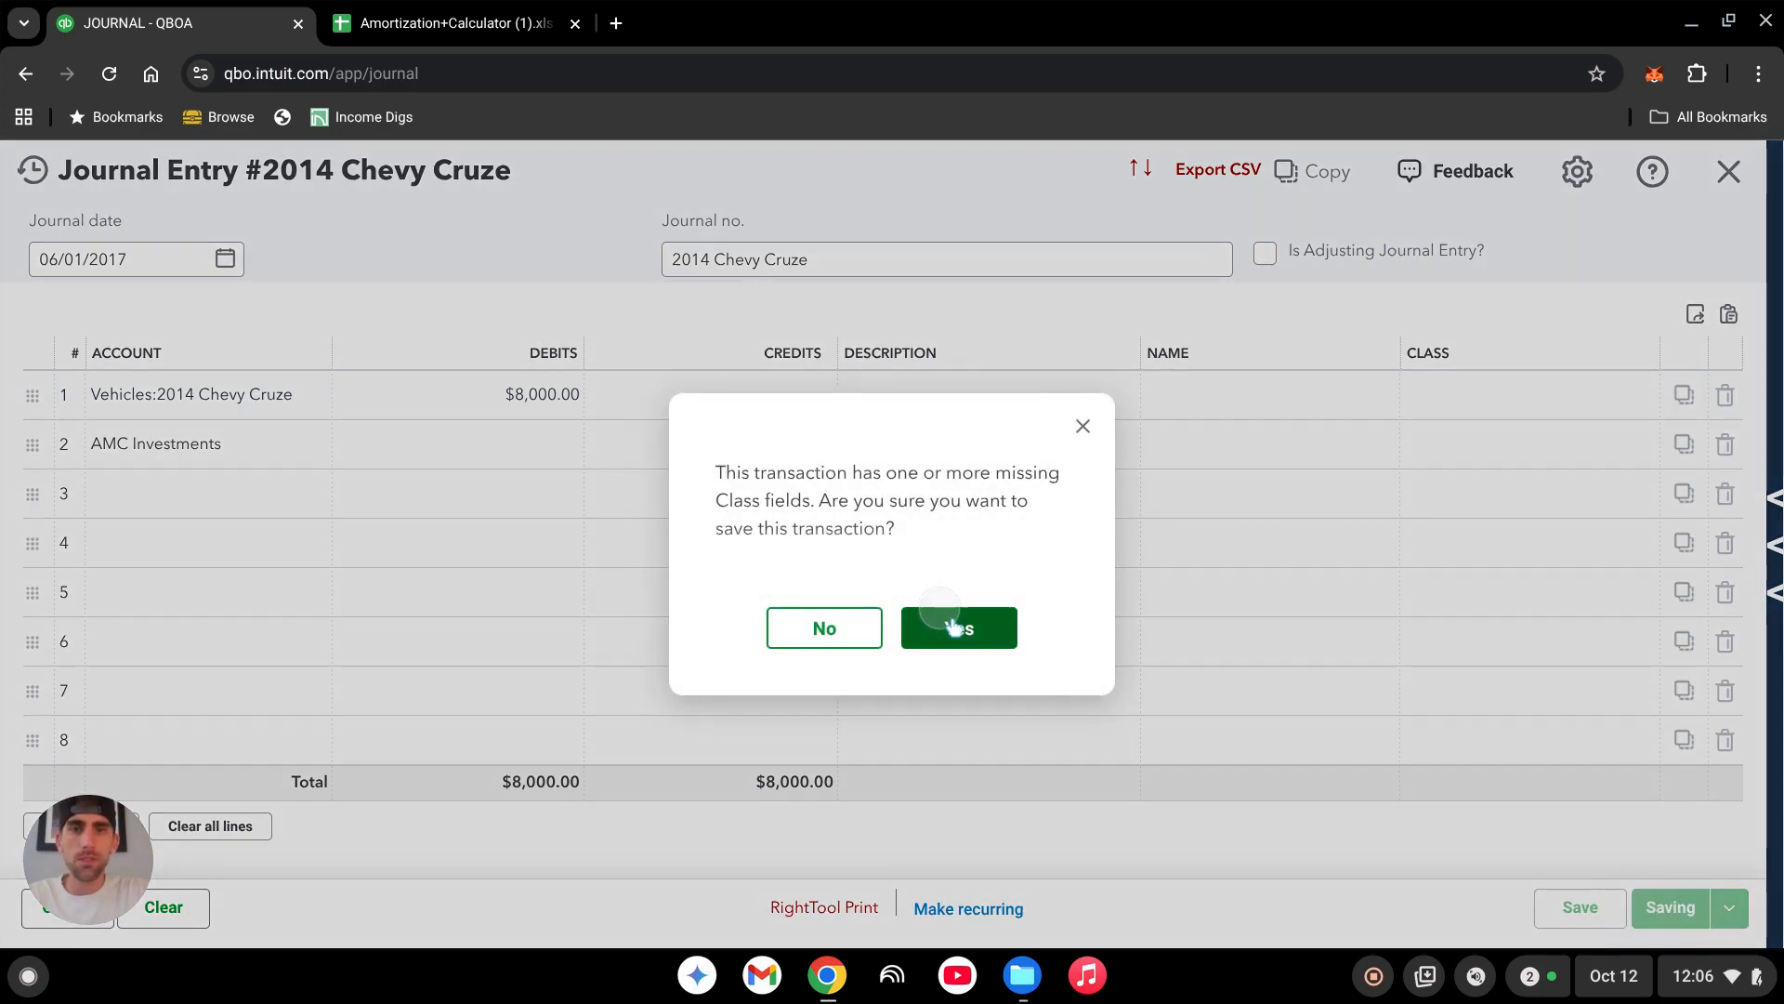
left_click(964, 629)
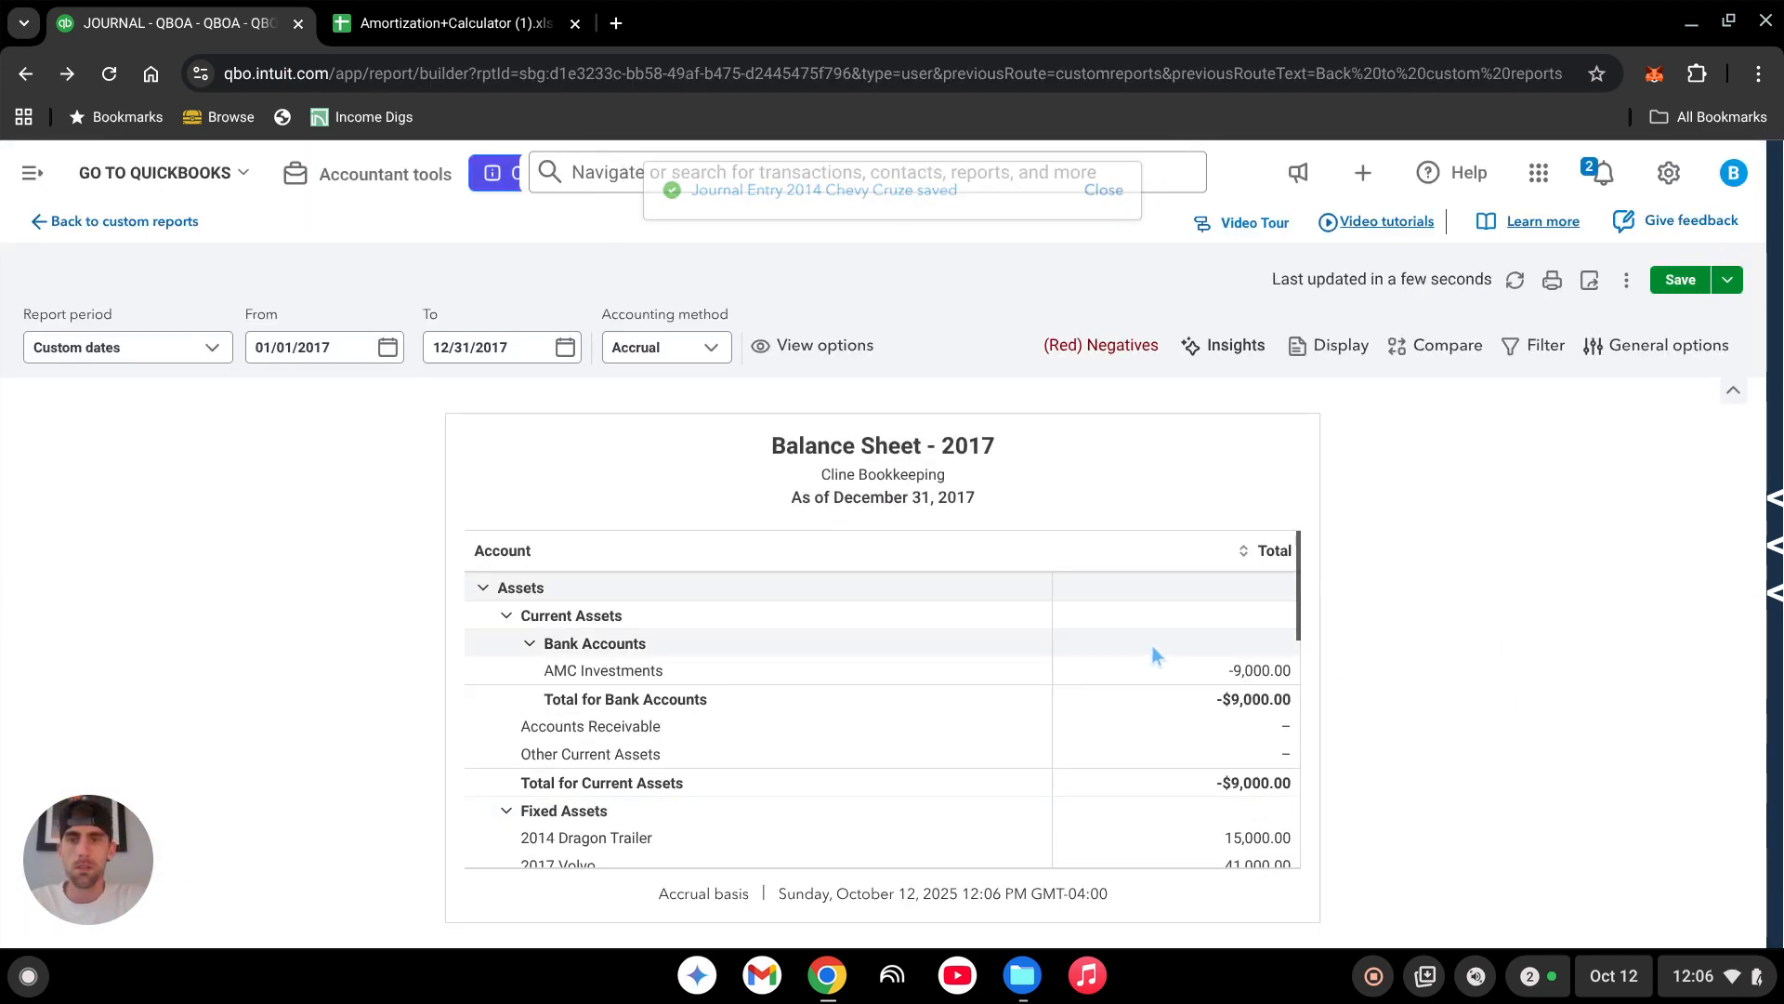
Review how the vehicles and trailer are grouped under Fixed Assets on the 2017 balance sheet.
scroll(1151, 645, "down", 5)
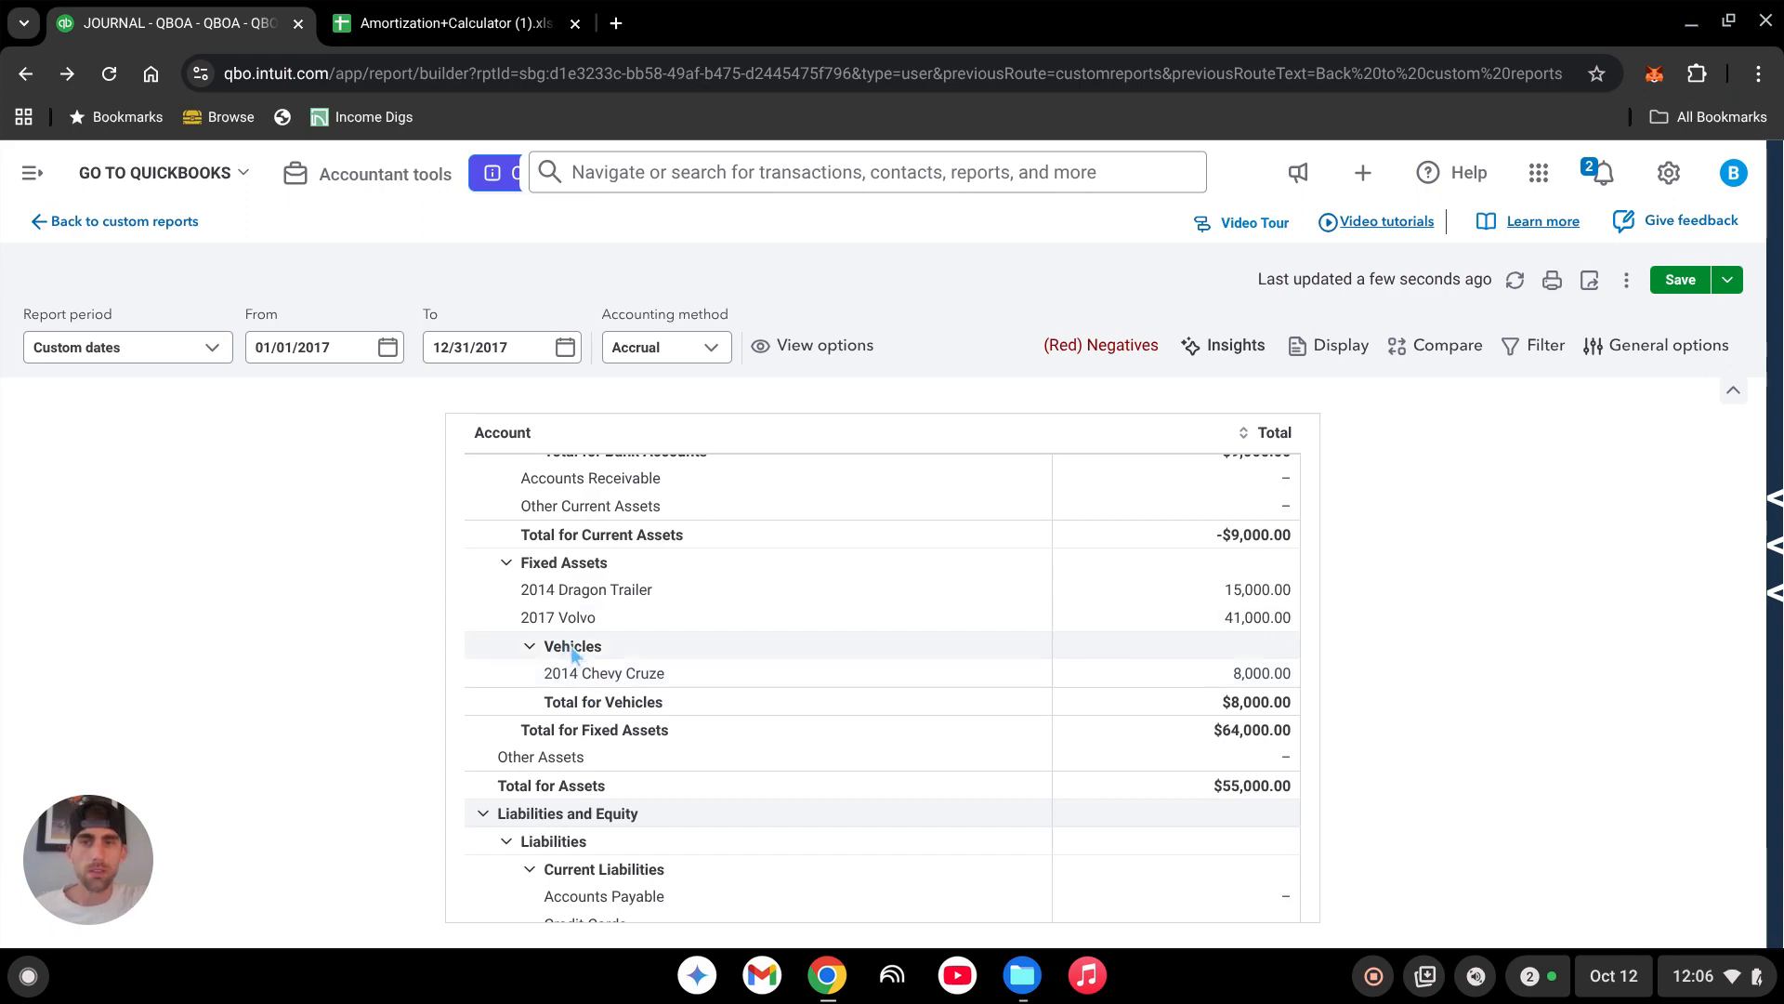
scroll(767, 641, "down", 2)
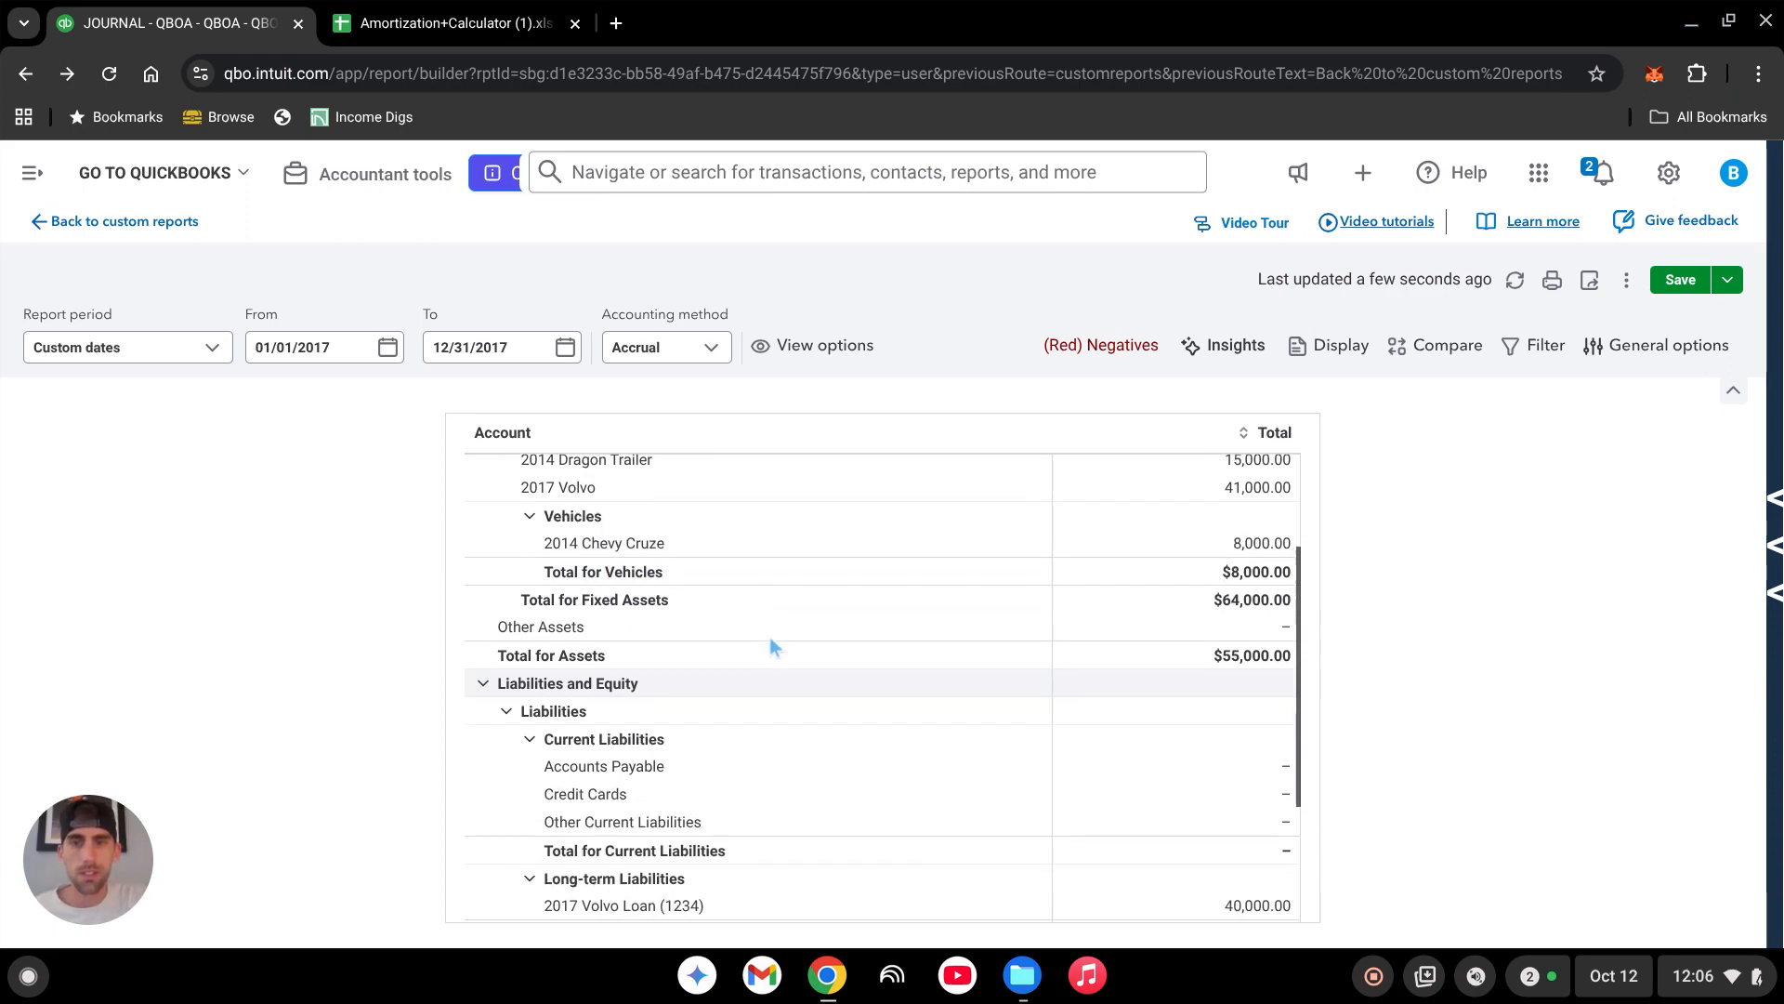
scroll(707, 650, "up", 2)
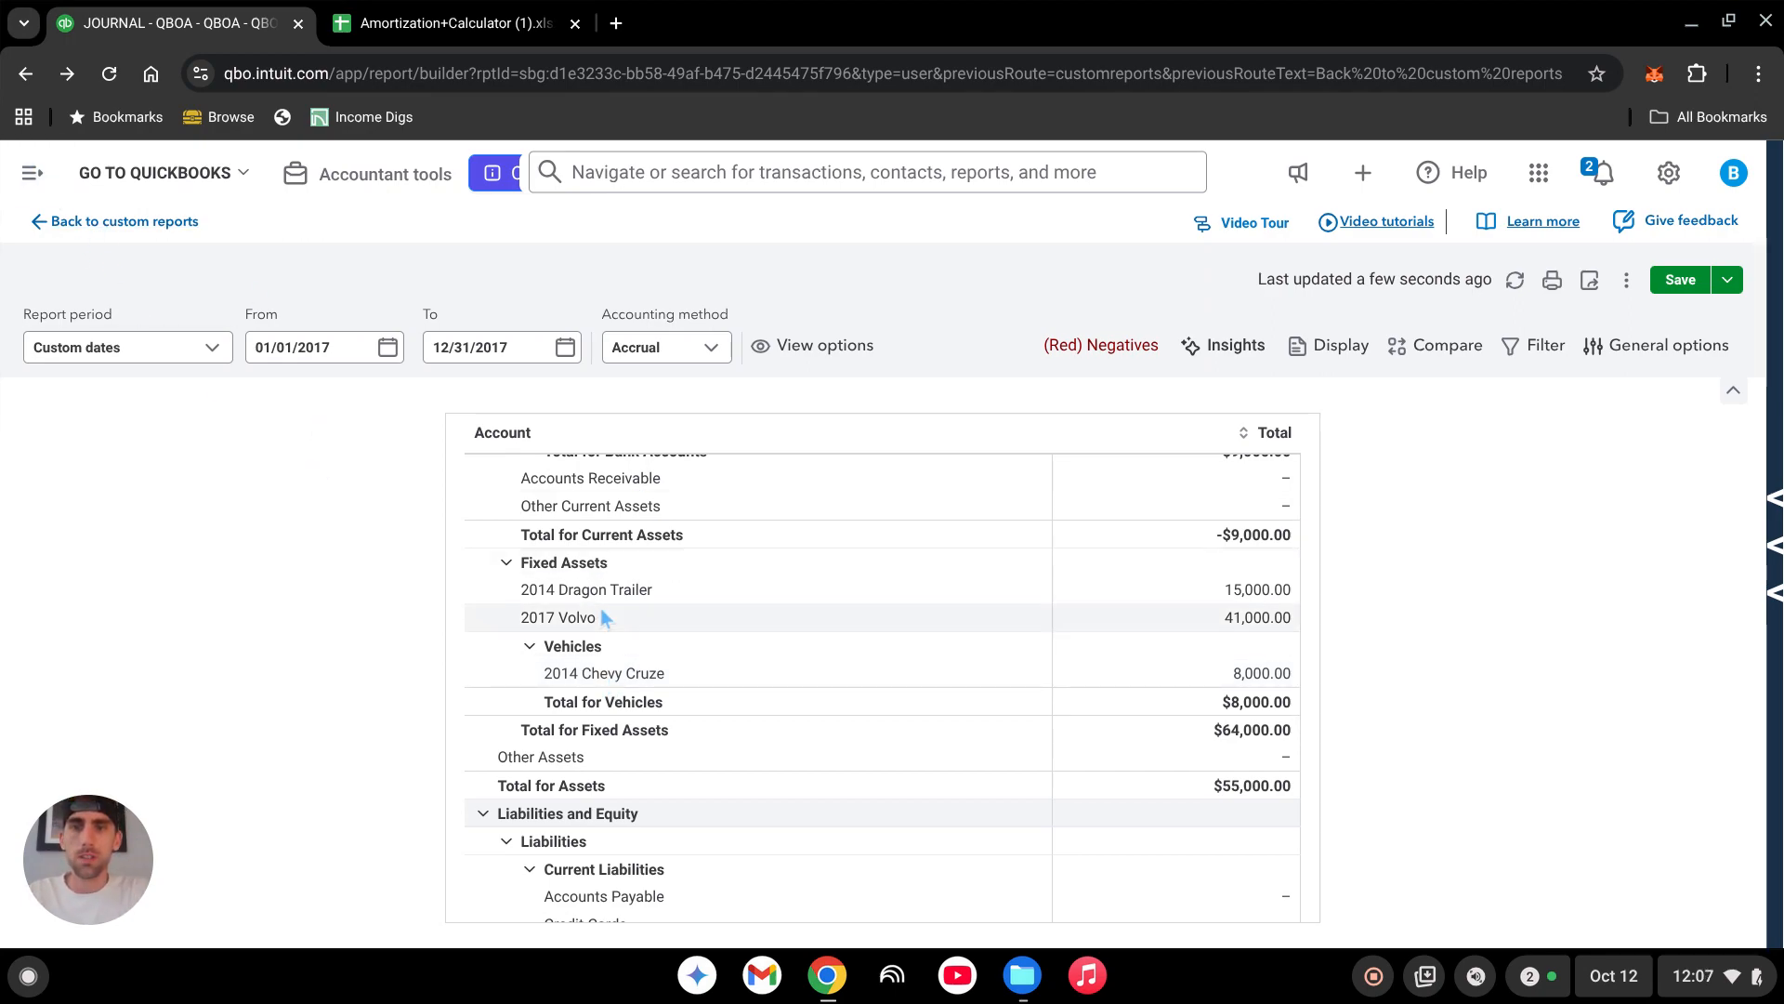
Open the chart of accounts and filter the account list by "volvo".
left_click(35, 177)
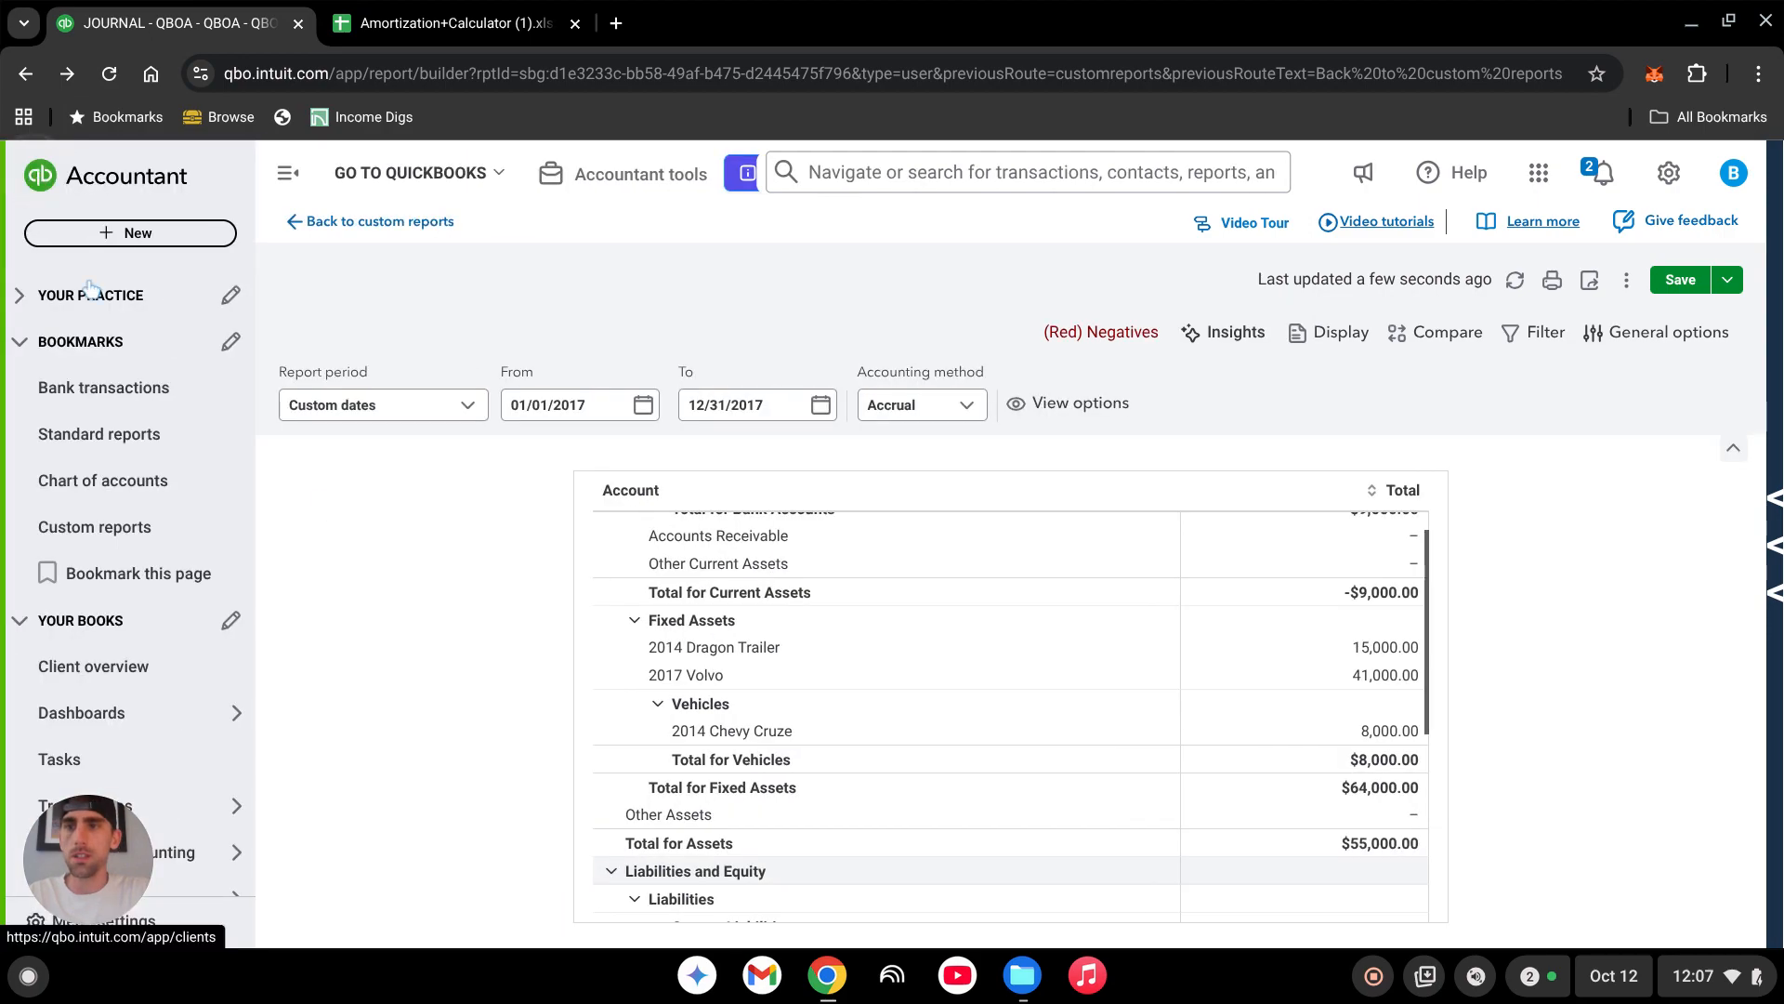
left_click(132, 493)
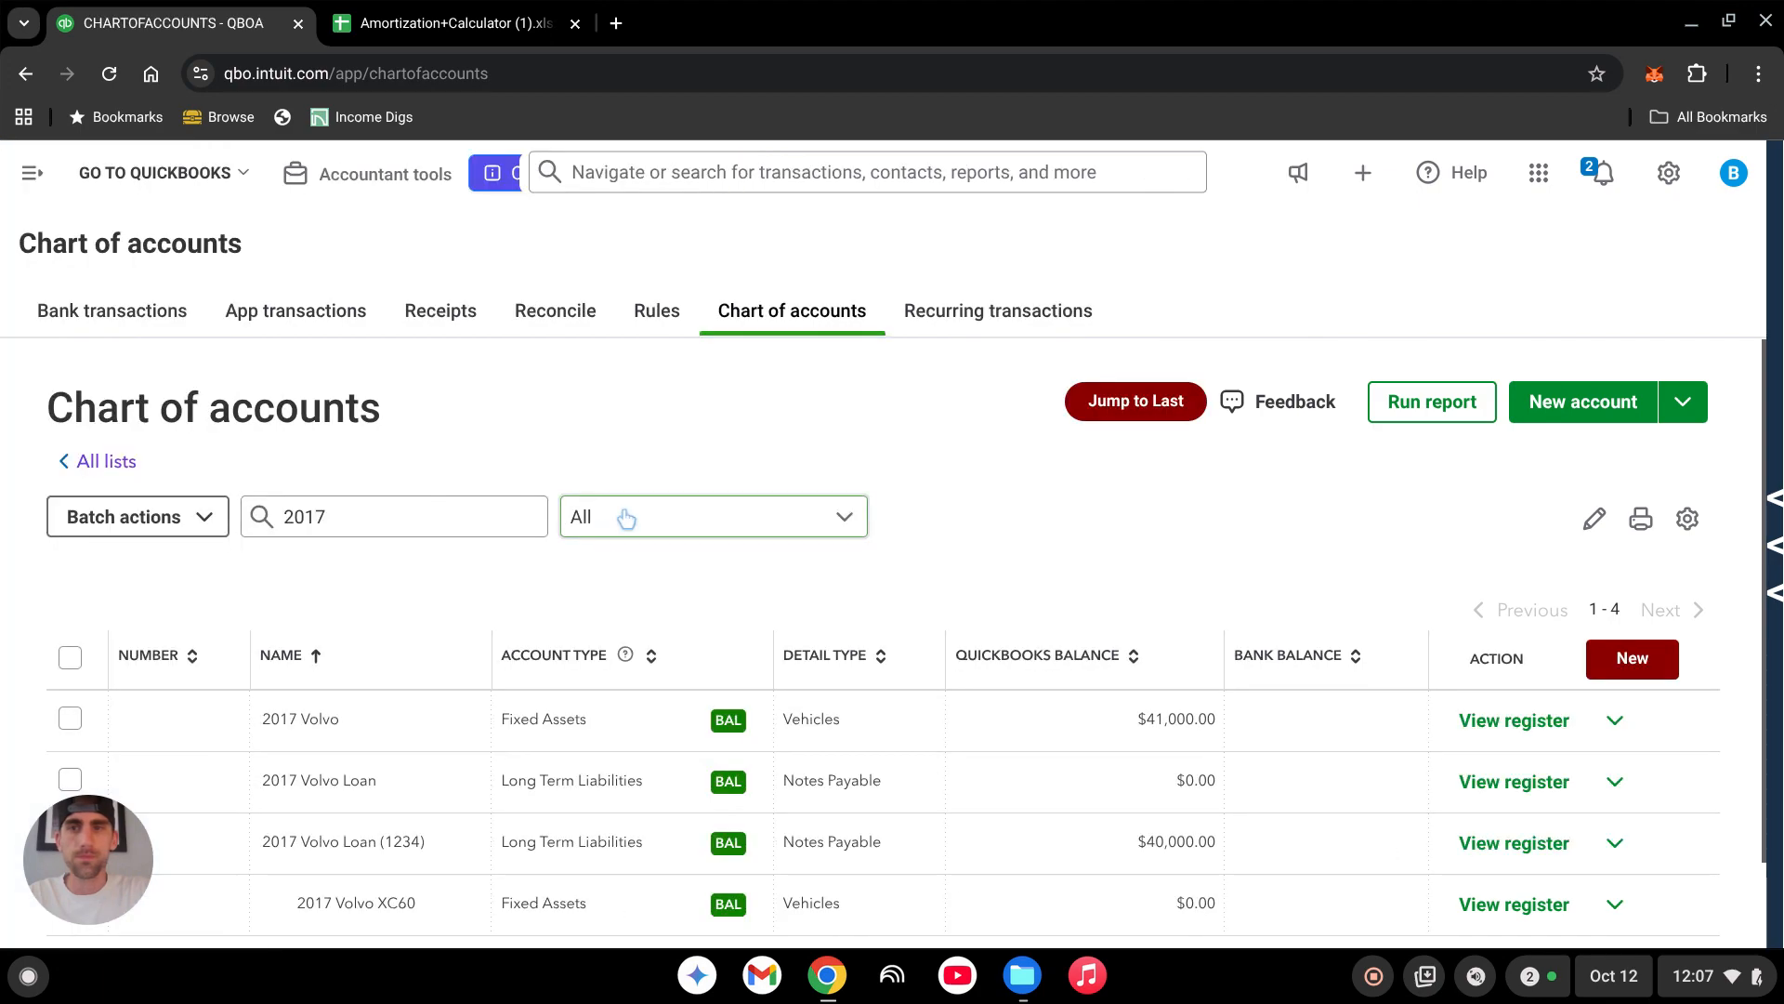
left_click(376, 514)
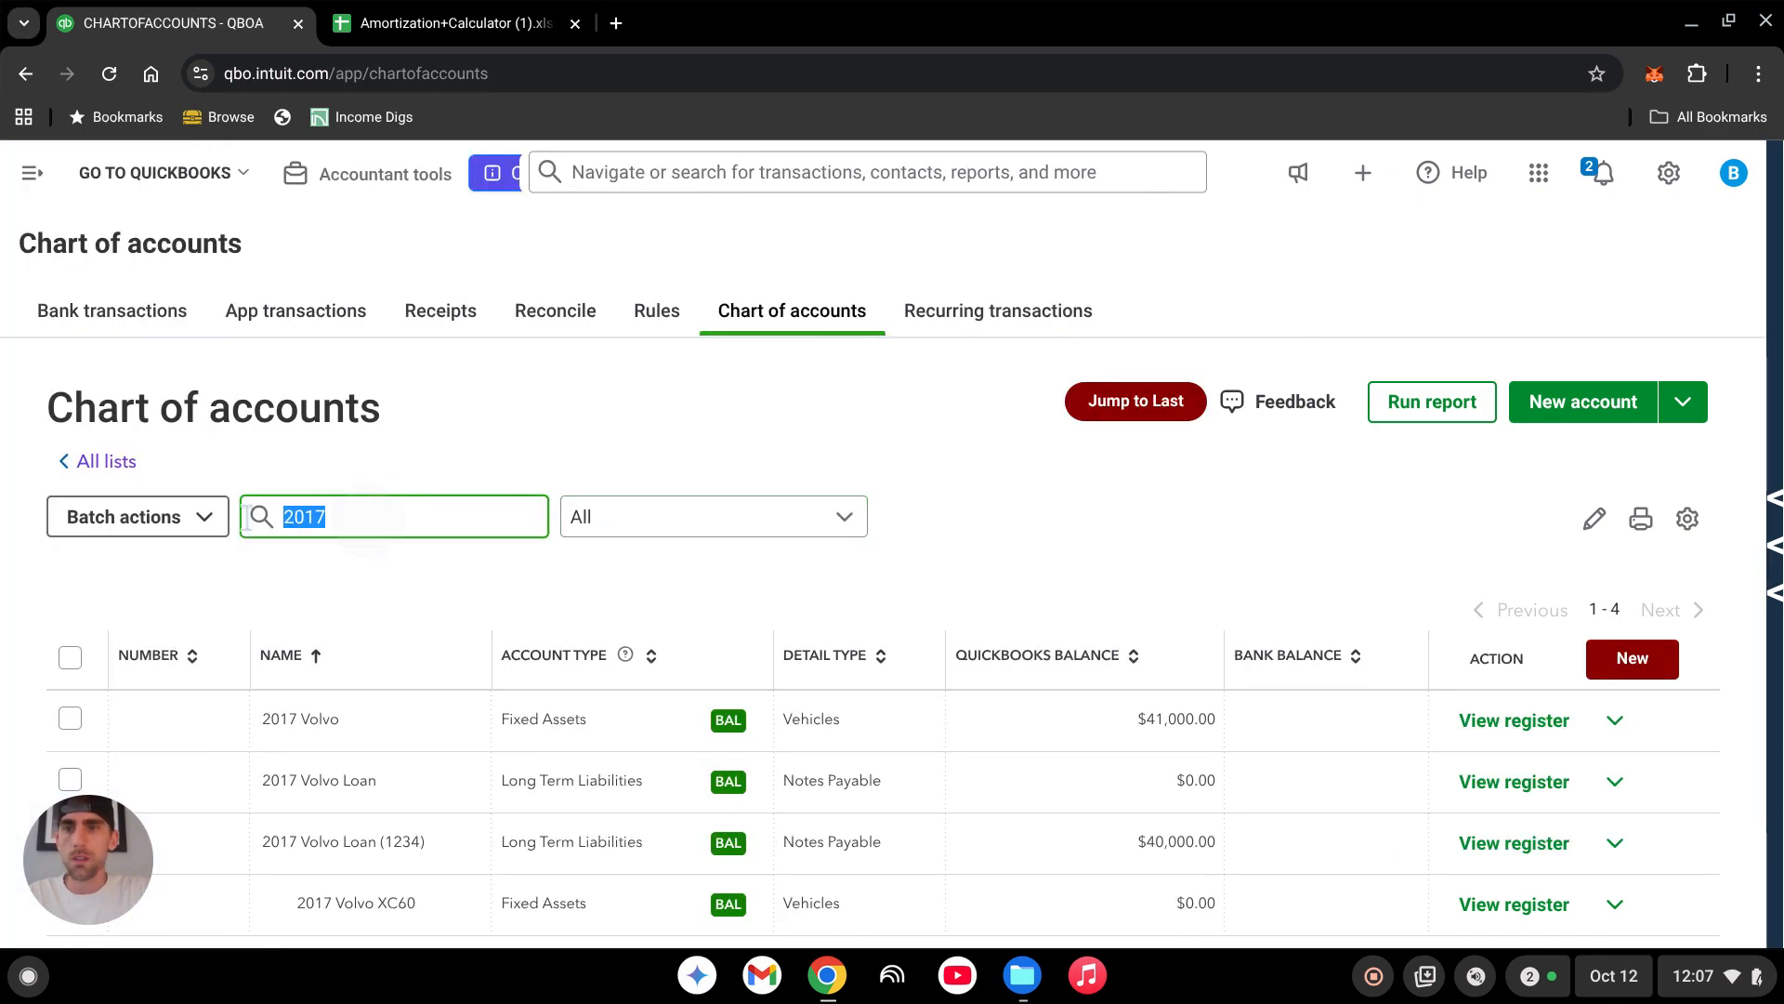
type("volvo")
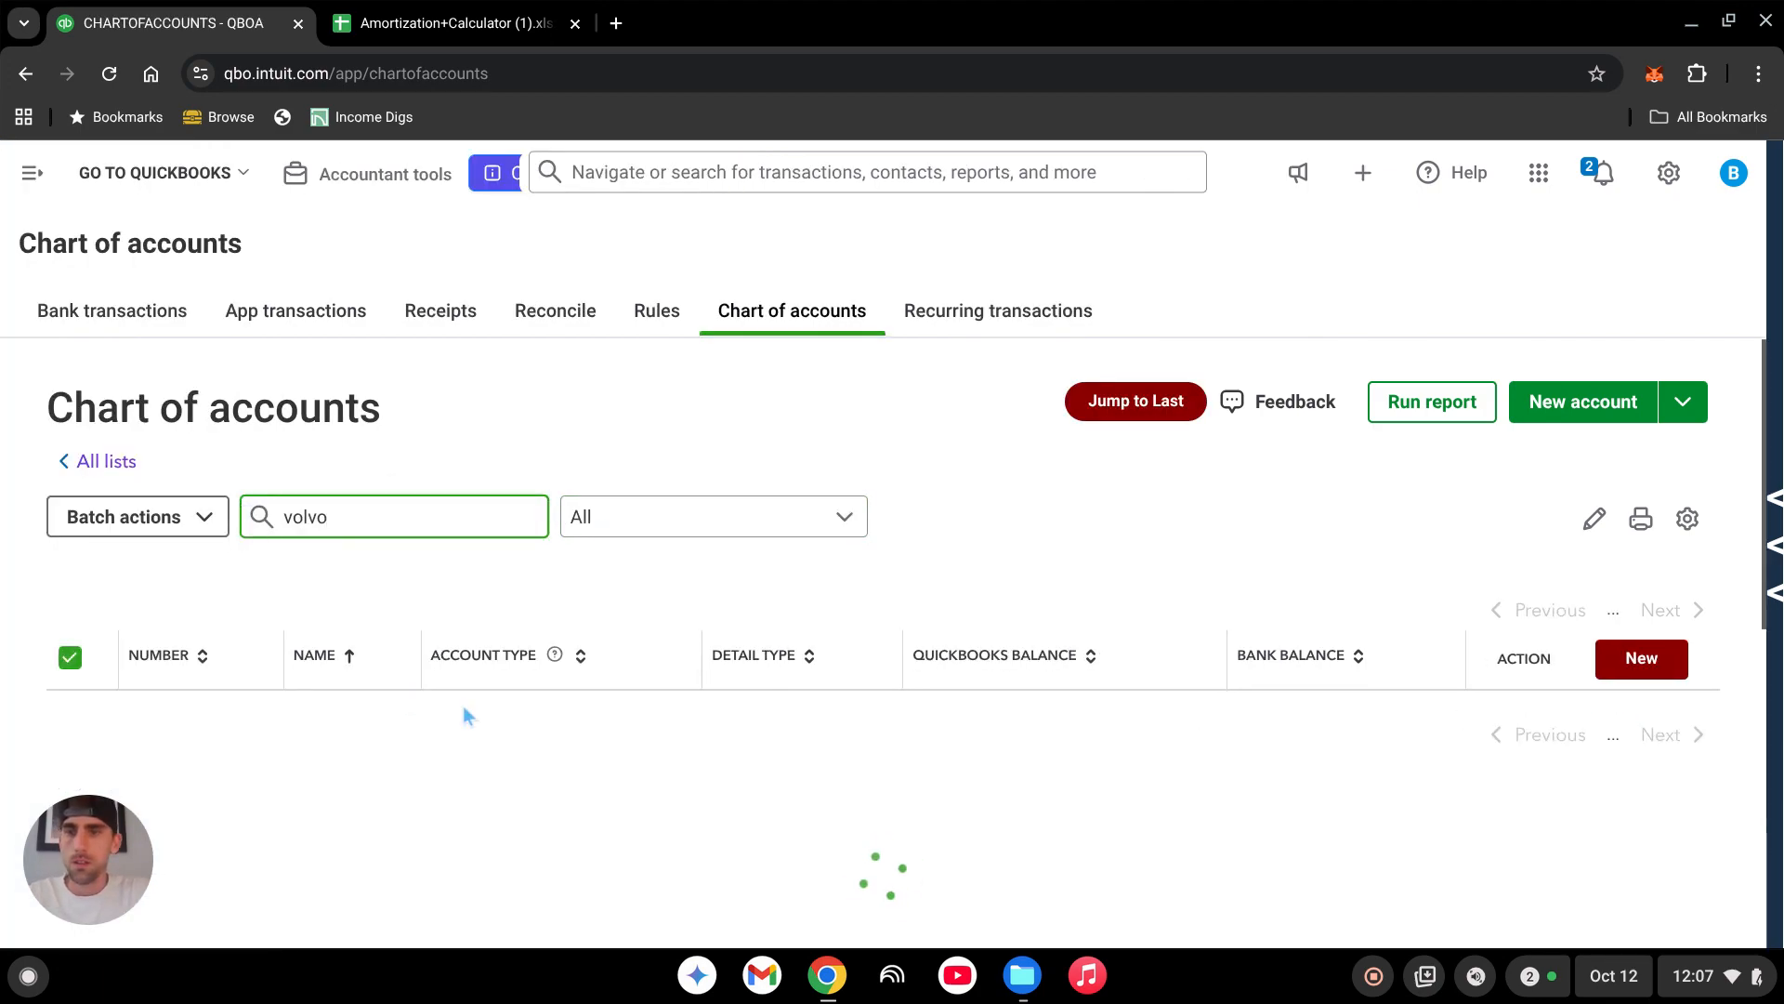
scroll(446, 664, "down", 1)
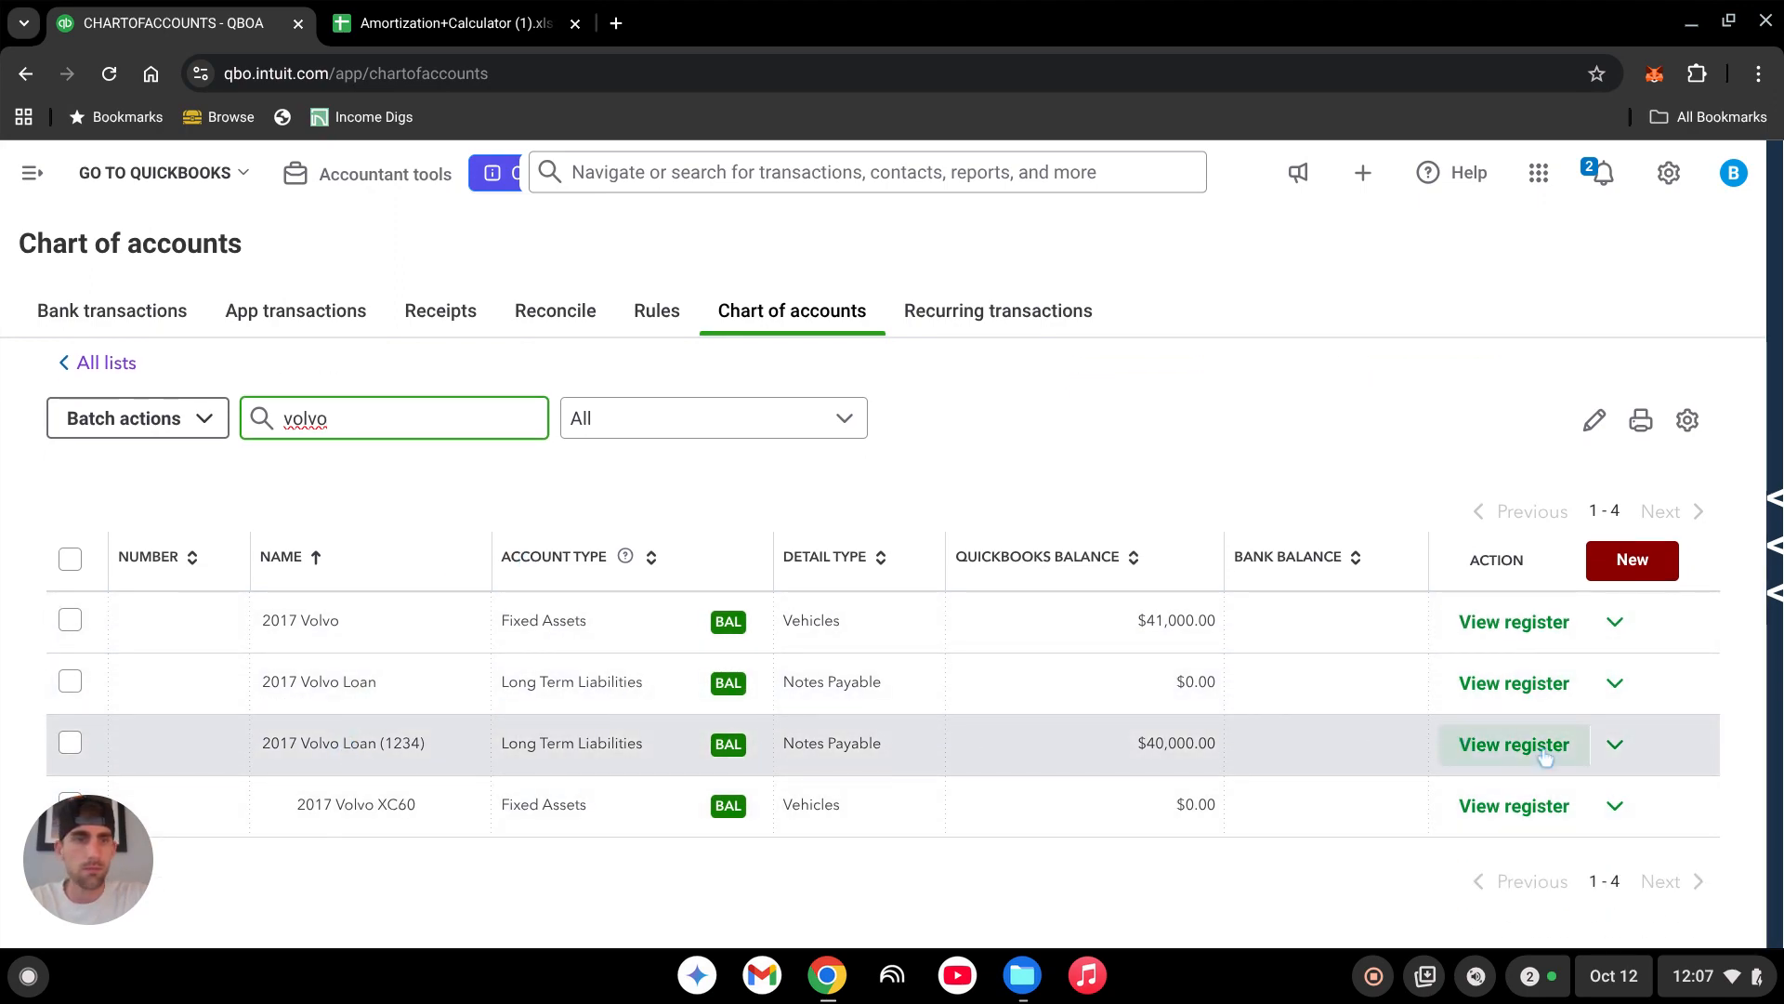
left_click(1613, 748)
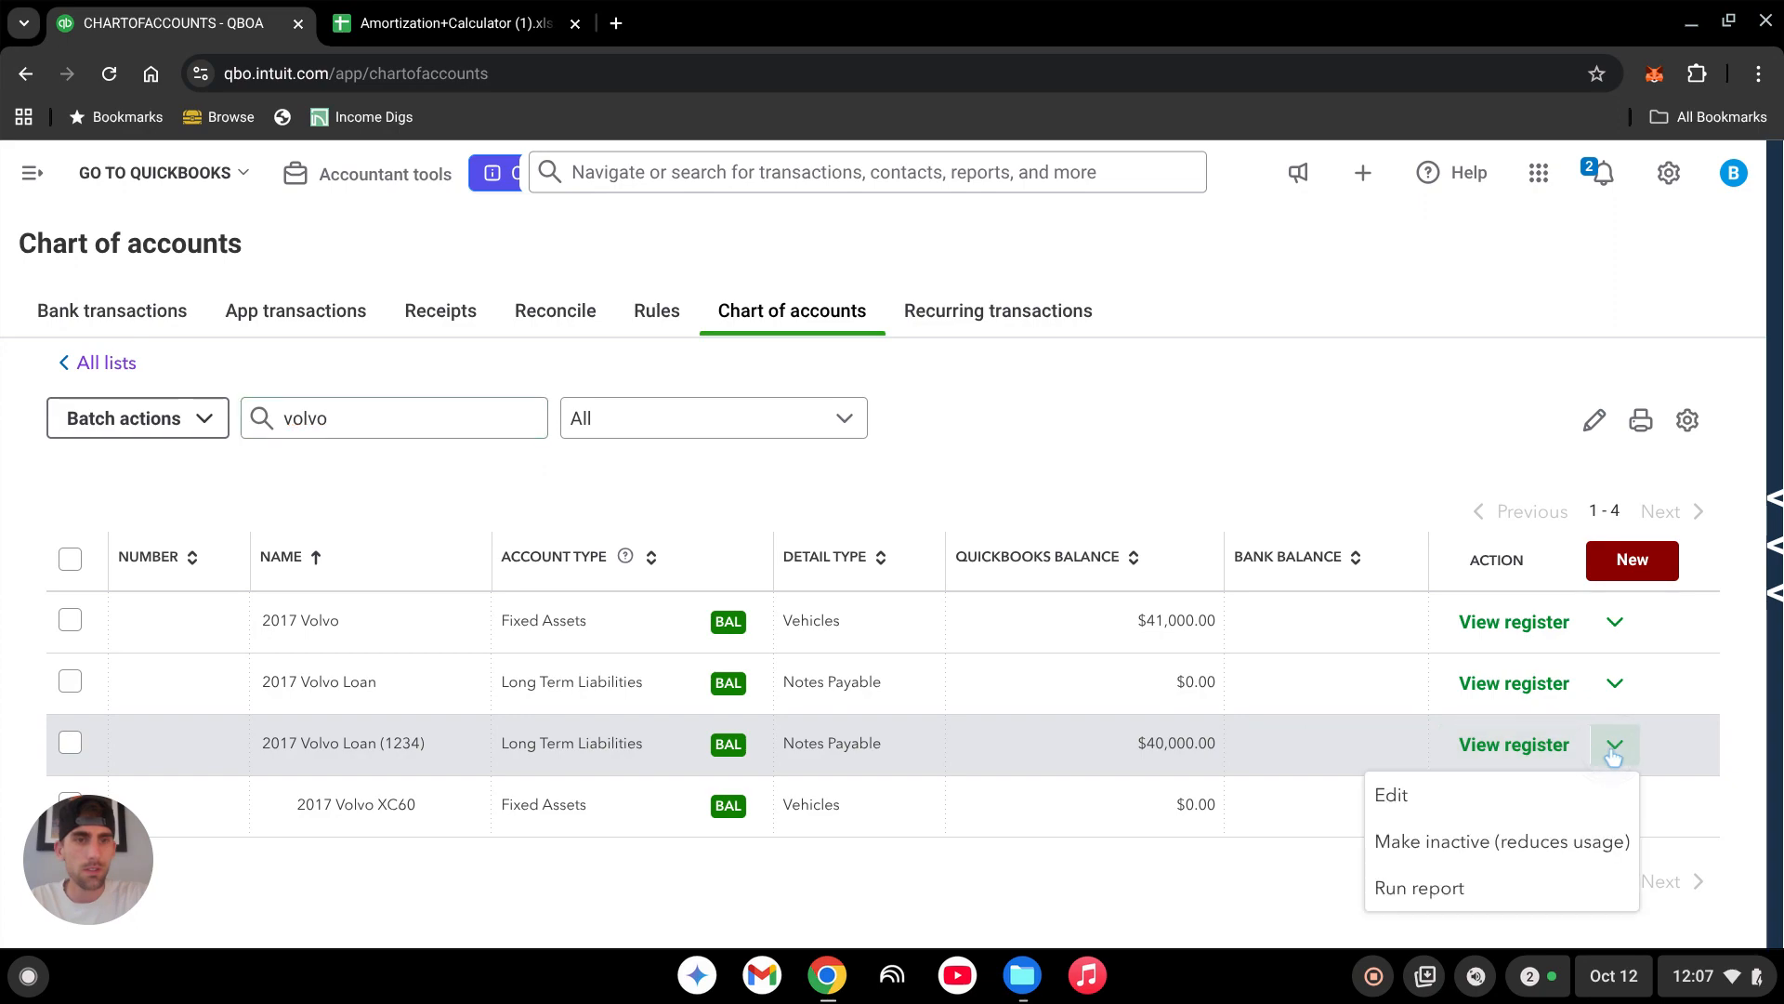
left_click(1412, 801)
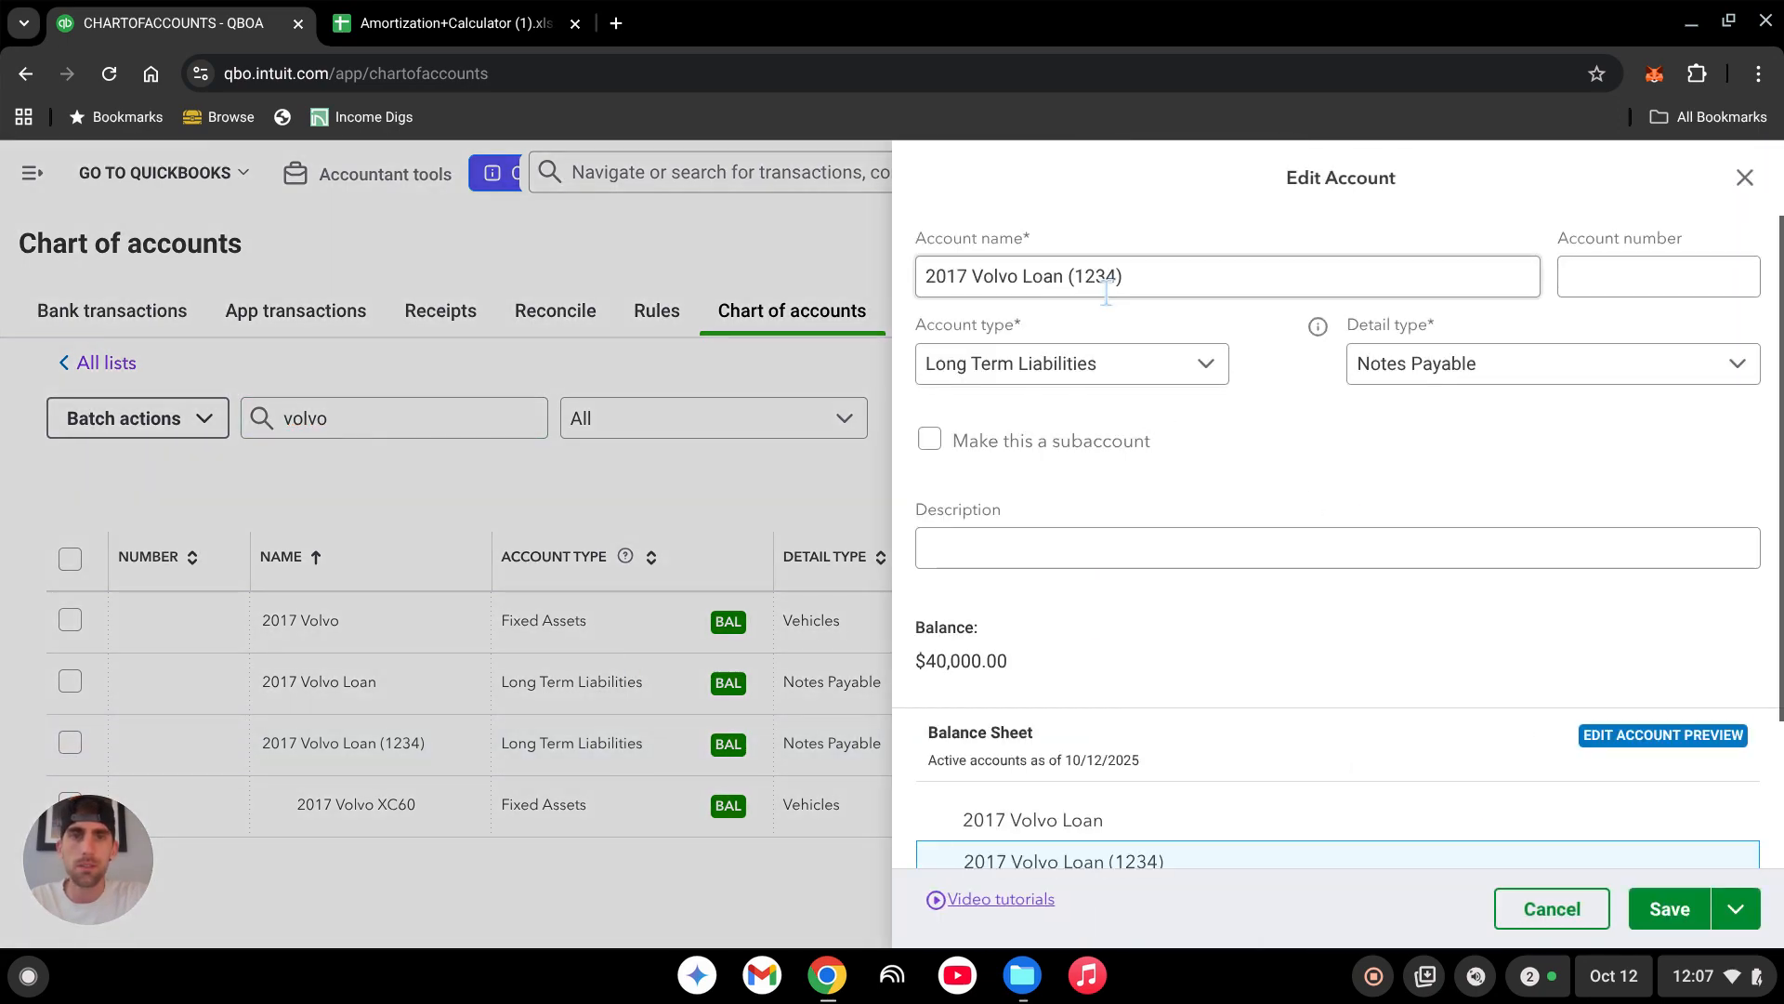
left_click(930, 442)
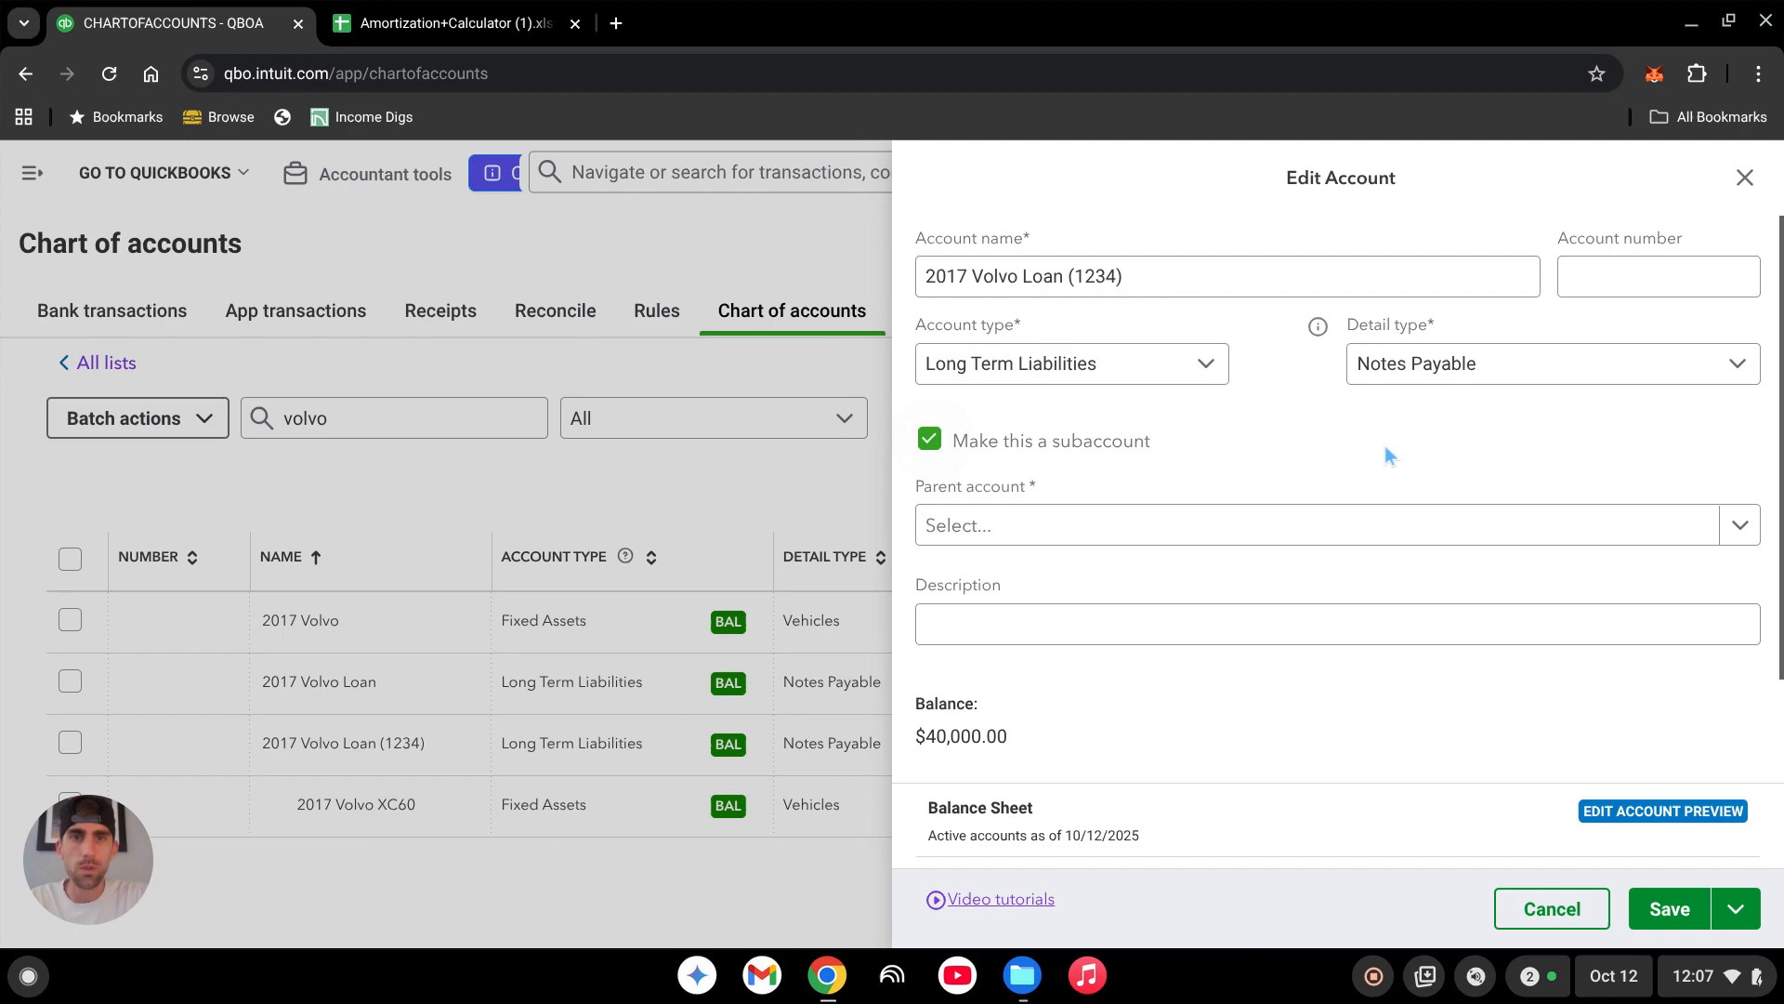
left_click(1736, 525)
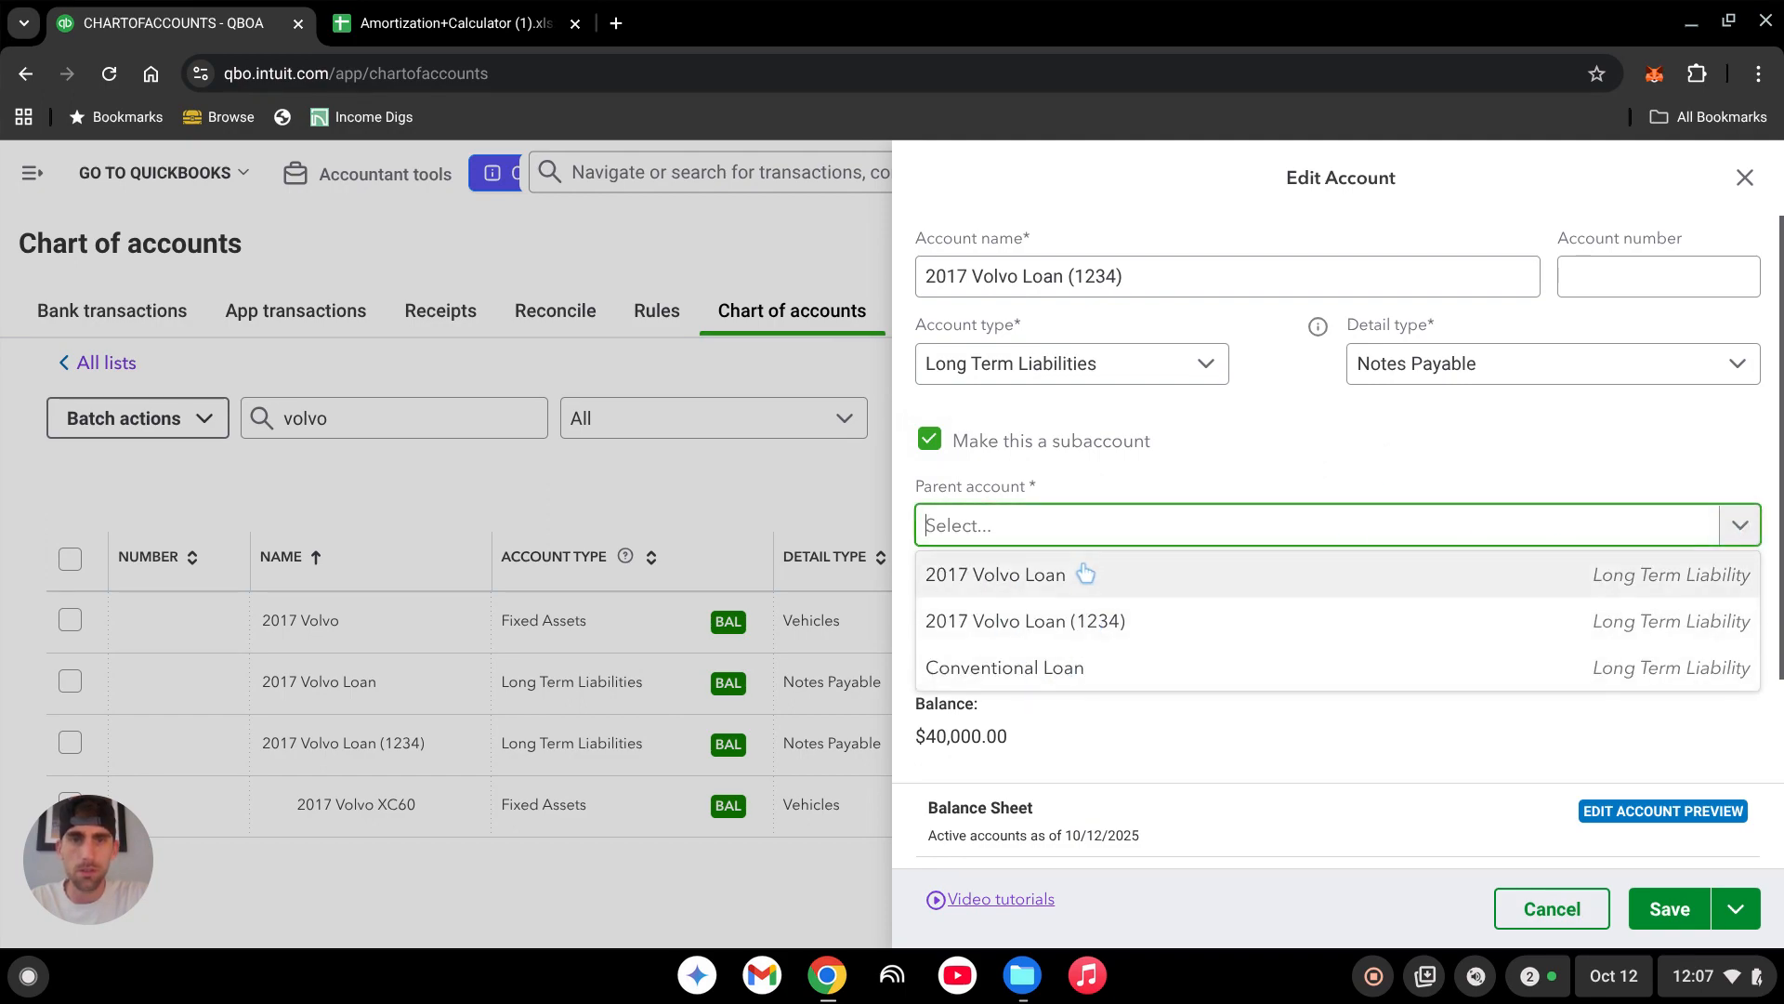
left_click(1350, 443)
left_click(1551, 909)
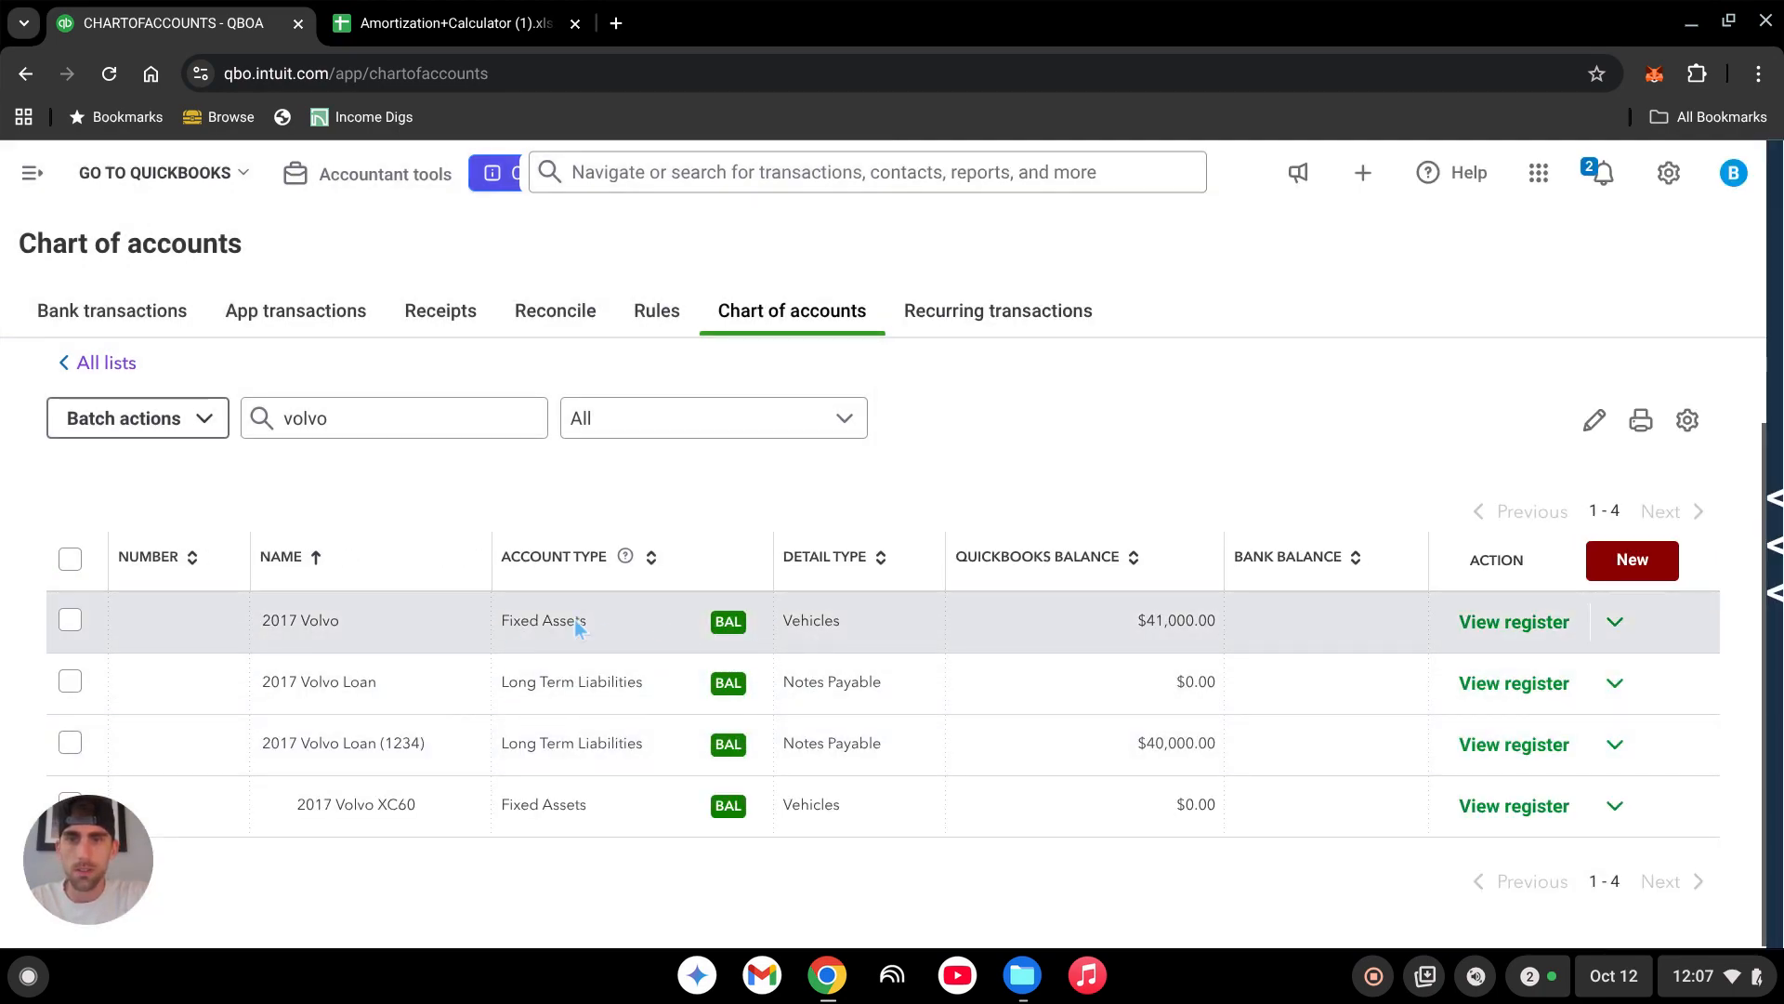
Make the 2017 Volvo fixed asset account a subaccount of Vehicles and save it.
left_click(1622, 627)
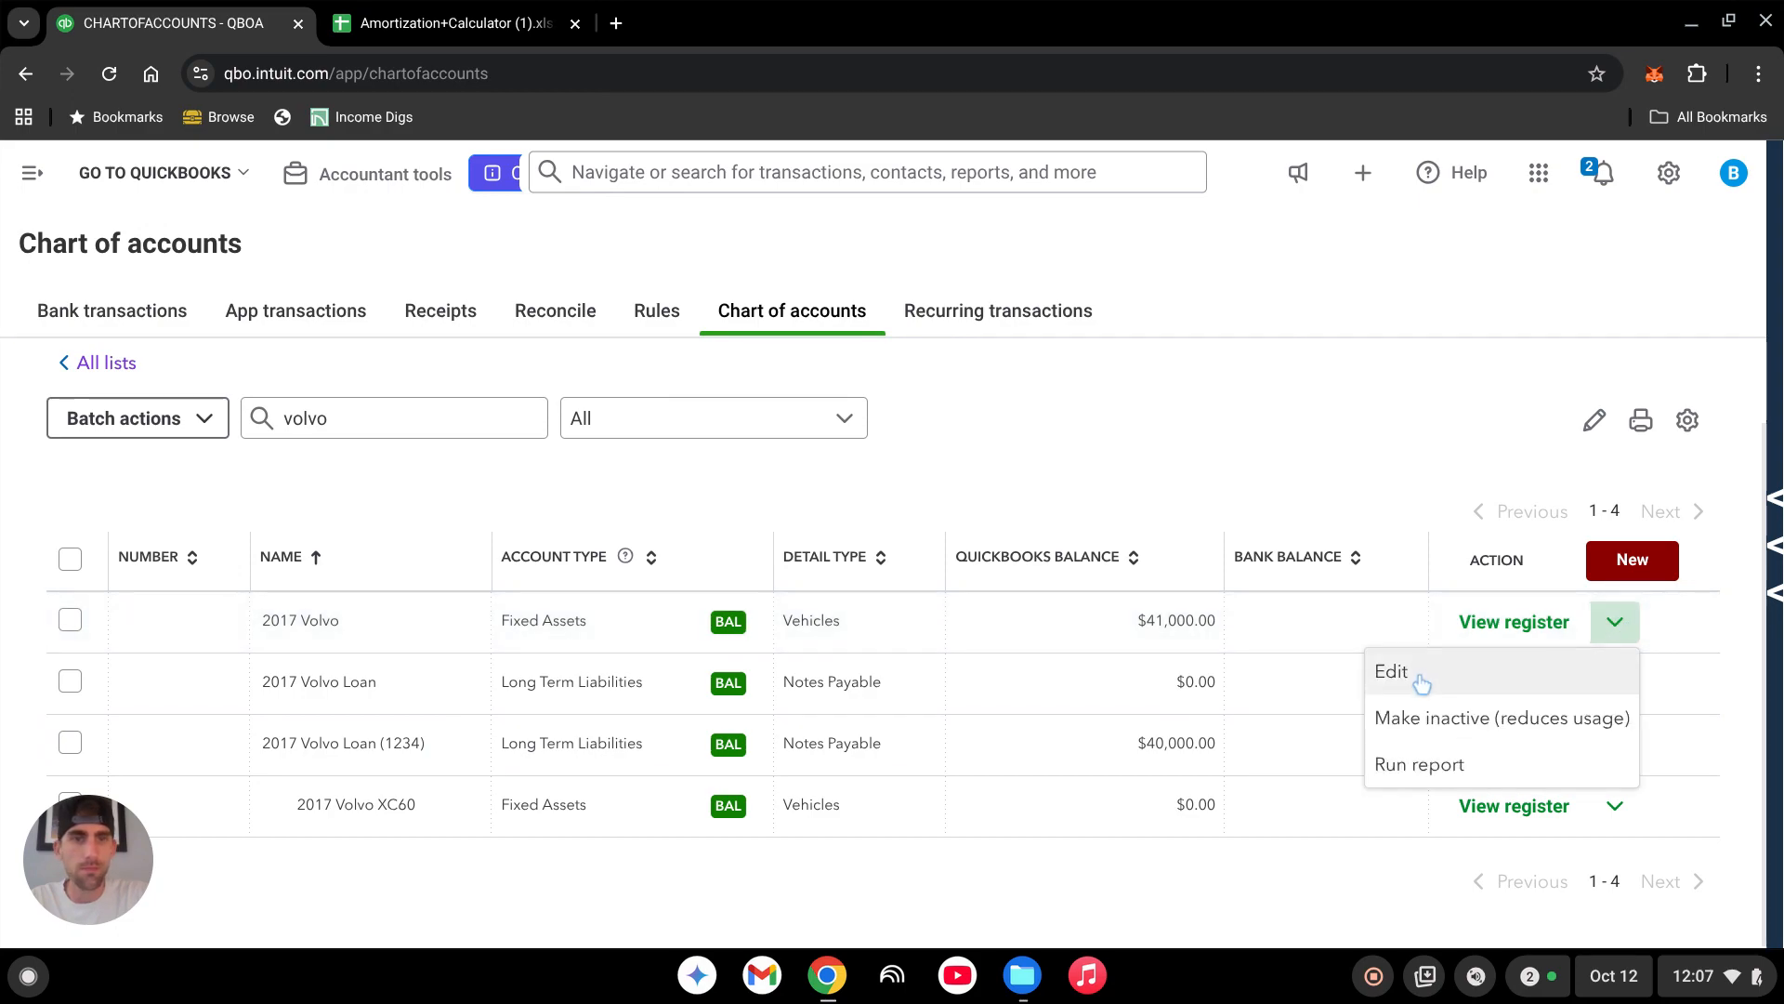
left_click(1408, 676)
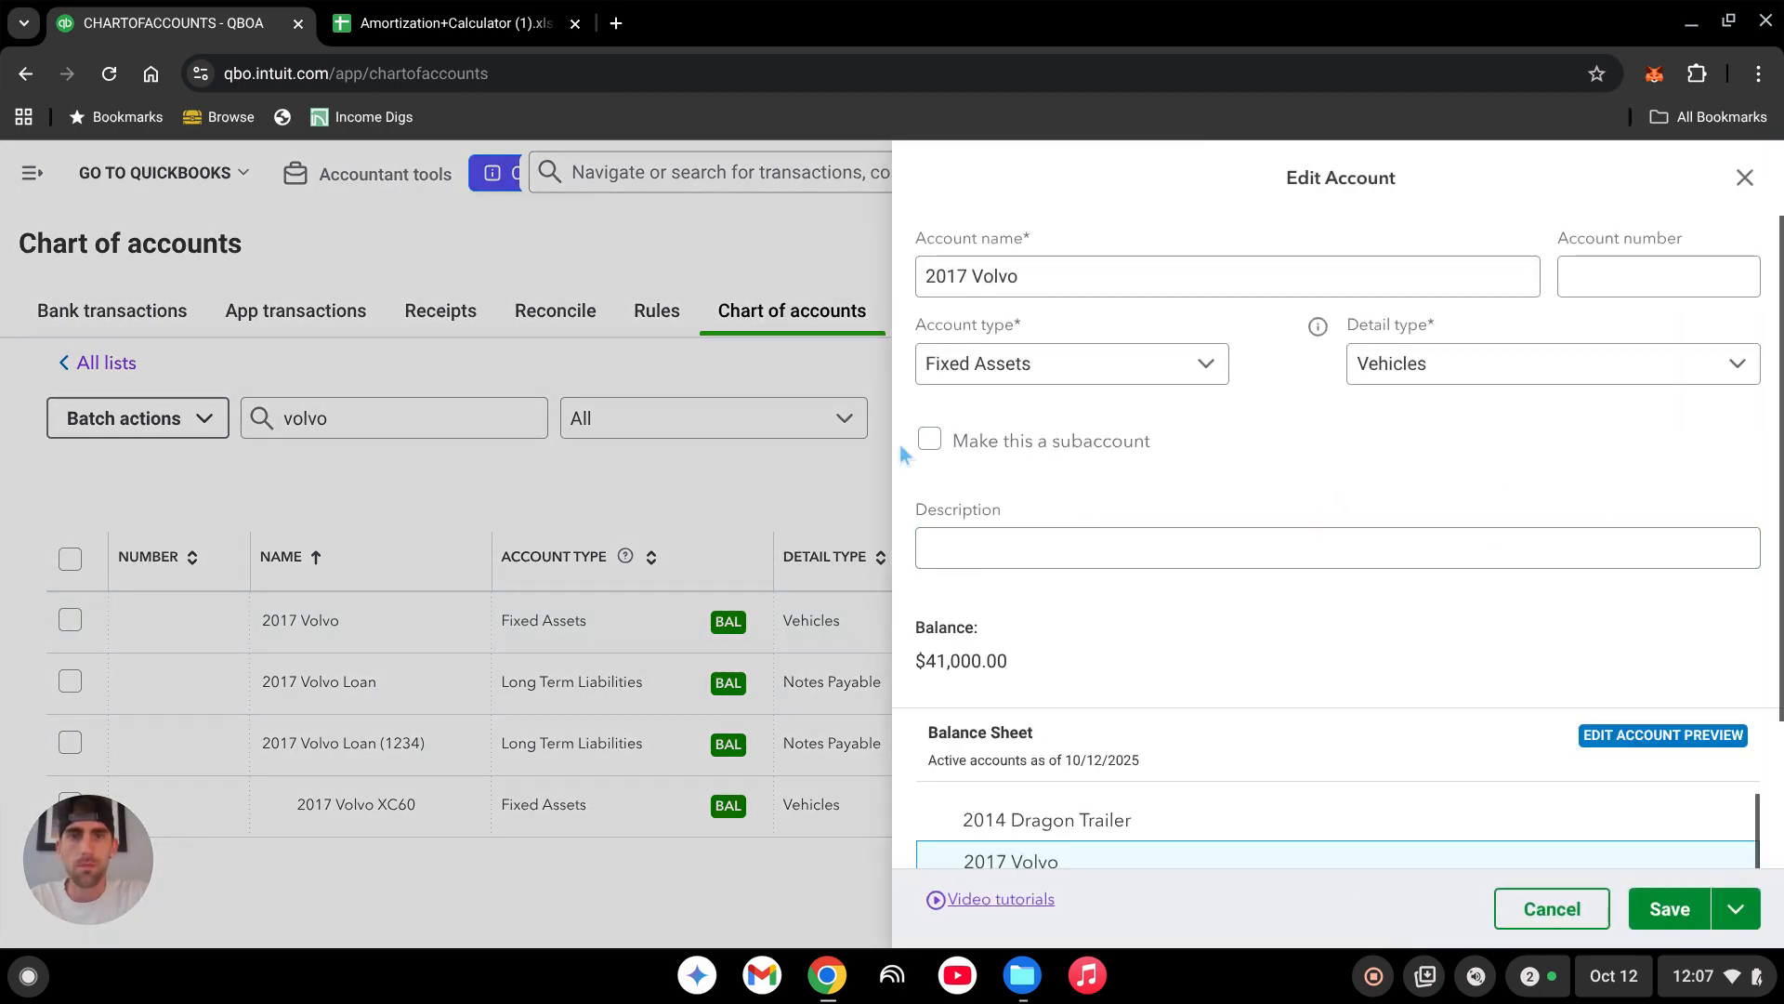
left_click(929, 440)
left_click(1248, 539)
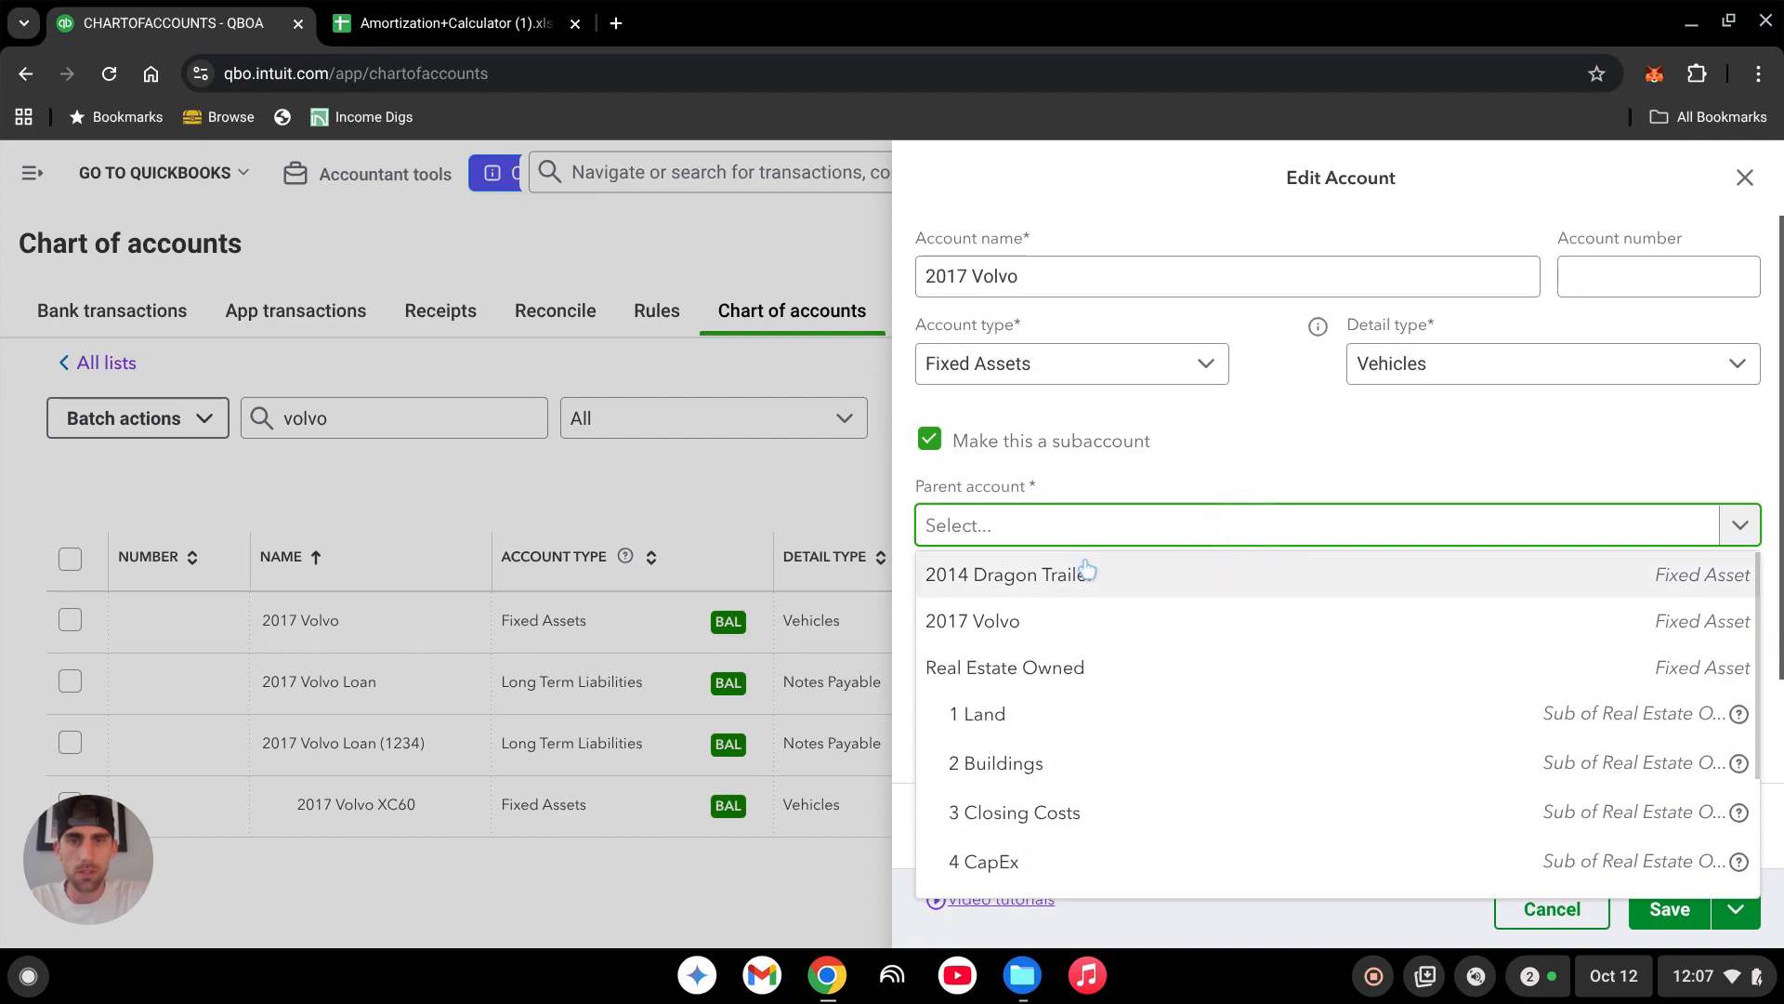
scroll(1069, 669, "down", 3)
left_click(1015, 783)
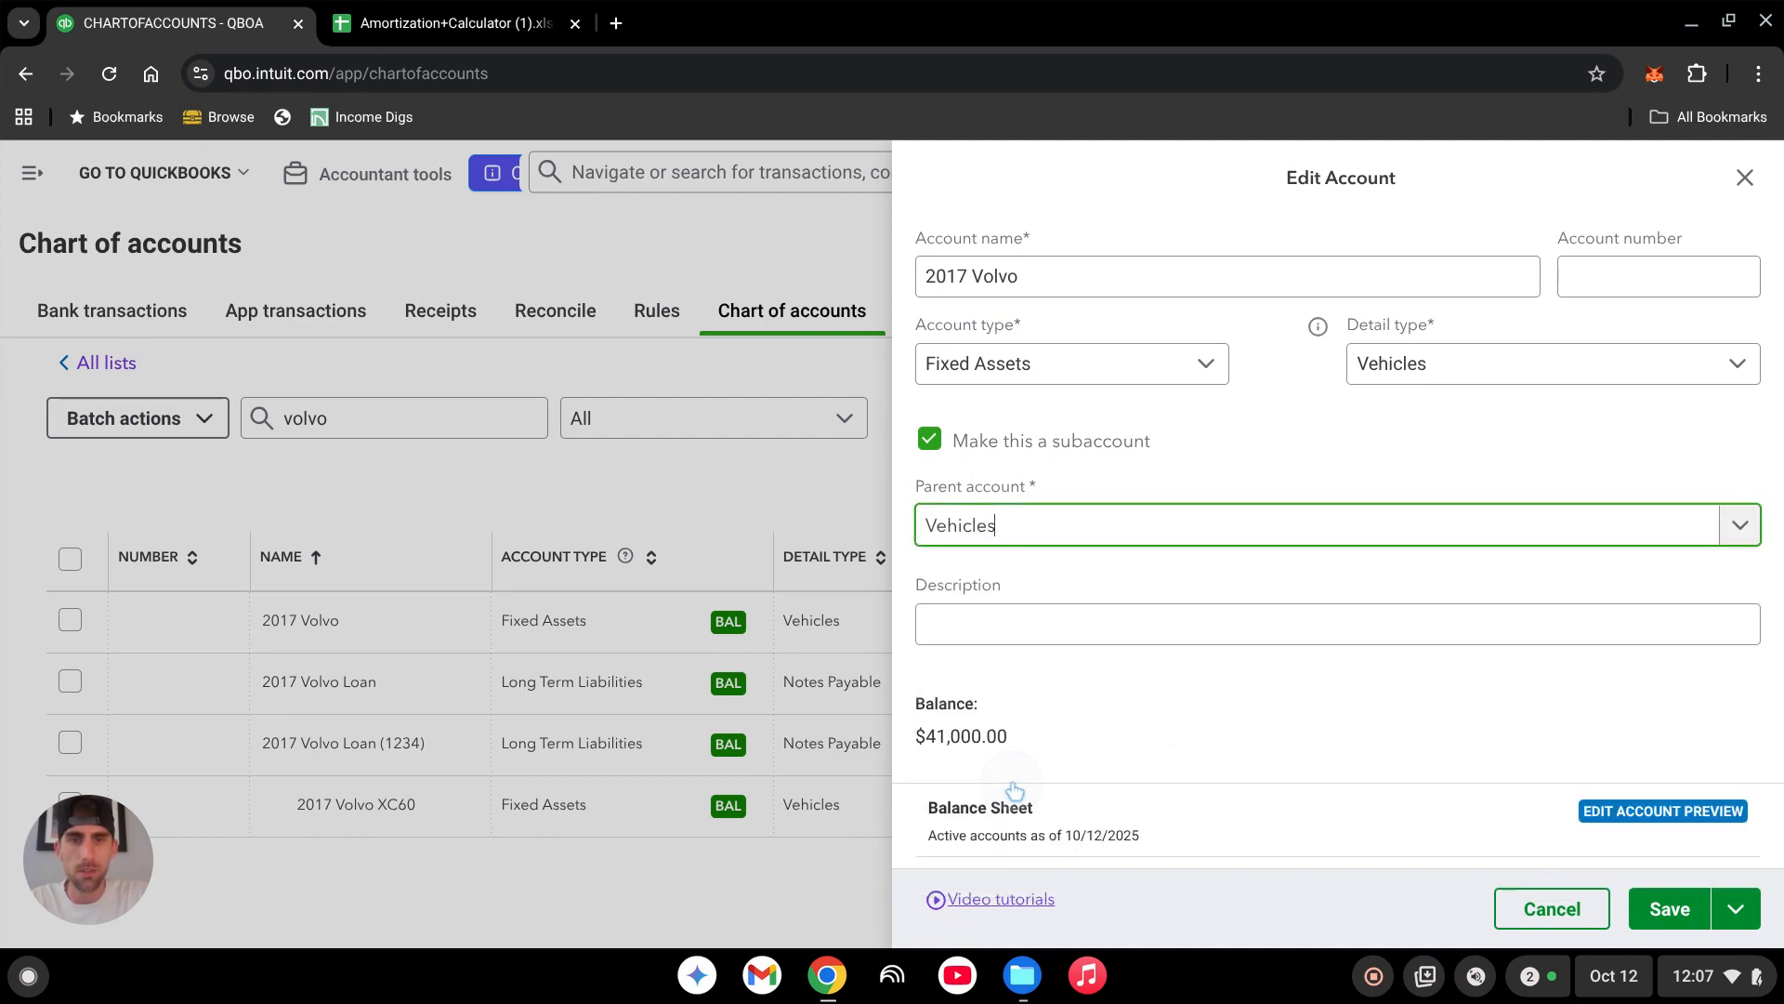
left_click(1663, 906)
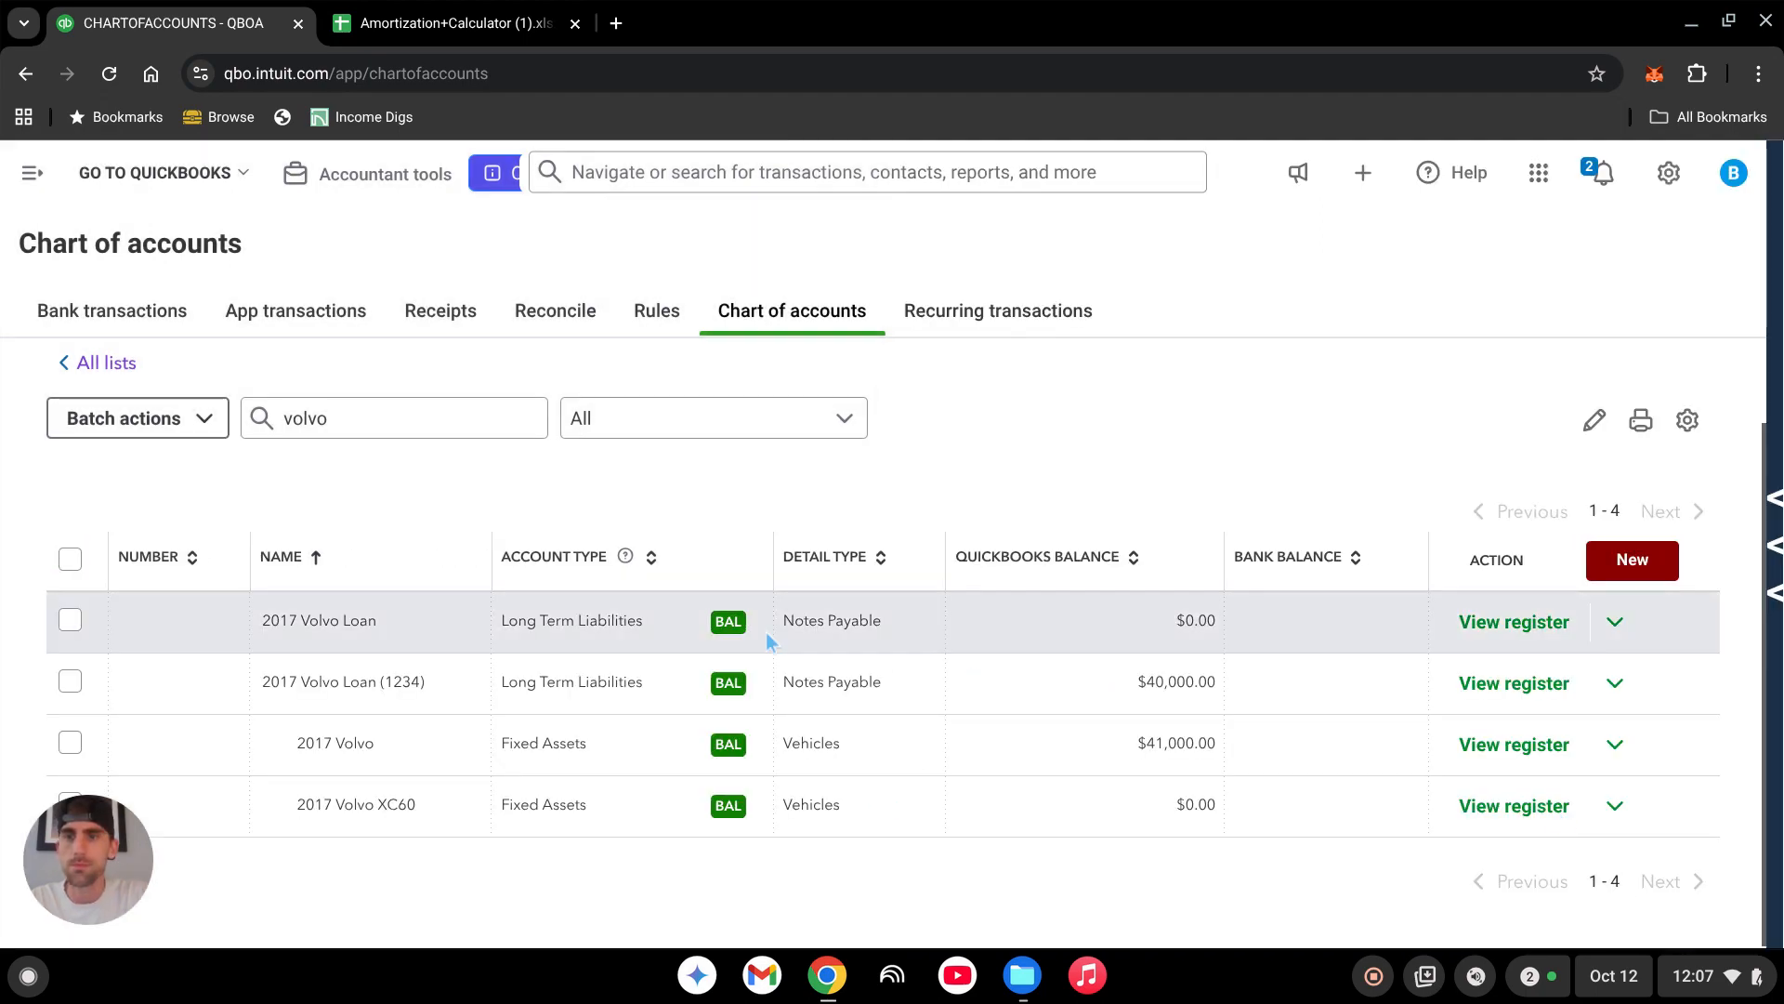
Open the Balance Sheet - 2017 report from the custom reports.
scroll(772, 586, "up", 1)
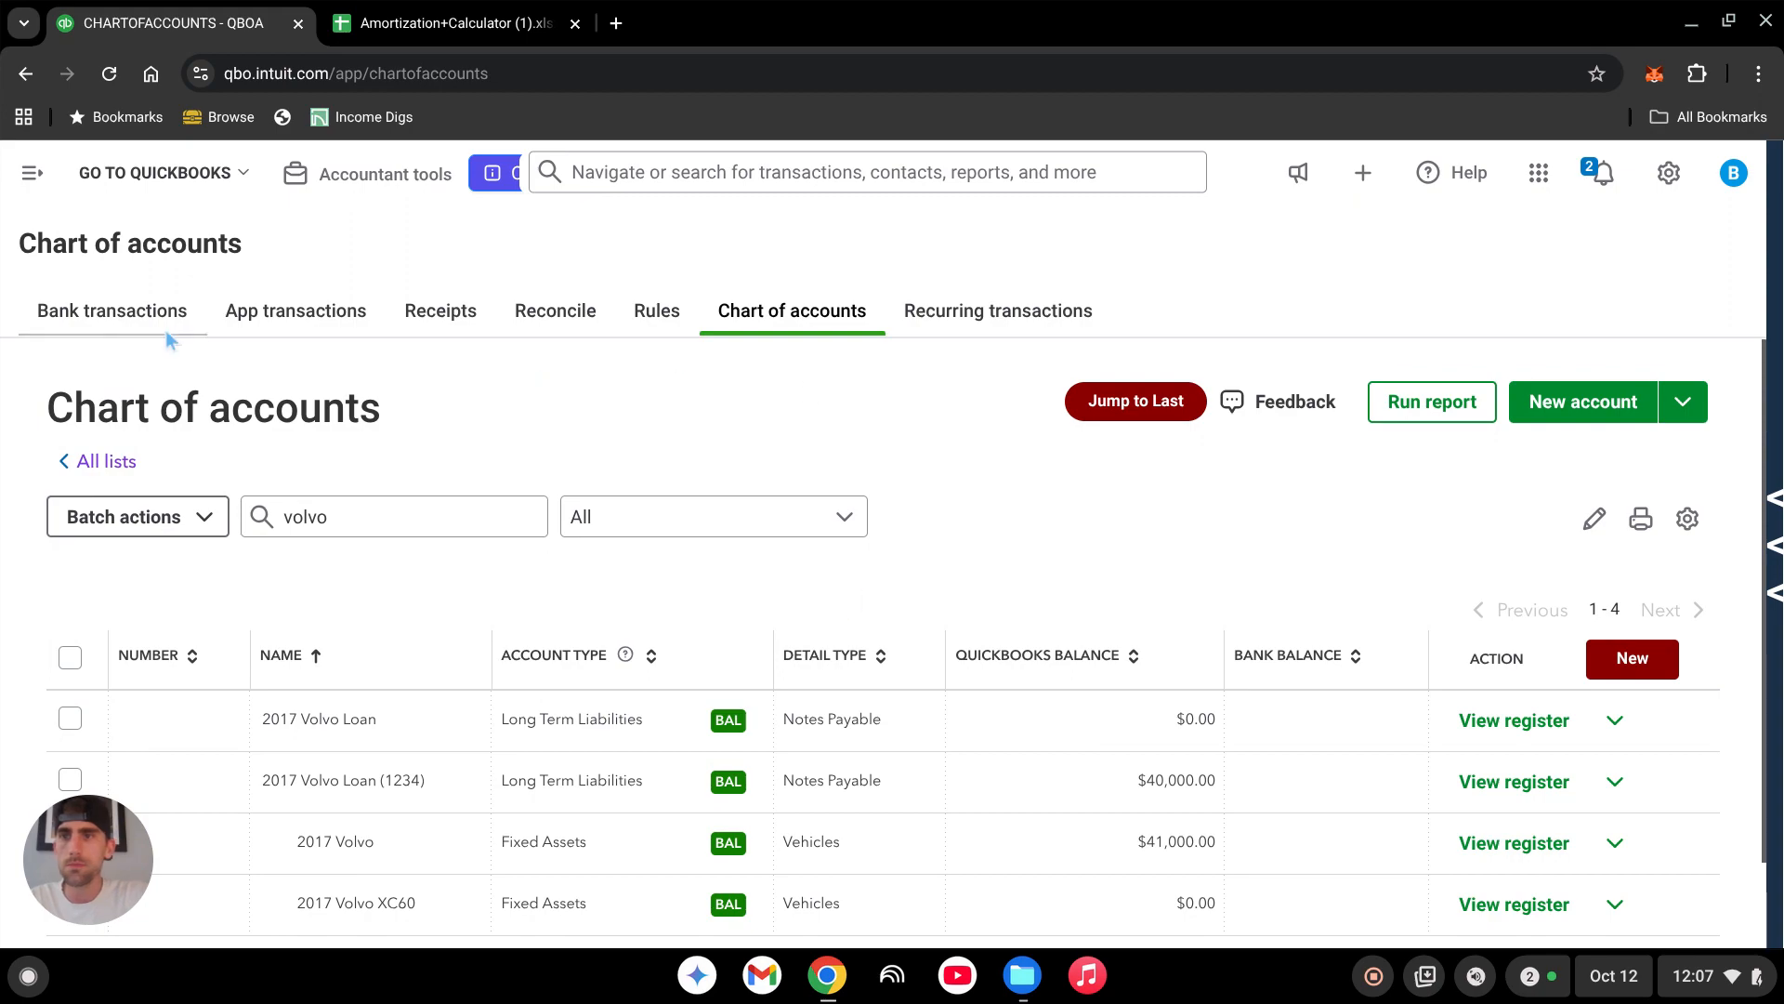
left_click(31, 173)
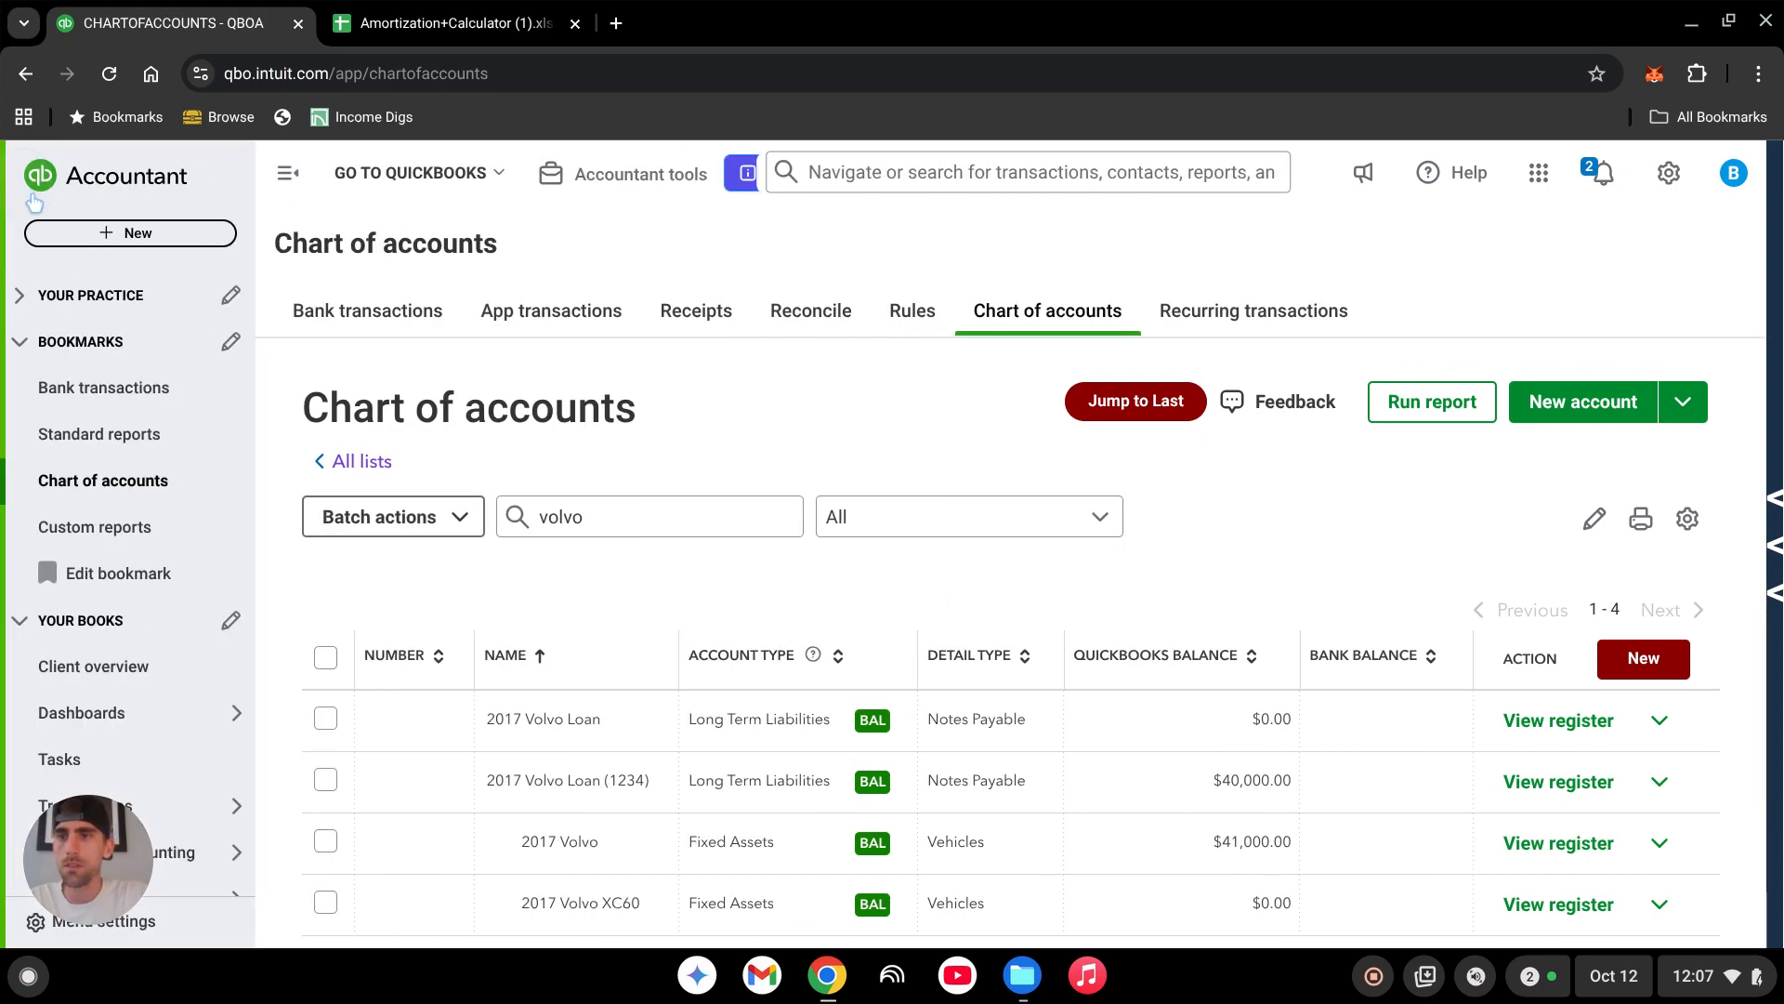
left_click(138, 529)
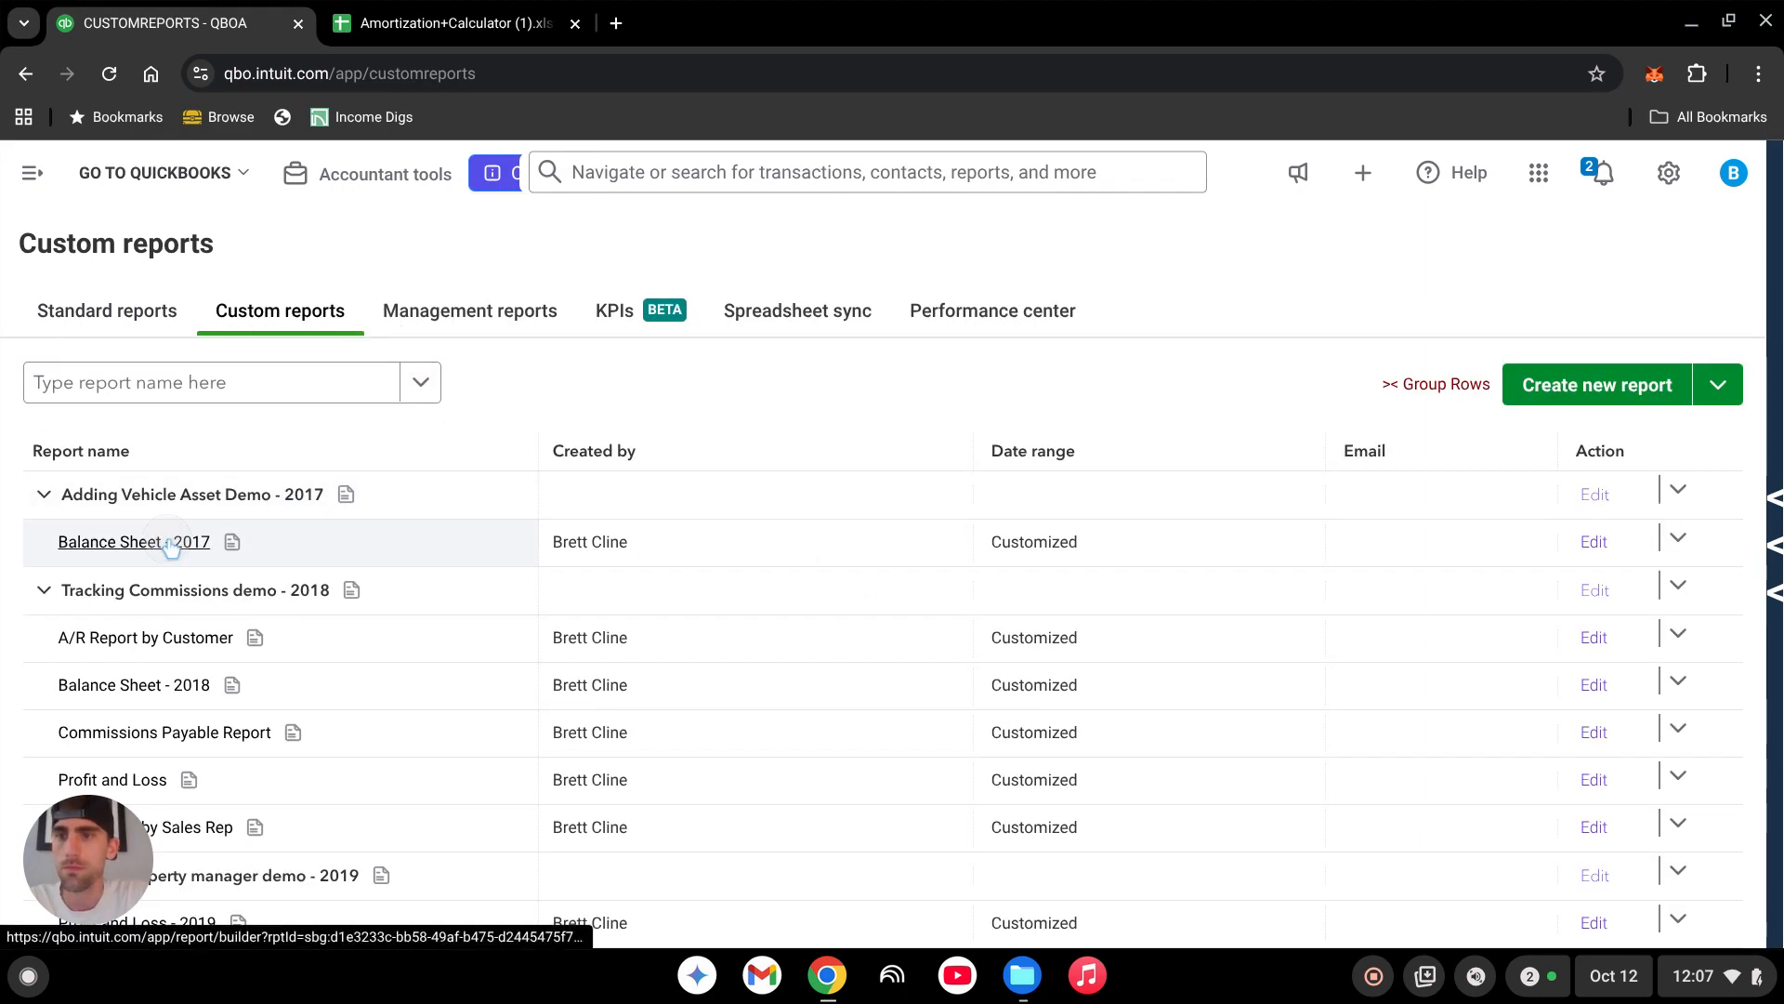
left_click(170, 544)
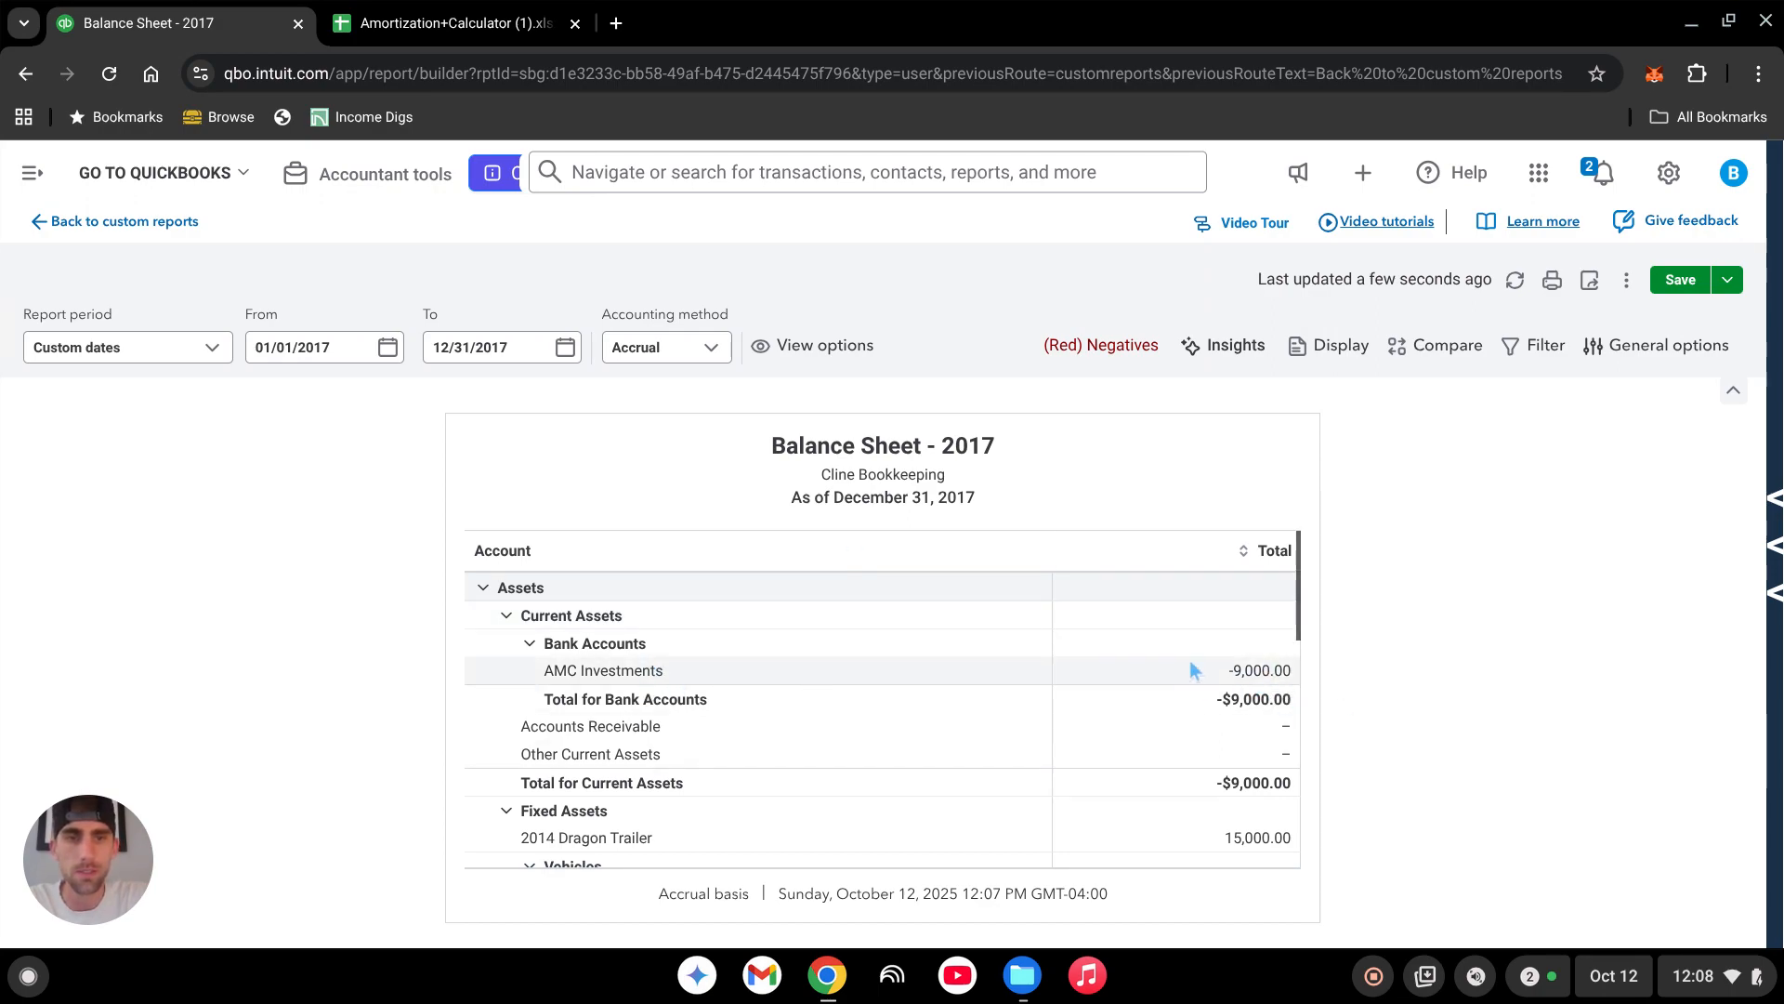
Examine the fixed assets, vehicle subaccounts, Volvo loan and equity sections of the 2017 balance sheet.
scroll(1184, 688, "down", 3)
scroll(1167, 654, "down", 5)
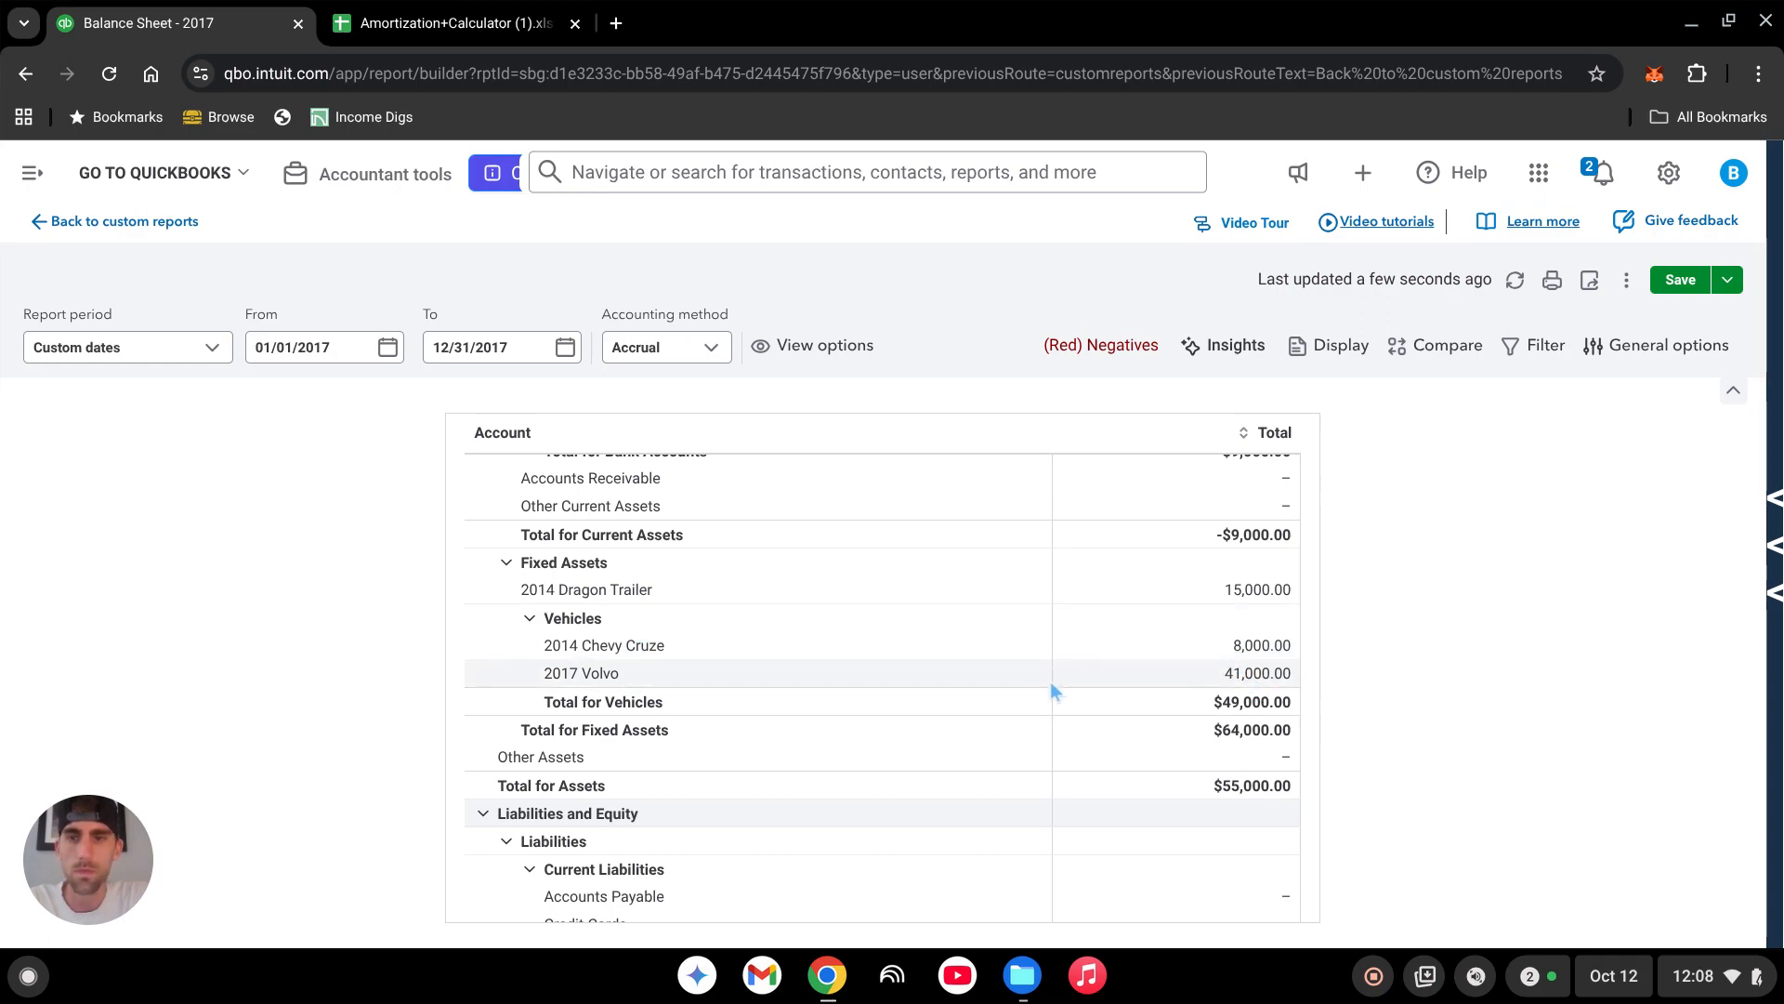
scroll(1052, 689, "down", 5)
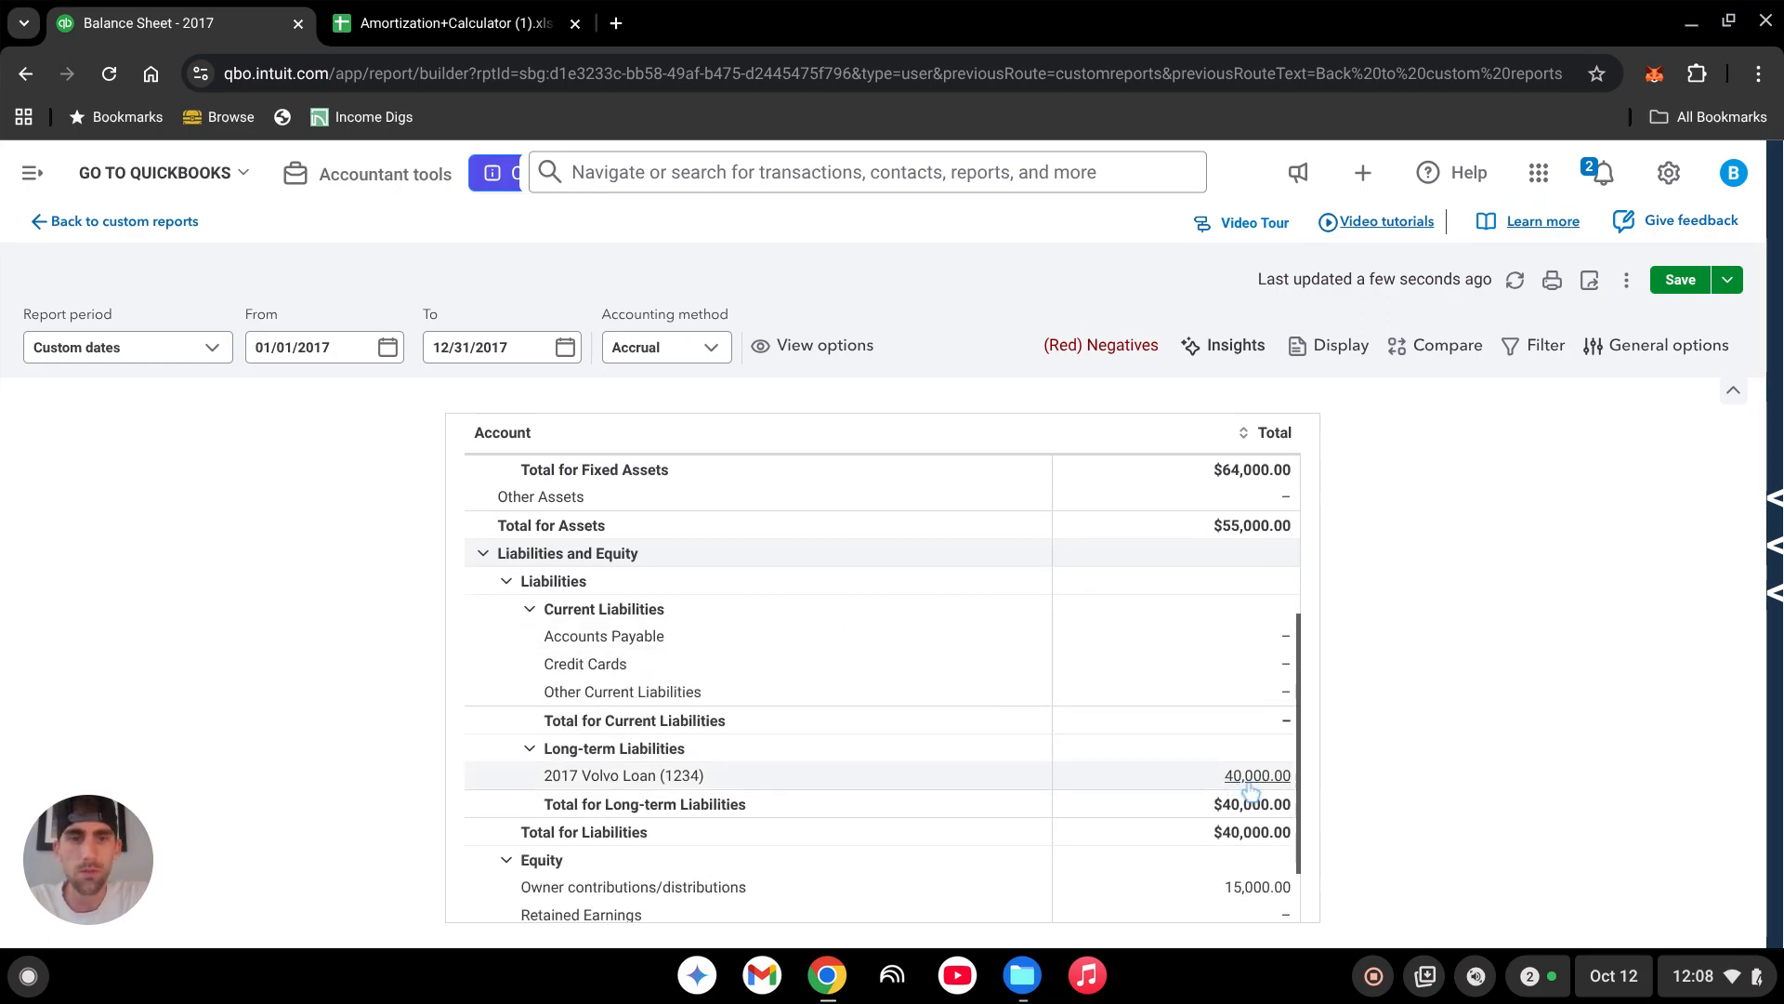
scroll(739, 797, "down", 3)
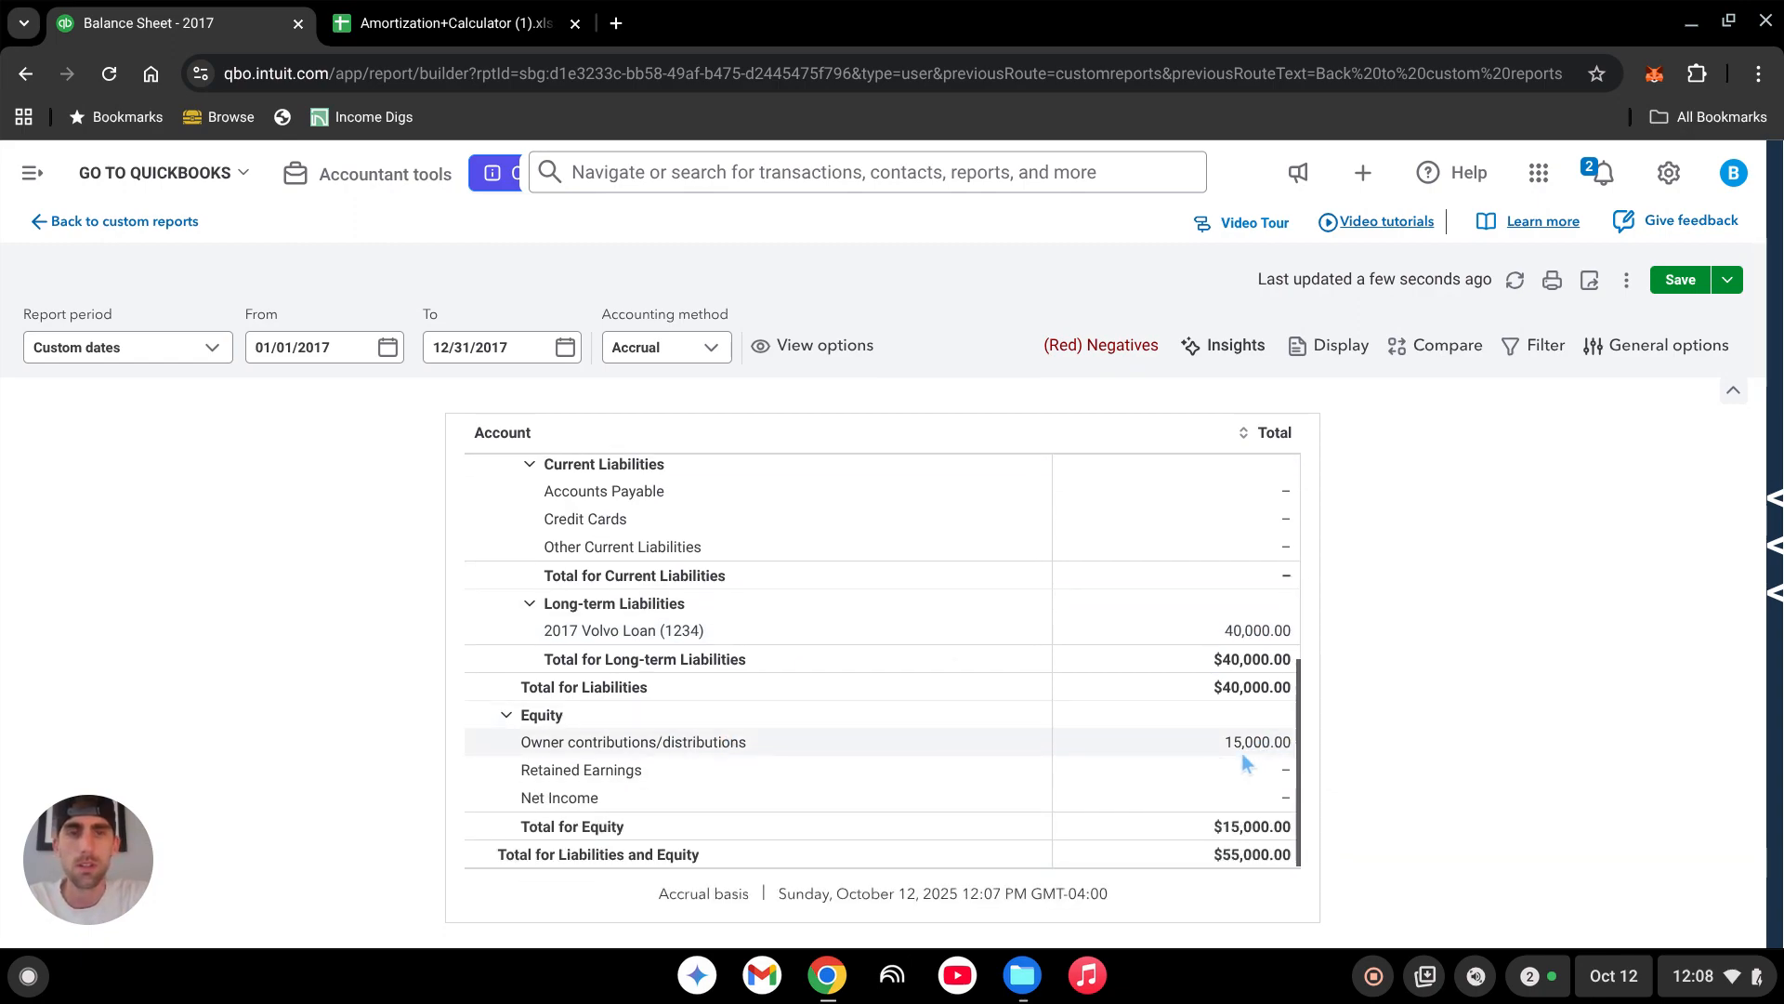
scroll(1199, 762, "up", 5)
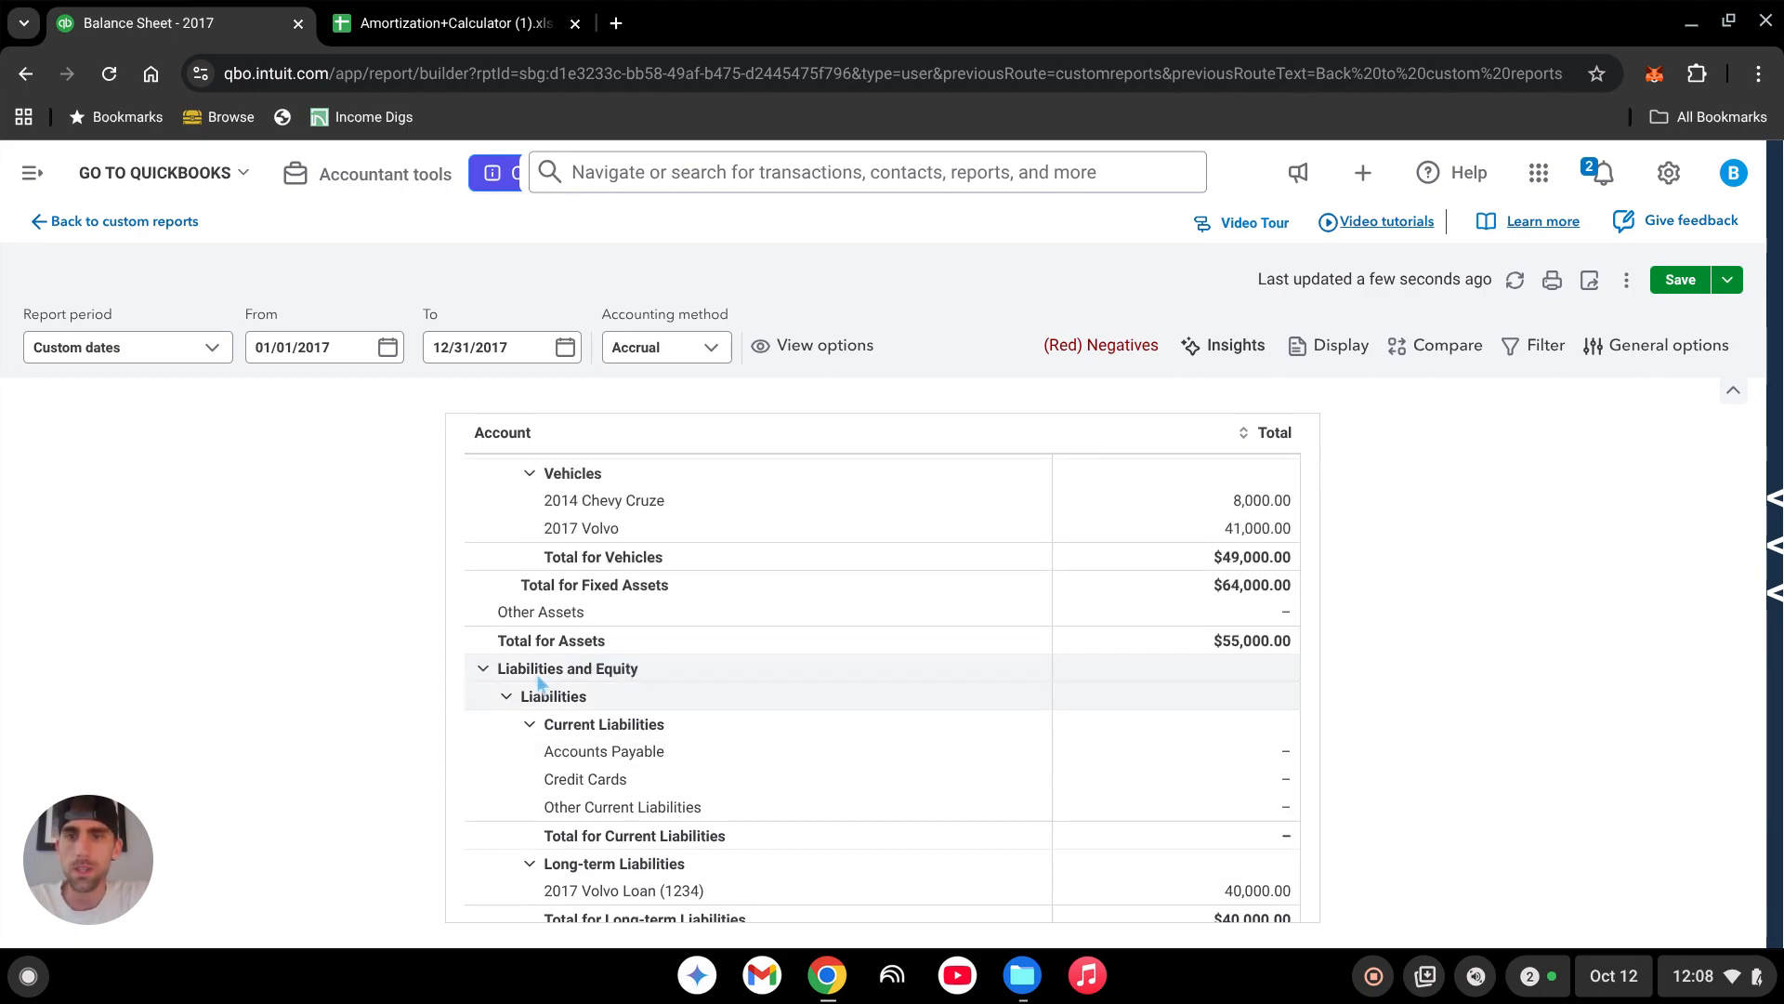
scroll(987, 707, "up", 2)
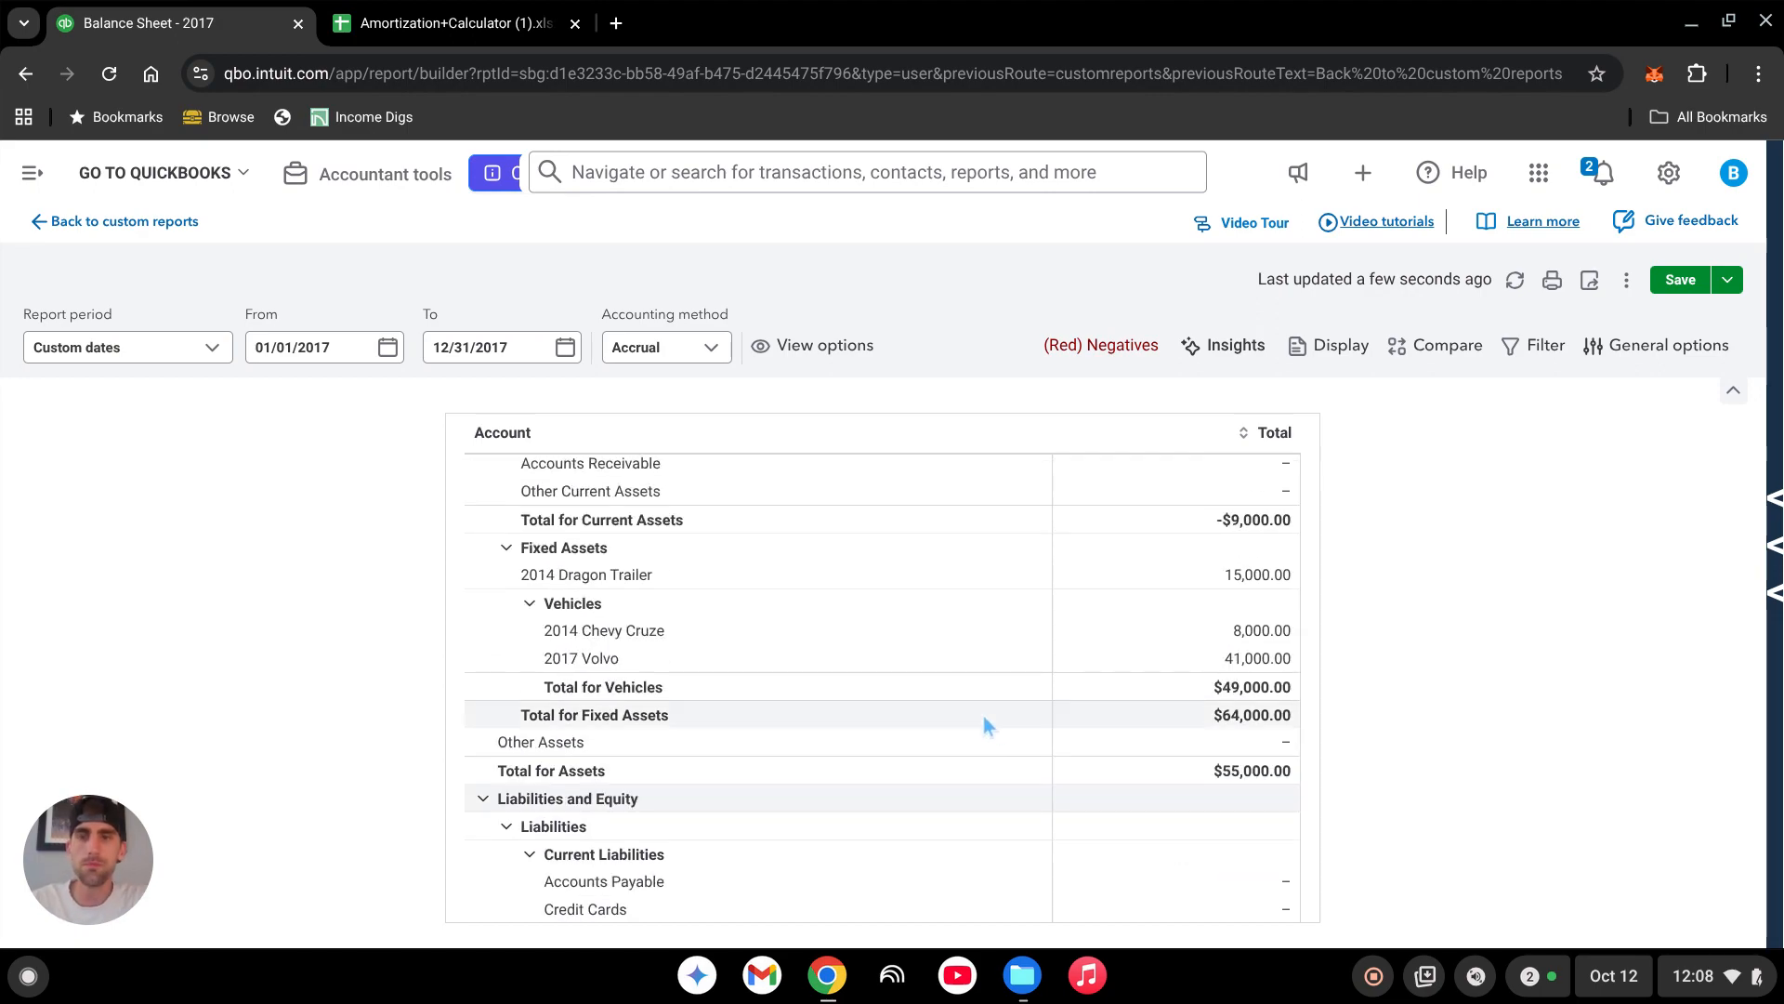
scroll(1116, 803, "up", 2)
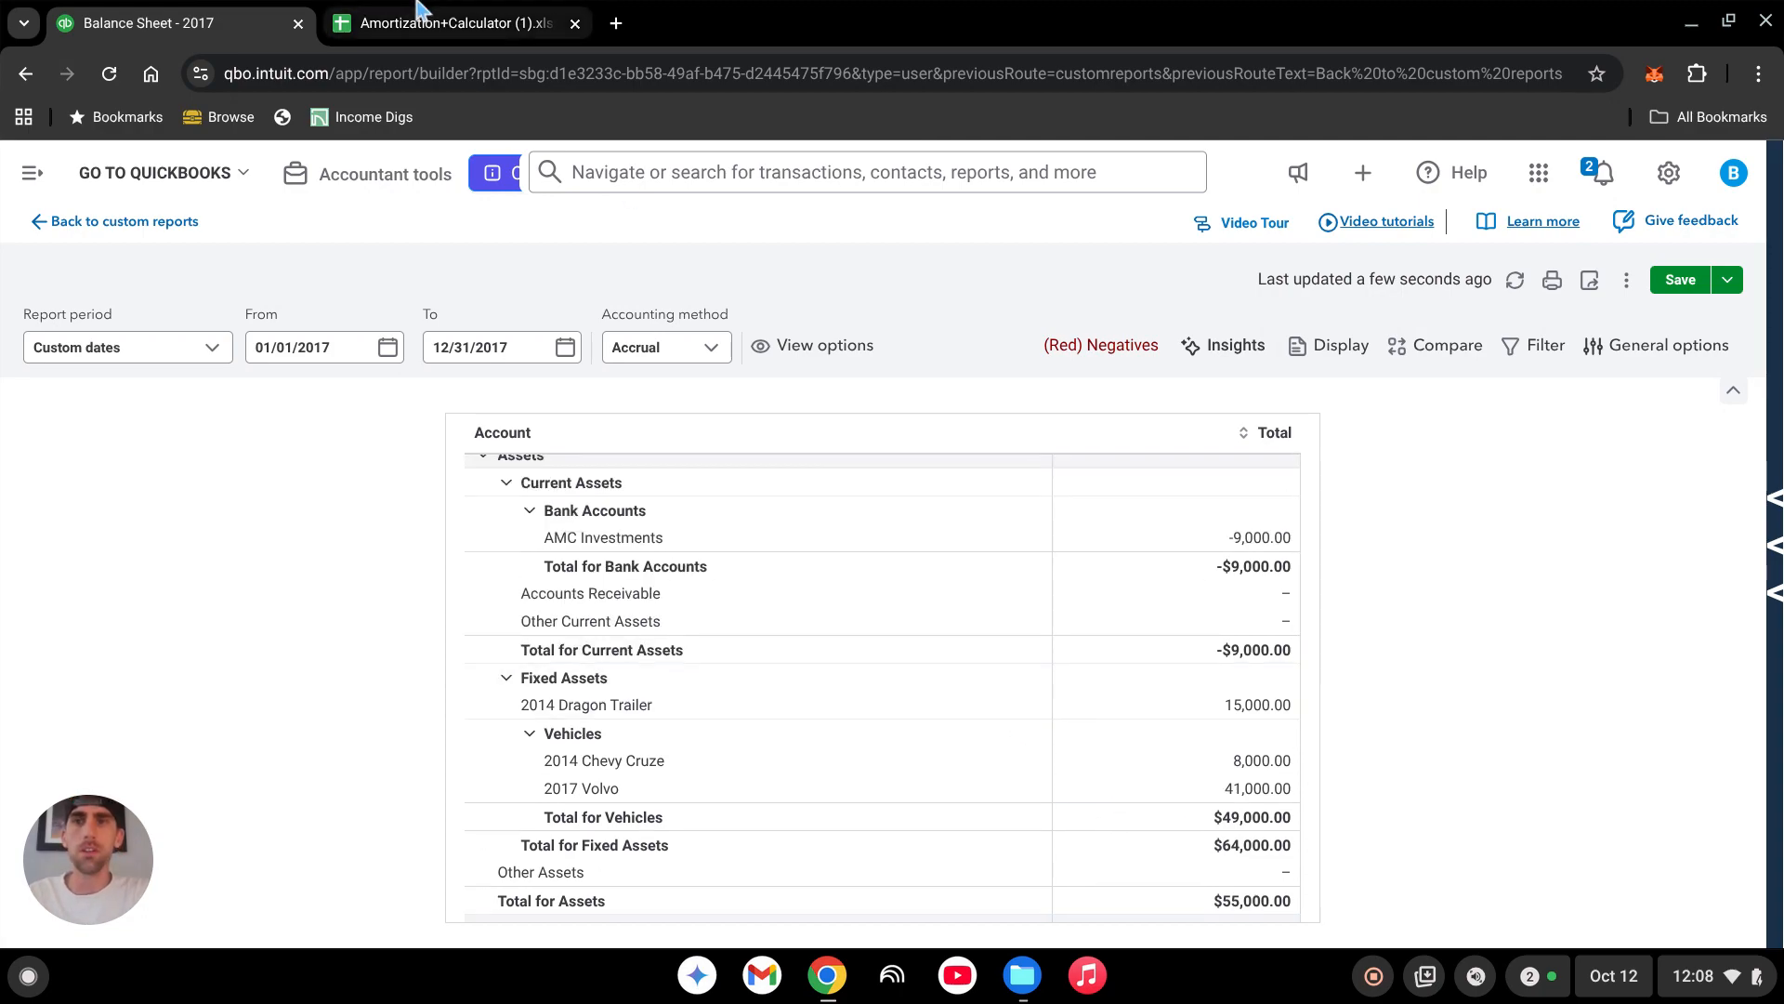
scroll(1059, 650, "down", 3)
scroll(1056, 641, "down", 1)
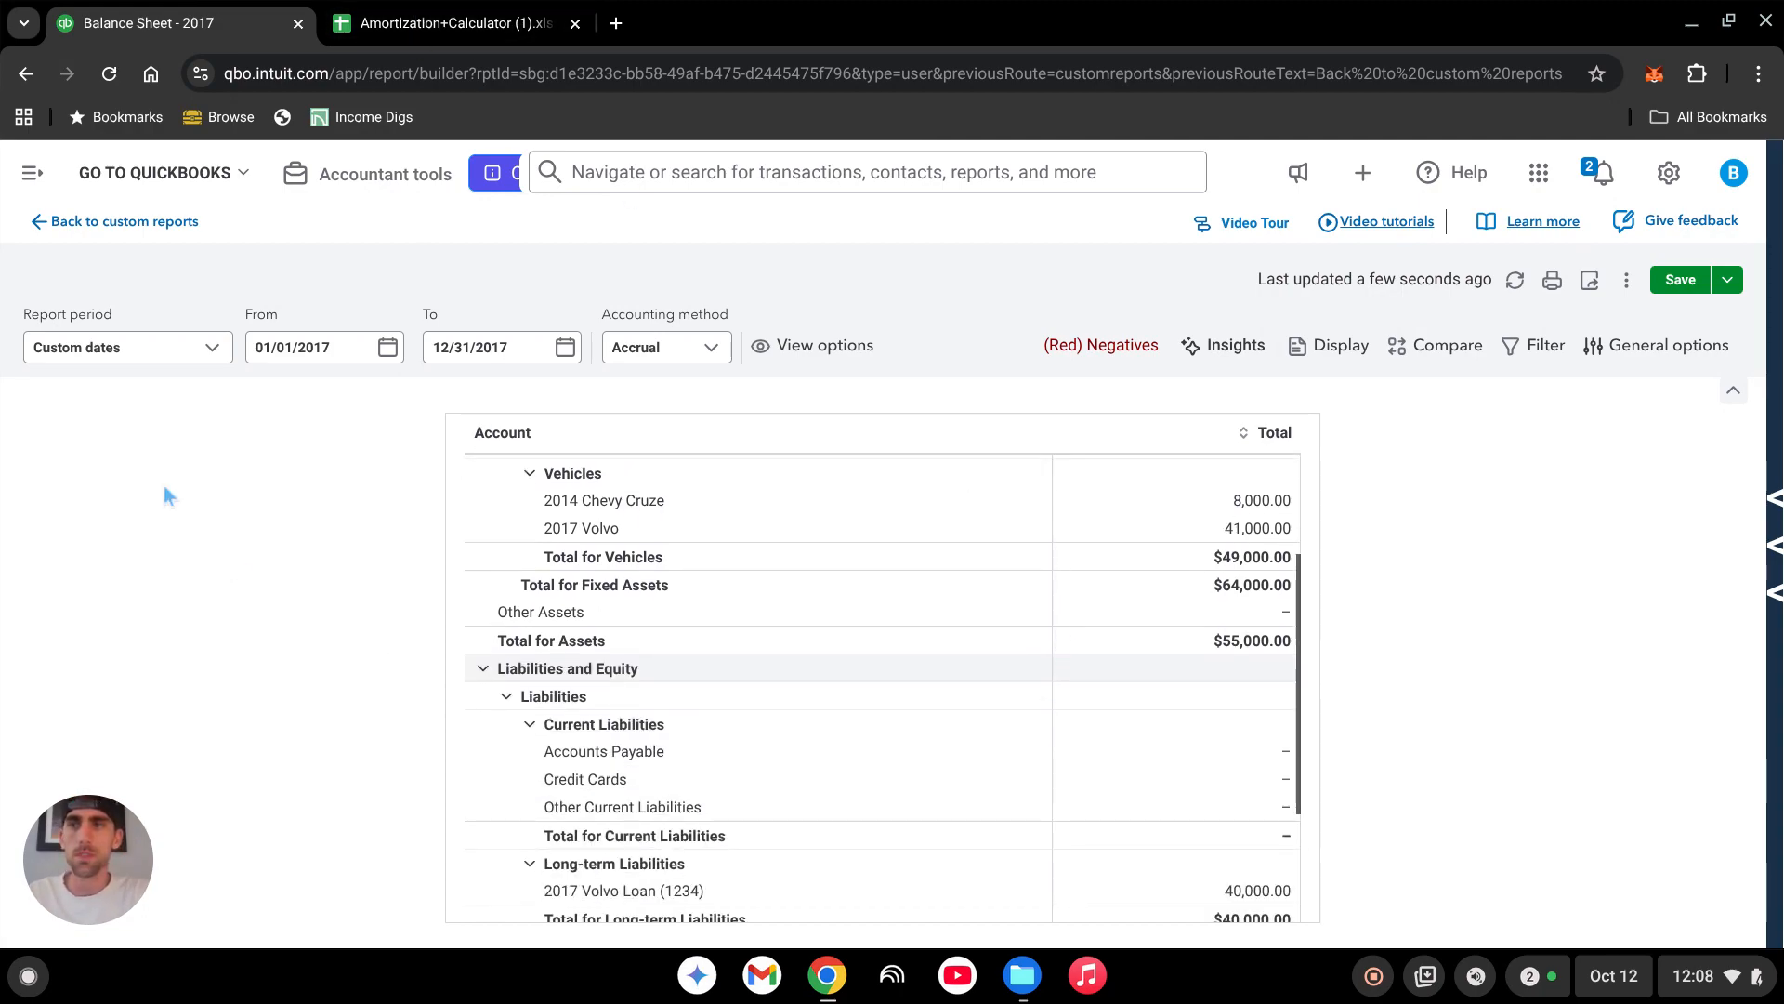
In the pending AMC Investments bank transactions, match the 05/01/2017 Volvo payment of $1,000 to the 2017 Volvo purchase journal entry.
left_click(32, 174)
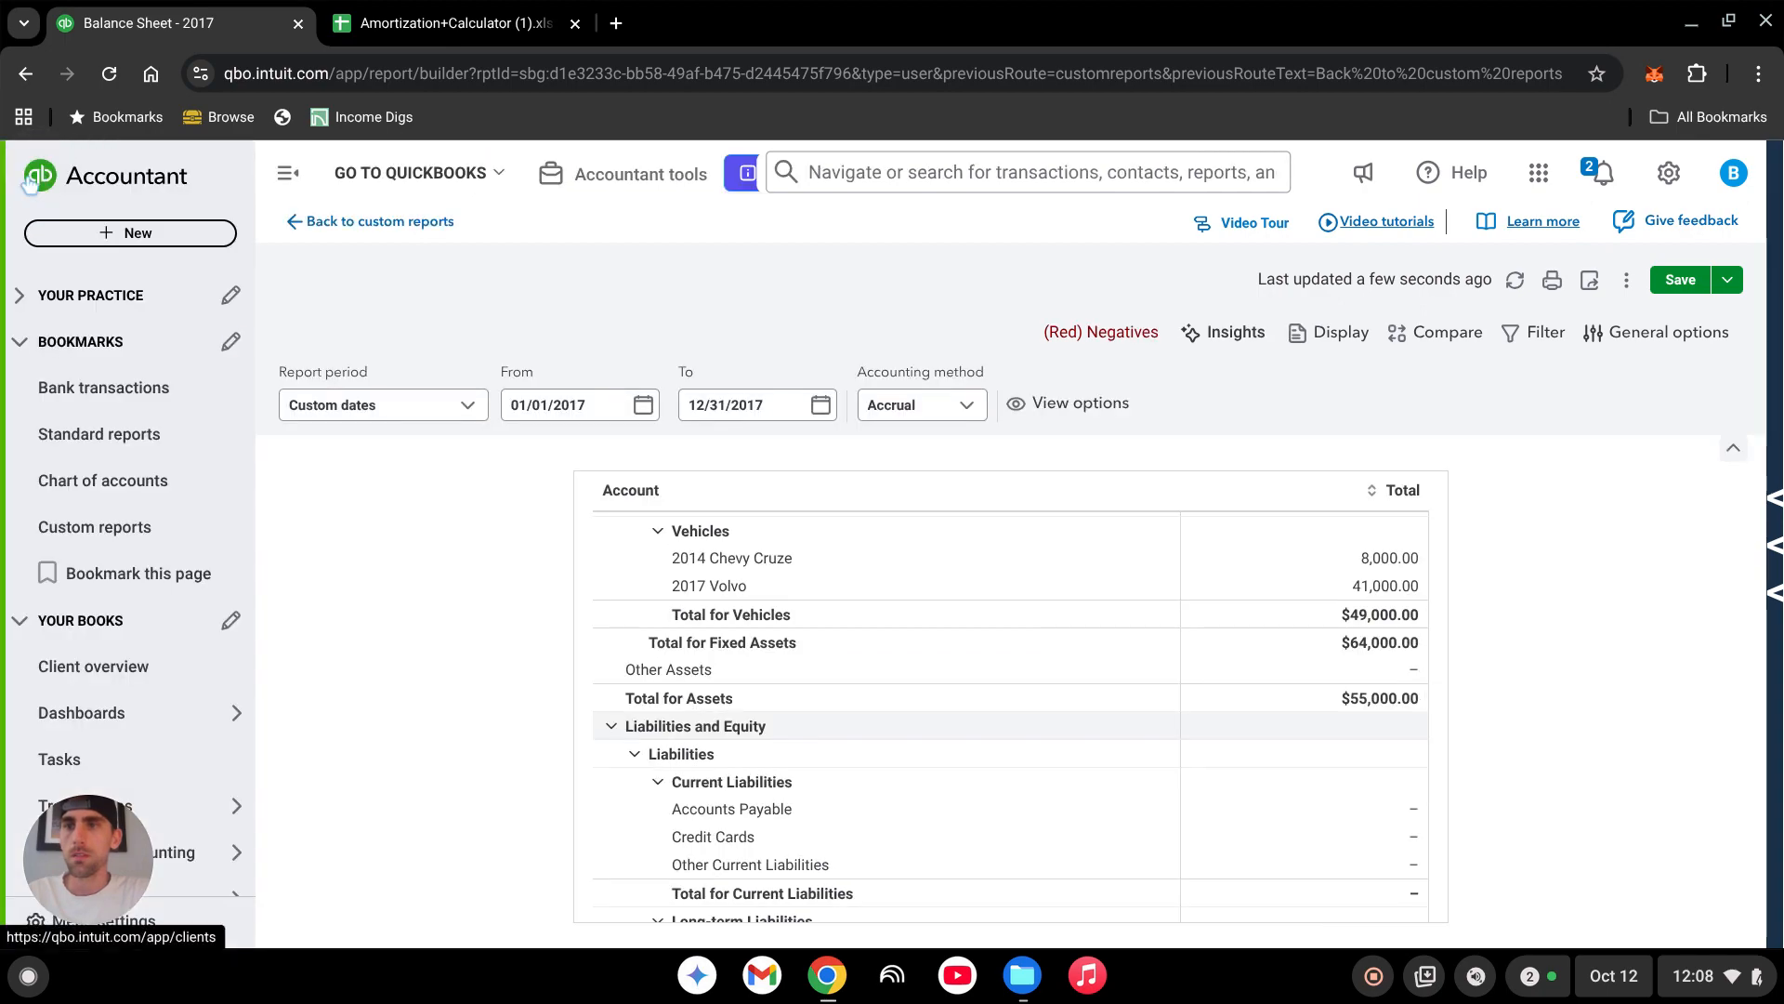
left_click(118, 385)
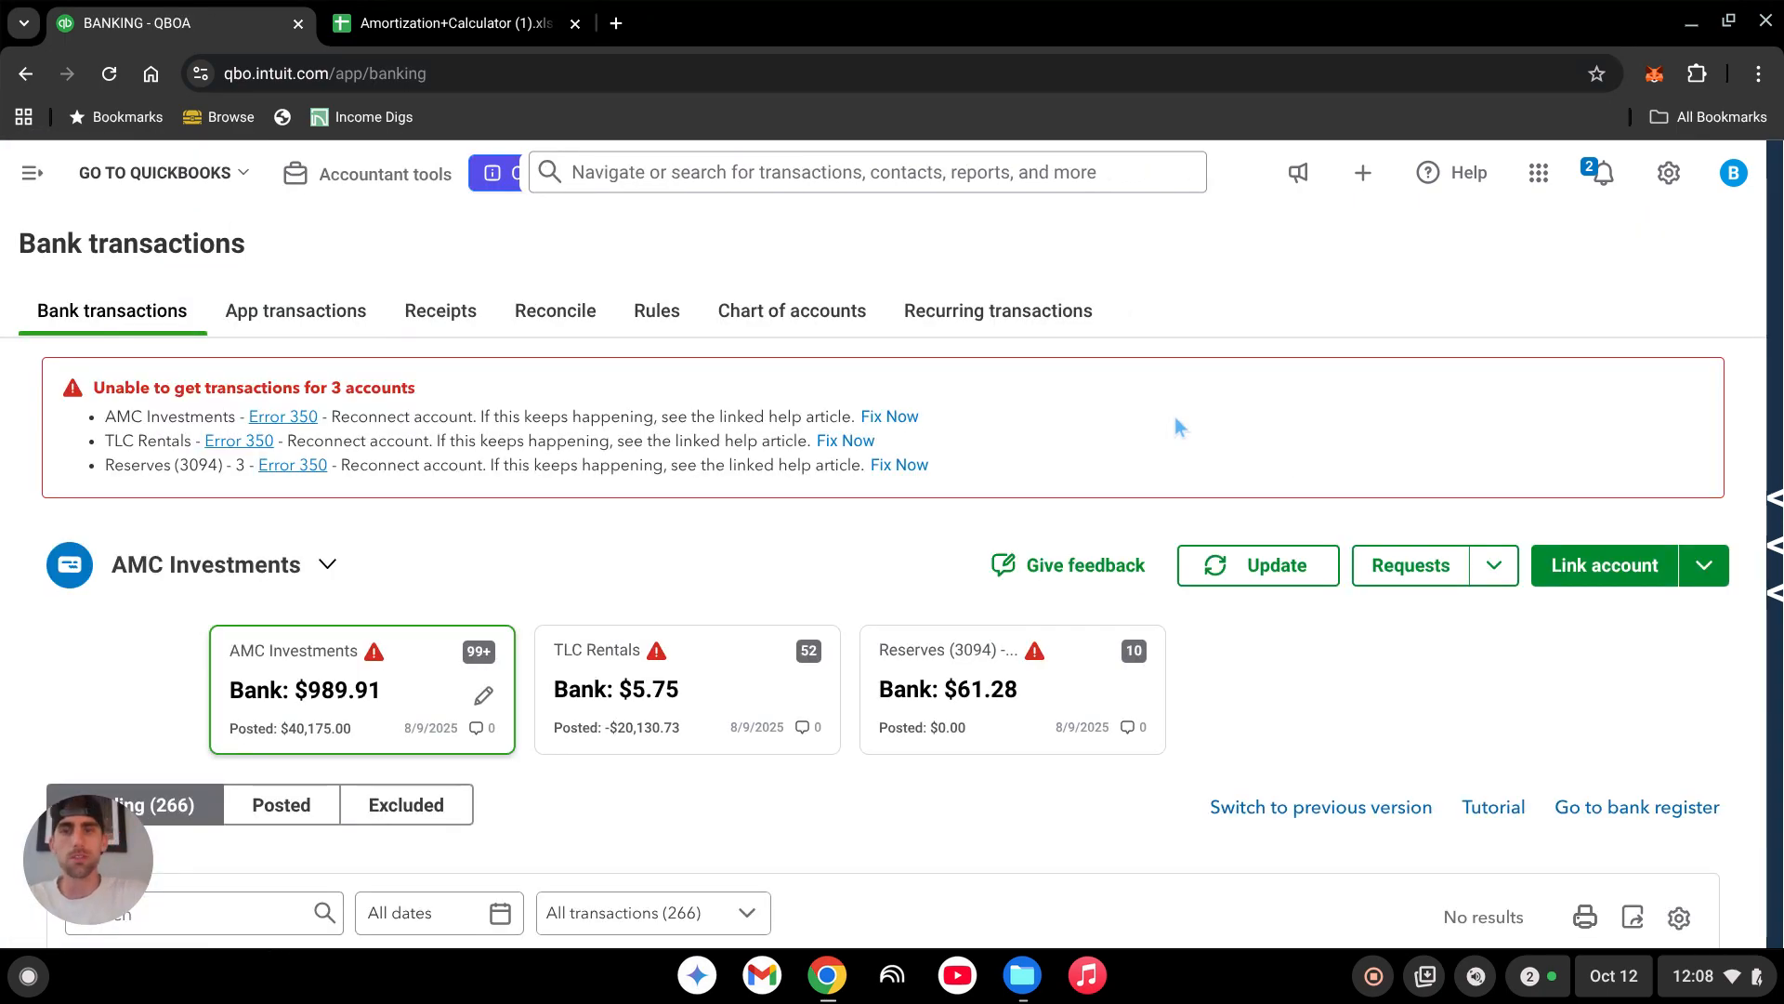
scroll(1101, 725, "down", 2)
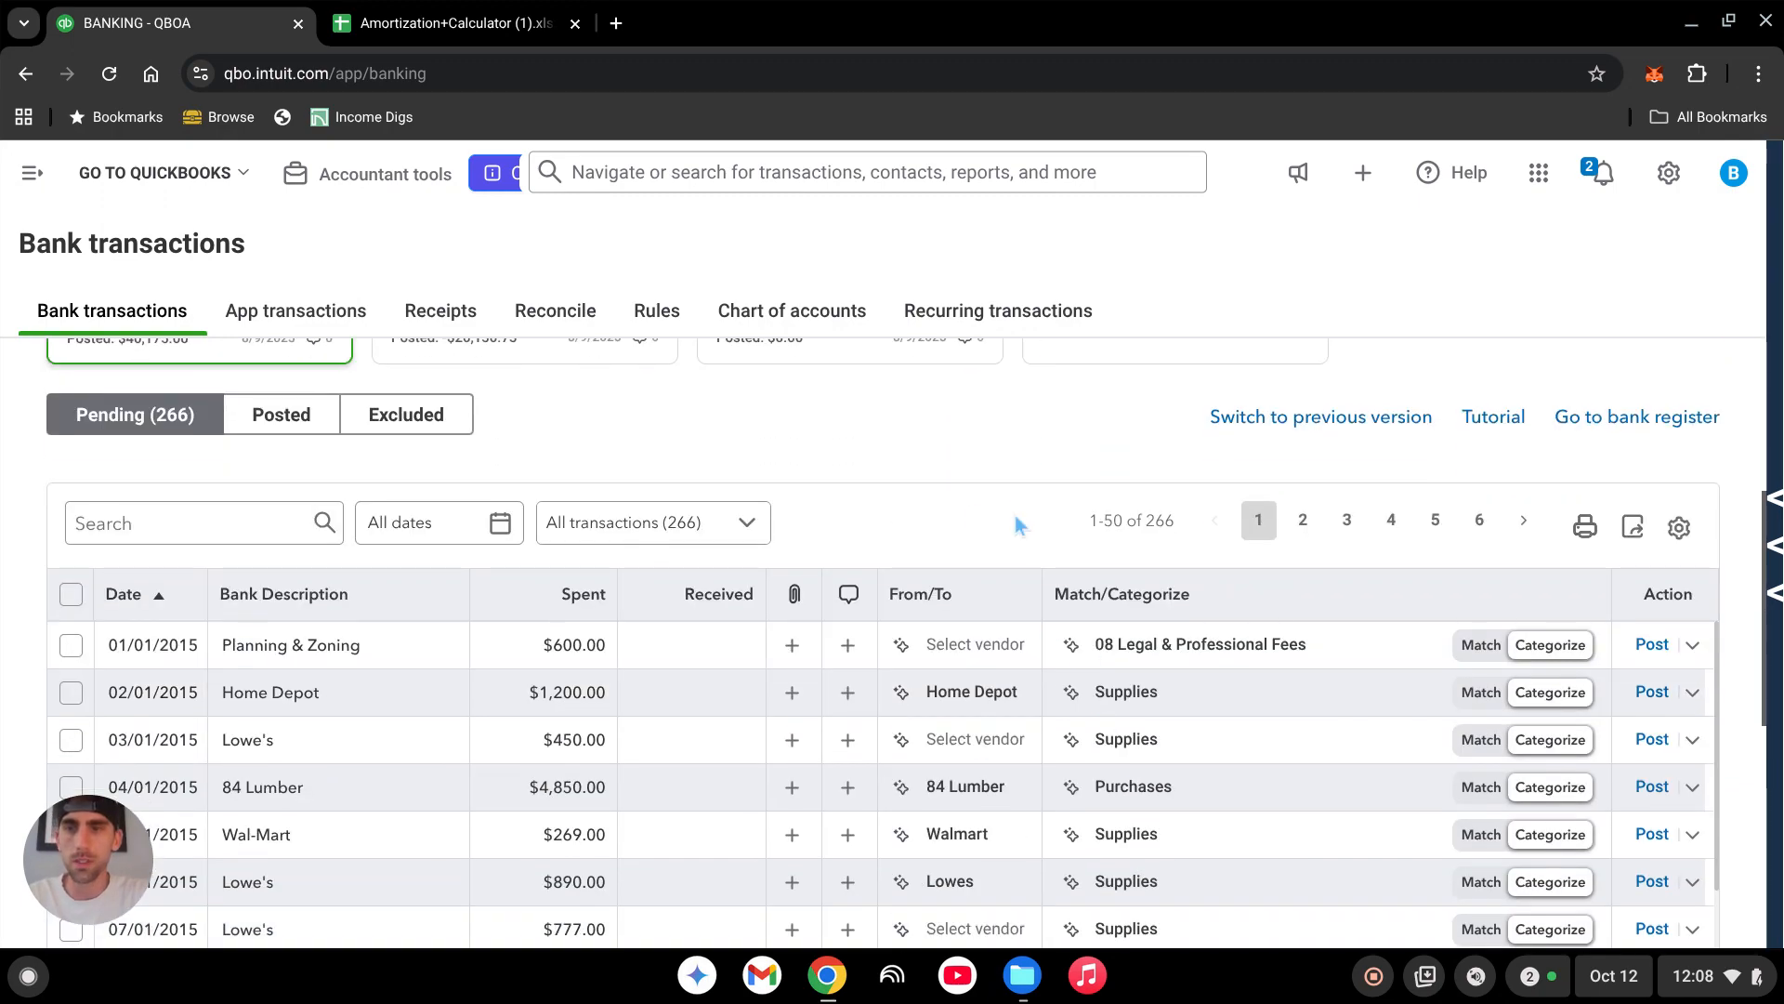
scroll(1015, 515, "down", 2)
scroll(766, 571, "down", 3)
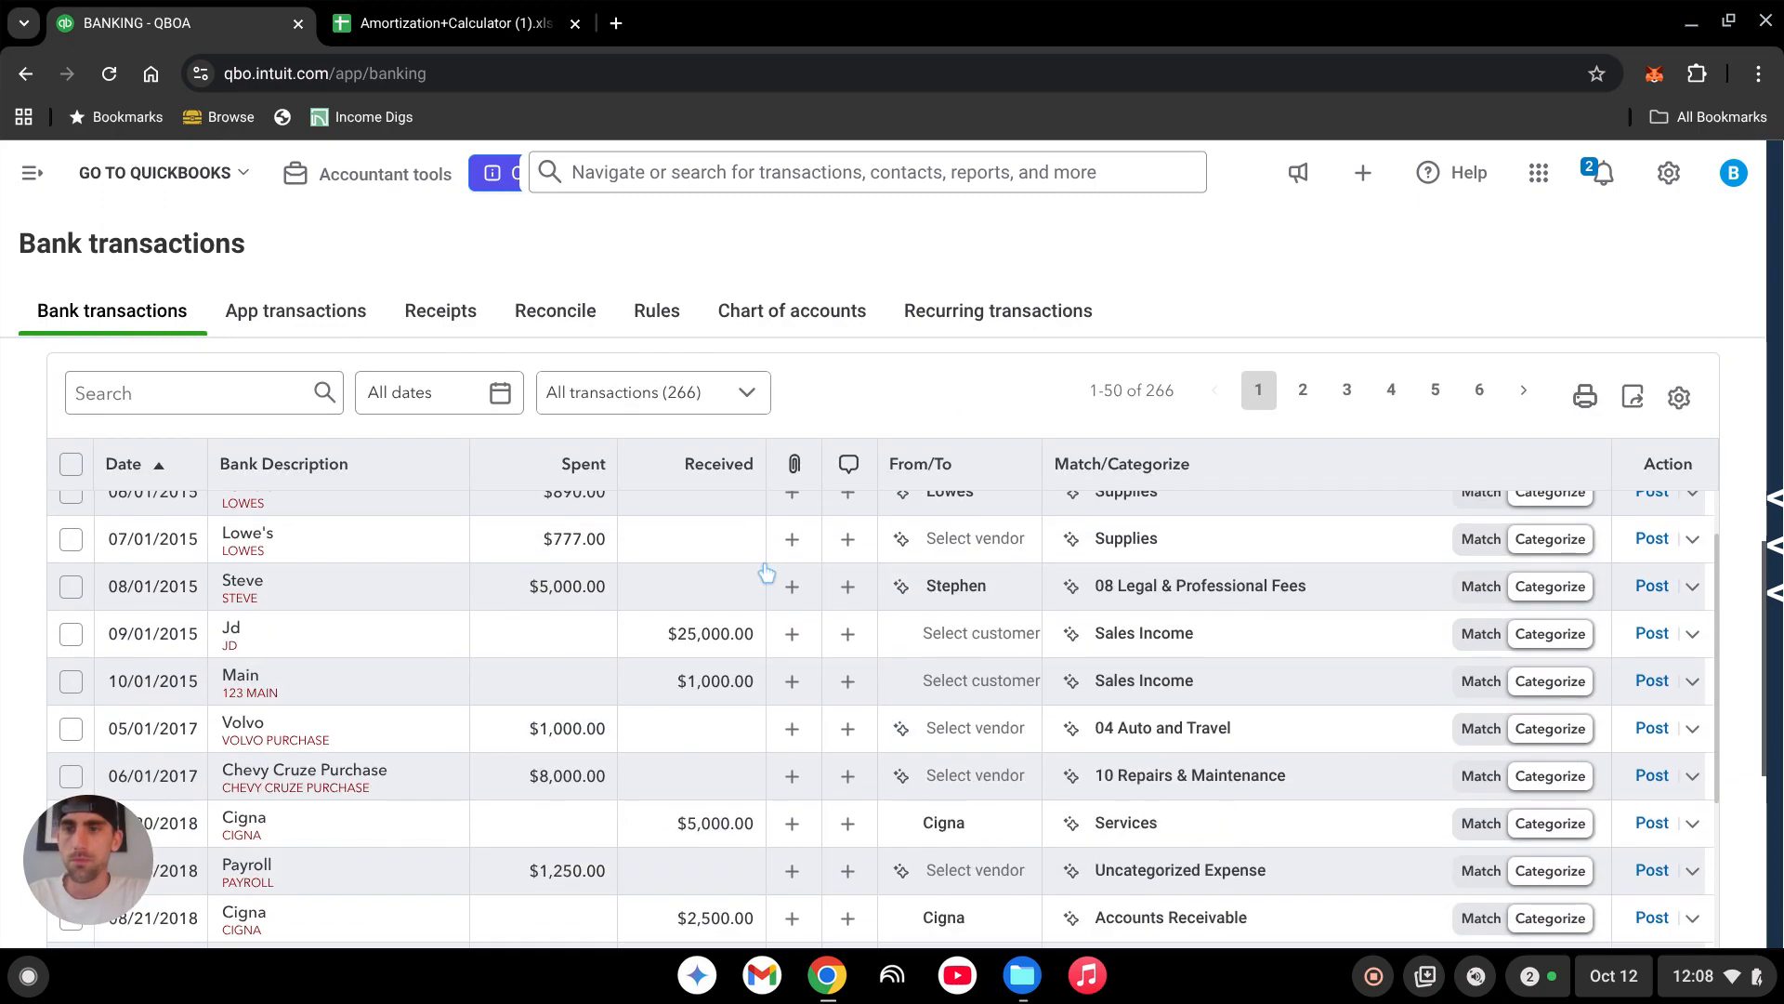
scroll(766, 571, "down", 1)
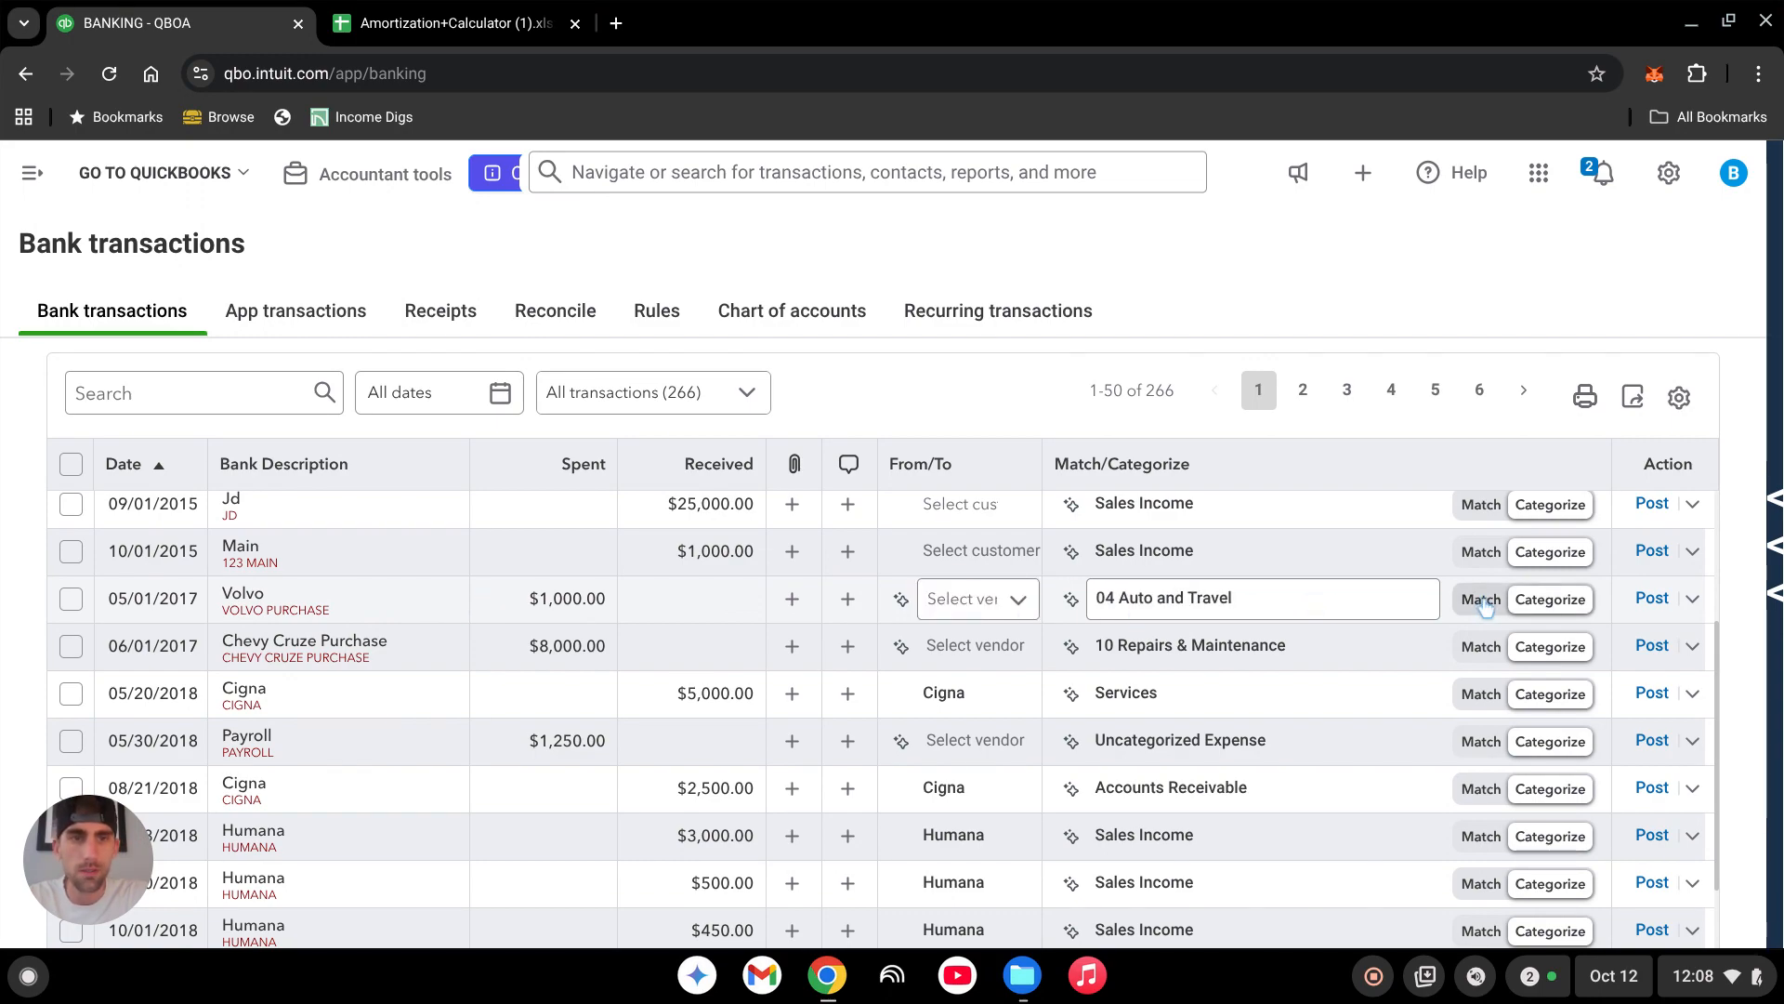
left_click(1481, 599)
left_click(1135, 594)
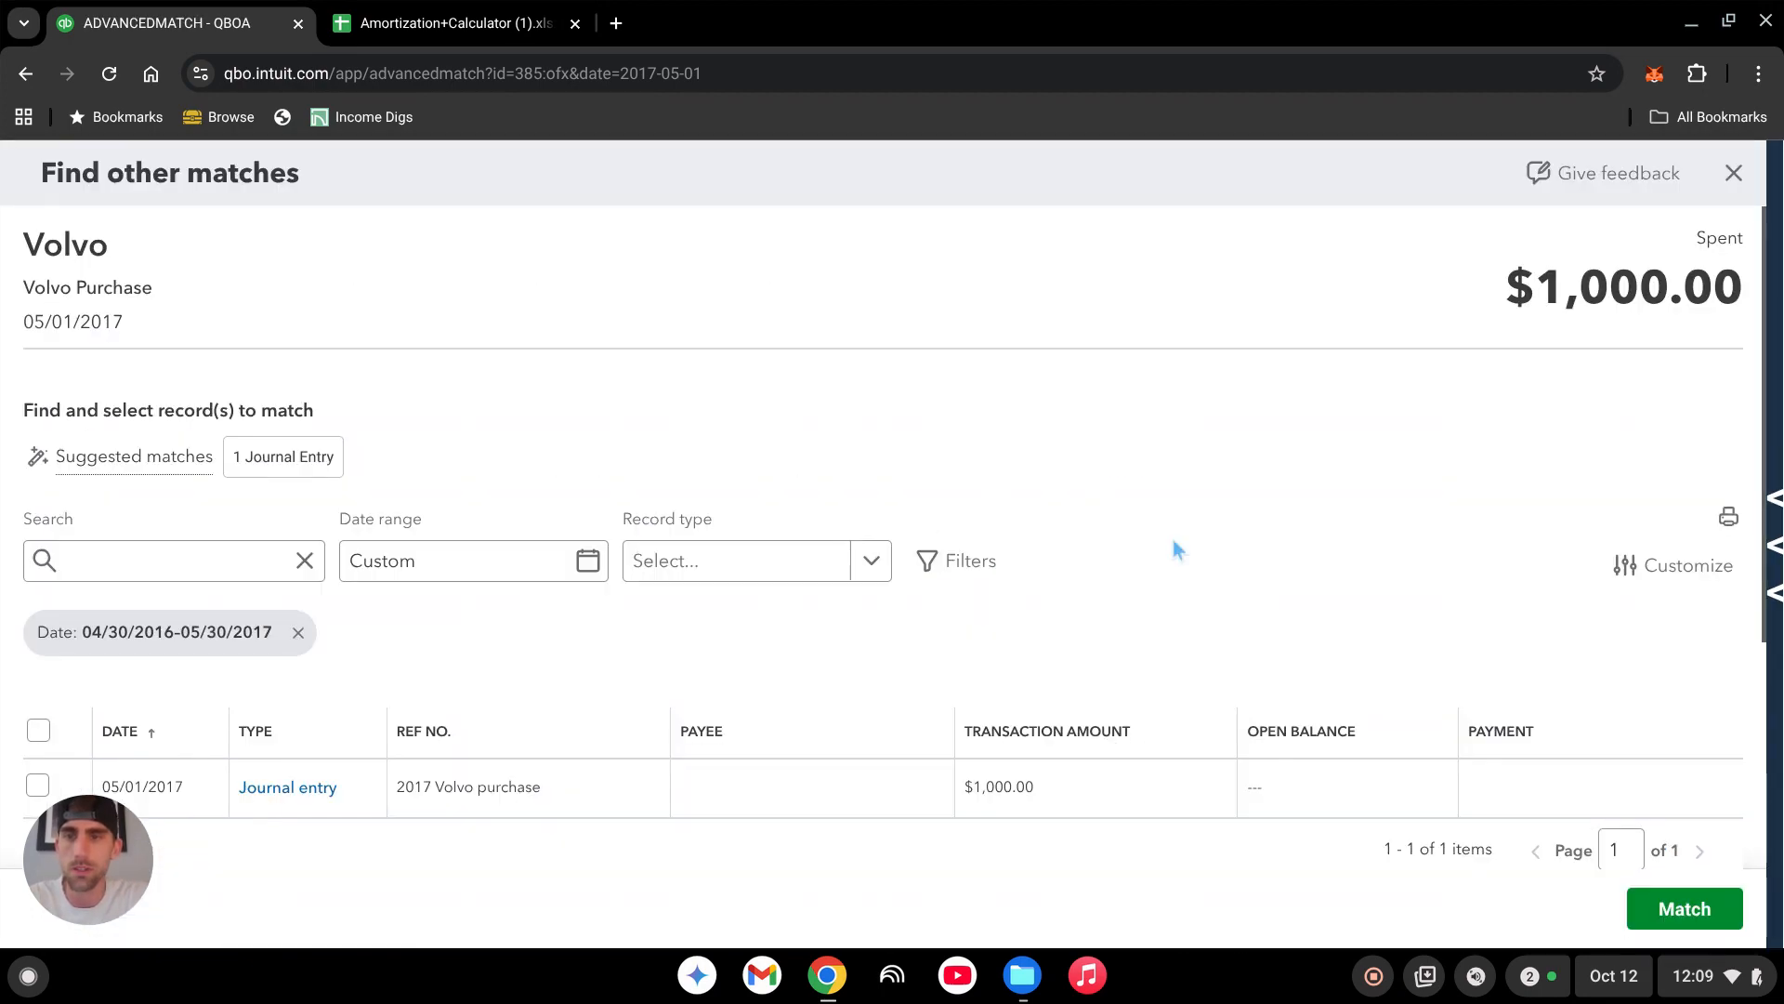
scroll(450, 745, "down", 2)
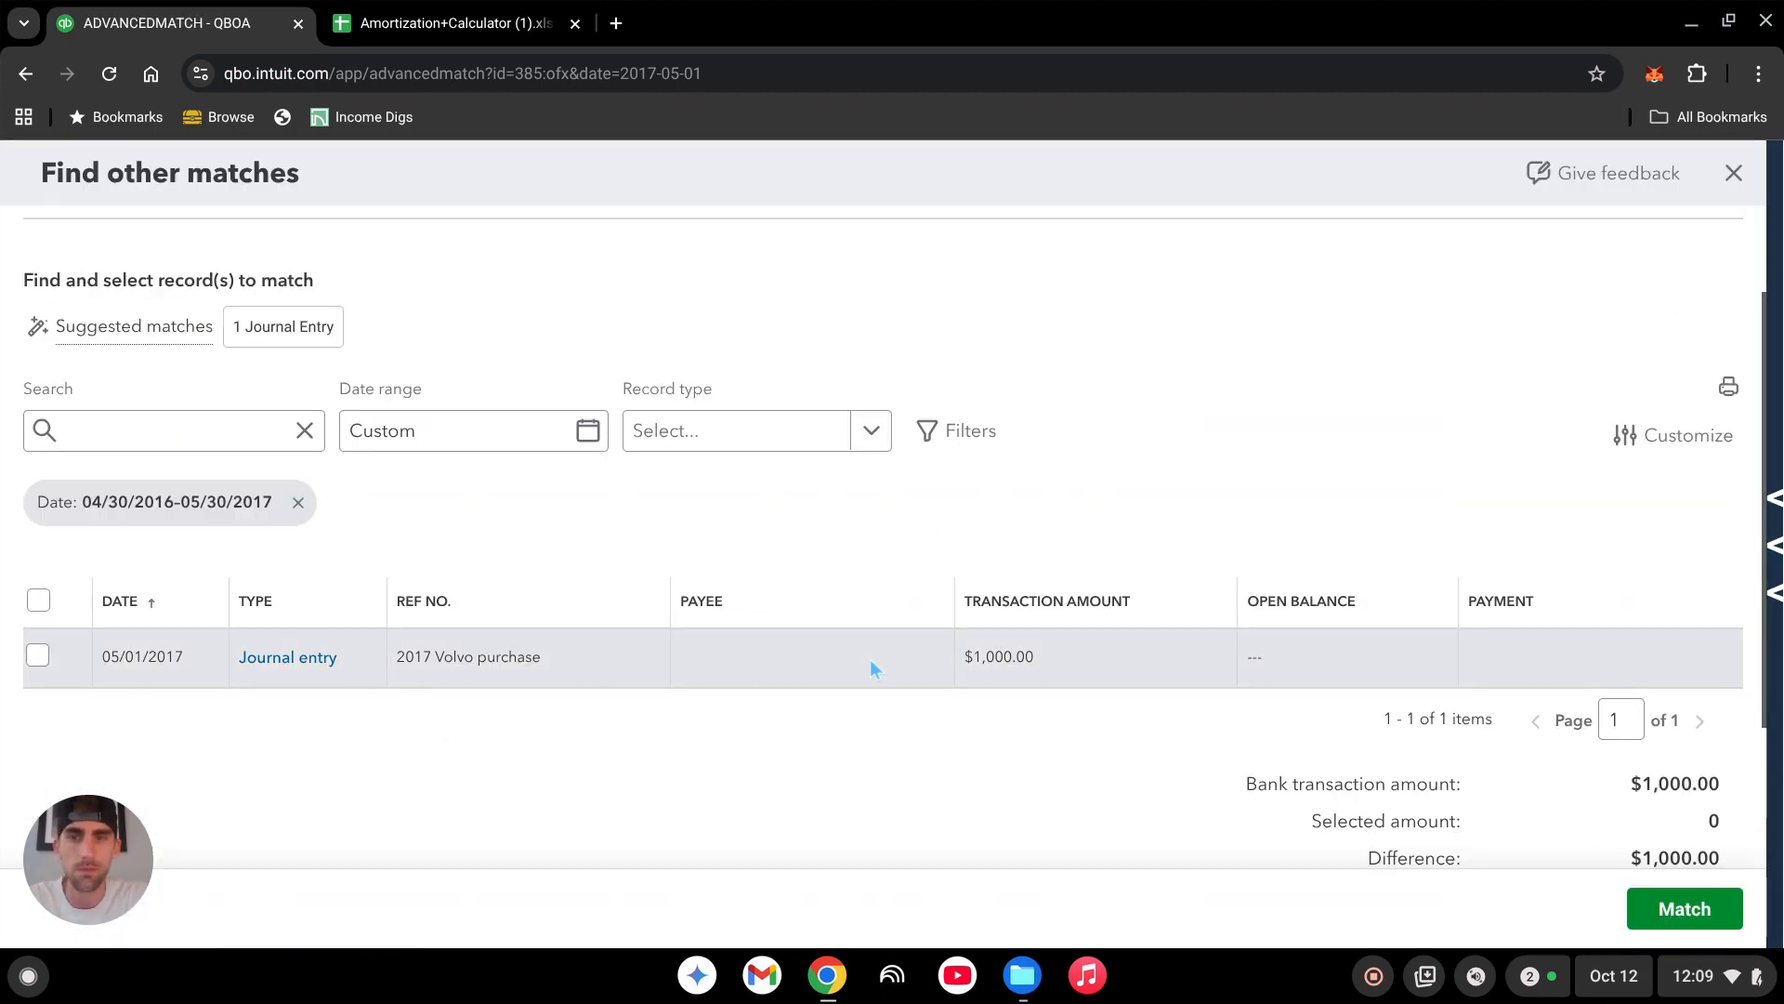
left_click(37, 656)
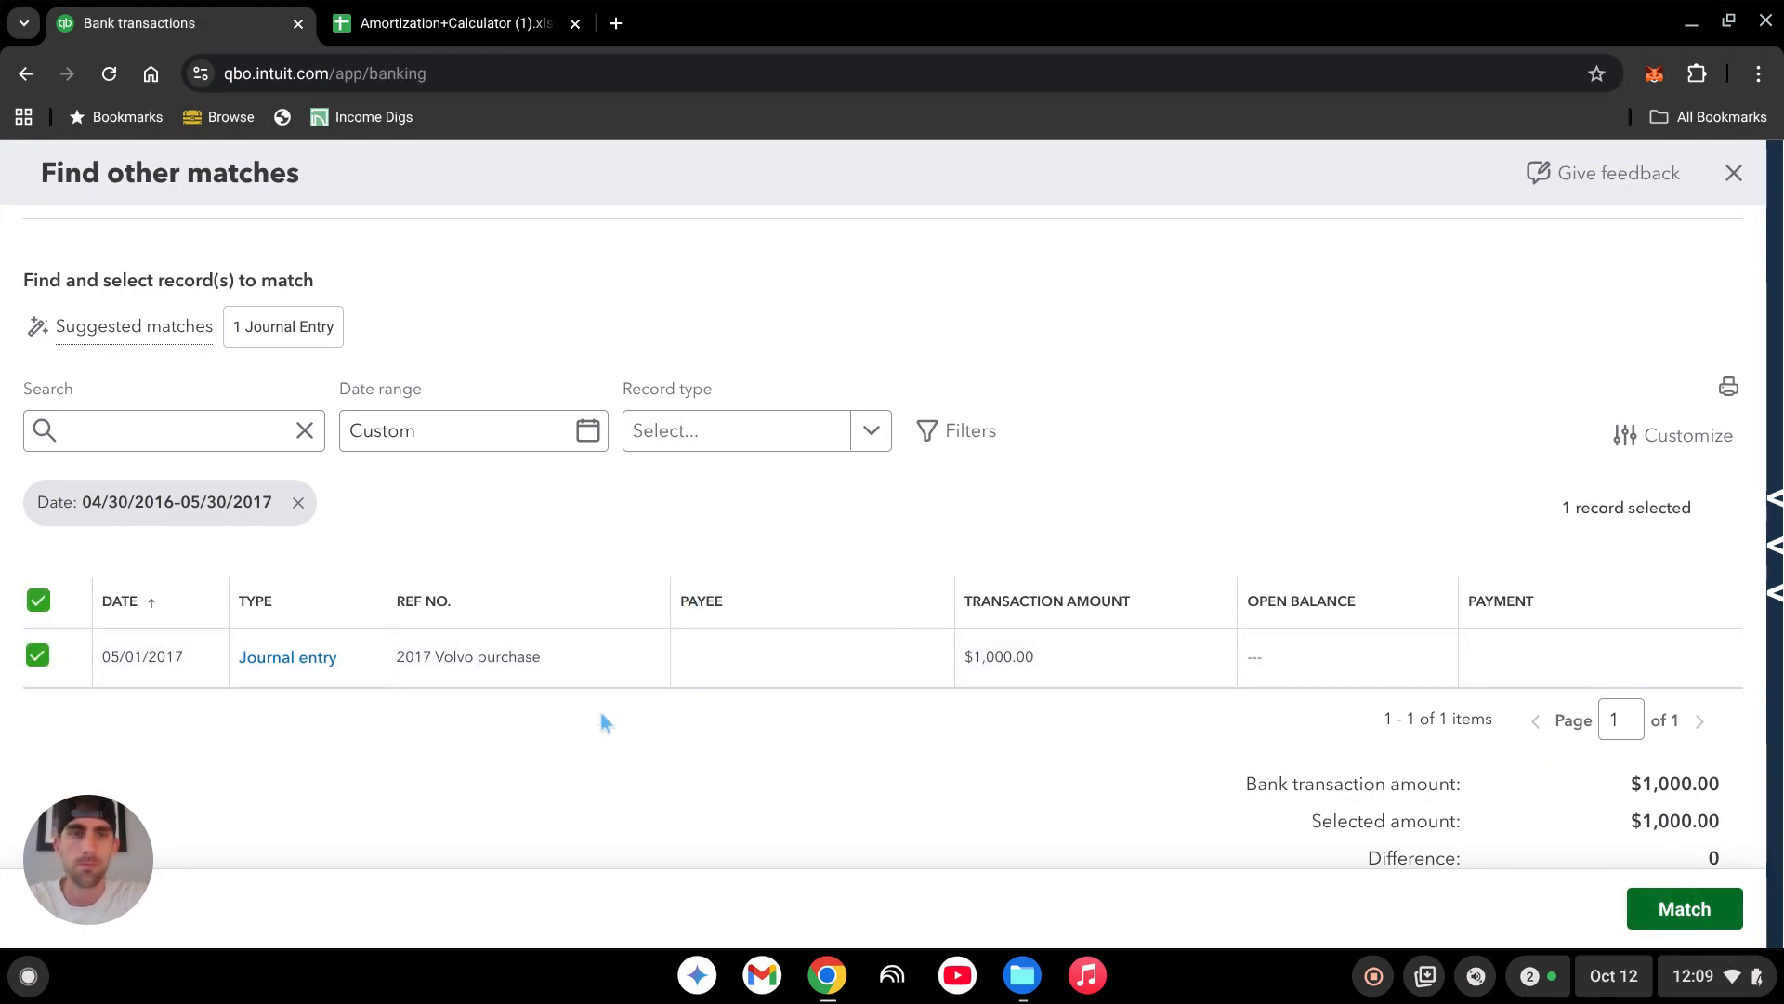
left_click(1681, 913)
Match the pending 06/01/2017 Chevy Cruze Purchase bank transaction of $8,000 to the 2014 Chevy Cruze journal entry.
scroll(882, 557, "down", 4)
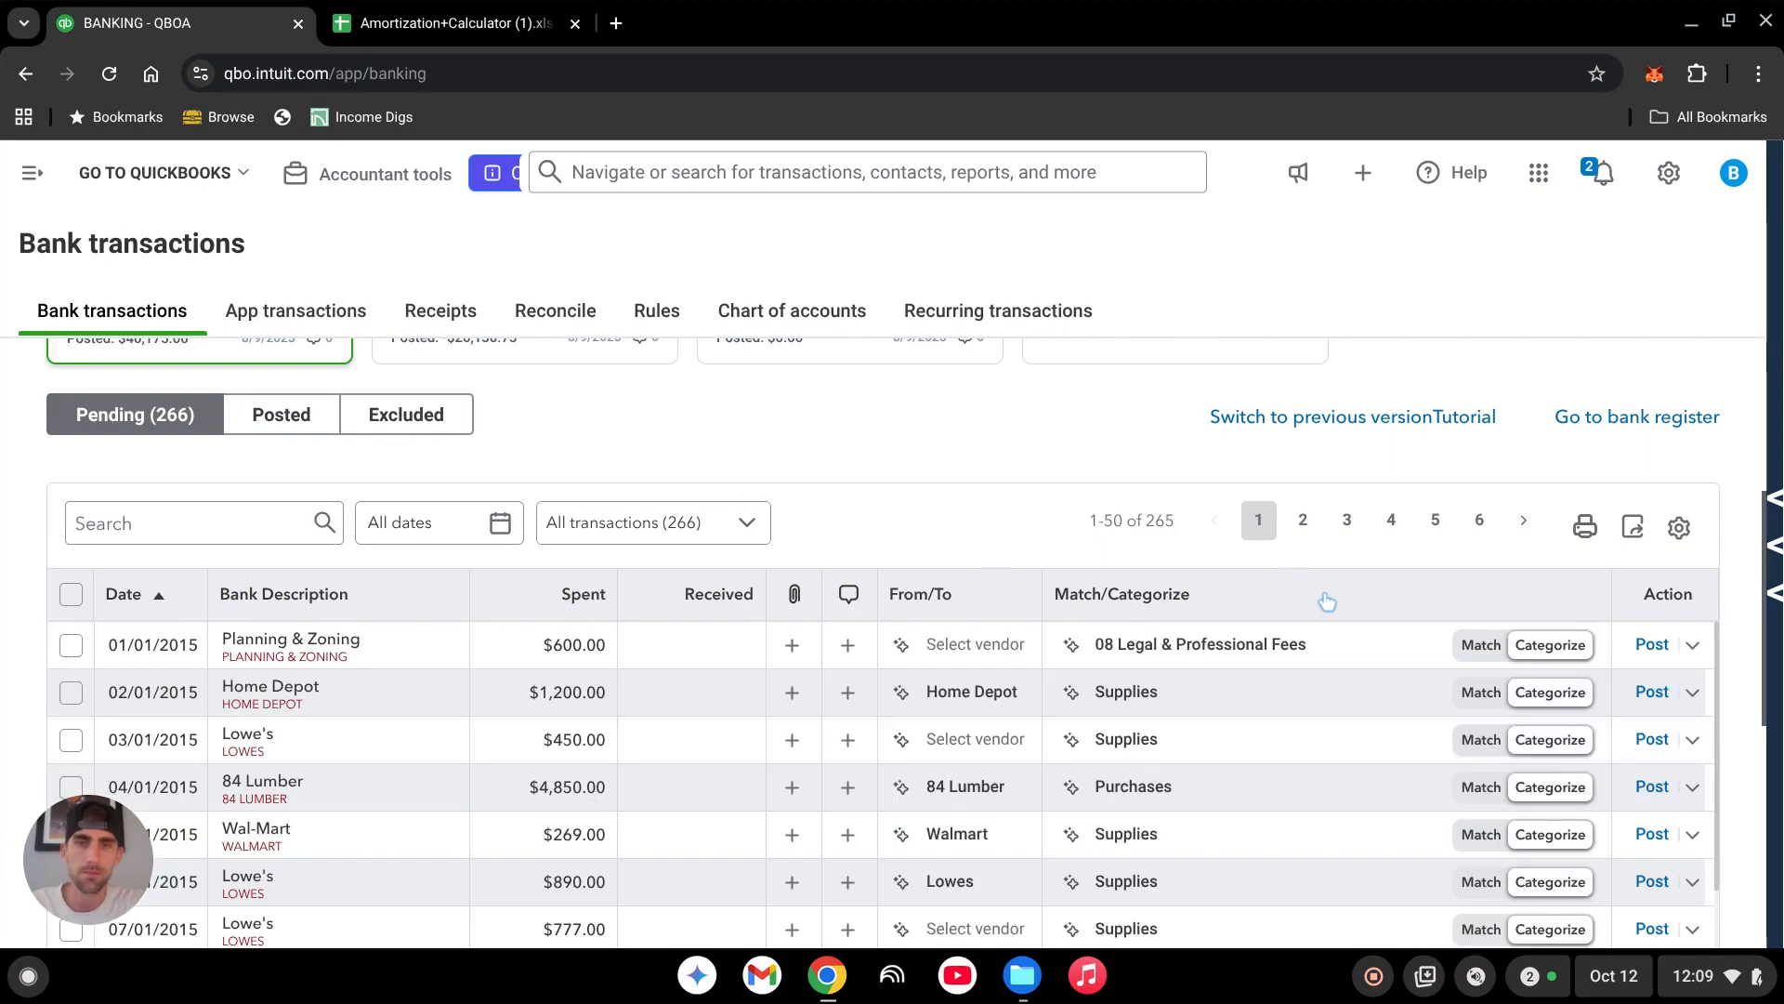
scroll(542, 638, "down", 2)
scroll(539, 632, "up", 2)
scroll(511, 703, "down", 1)
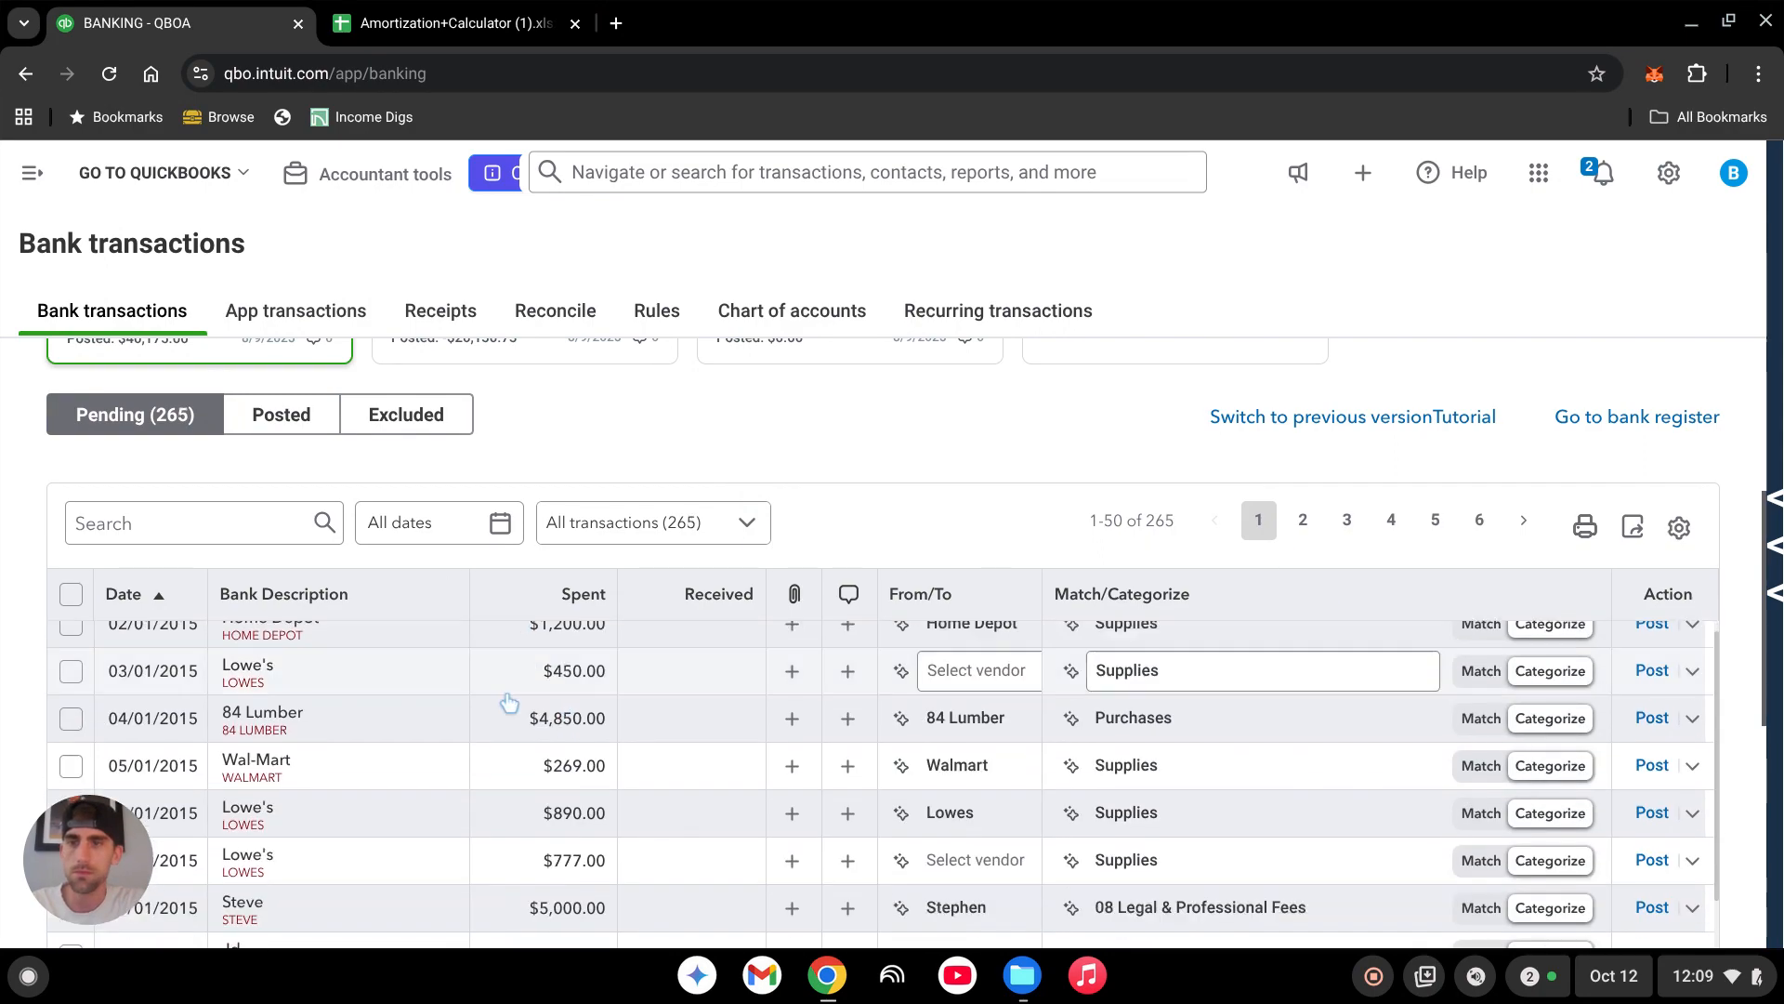
scroll(465, 706, "down", 3)
scroll(428, 720, "down", 2)
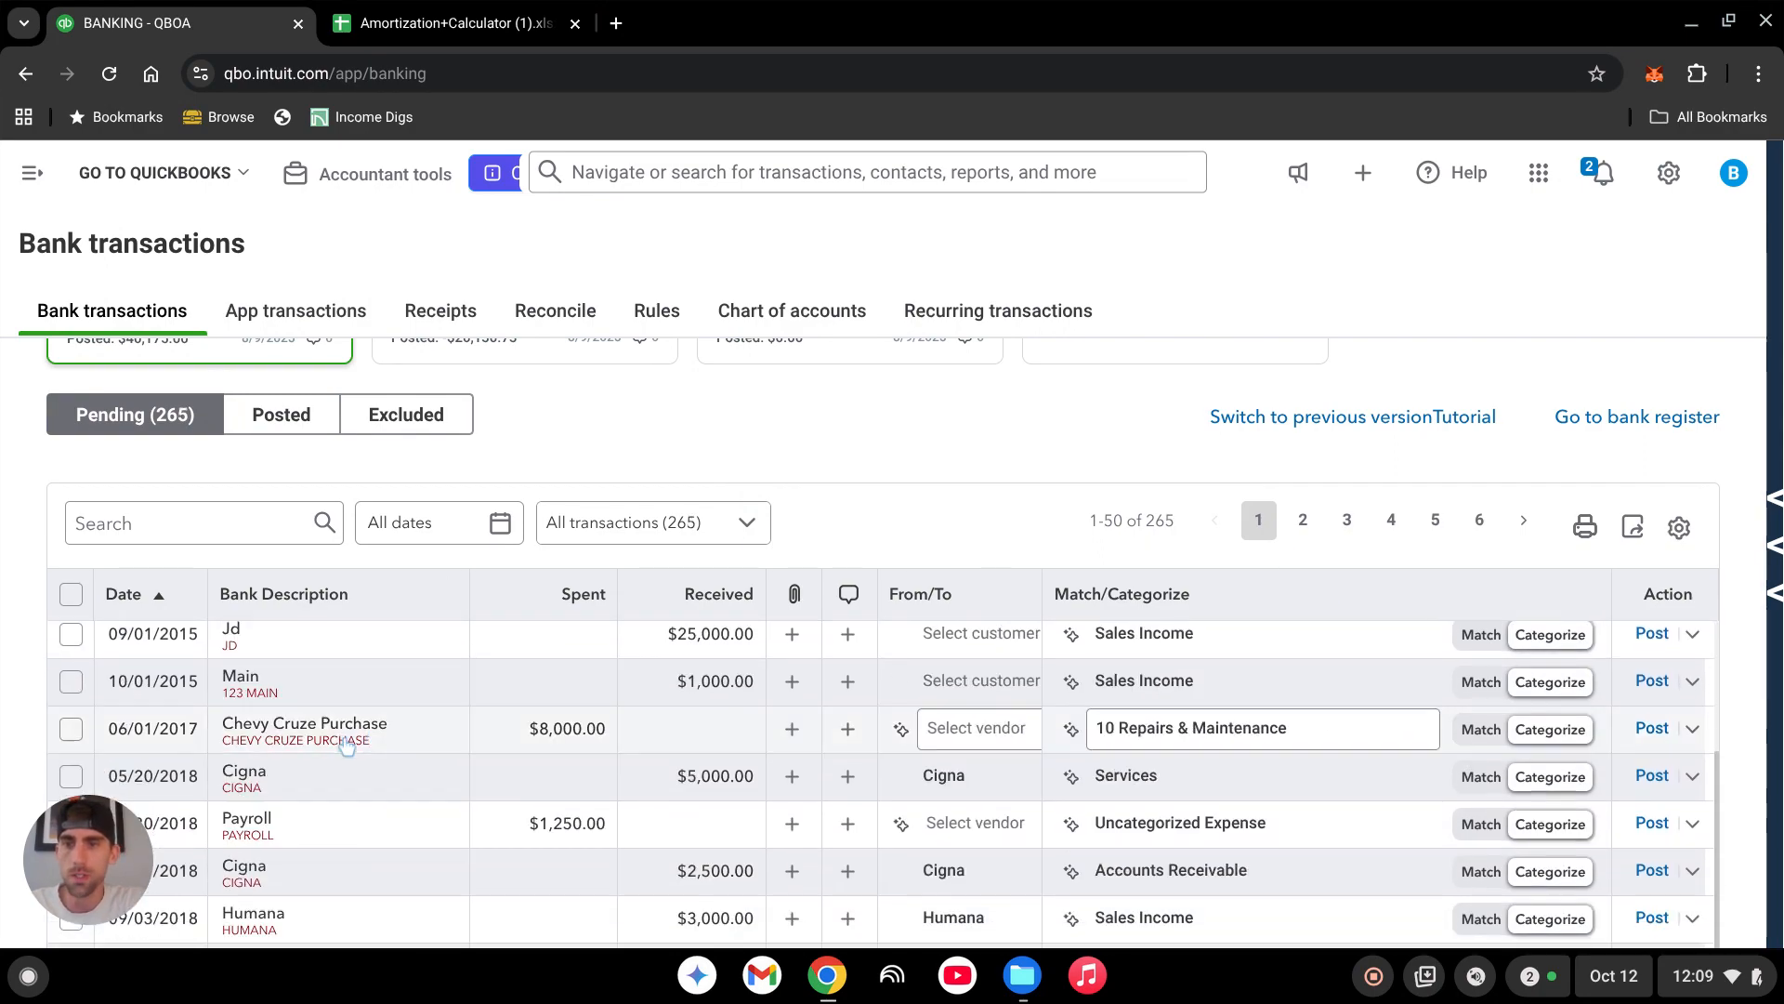
left_click(1478, 732)
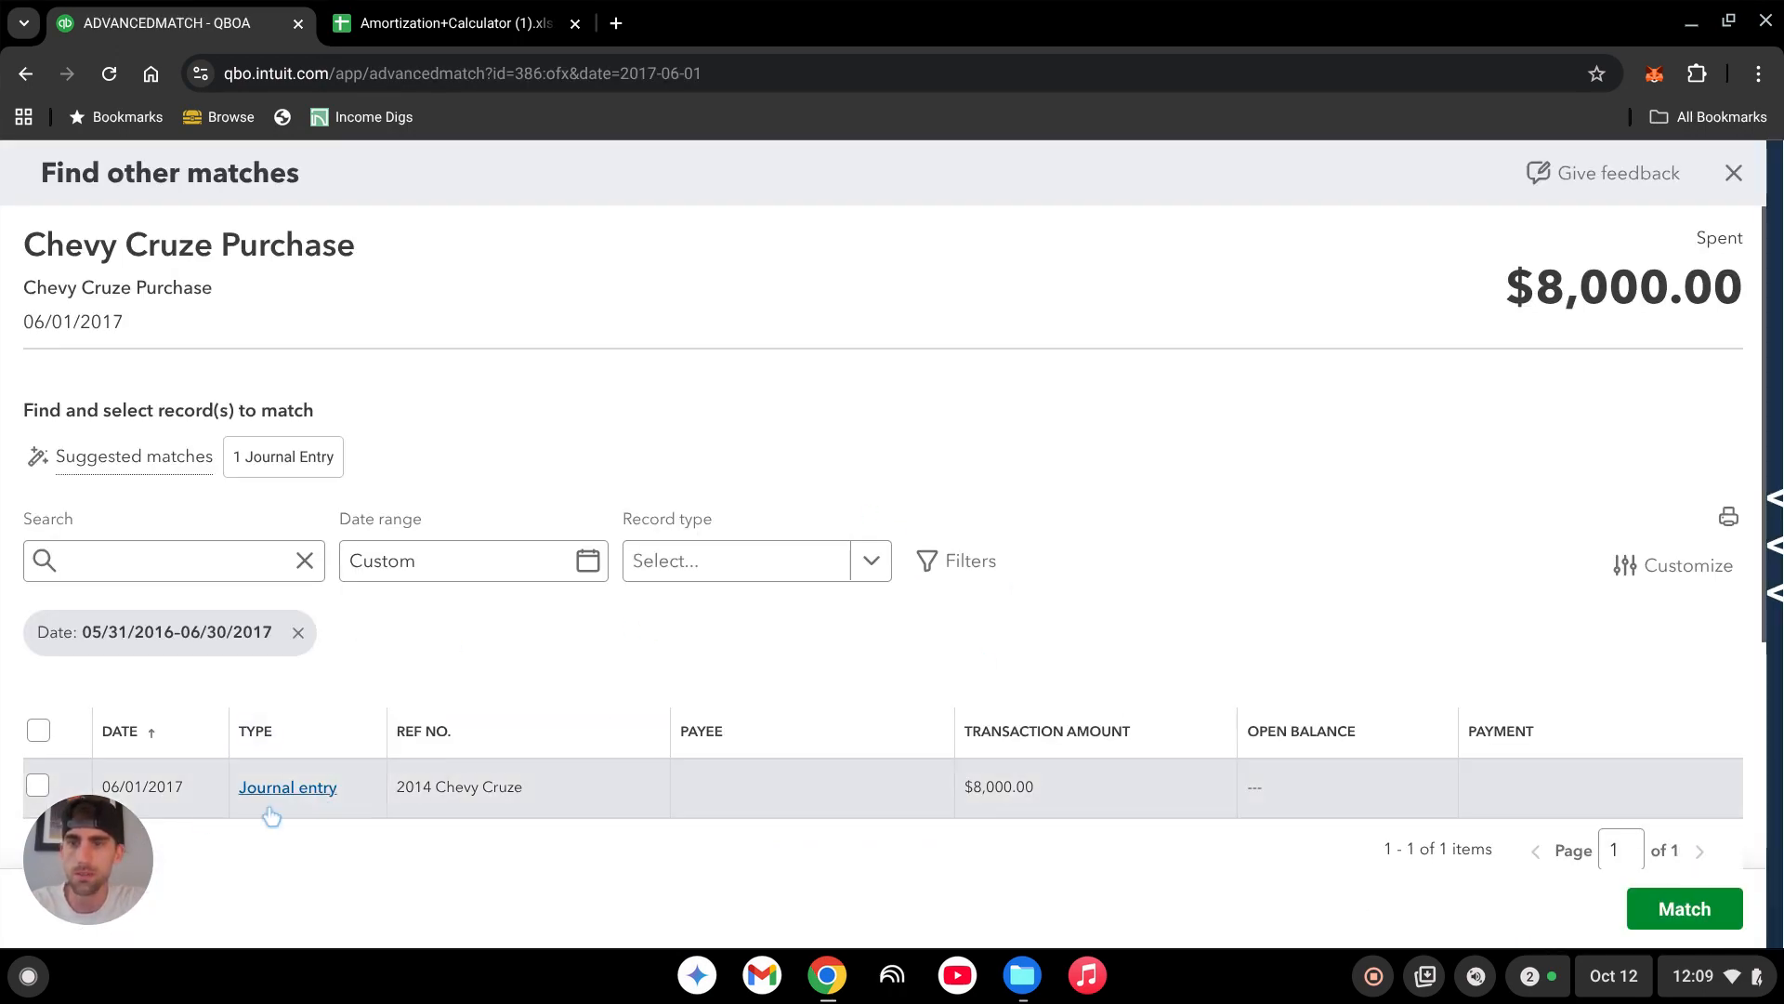
scroll(223, 780, "down", 2)
left_click(33, 657)
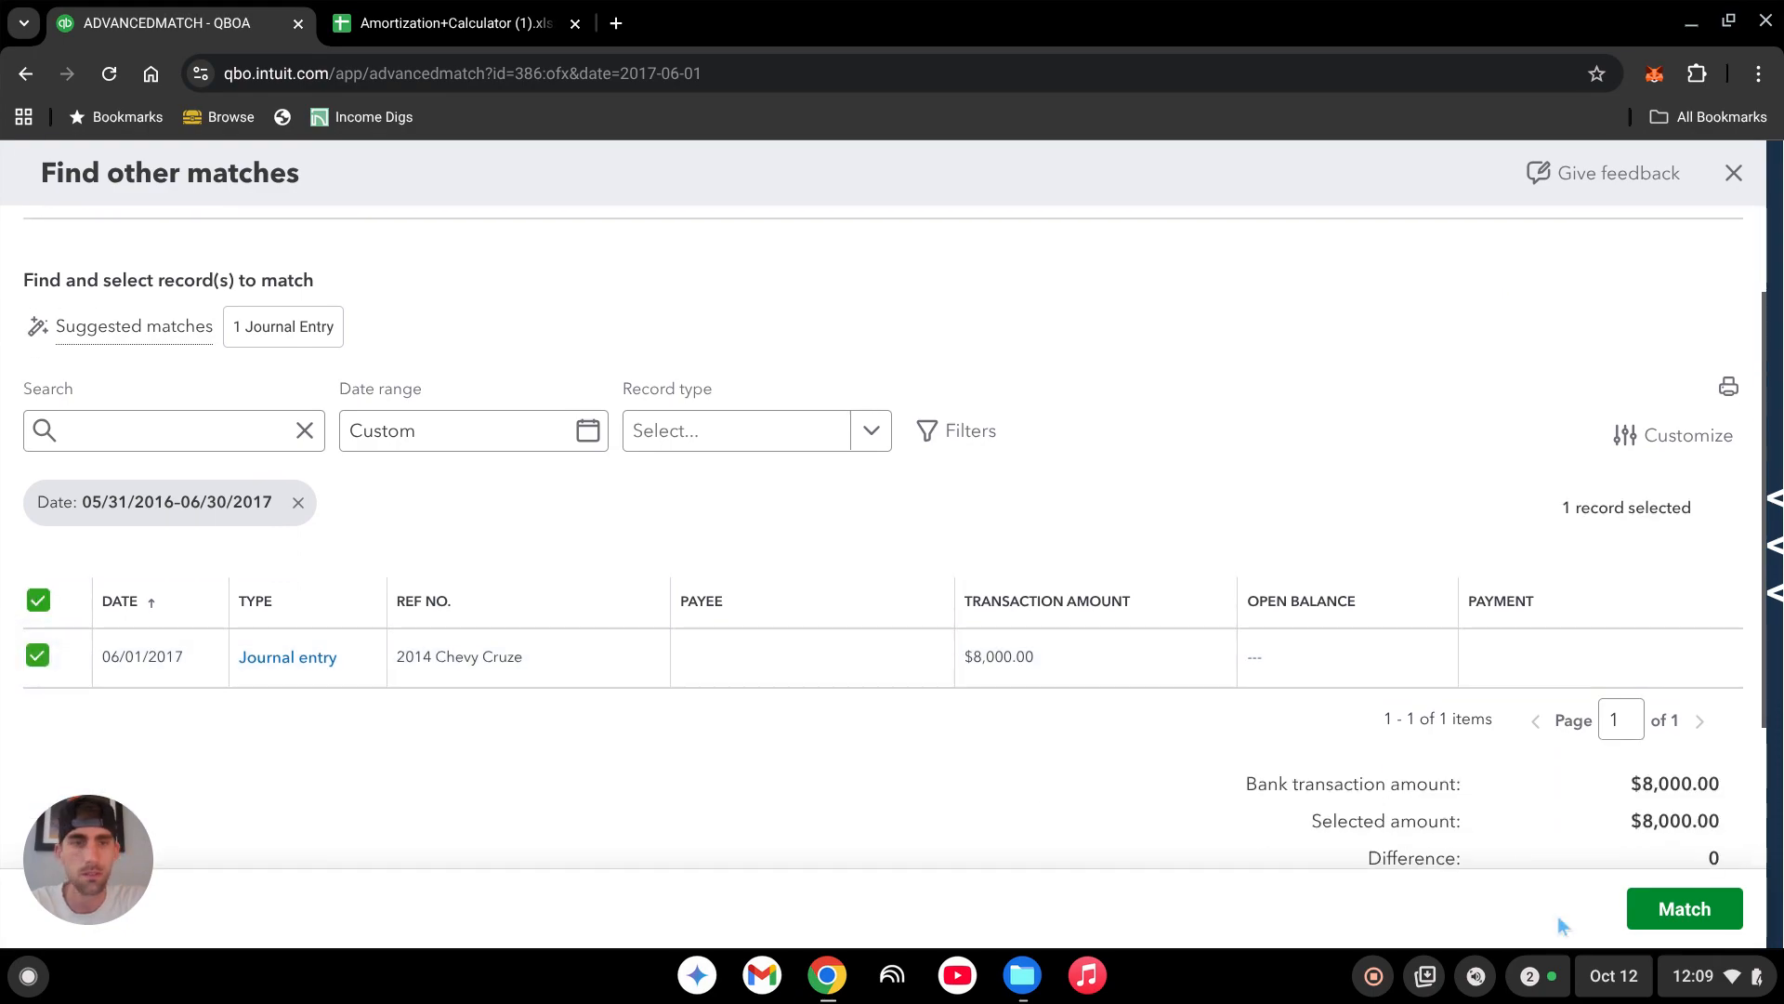
left_click(1648, 920)
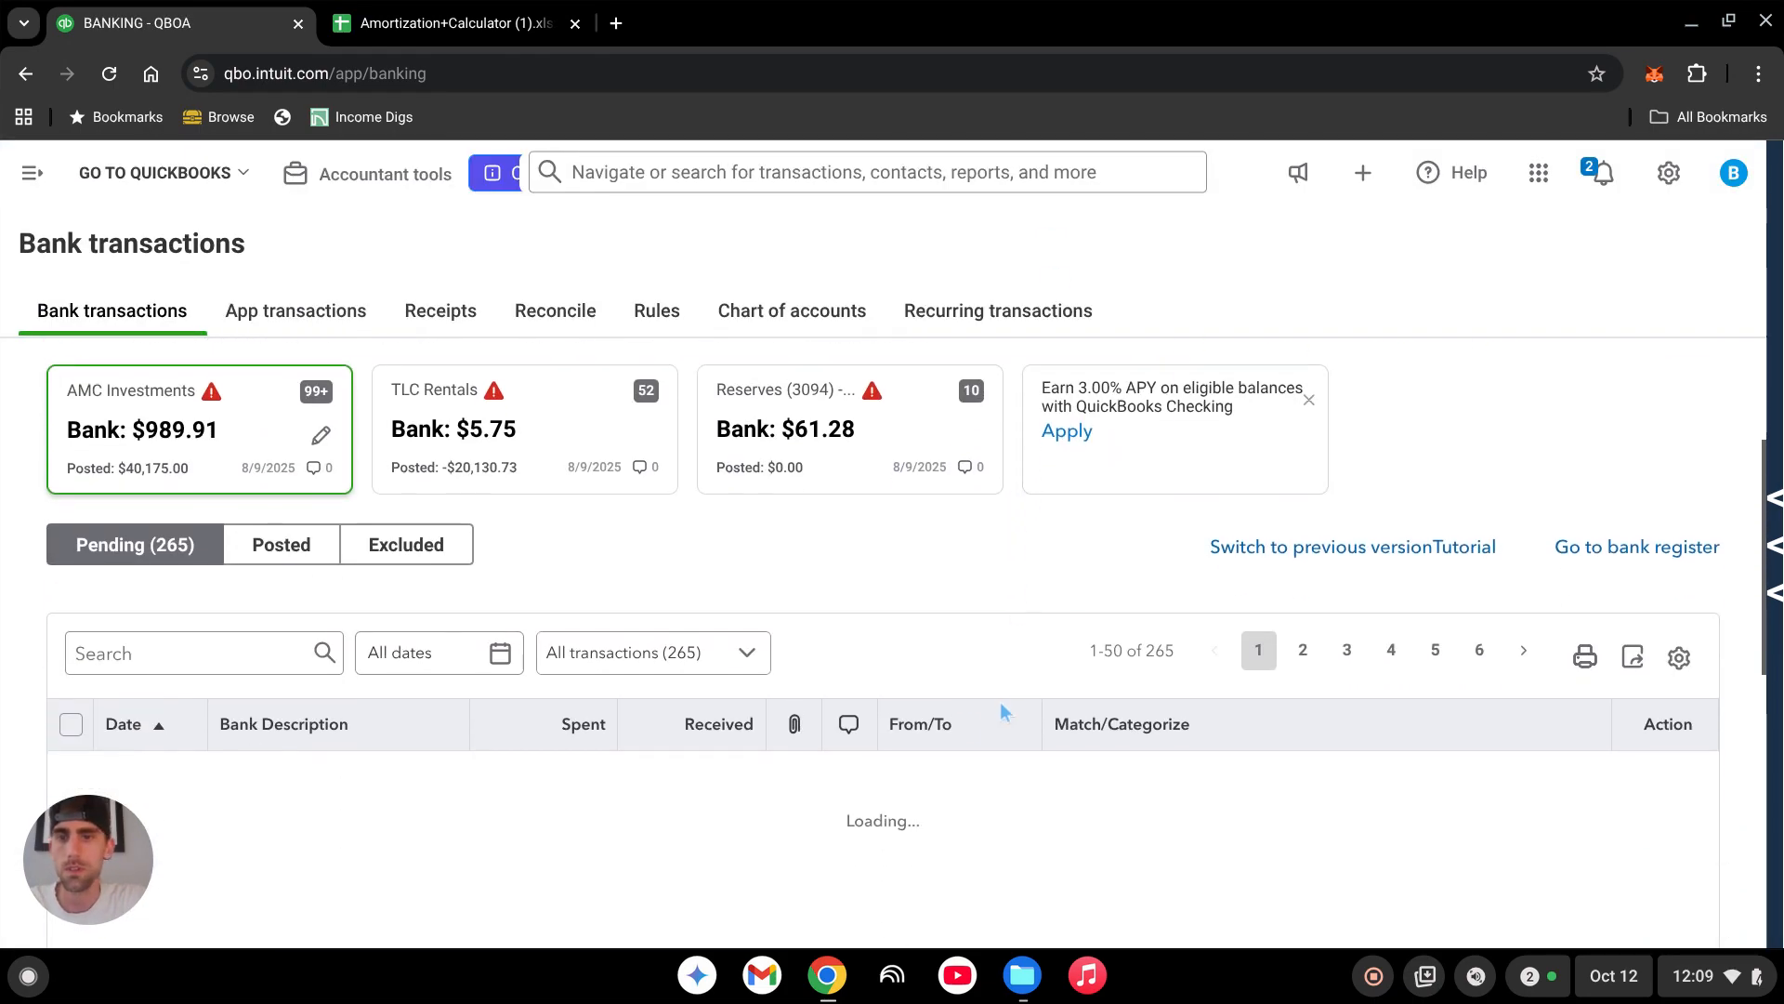
Reopen the 2017 Volvo purchase journal entry from the recent journal entries.
left_click(32, 175)
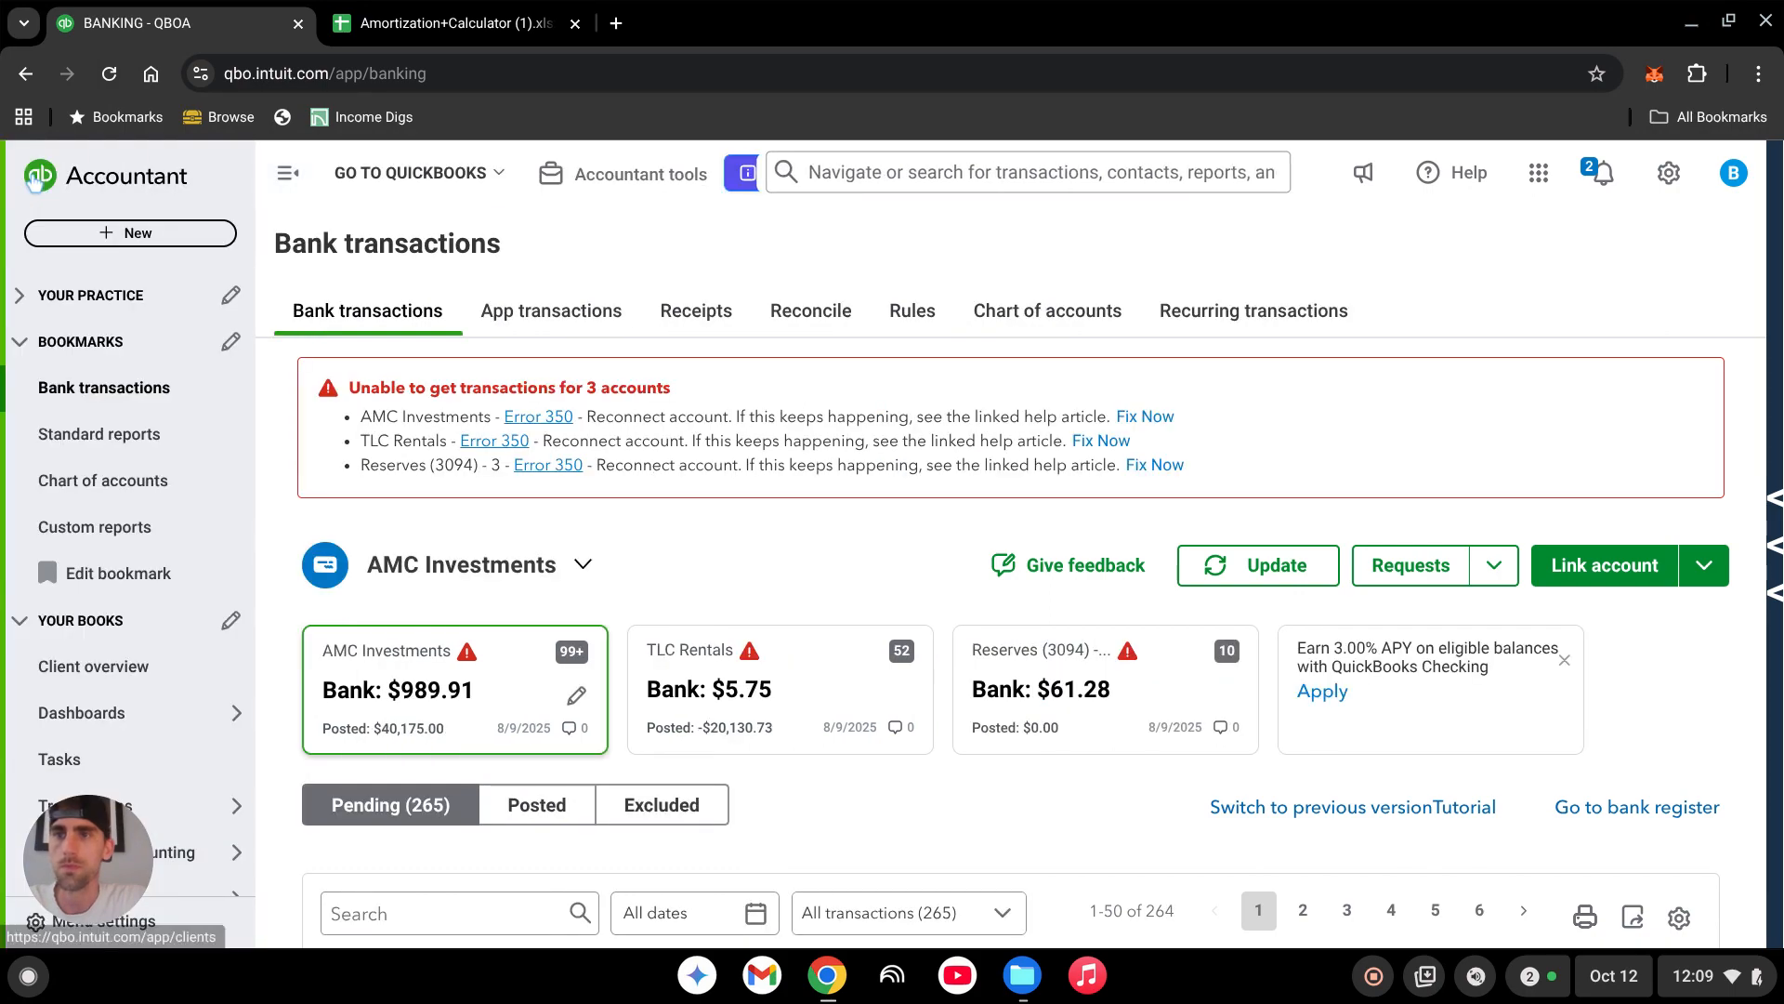
left_click(110, 234)
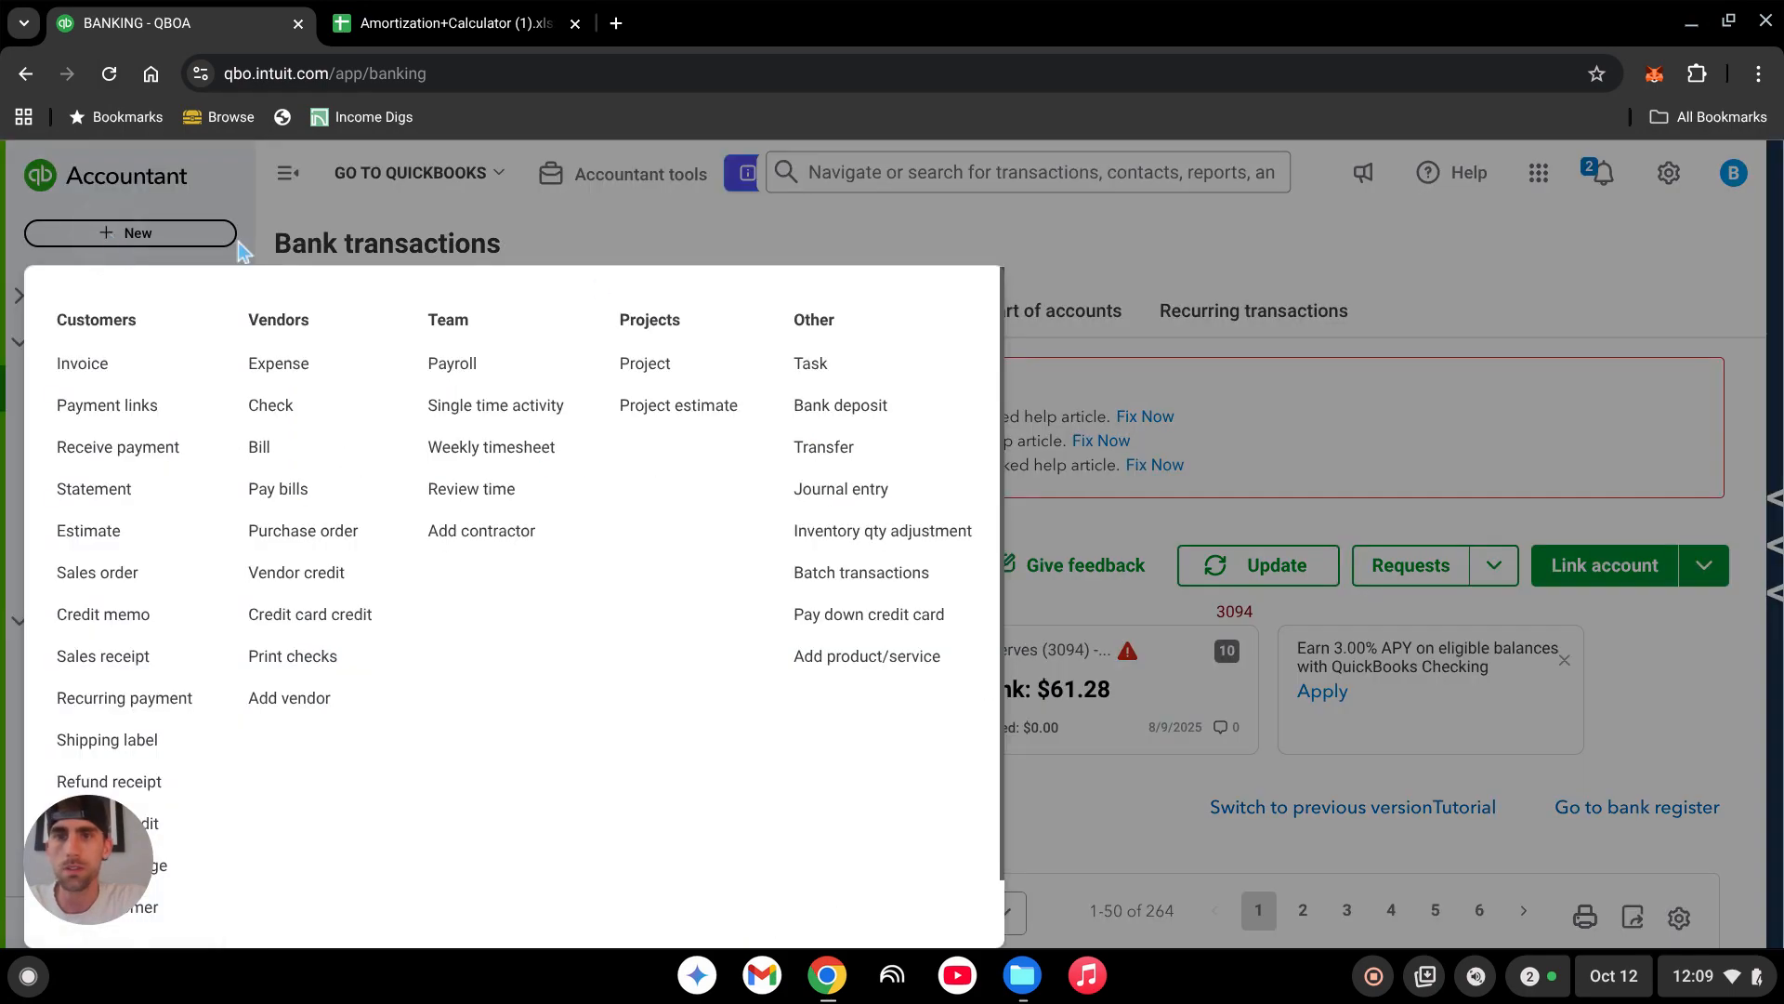
left_click(860, 505)
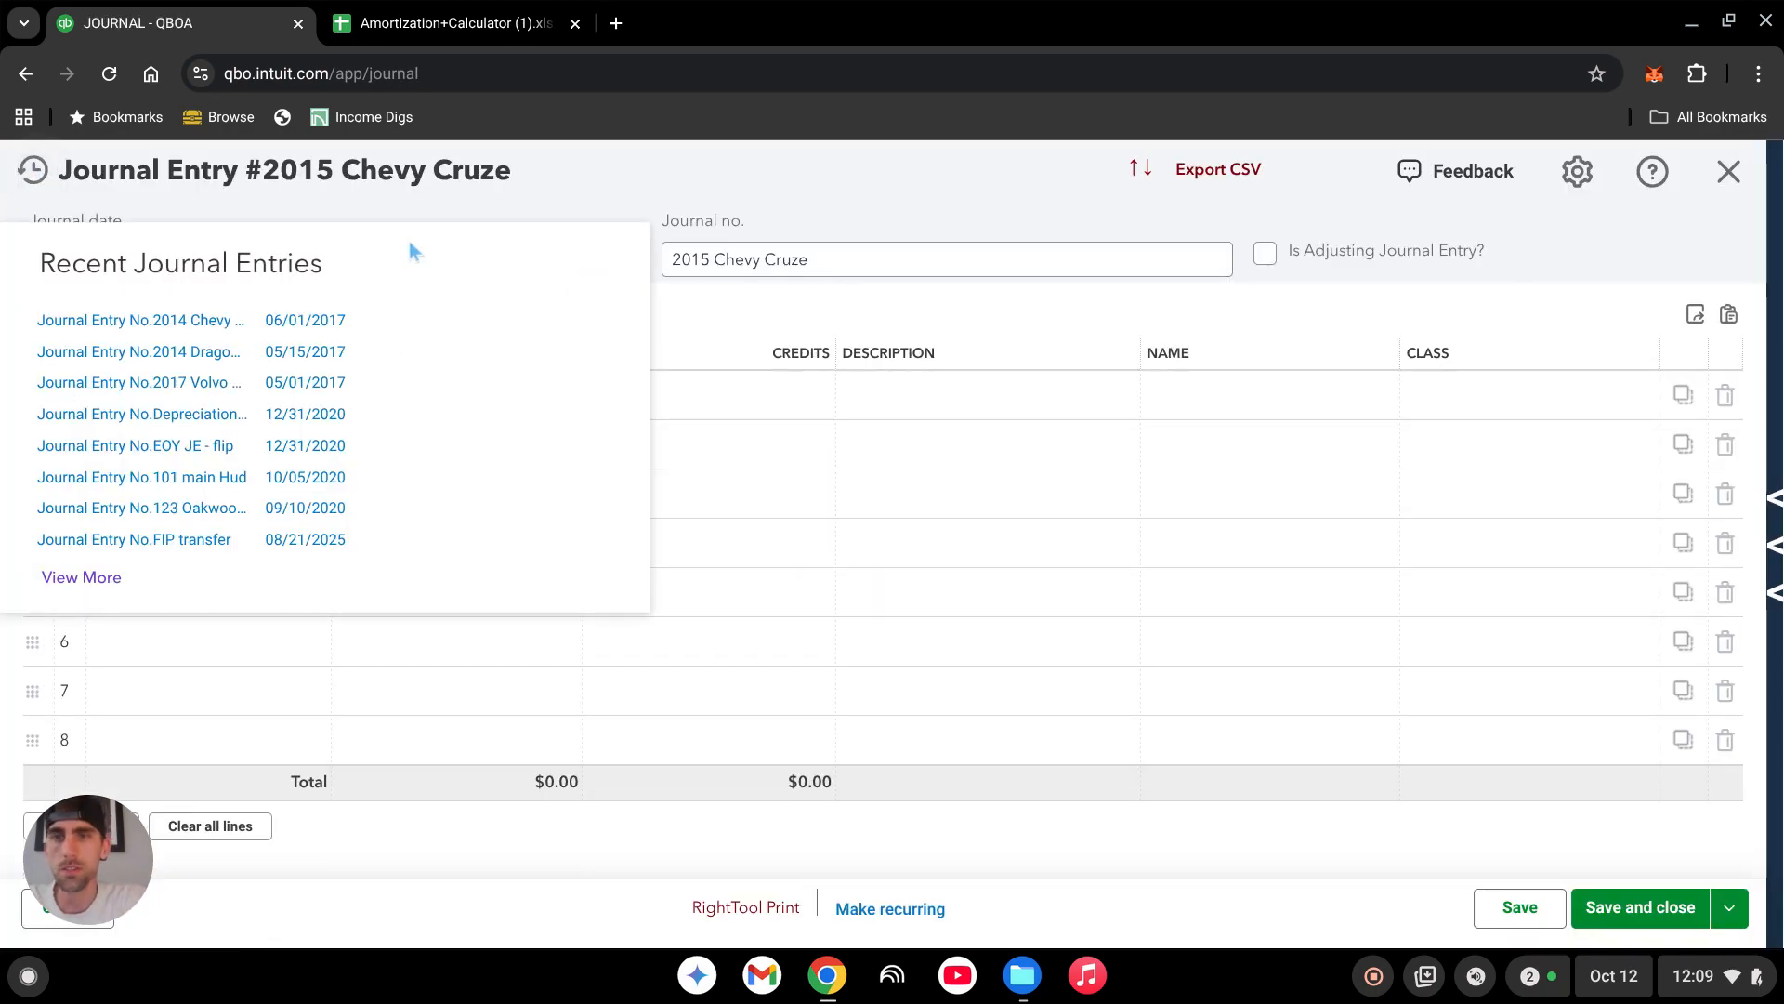
left_click(213, 385)
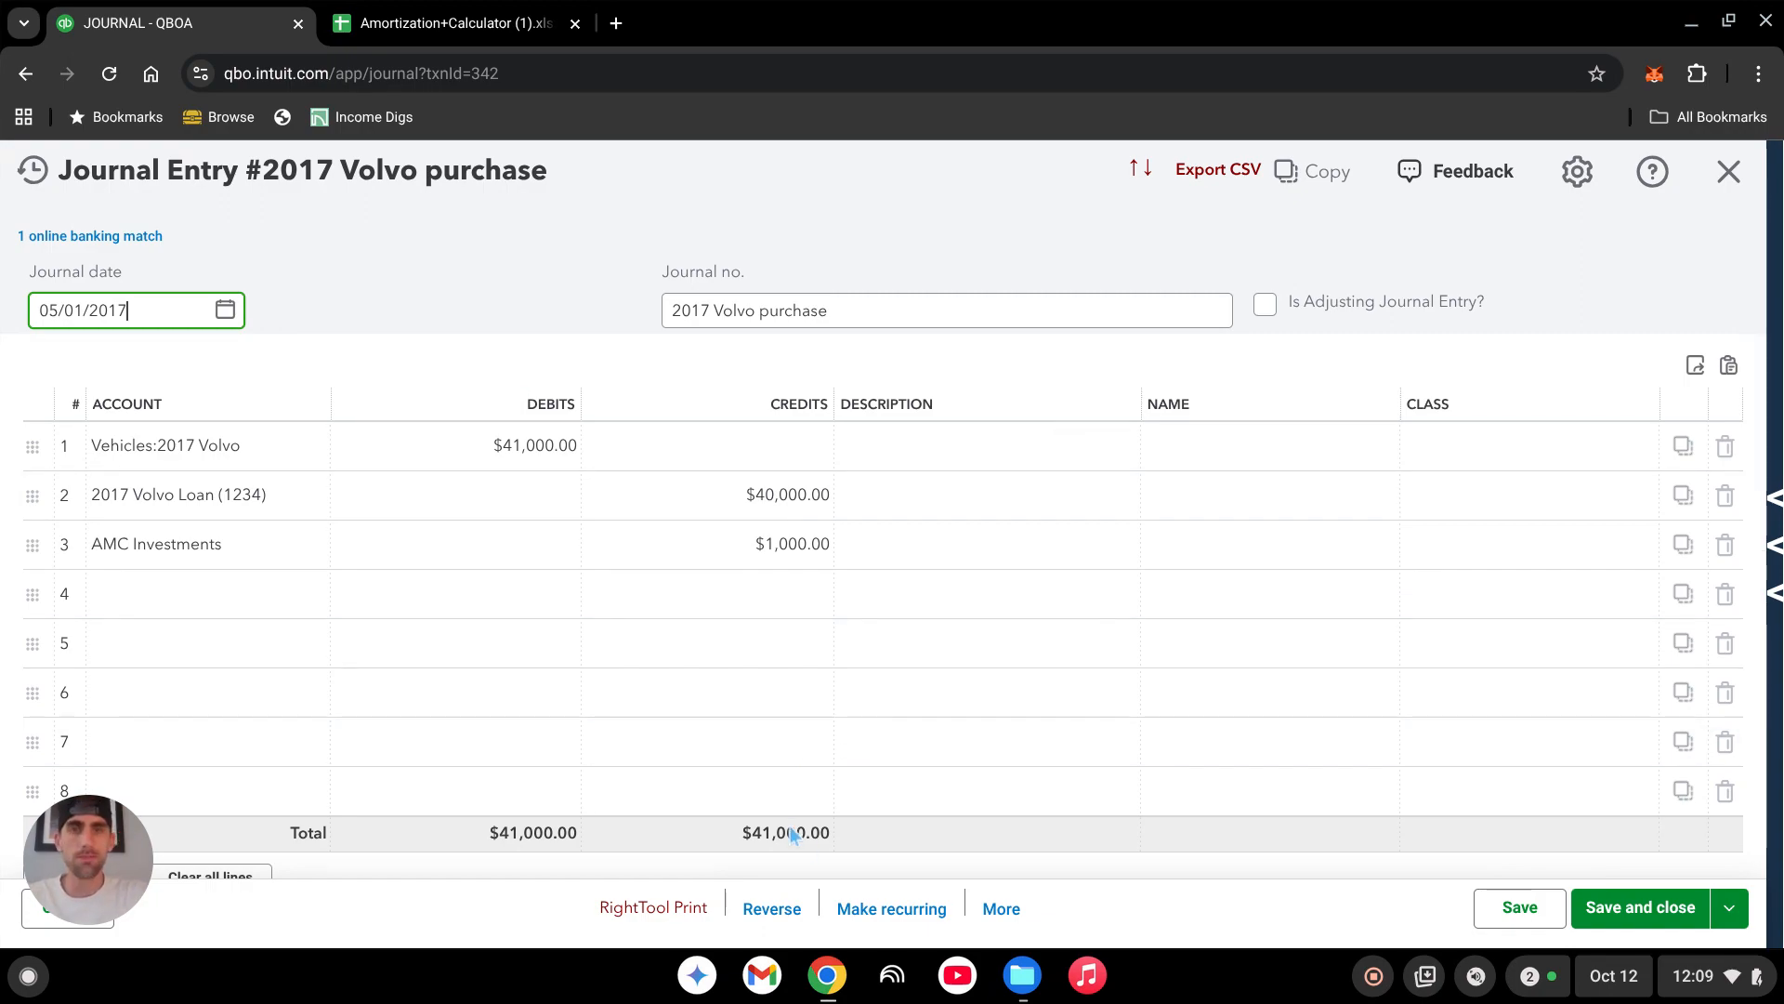
Describe the Vehicles:2017 Volvo line as "Purchase price" and the AMC Investments line as "Purchase deposit".
left_click(915, 453)
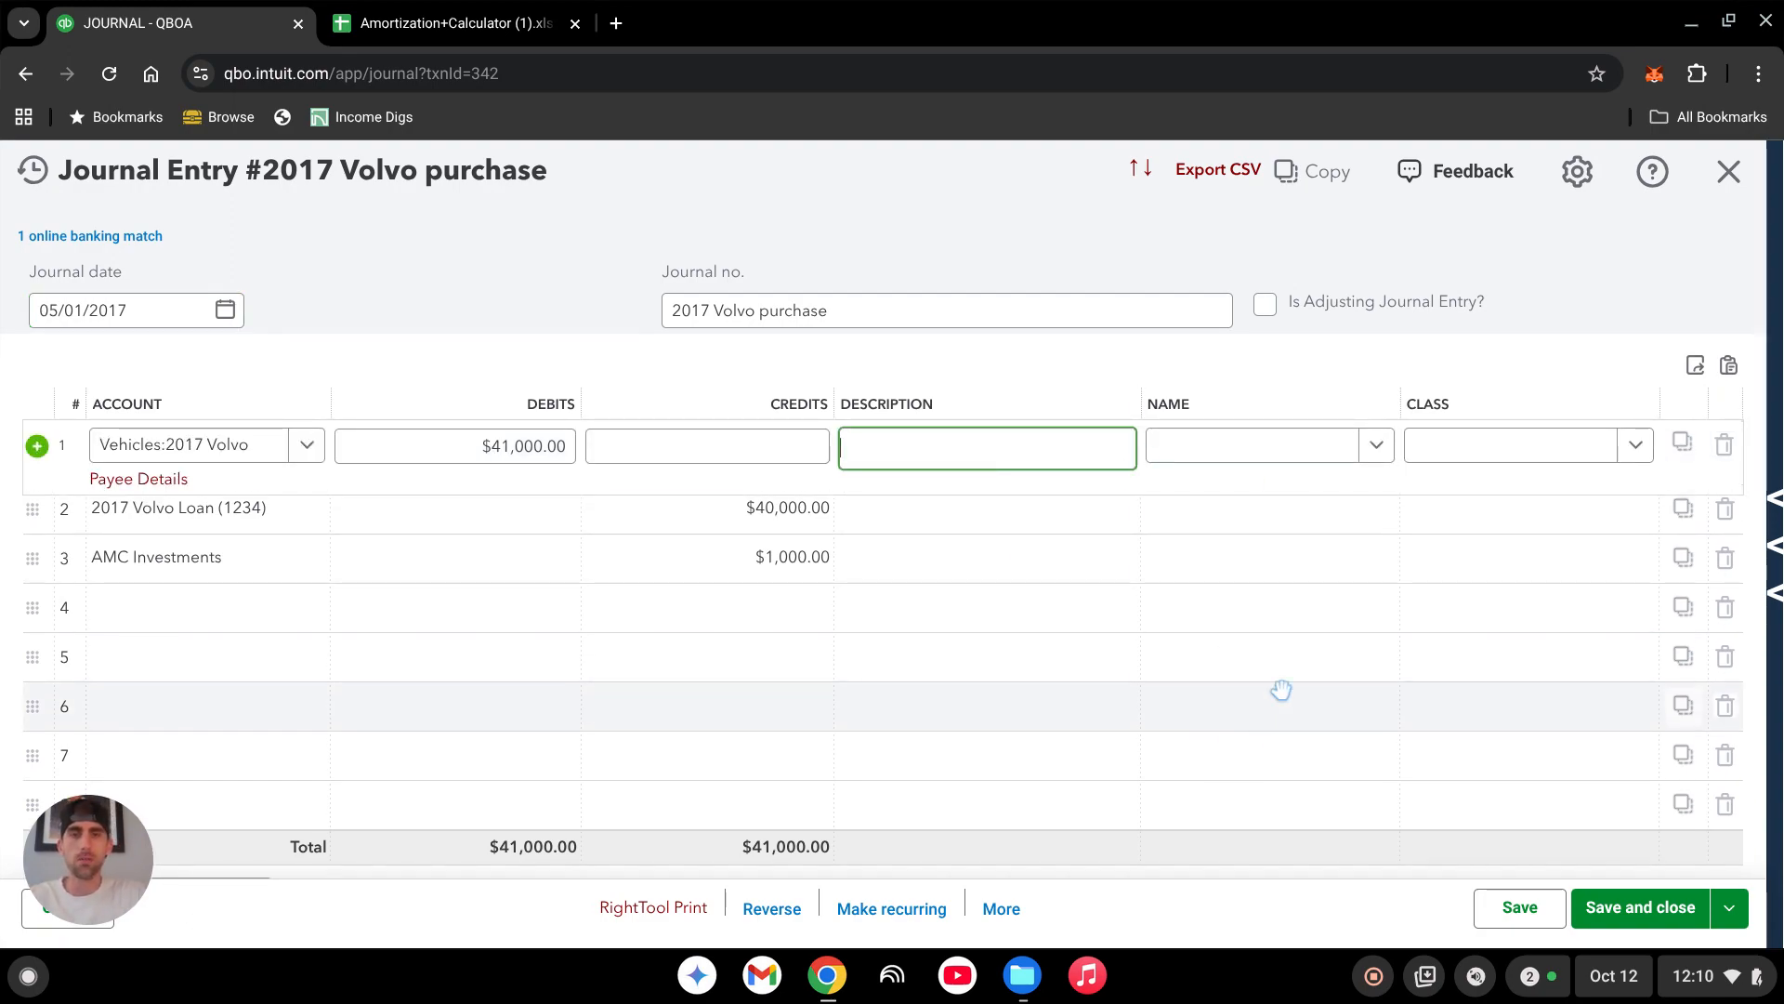
type("Purchase price")
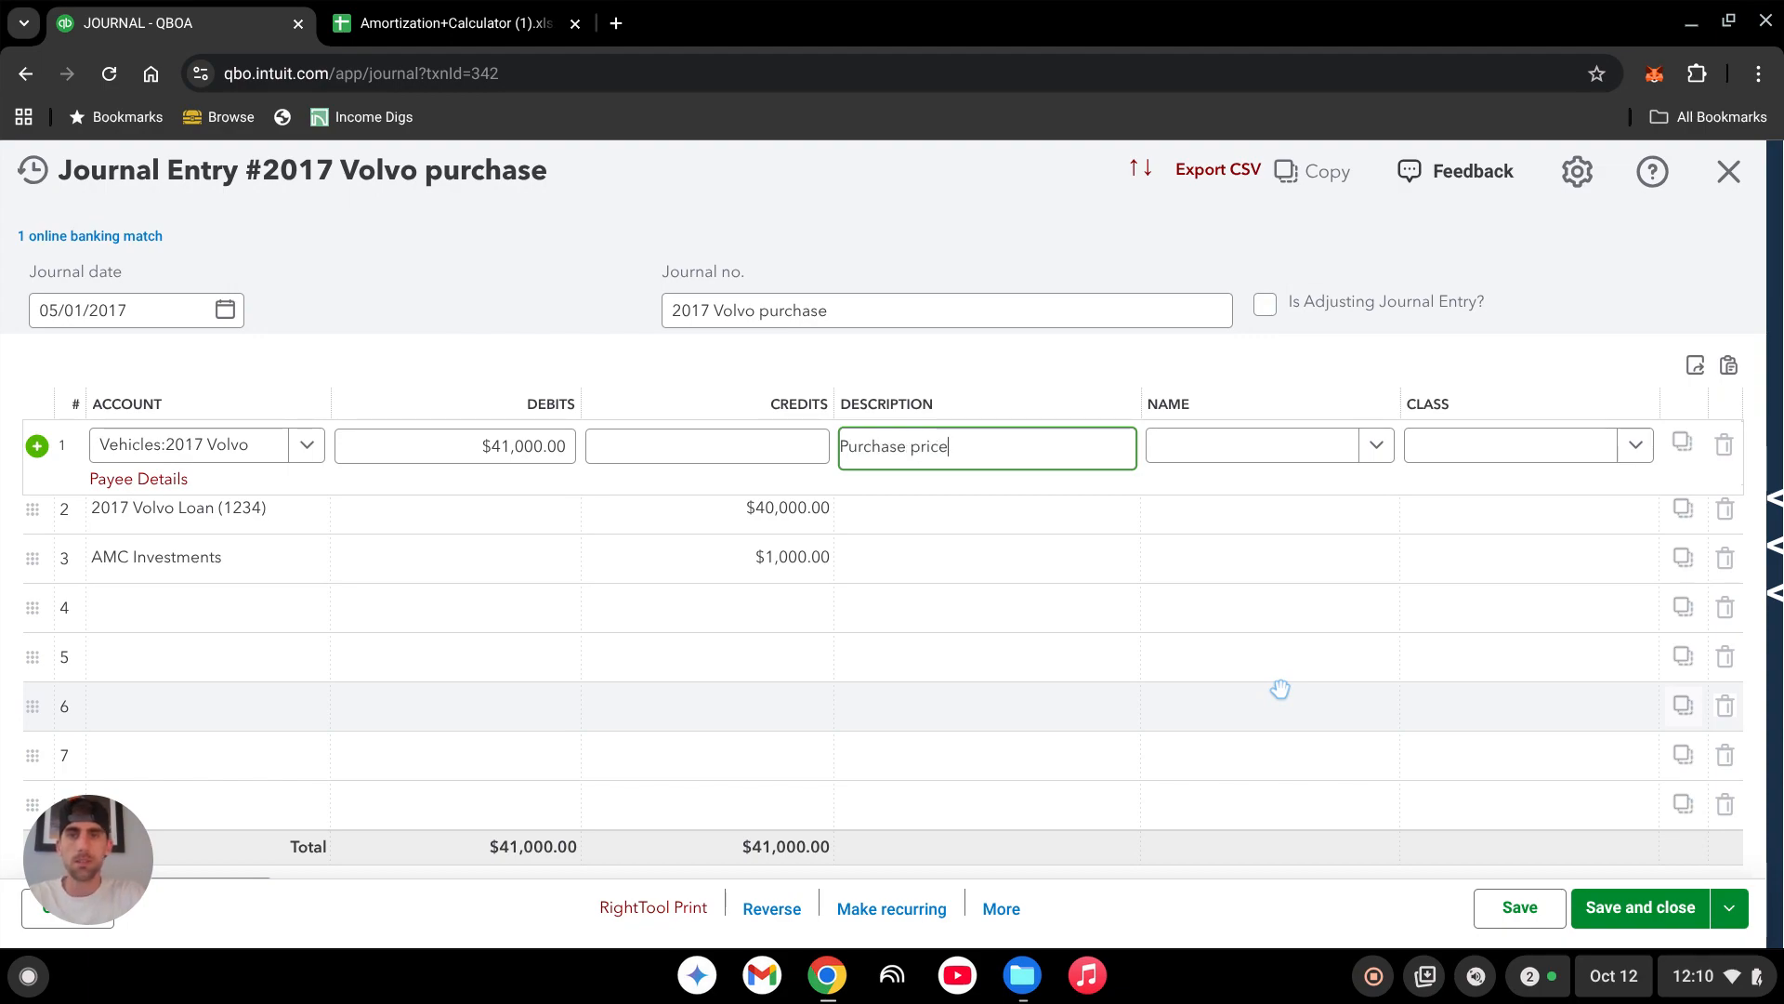
left_click(958, 568)
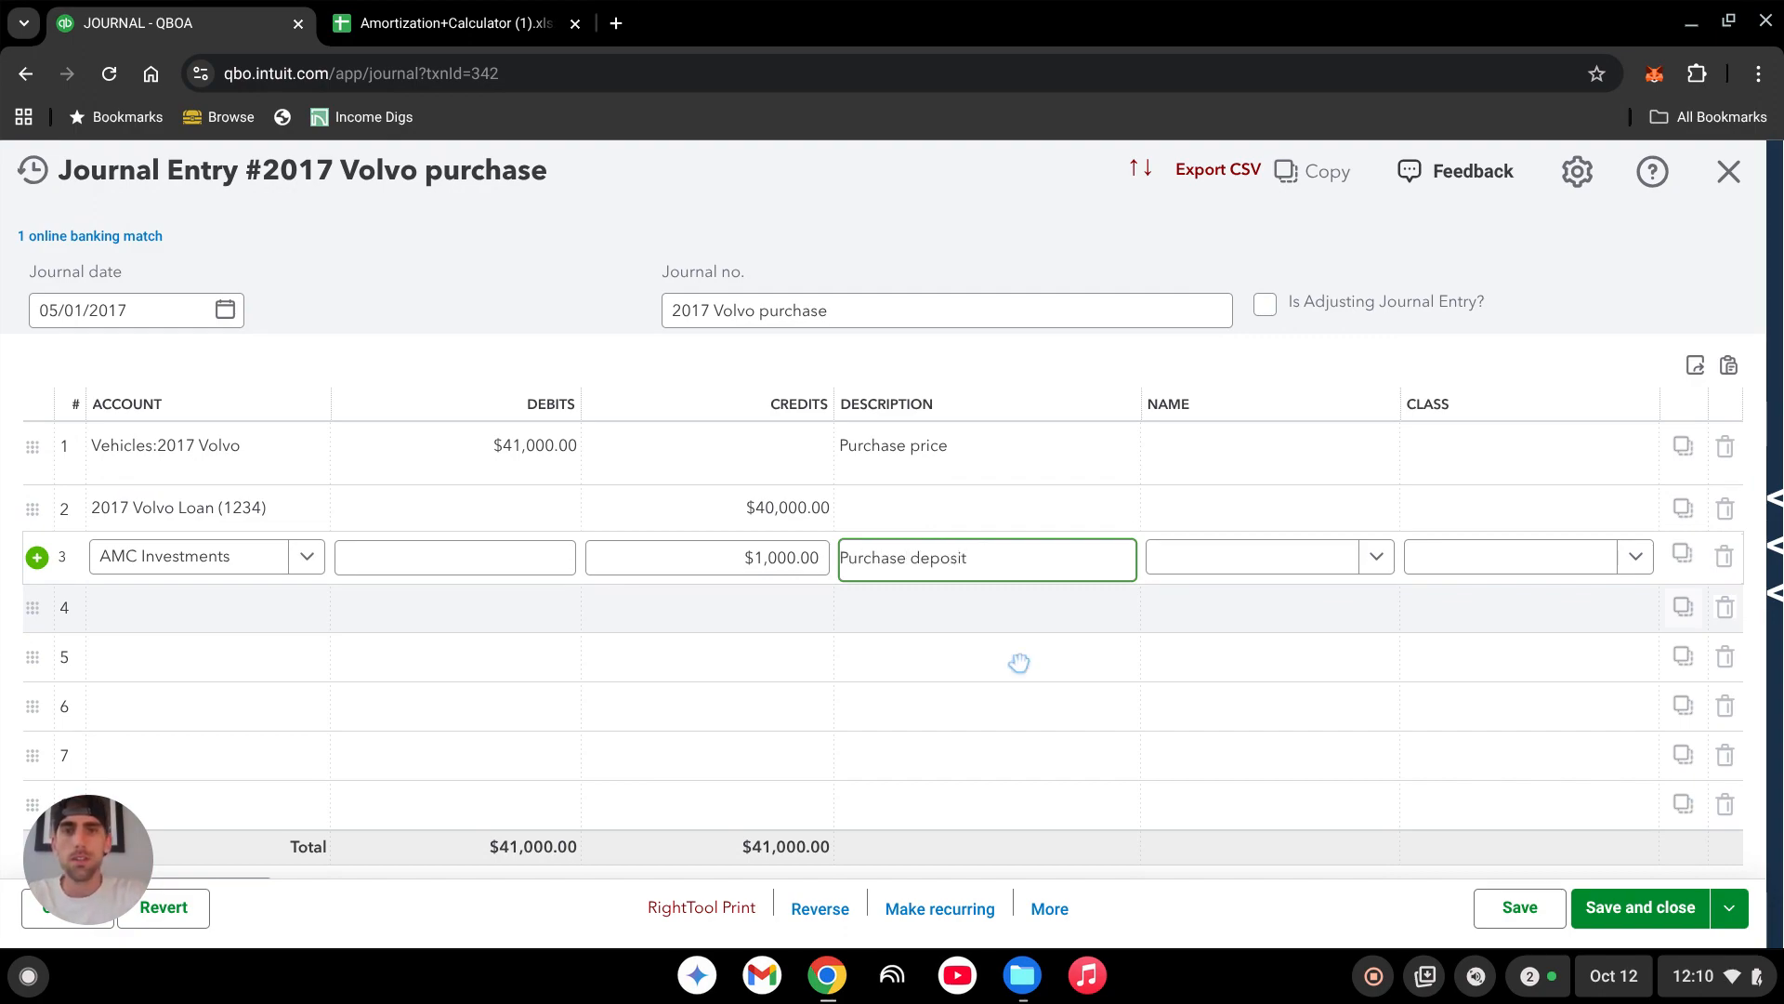
left_click(1007, 729)
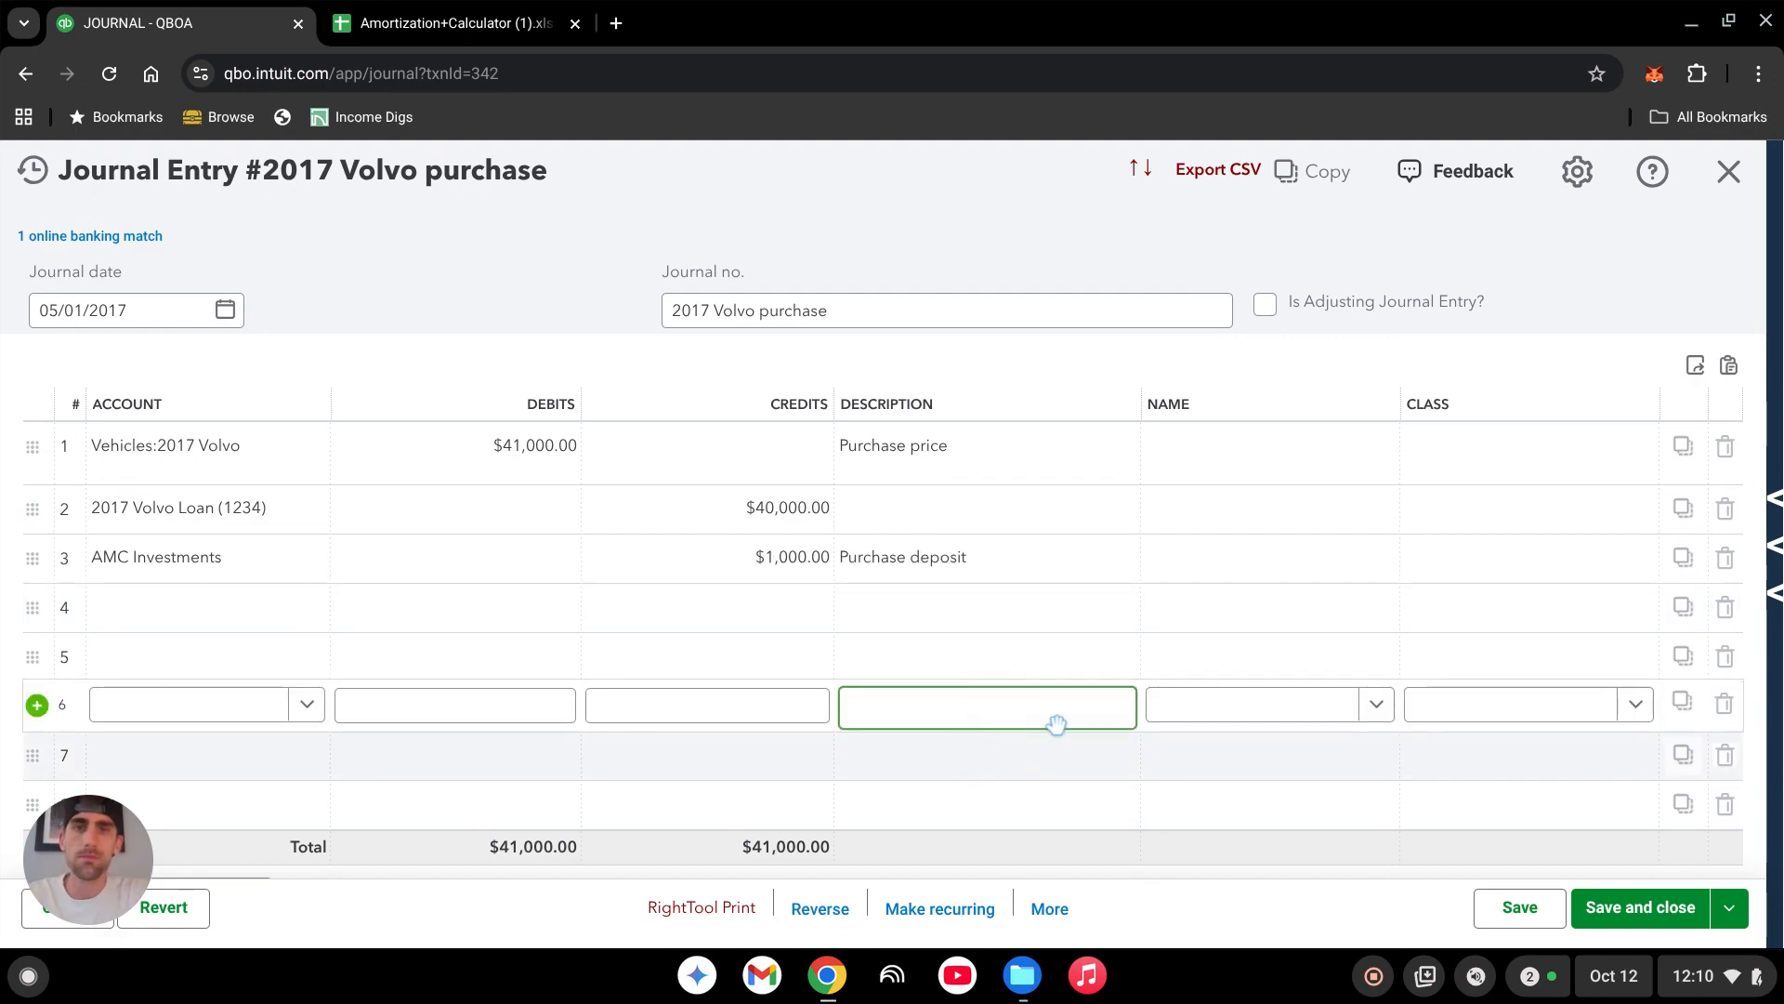
scroll(1067, 638, "down", 2)
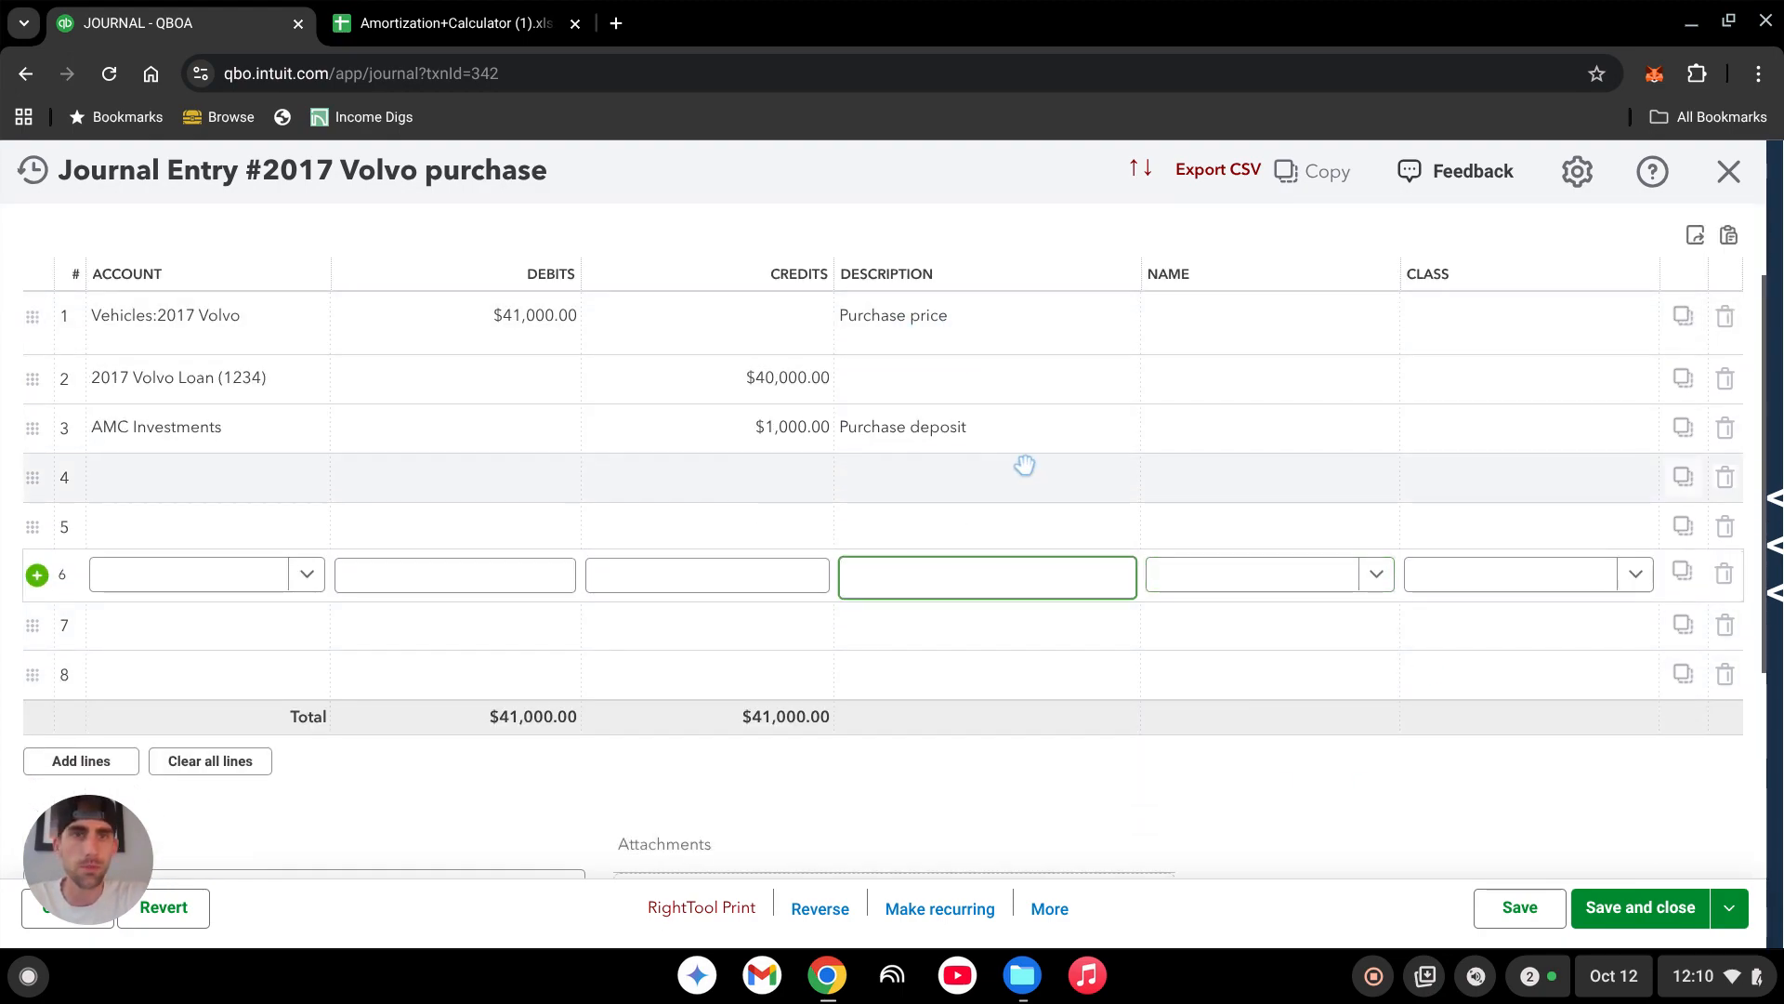
scroll(1023, 466, "up", 2)
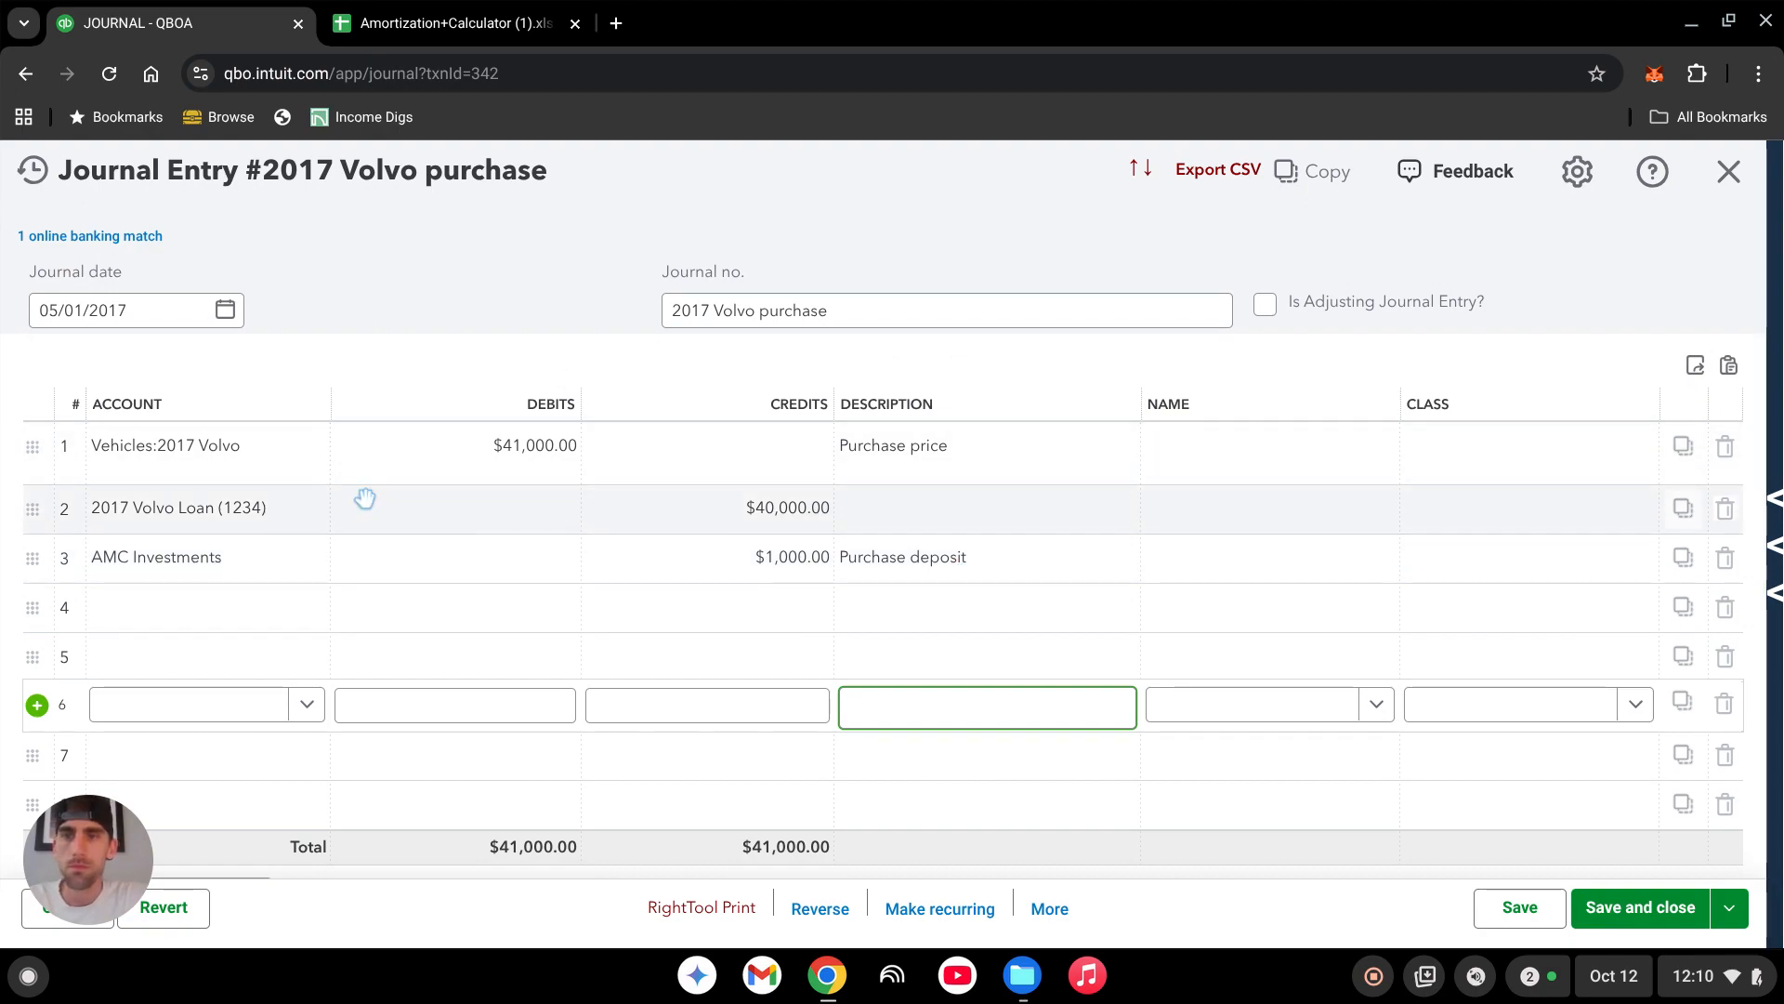
Save and close the 2017 Volvo purchase journal entry with its new line descriptions.
scroll(1126, 536, "down", 4)
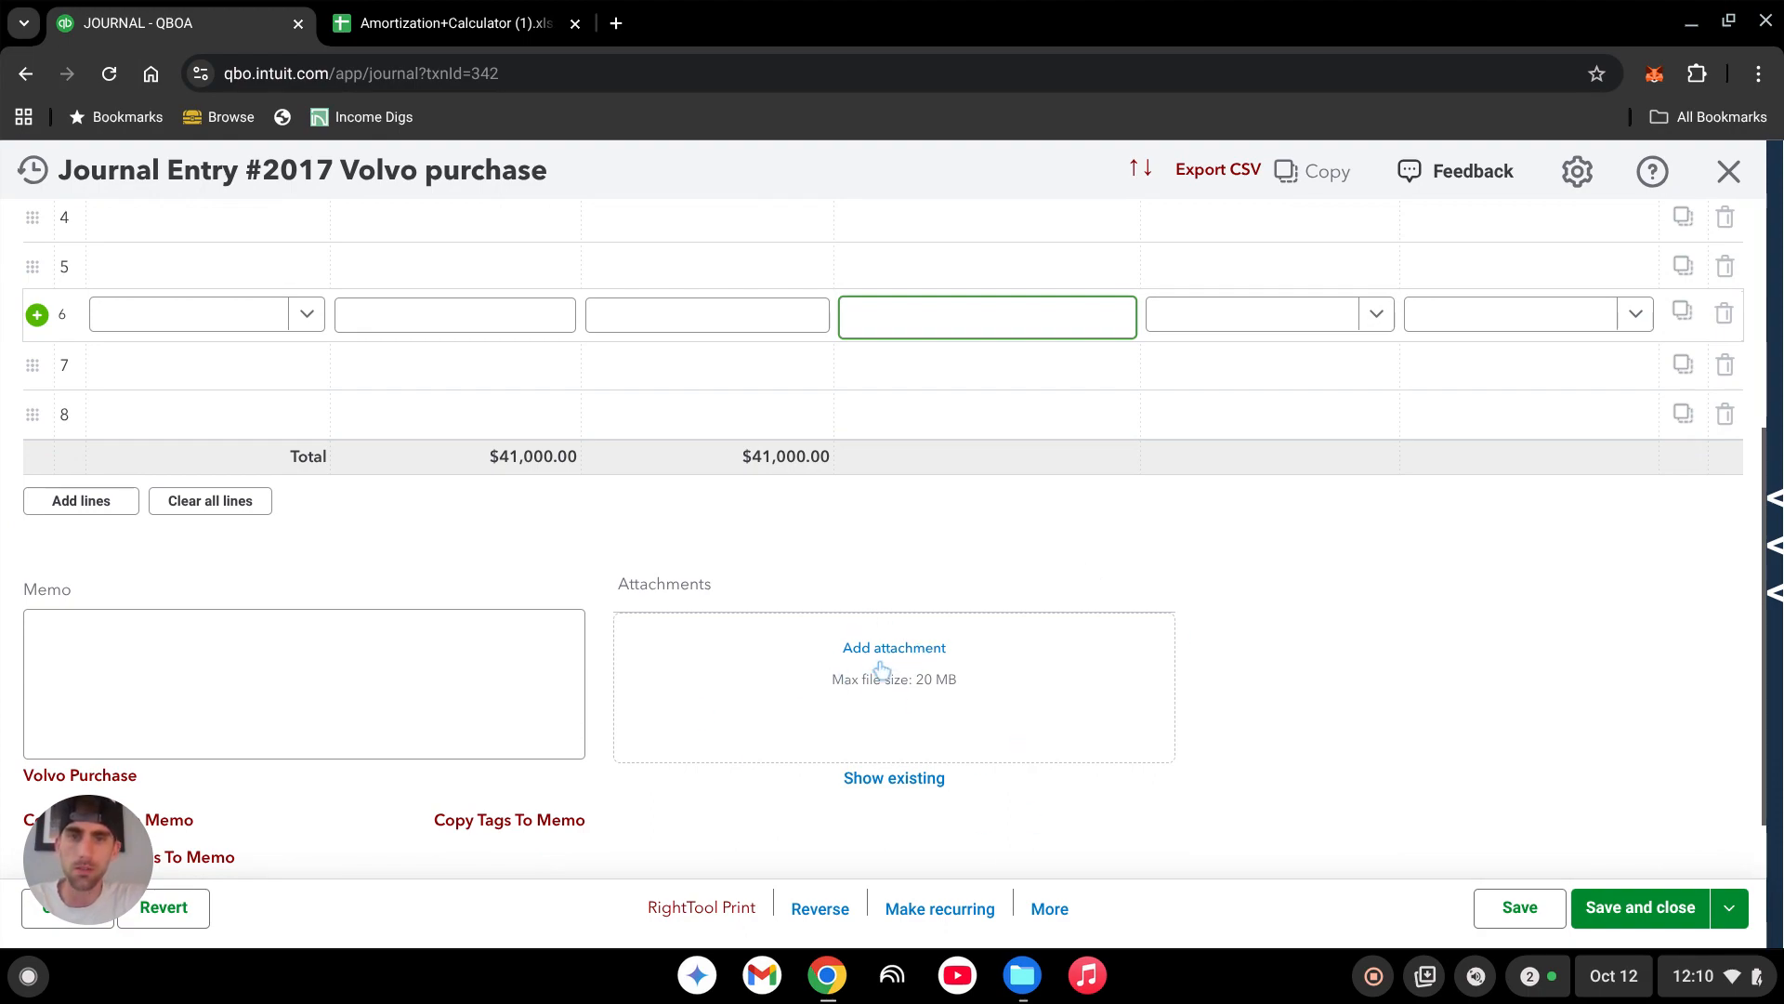
scroll(993, 751, "up", 3)
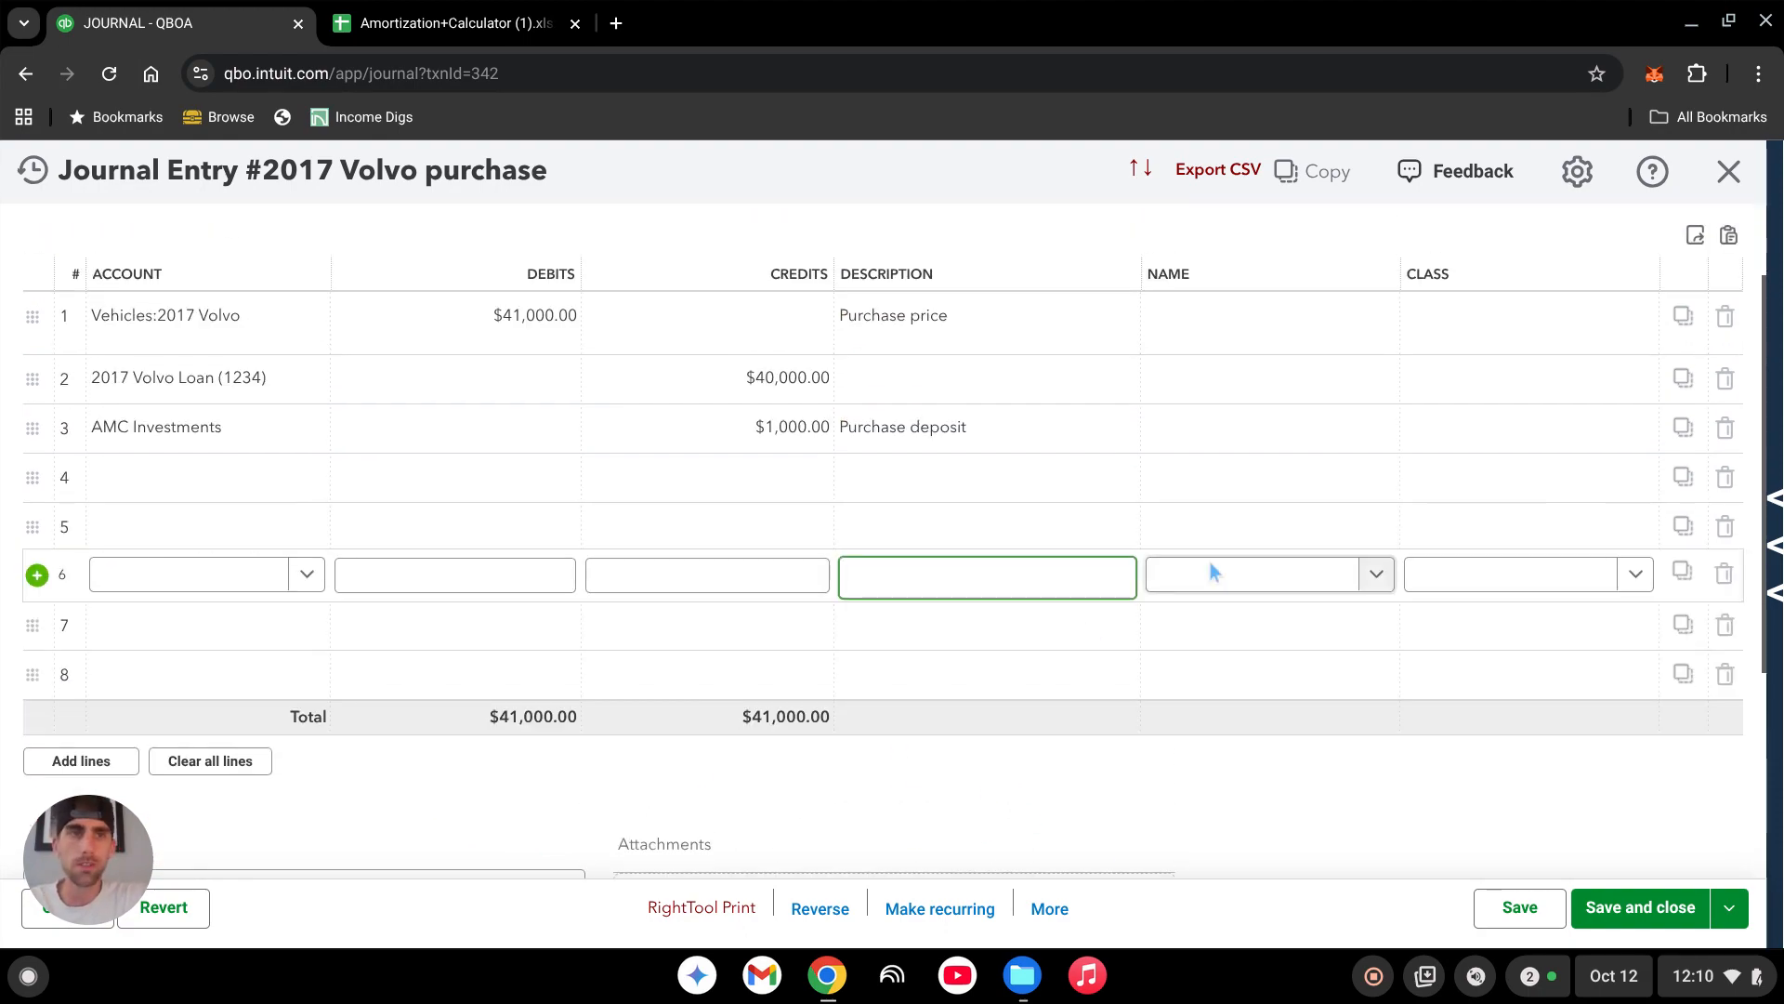
left_click(1634, 909)
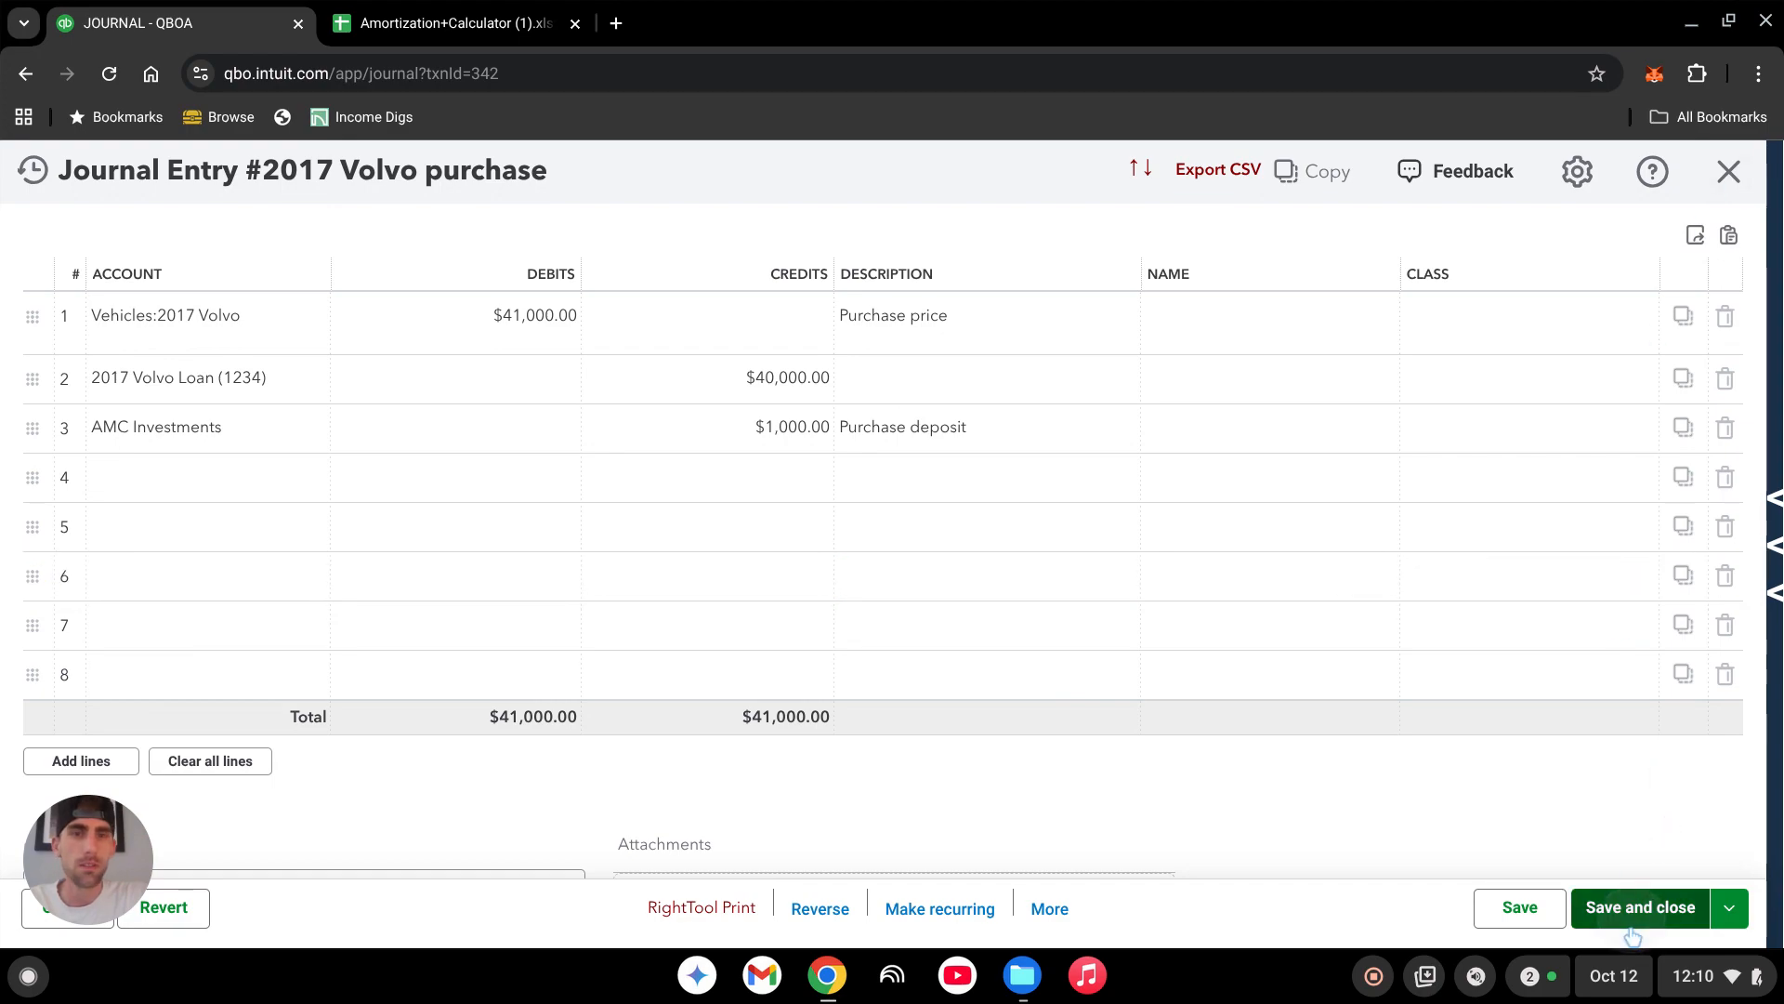
left_click(979, 629)
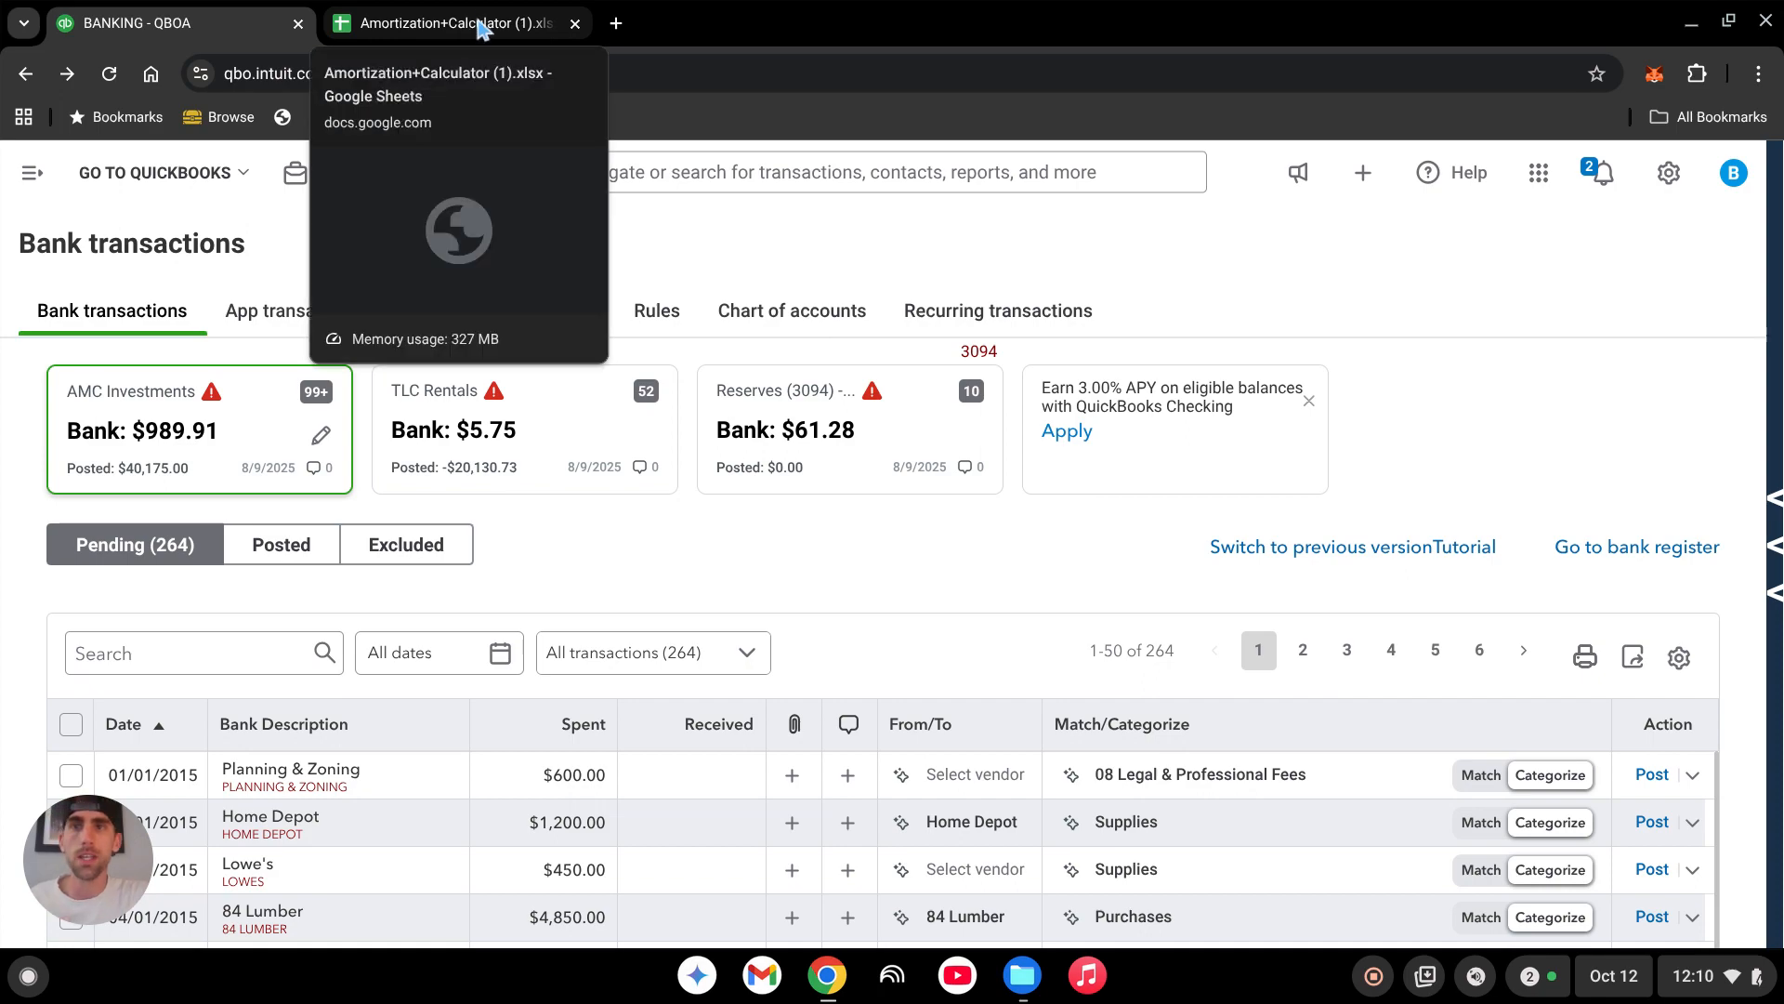
Switch to the Amortization Calculator in Google Sheets to review the $40,000 loan's payment schedule, and return to the bank transactions in QuickBooks.
scroll(630, 776, "down", 1)
scroll(630, 776, "down", 5)
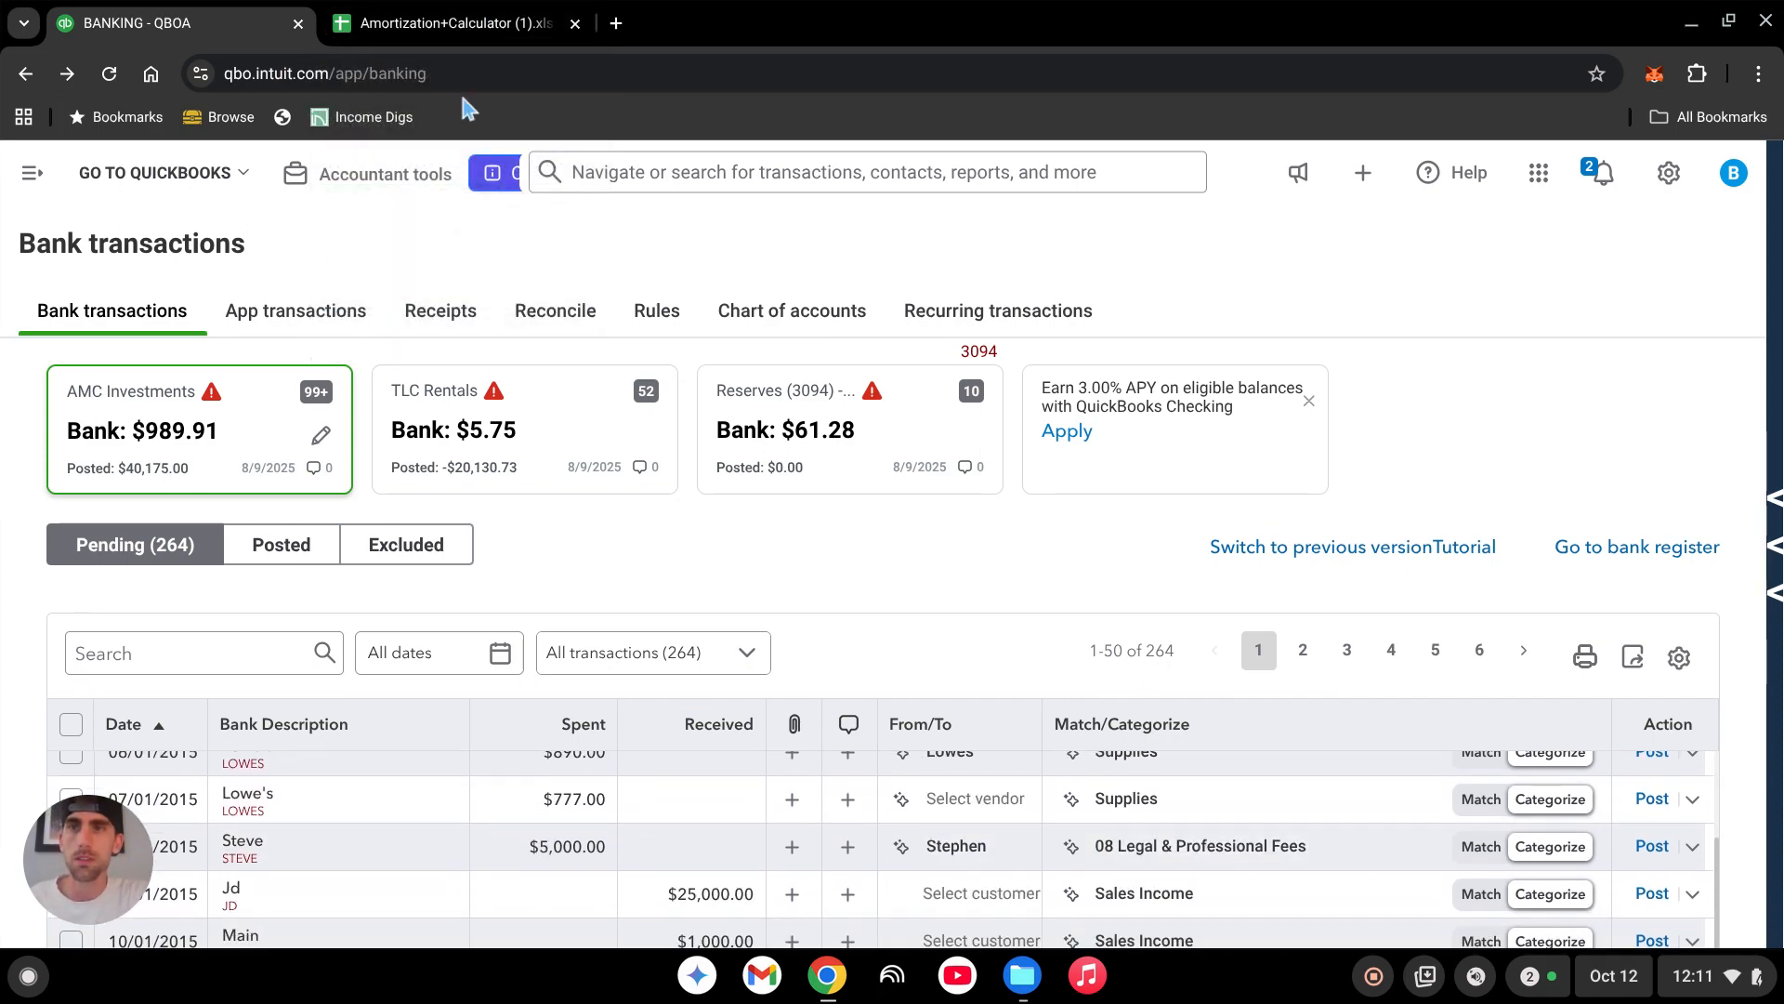
left_click(464, 20)
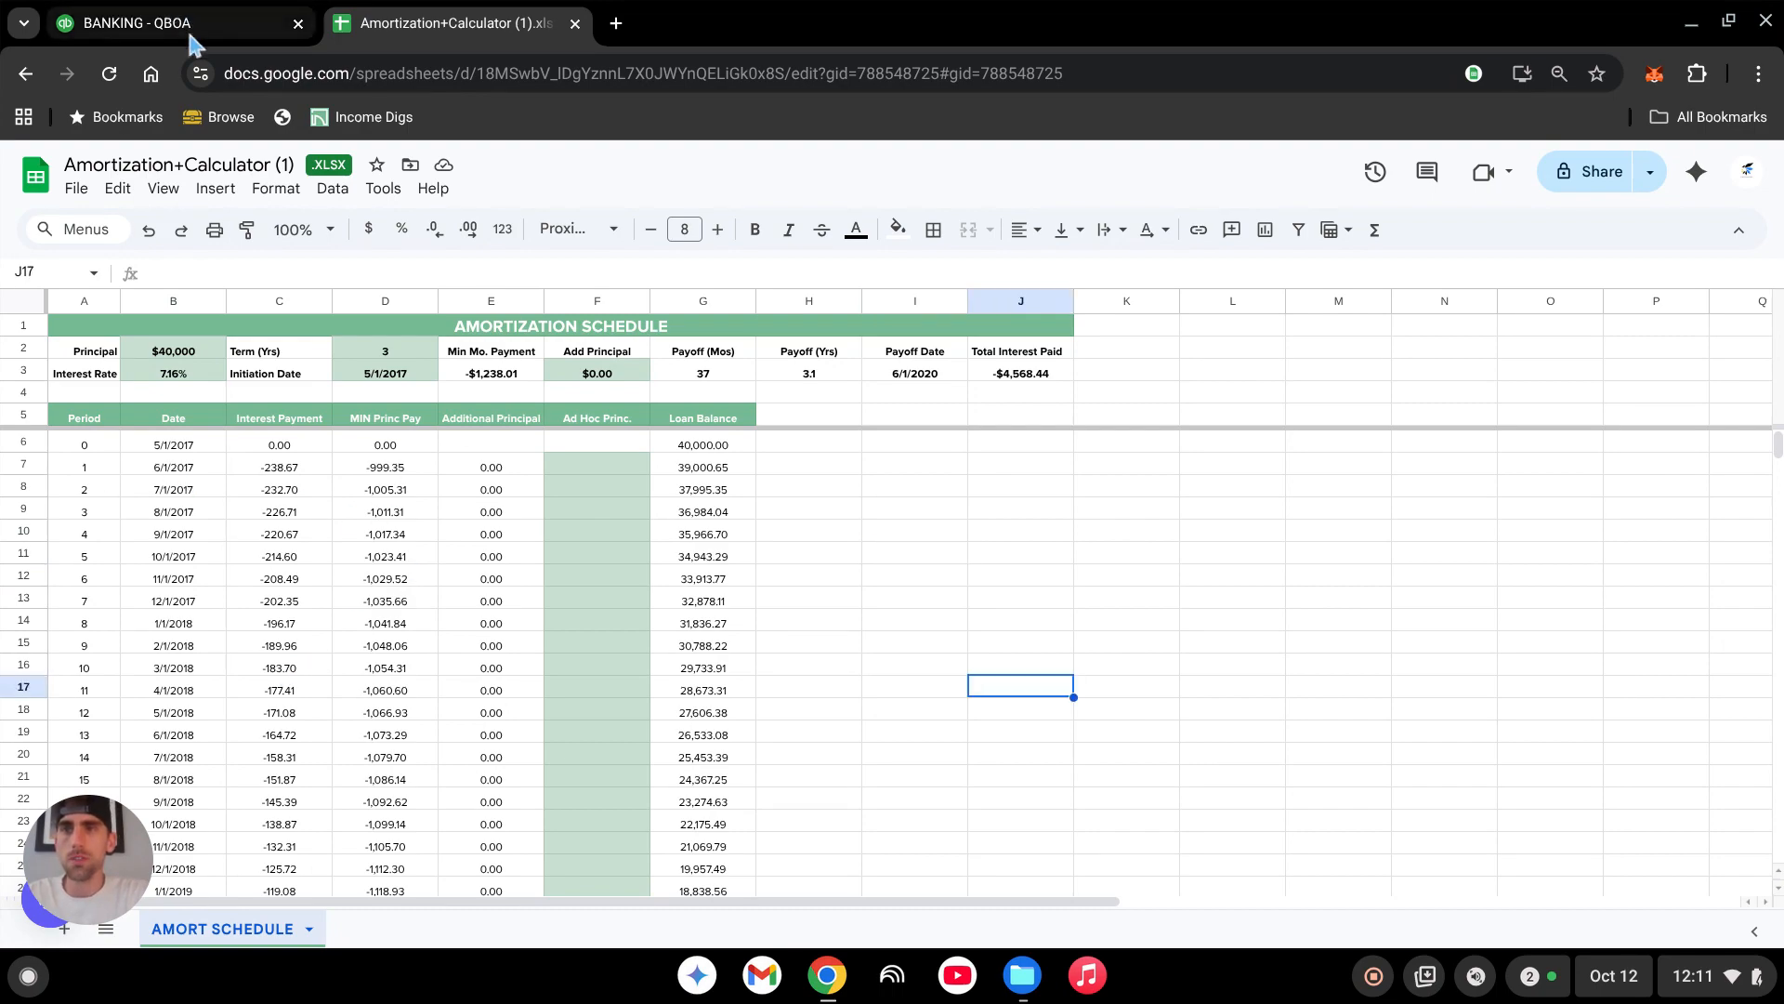
left_click(137, 23)
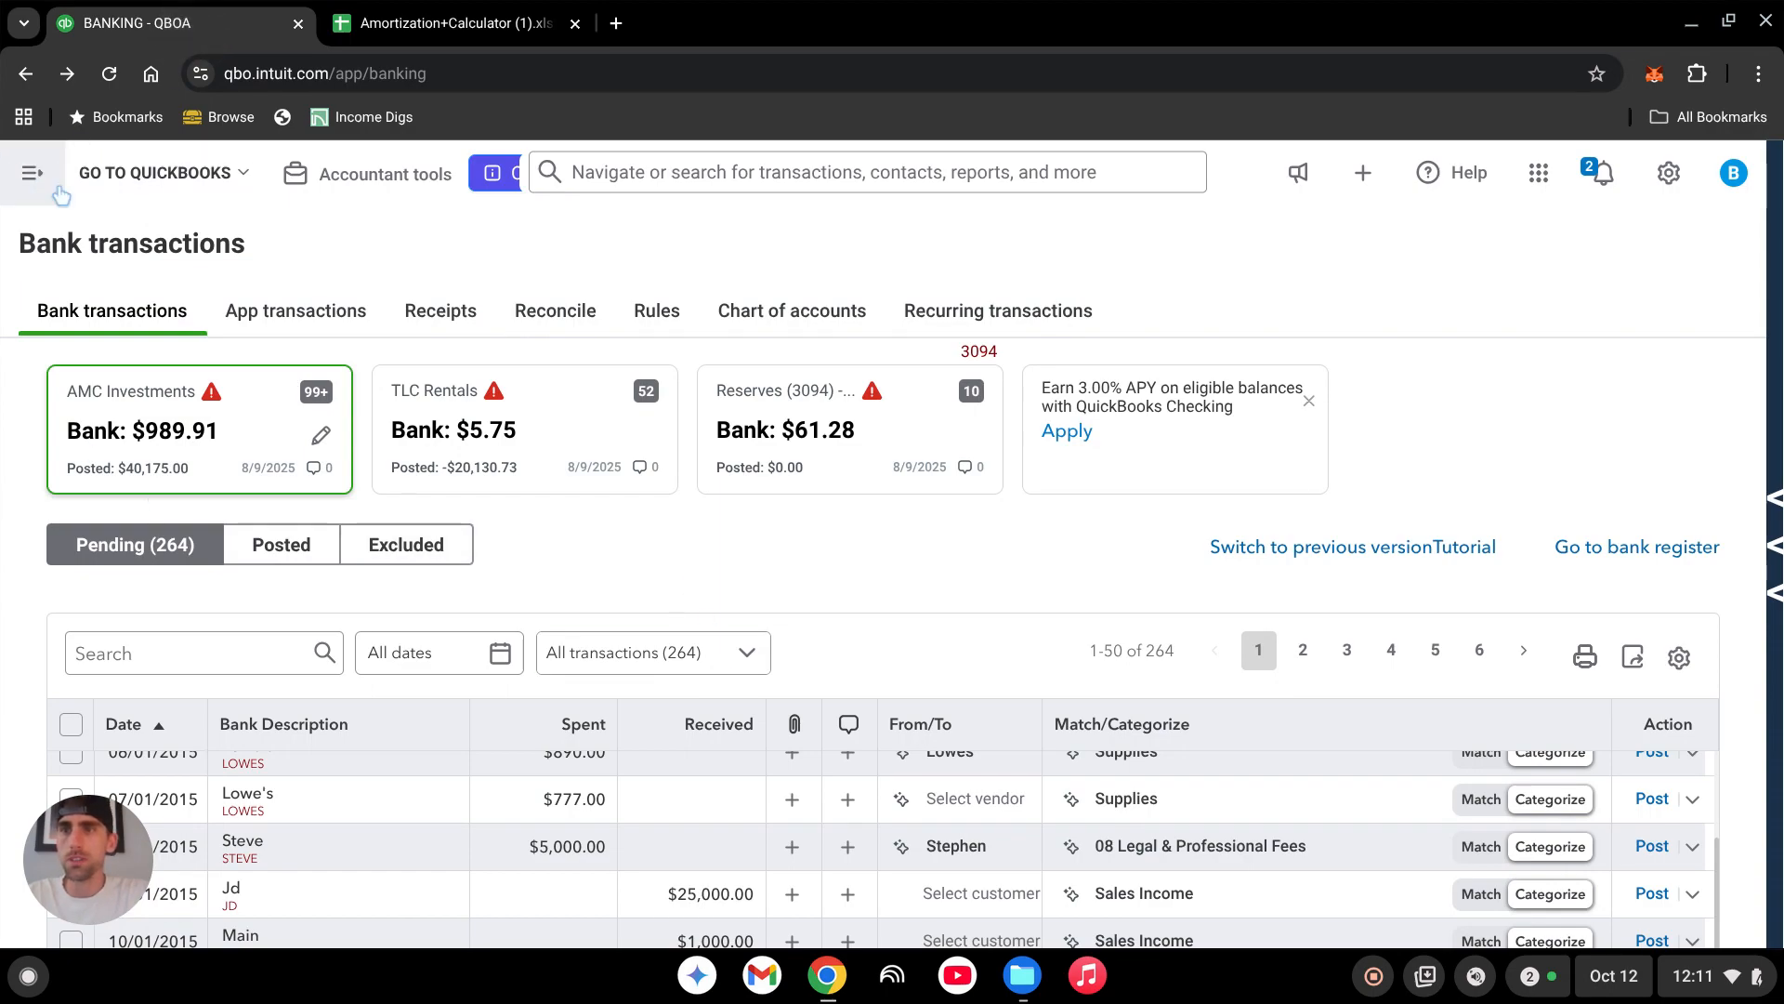
Create a new expense and add Clayton Volvo as a new vendor for its payee.
left_click(32, 177)
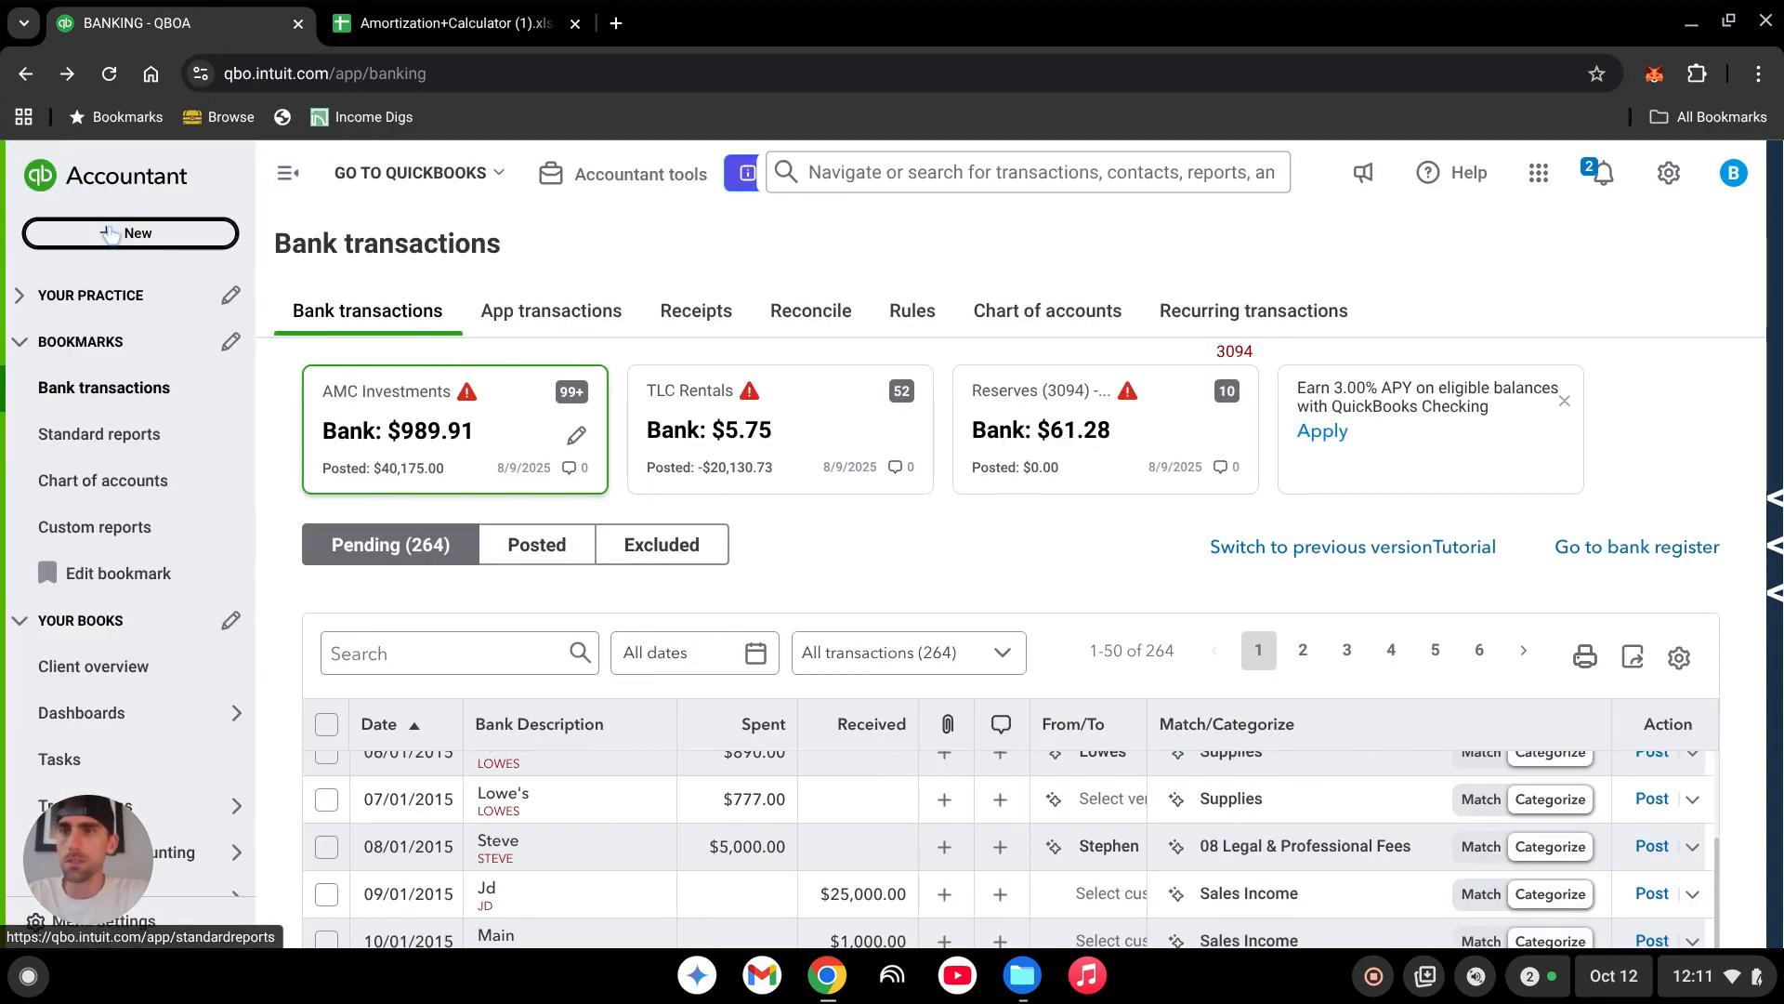
left_click(149, 240)
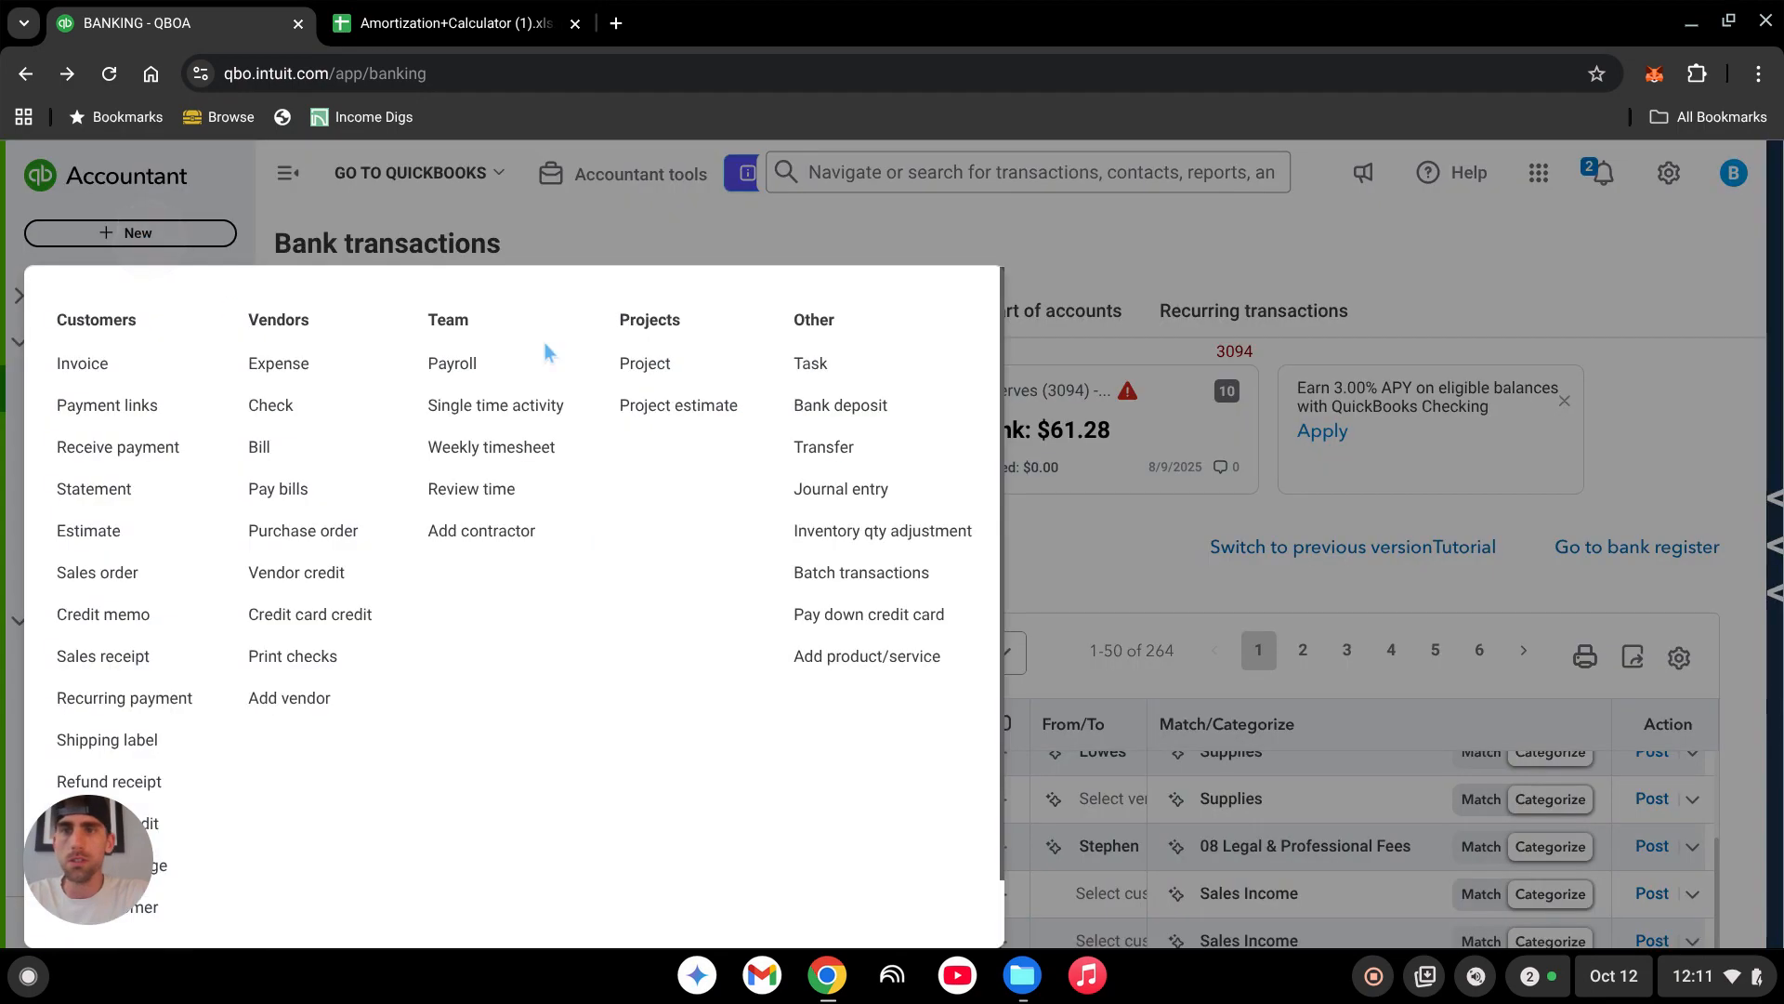
left_click(289, 369)
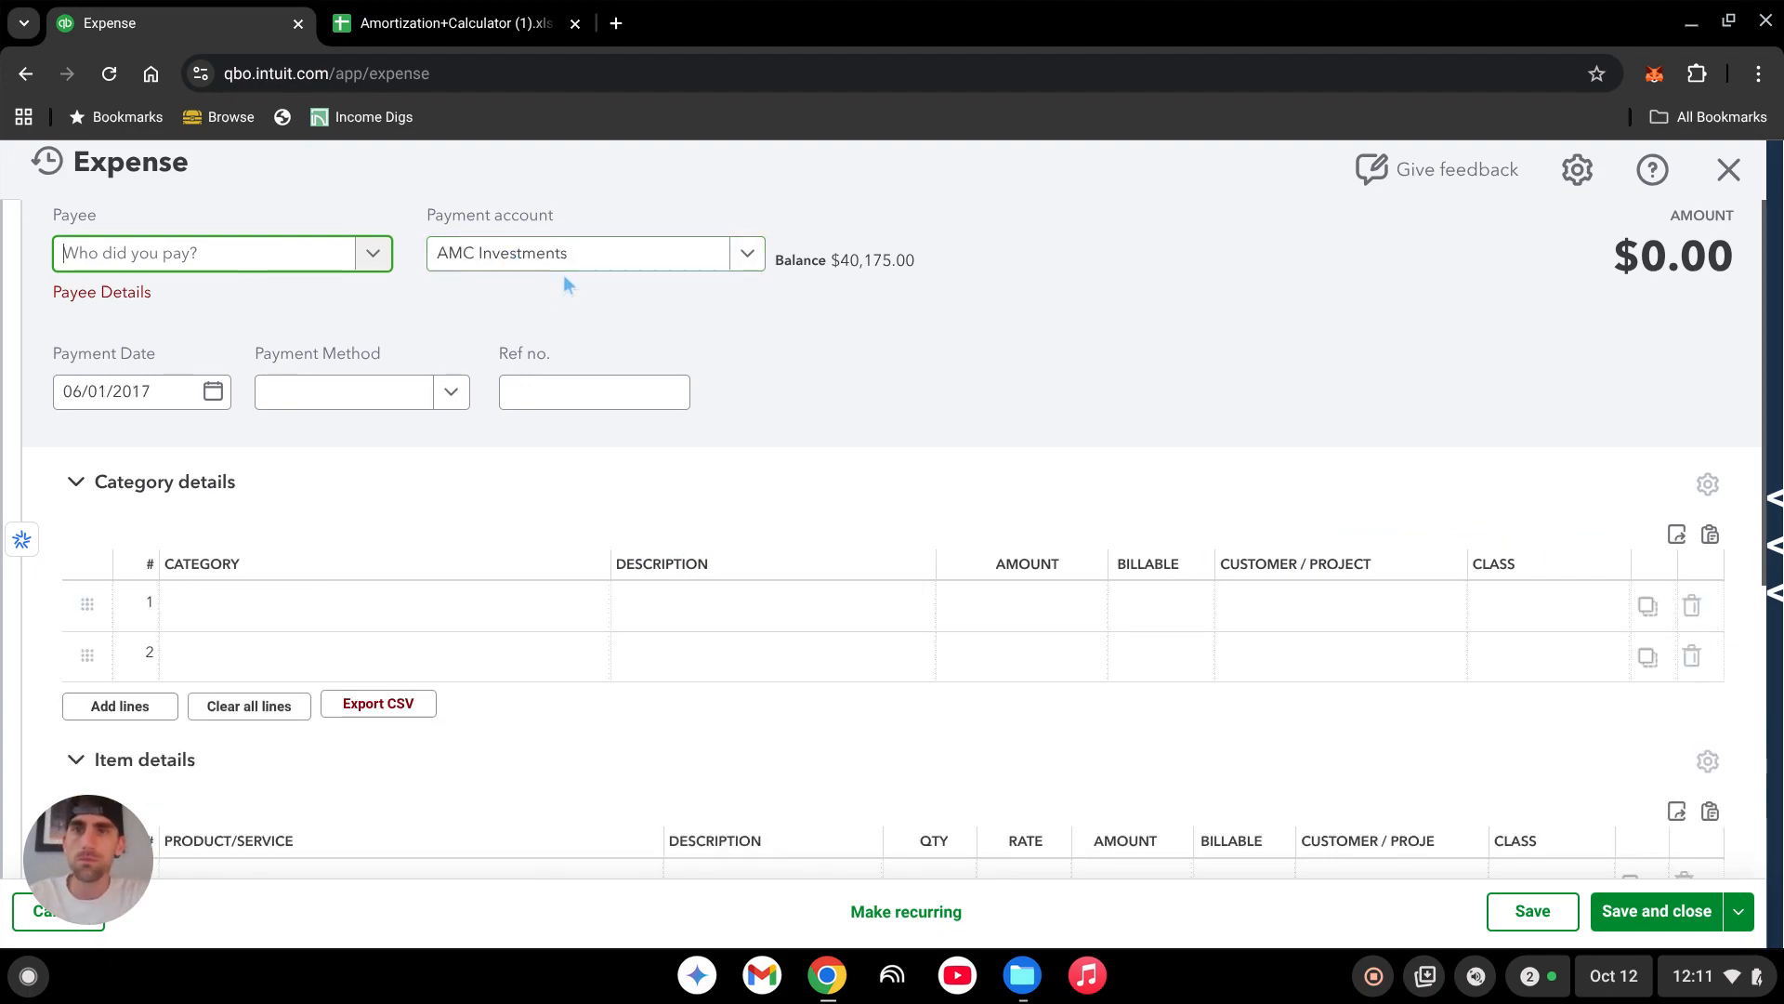
left_click(260, 258)
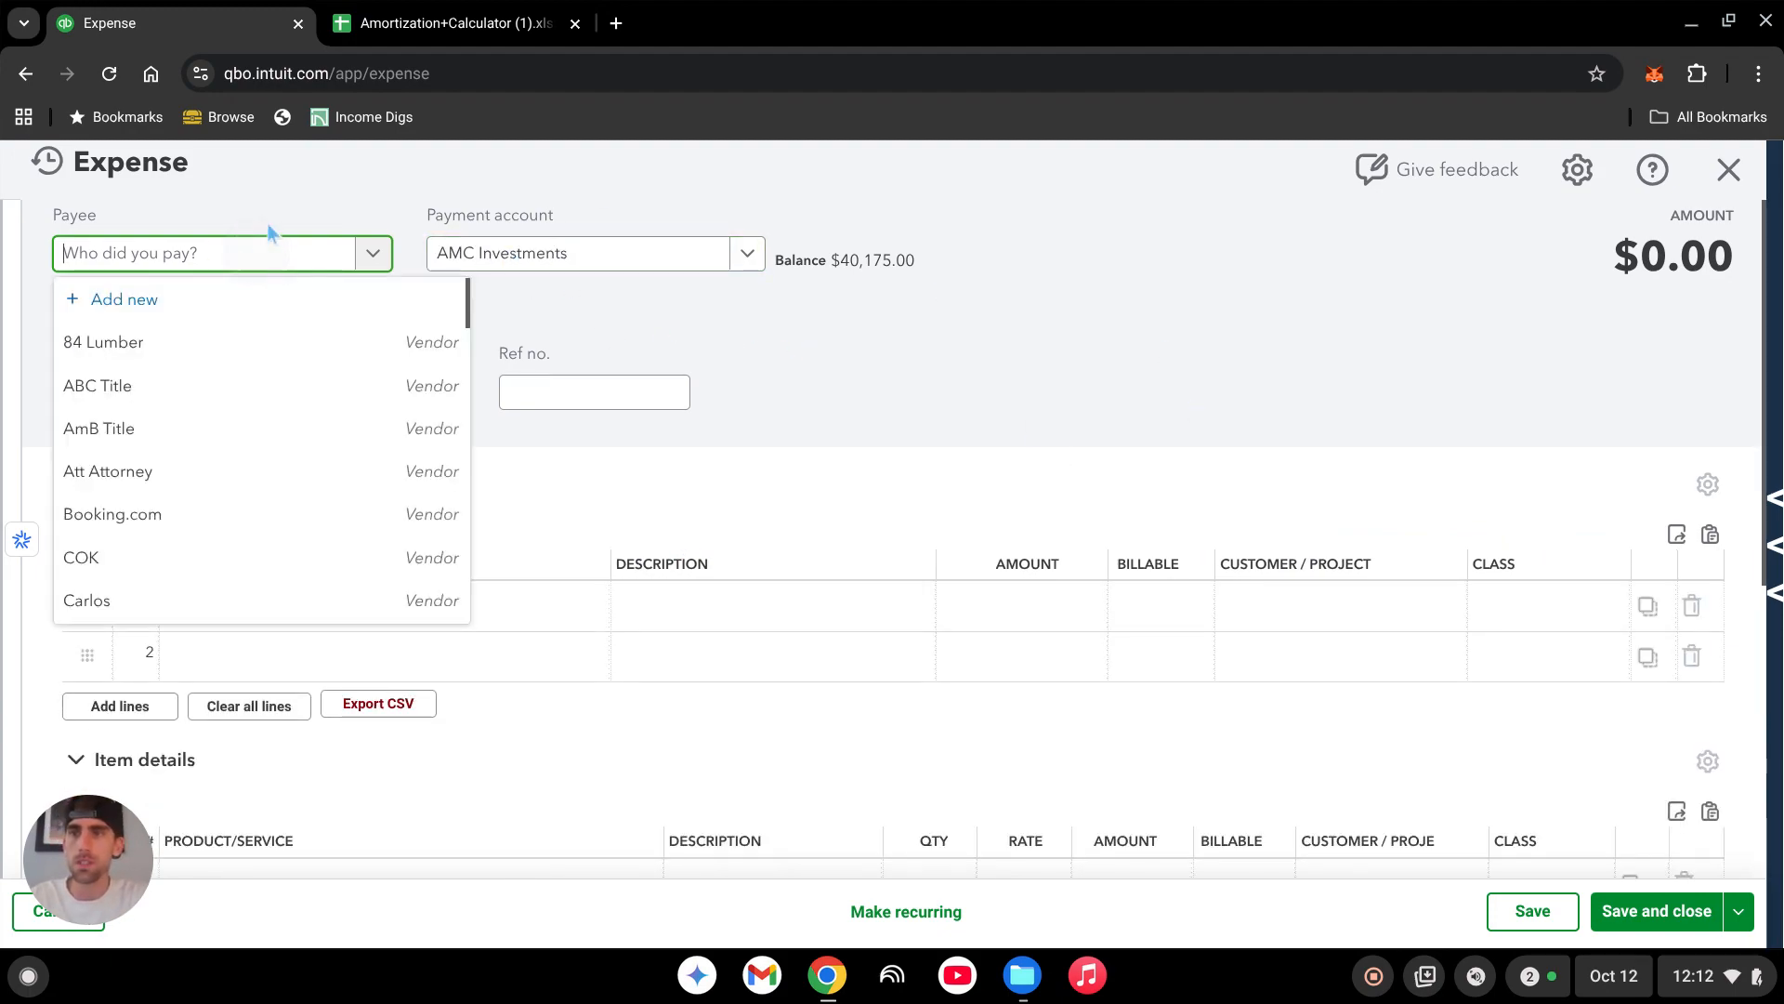
type("Vo")
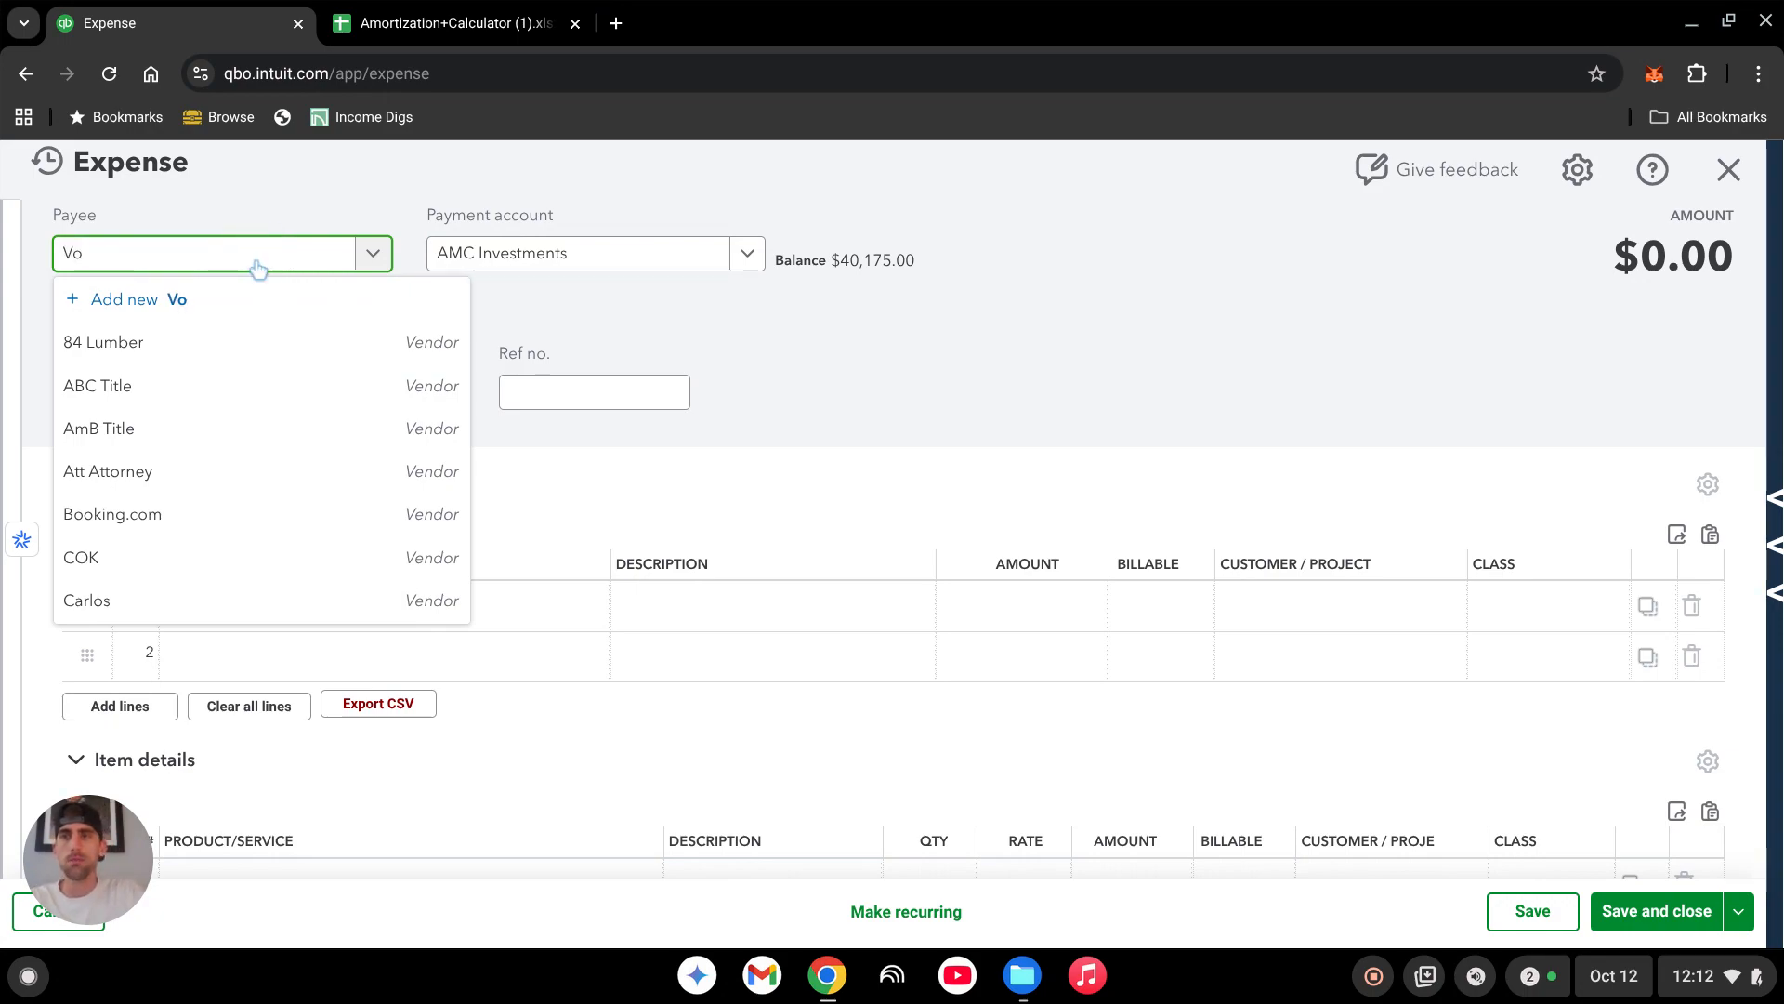
key("BackSpace")
key("BackSpace")
type("Clayton Volvo")
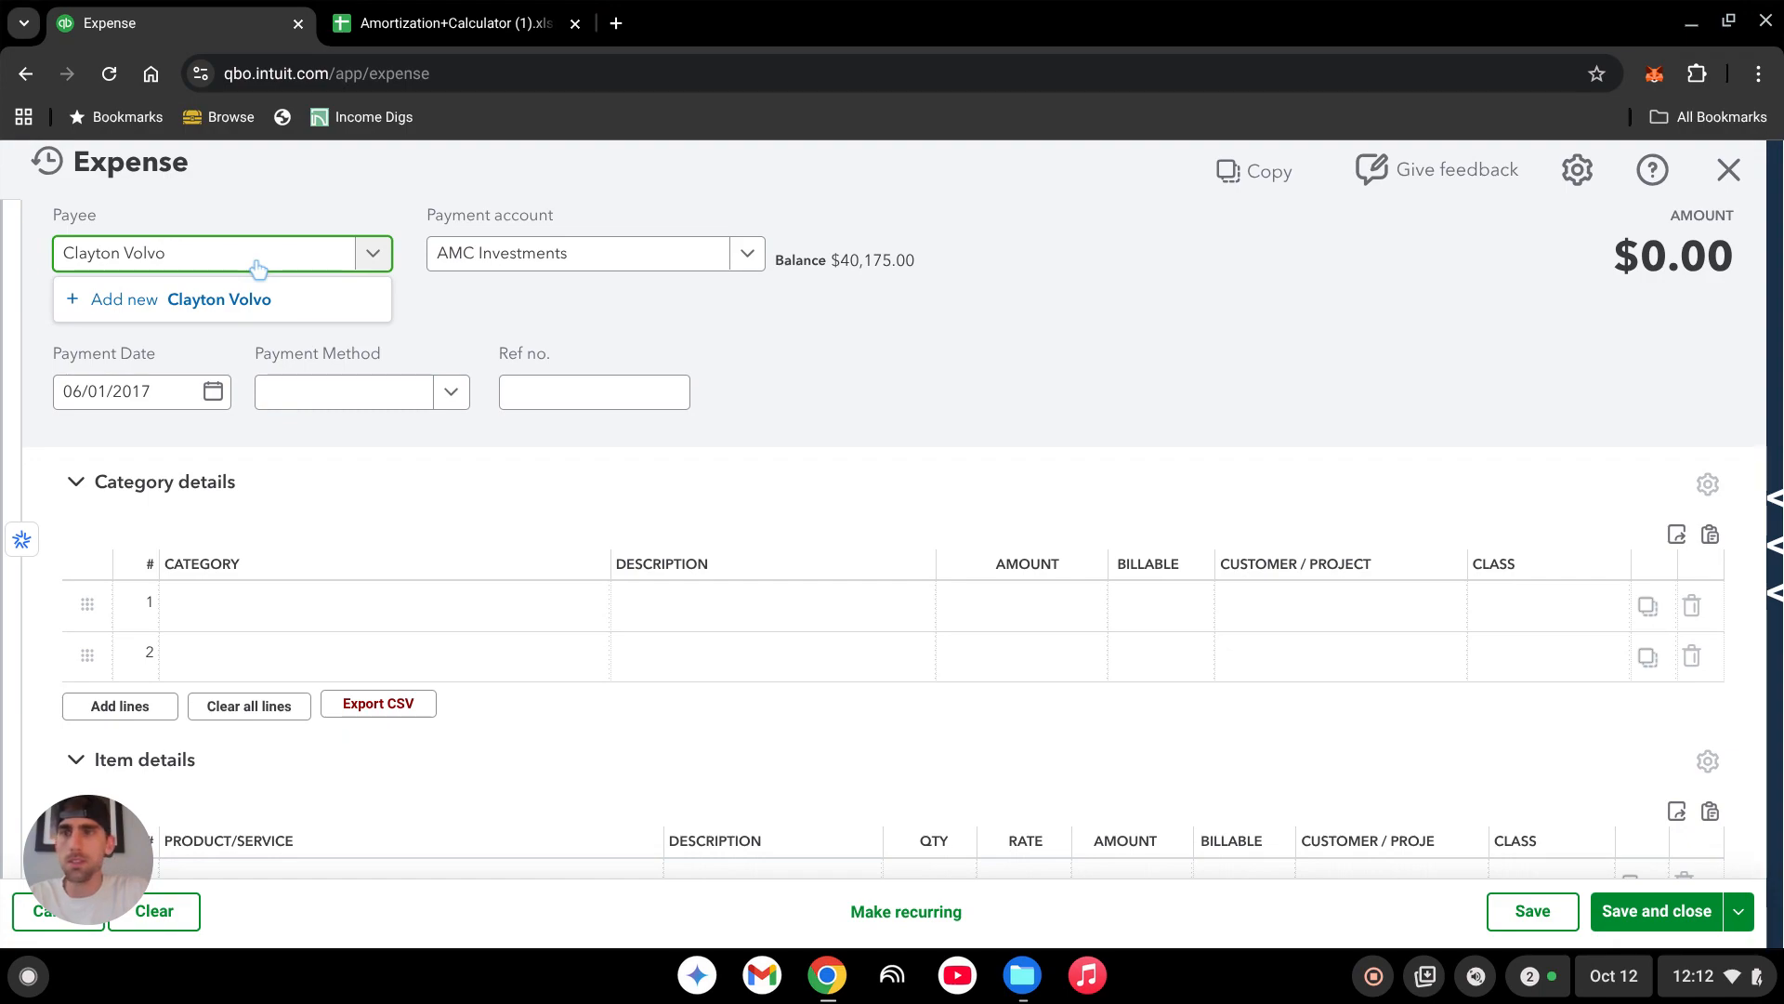
left_click(251, 300)
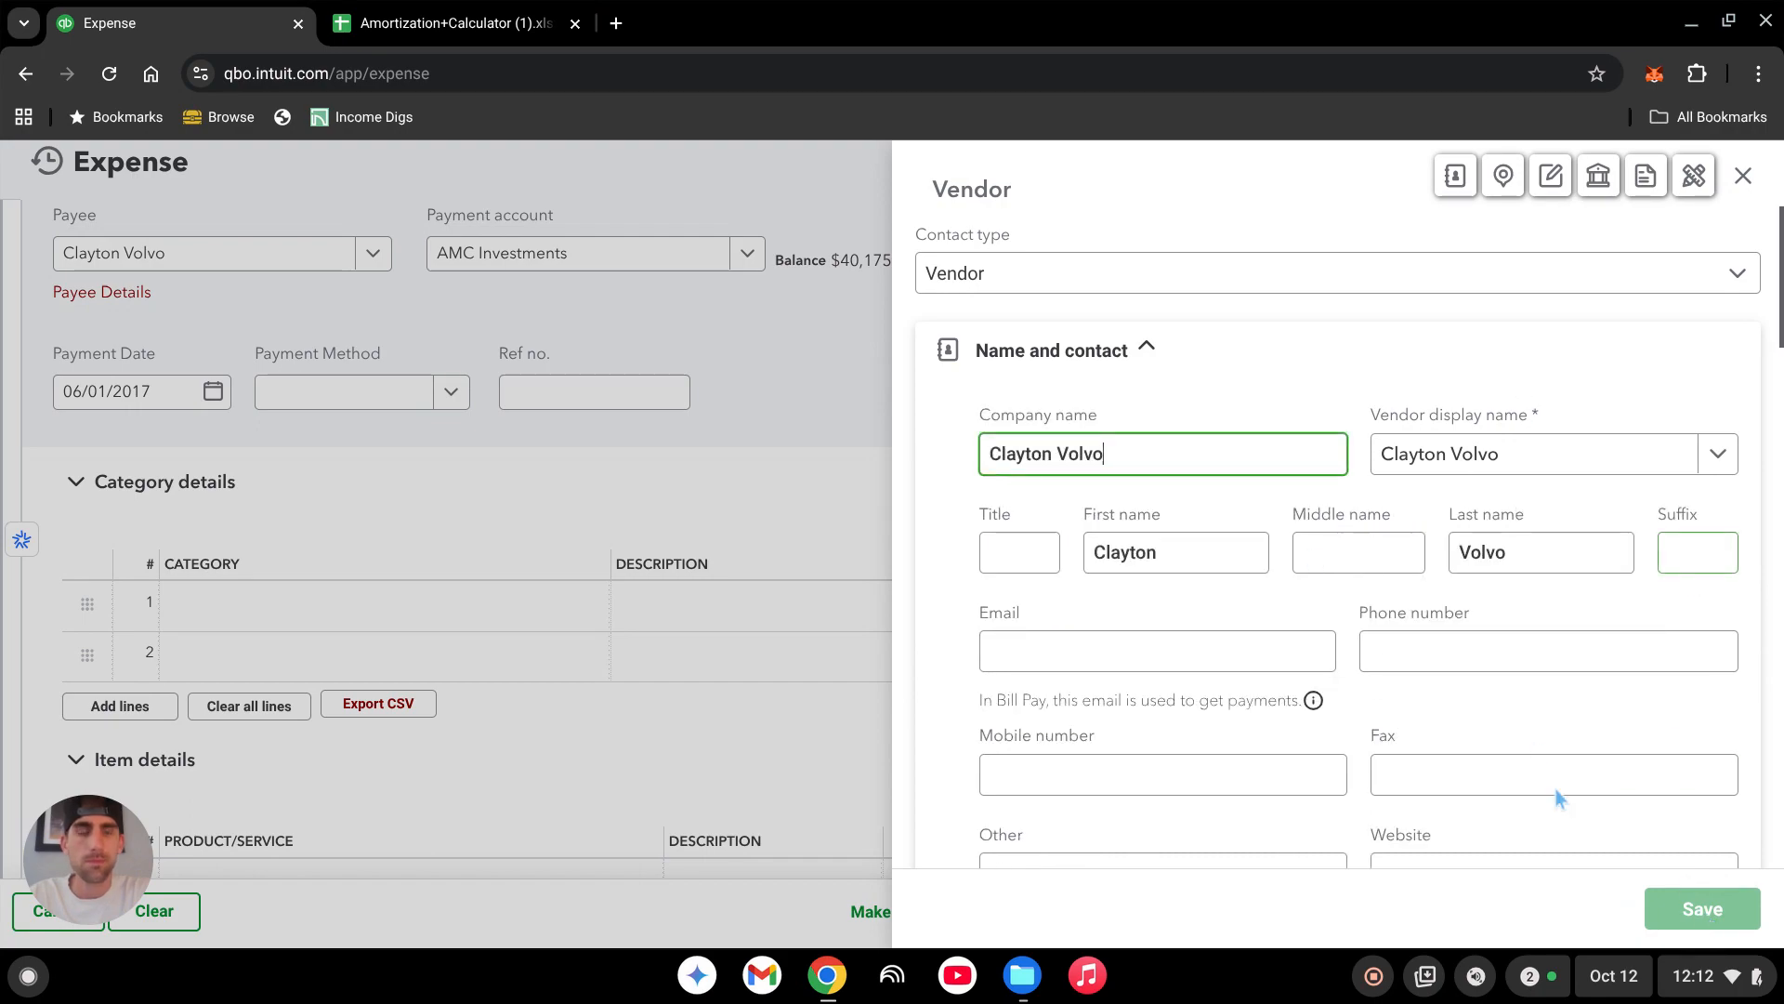
left_click(1670, 917)
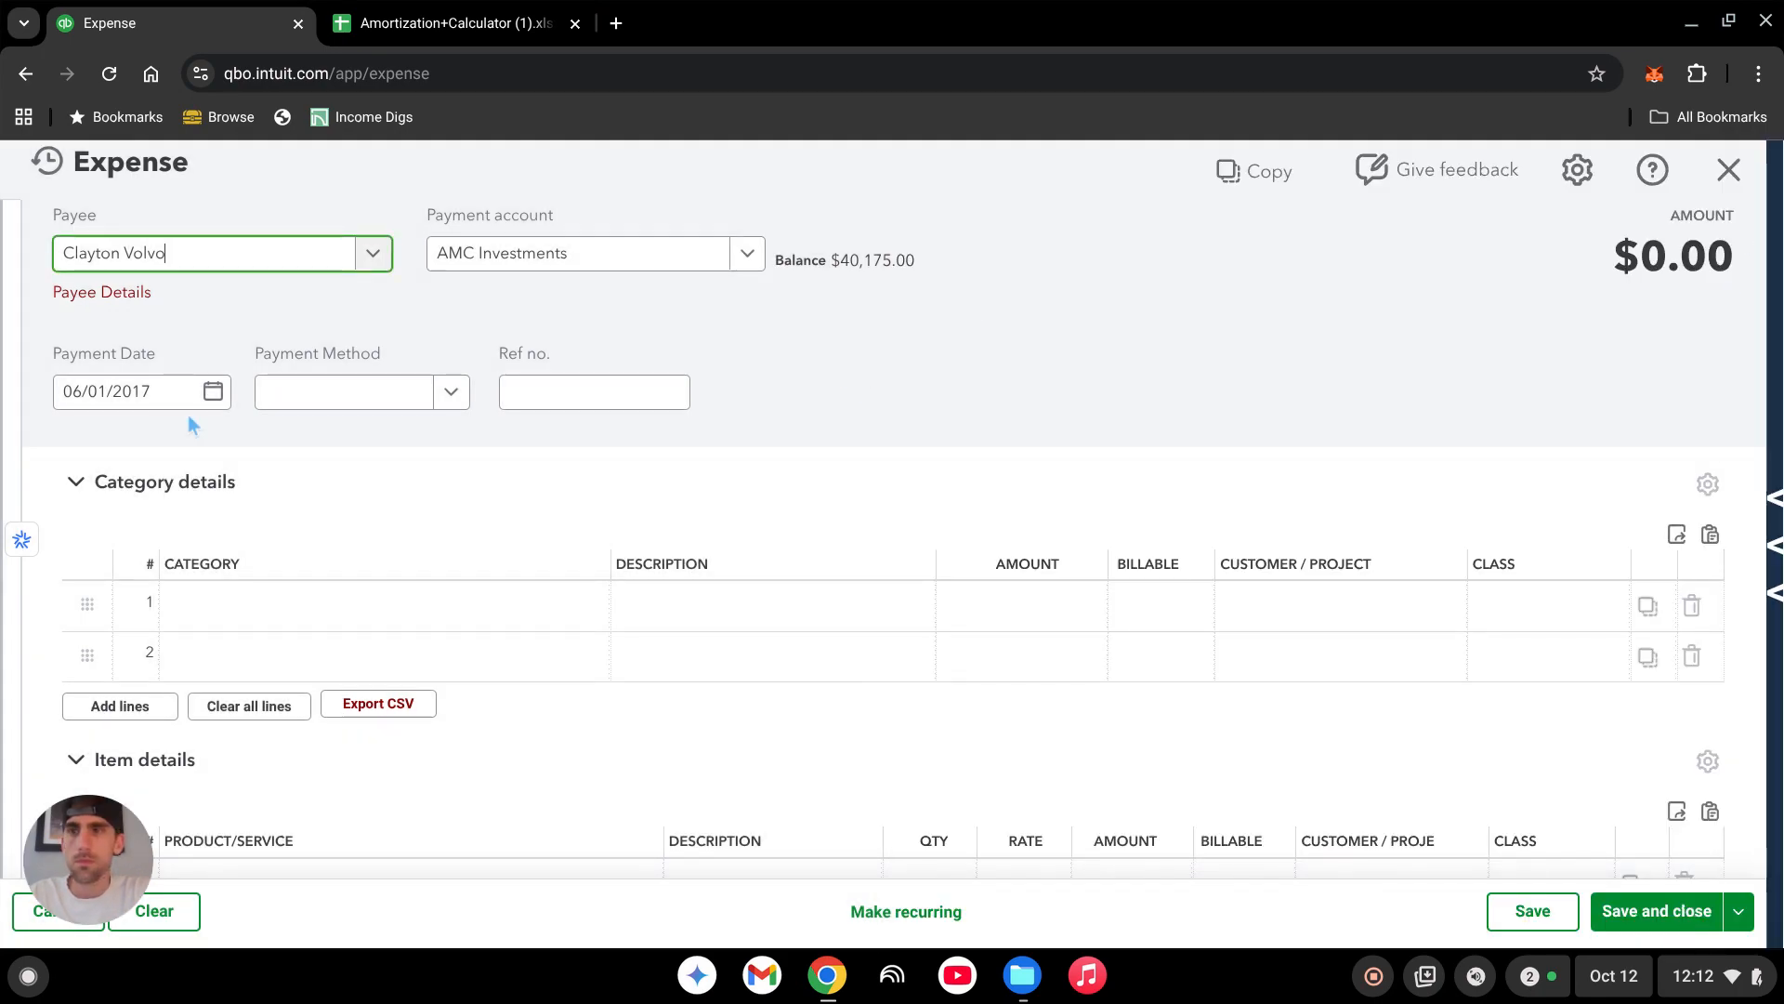
left_click(105, 406)
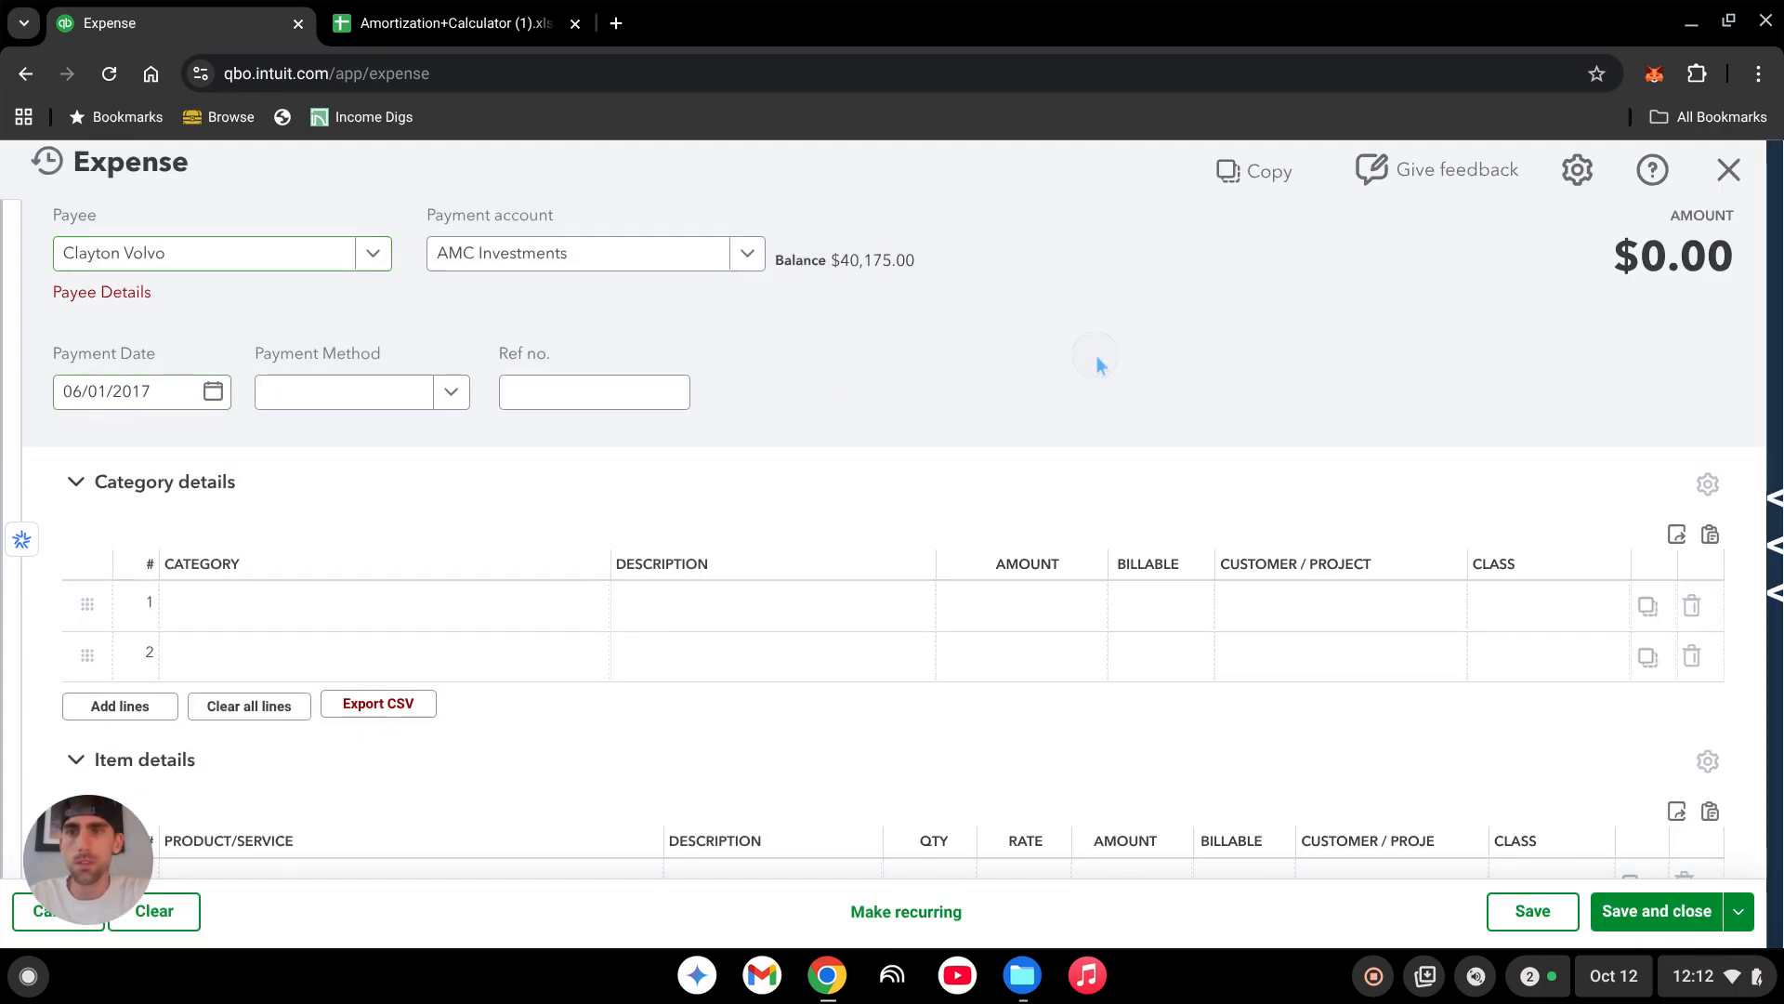
Fill the first category line with the numbered 2017 Volvo Loan liability account, description "Principal" and an amount of 100.
left_click(464, 608)
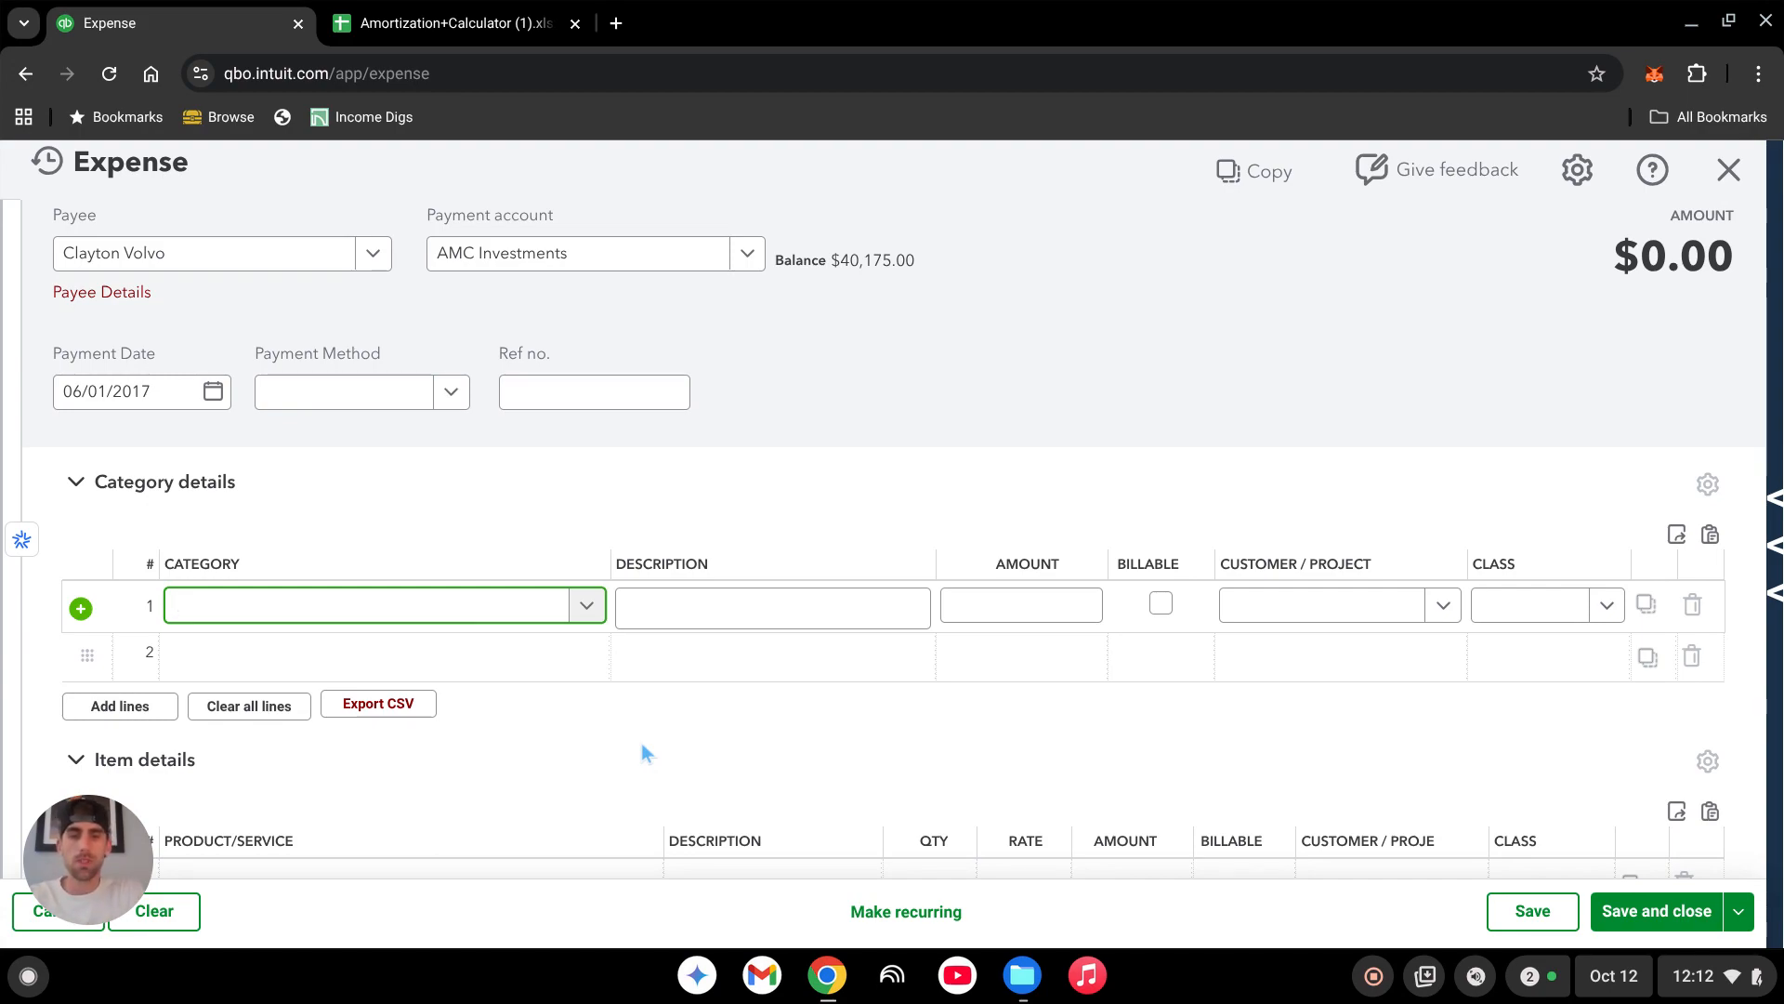
type("volvo")
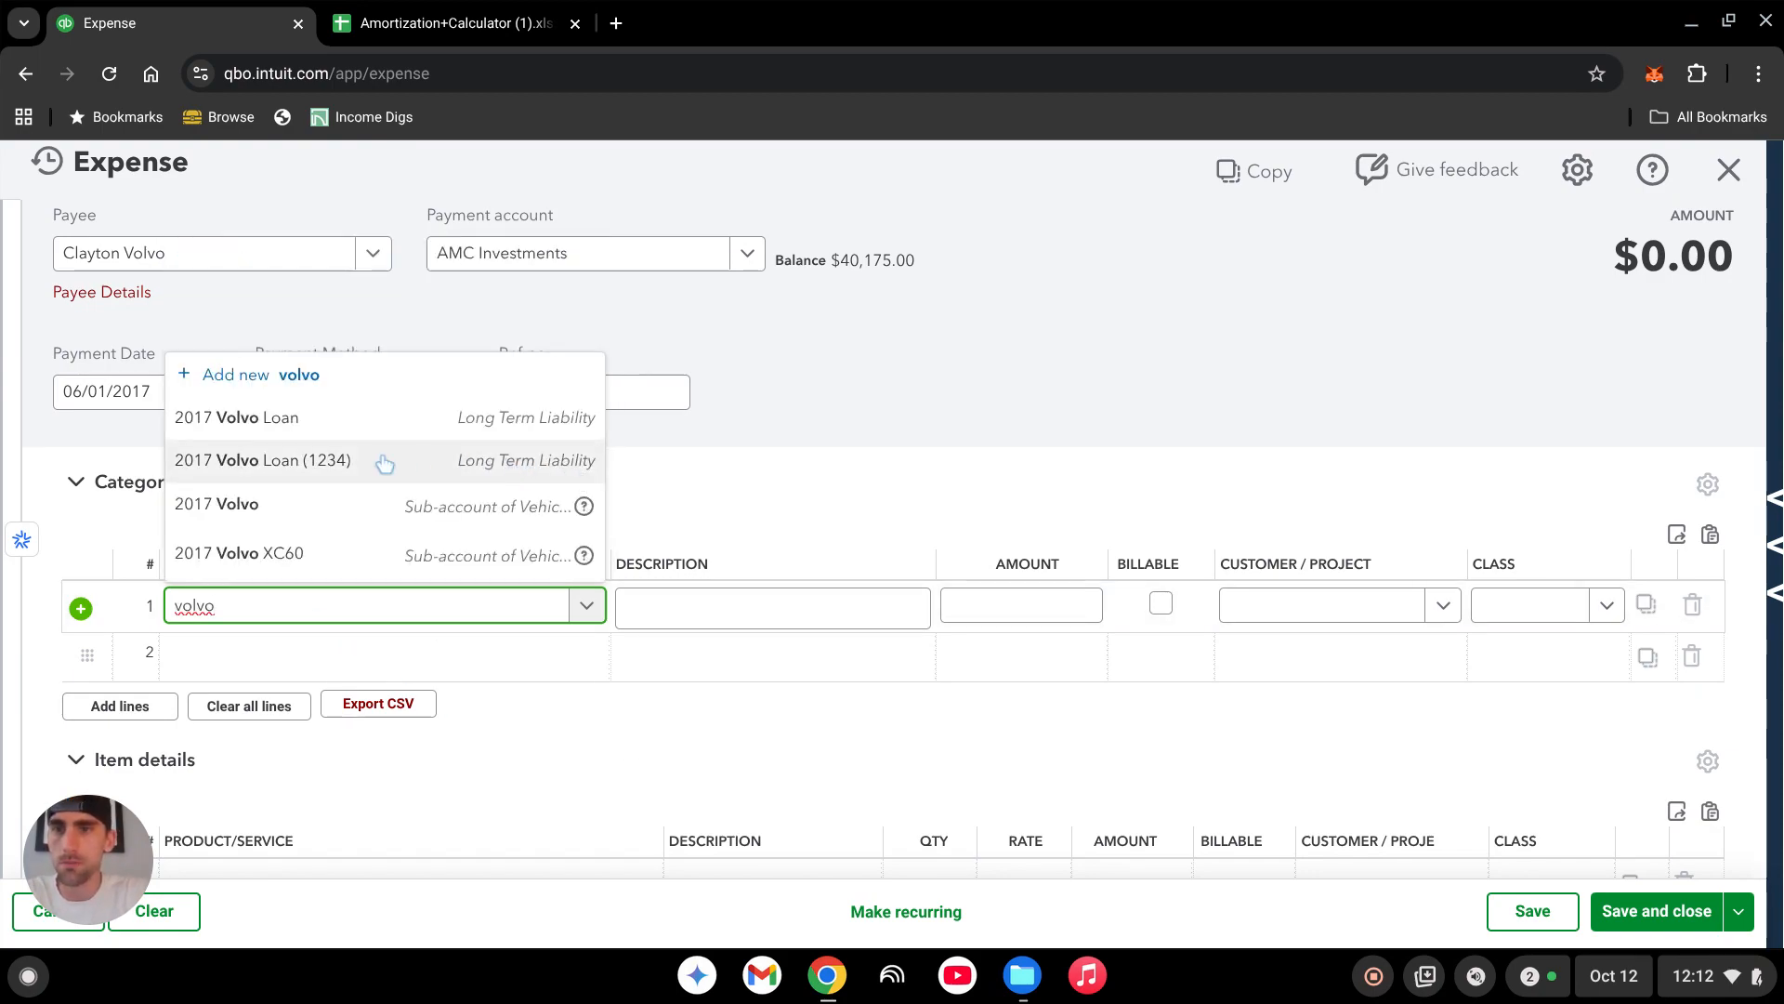
left_click(317, 463)
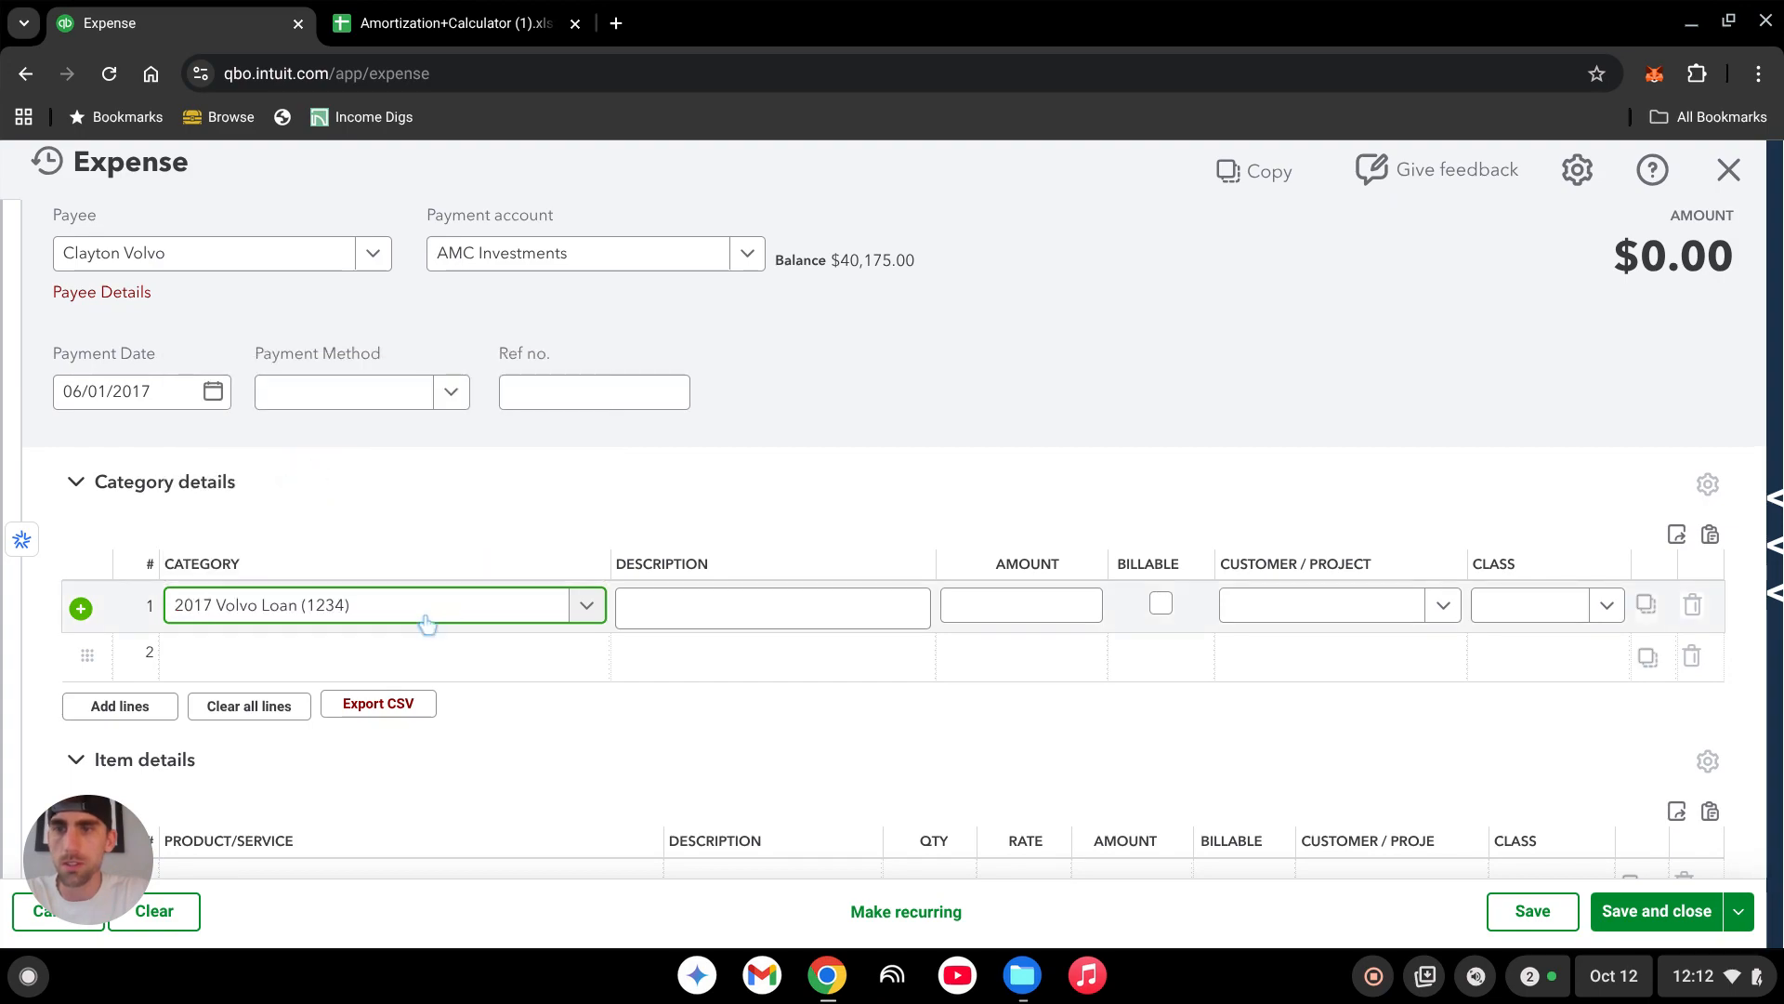
left_click(757, 609)
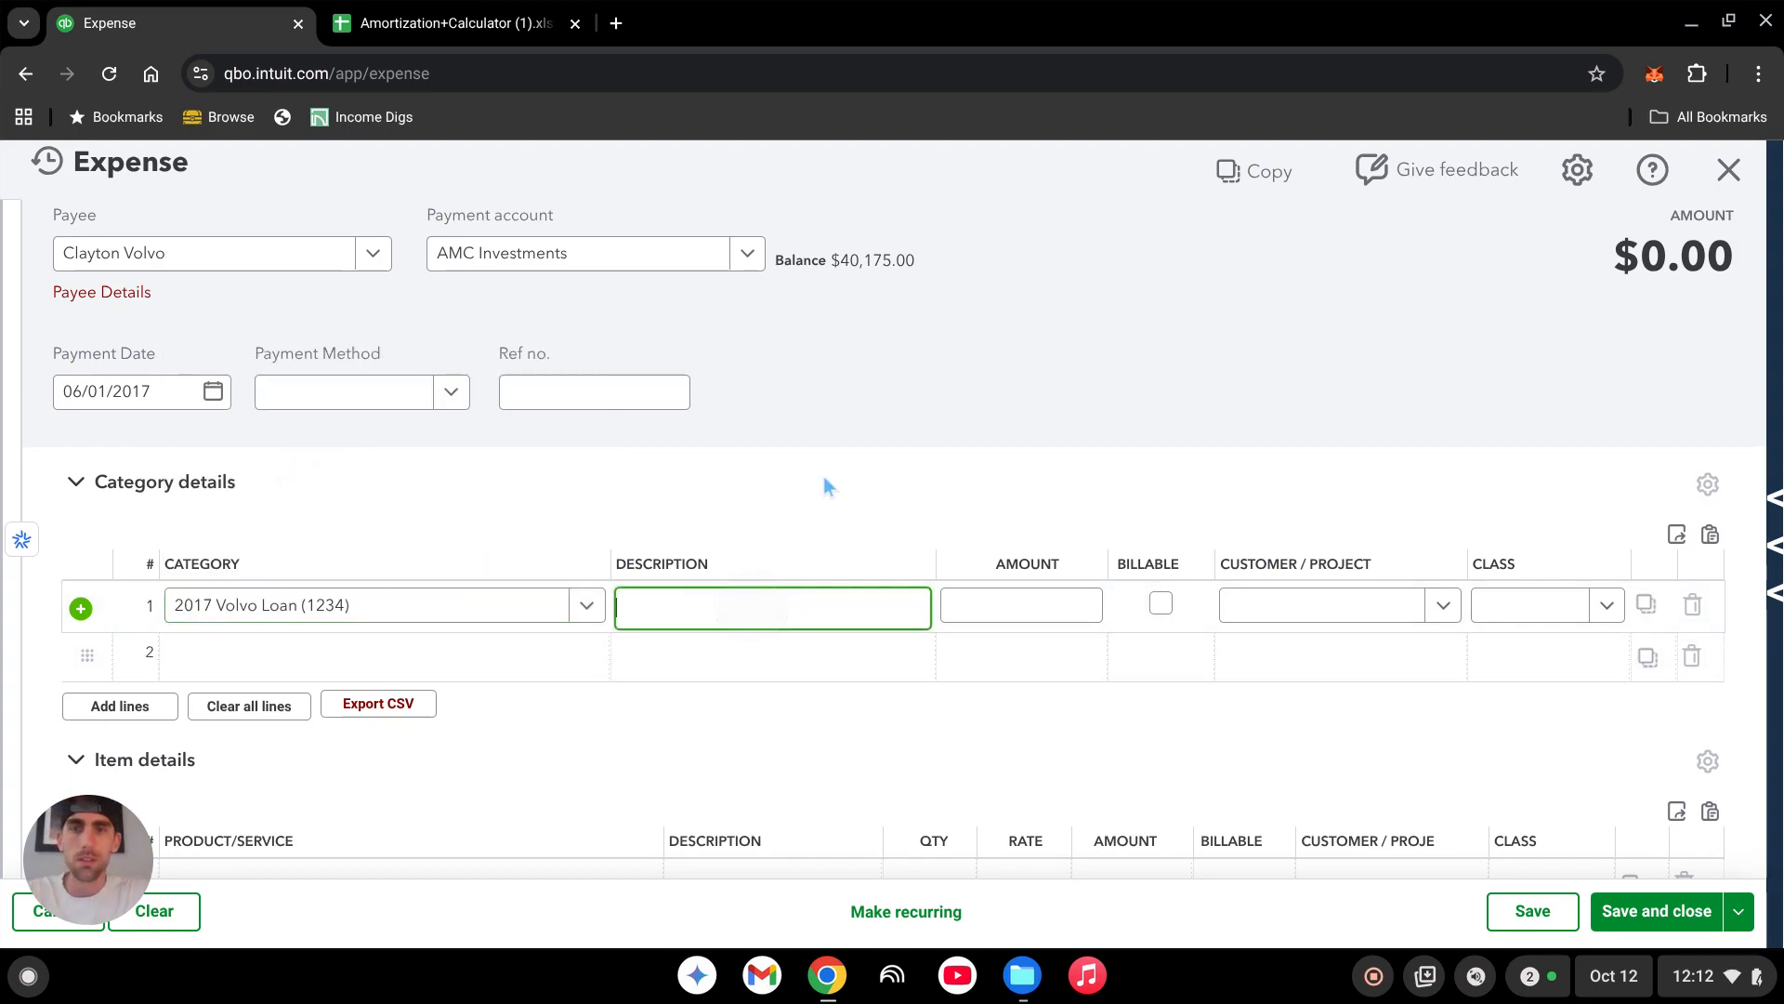
type("Princip")
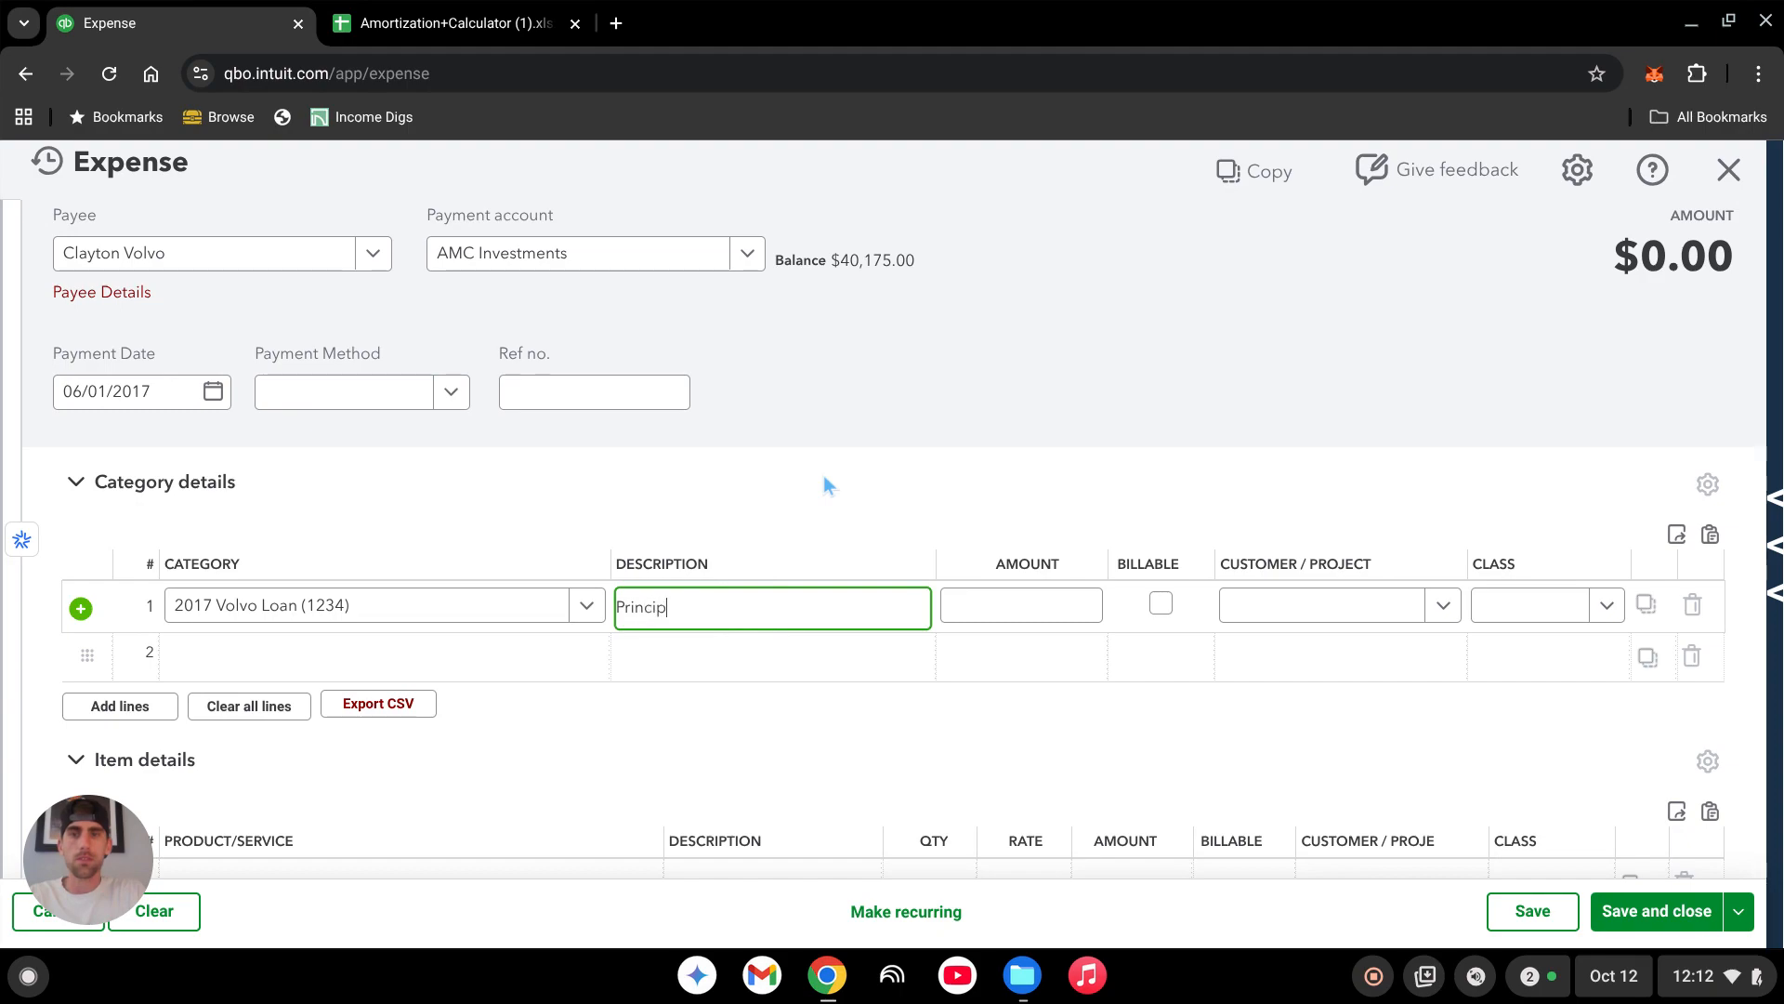
type("al")
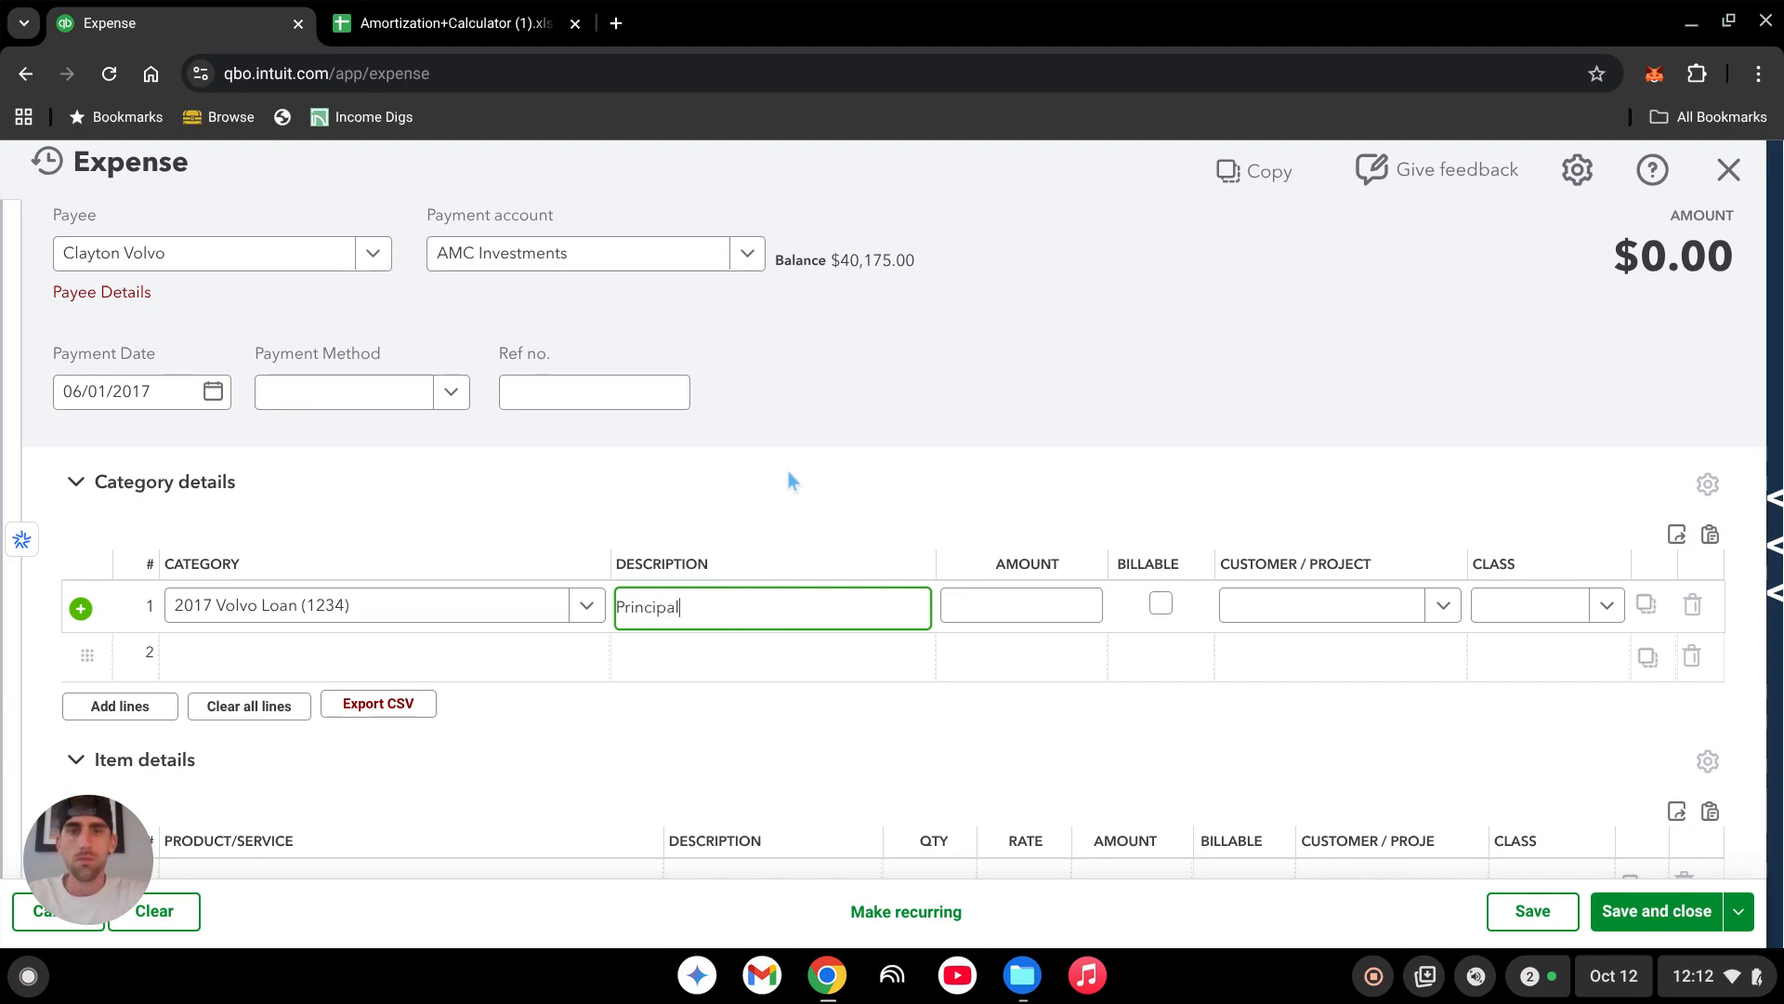
left_click(1039, 604)
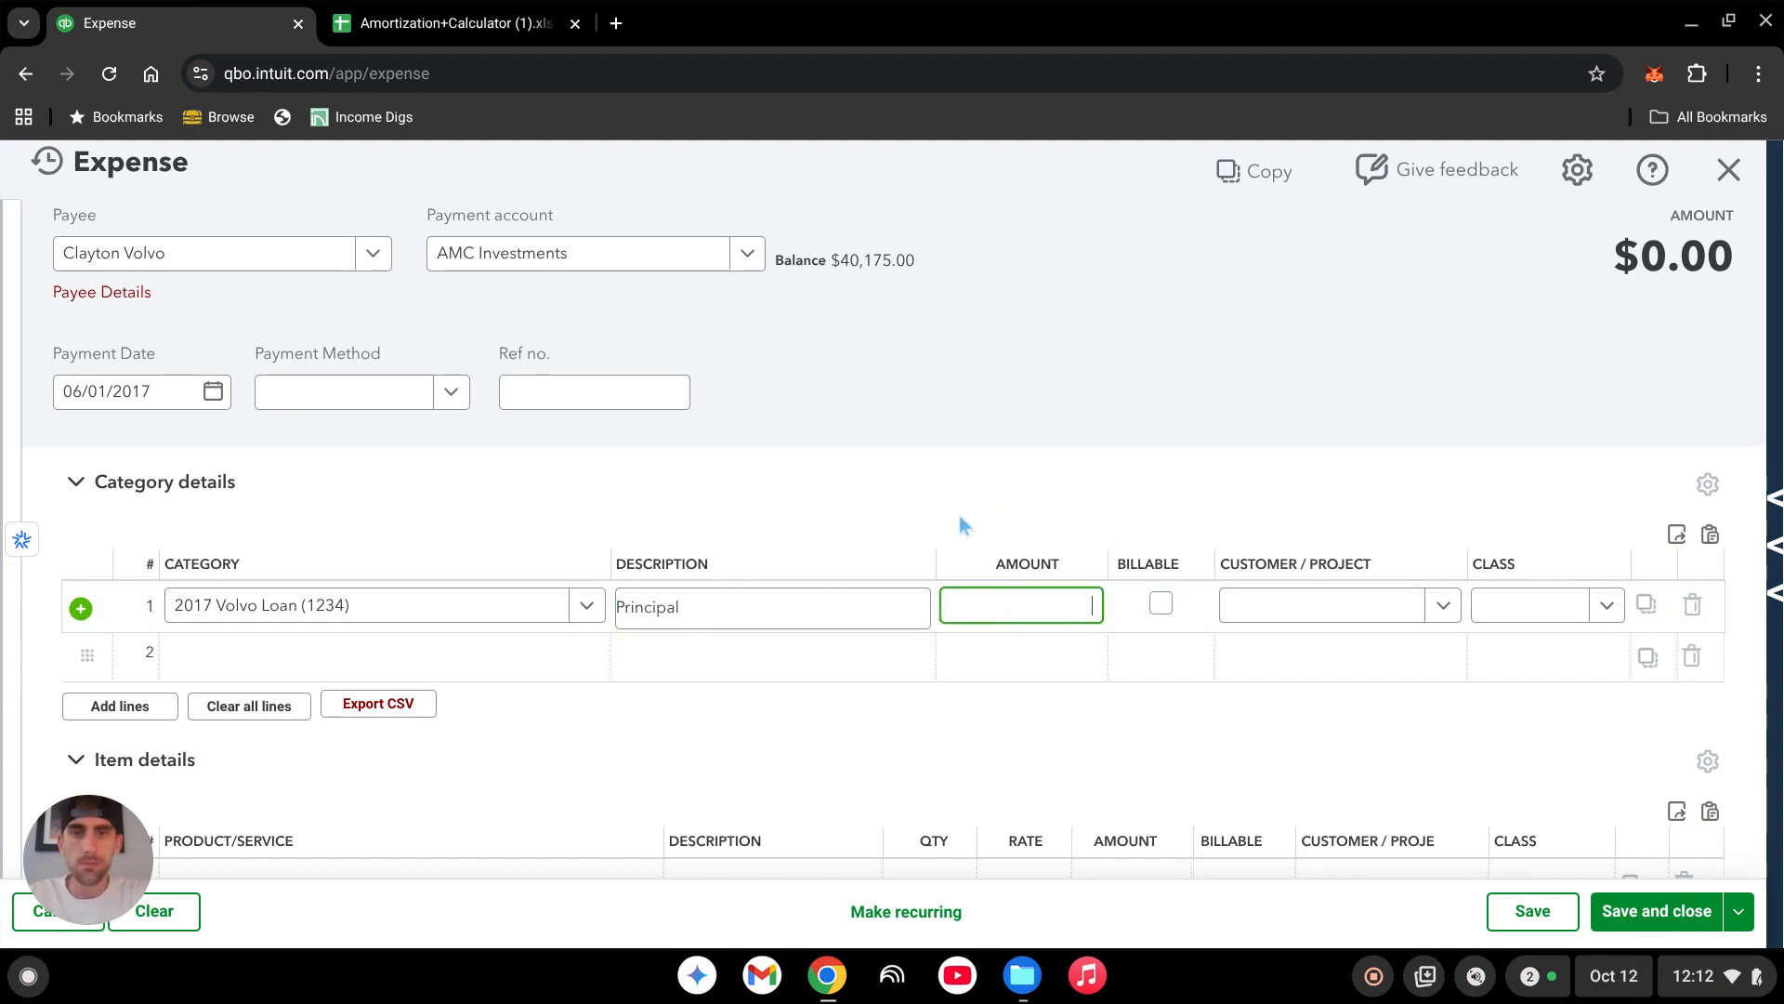
type("100")
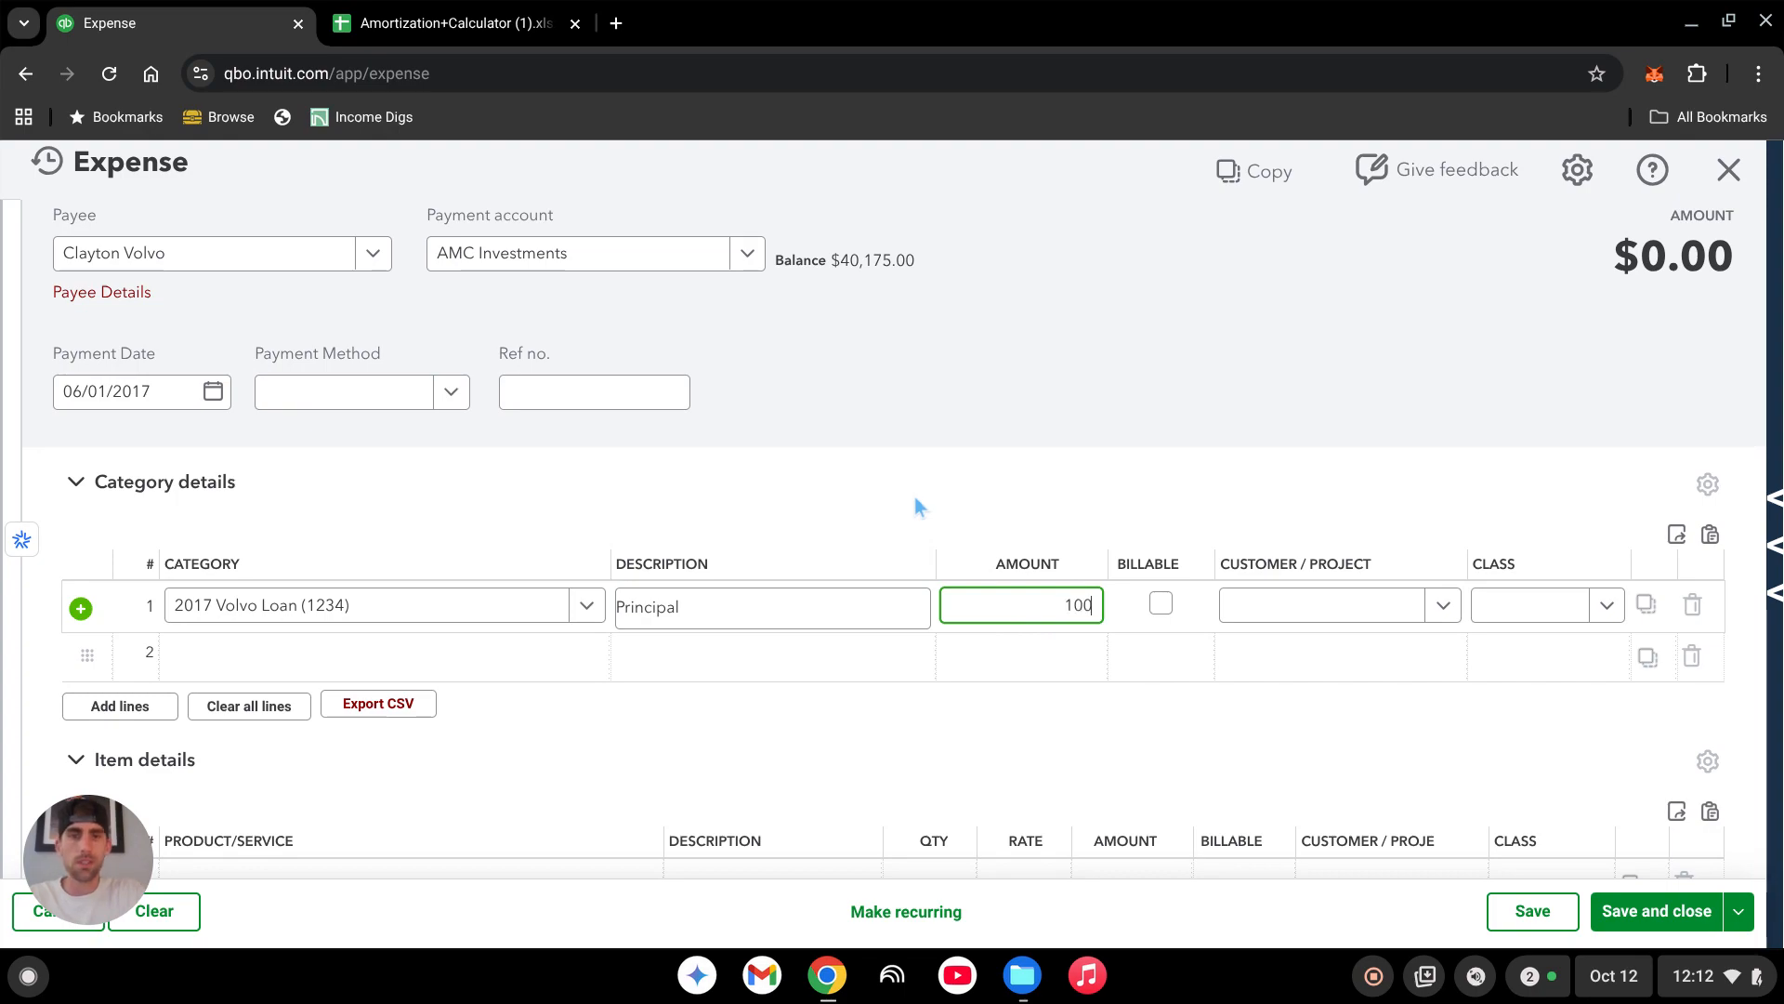
Fill the second category line with category 09 Interest, description "Interest" and an amount of 900.
left_click(339, 658)
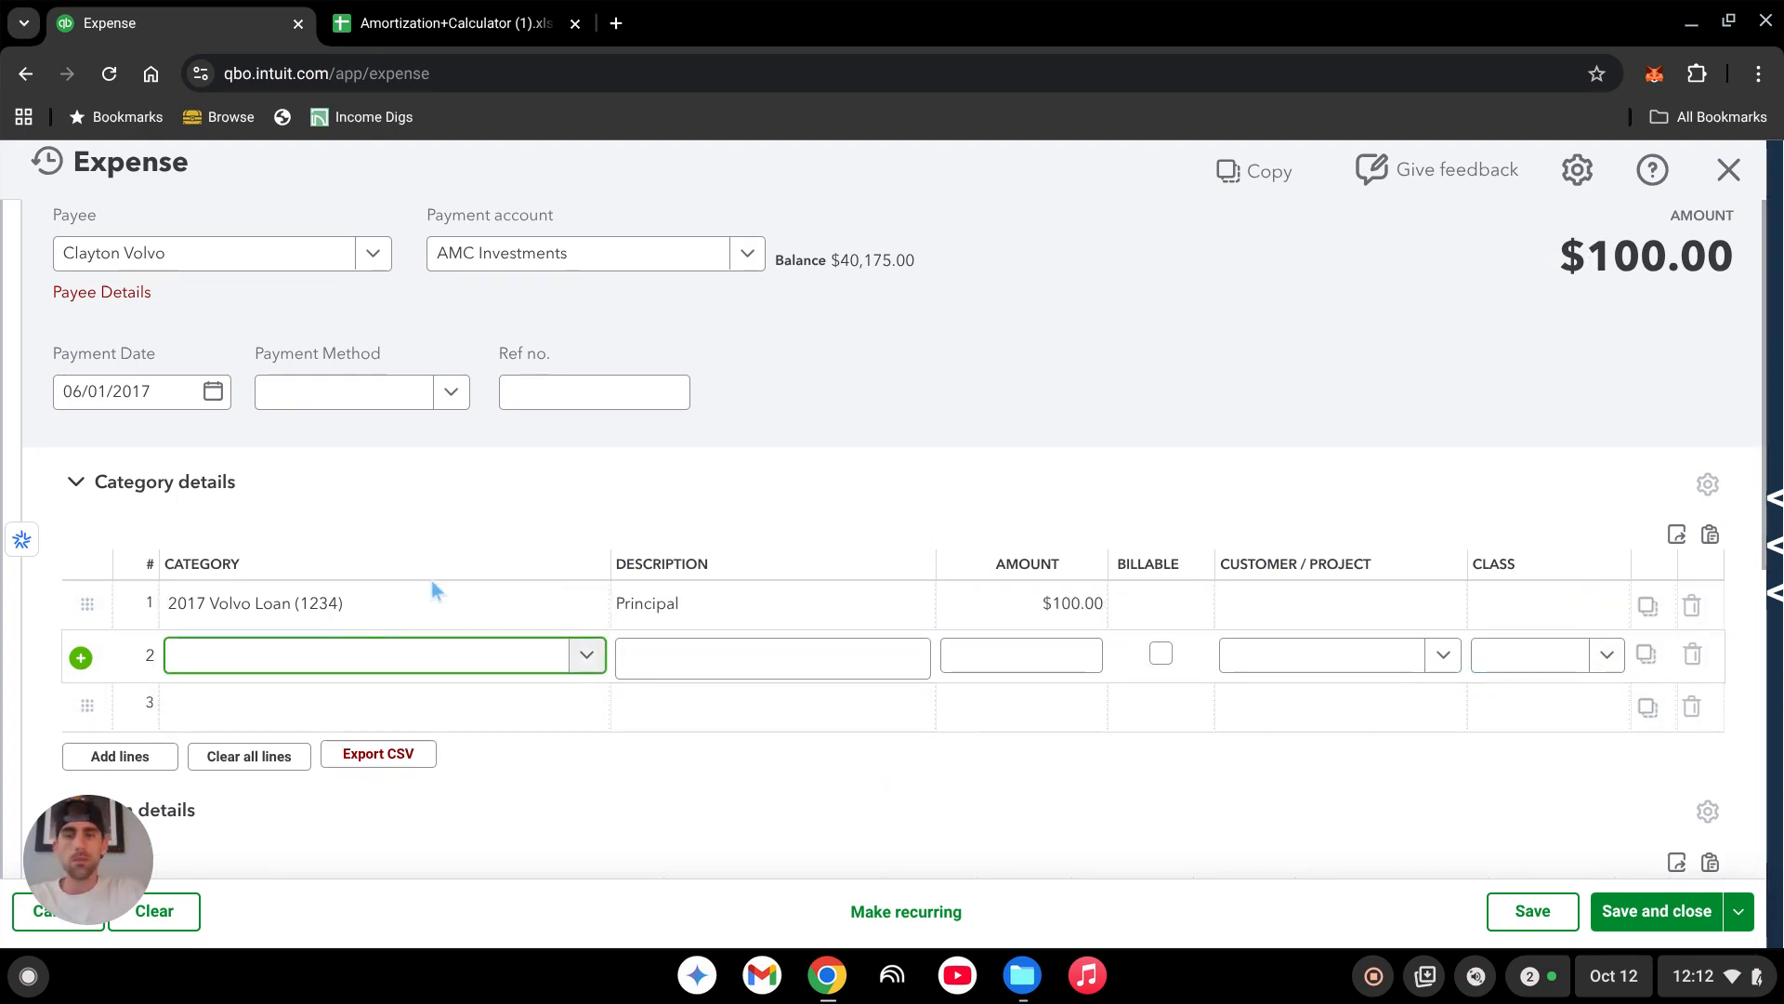
type("inter")
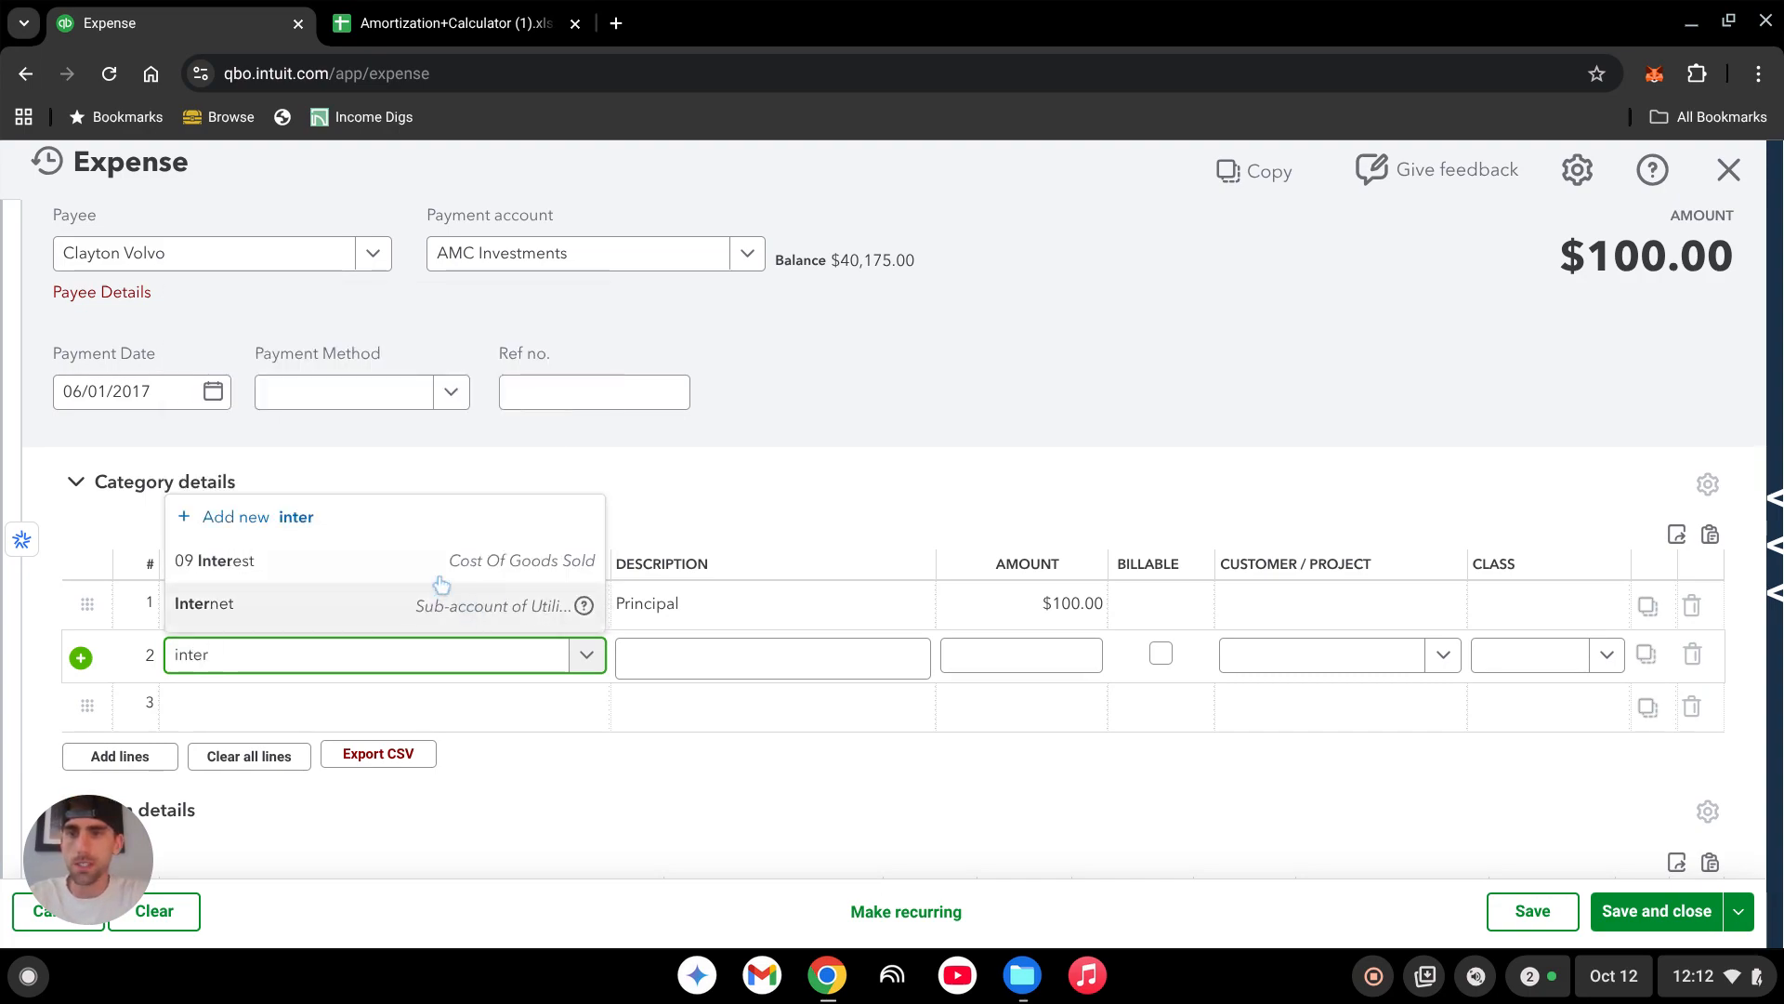
left_click(294, 567)
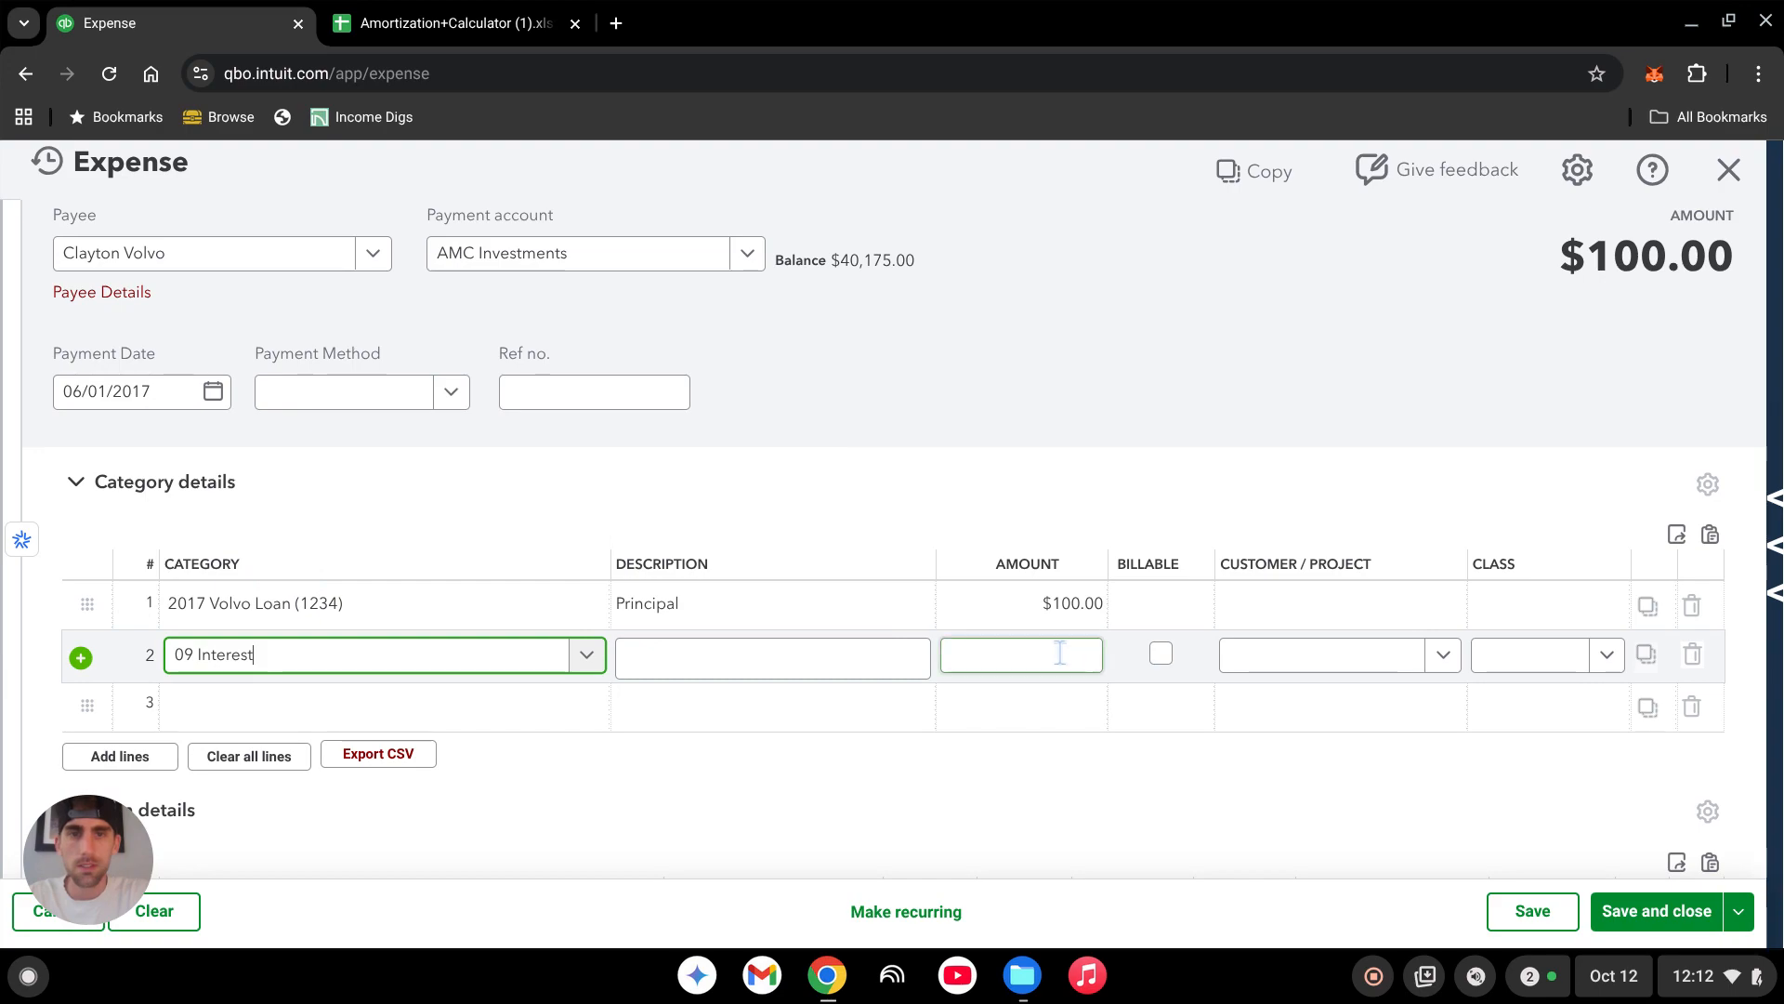
left_click(702, 662)
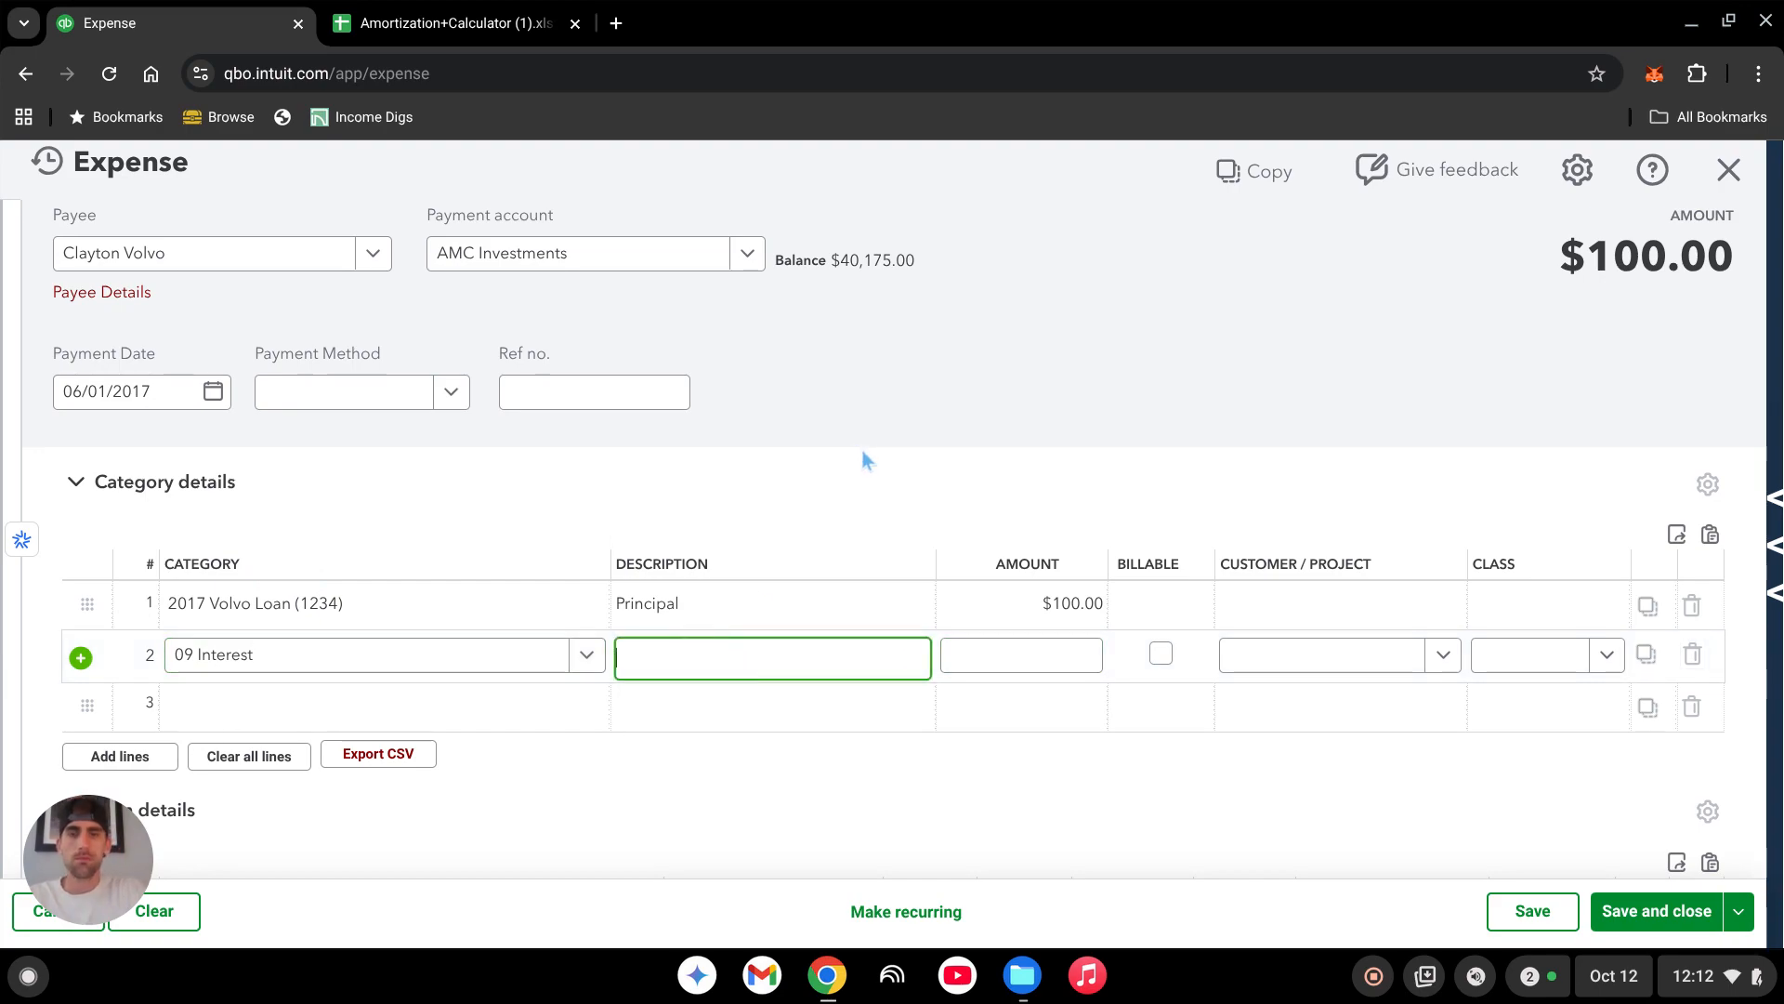
type("Interest")
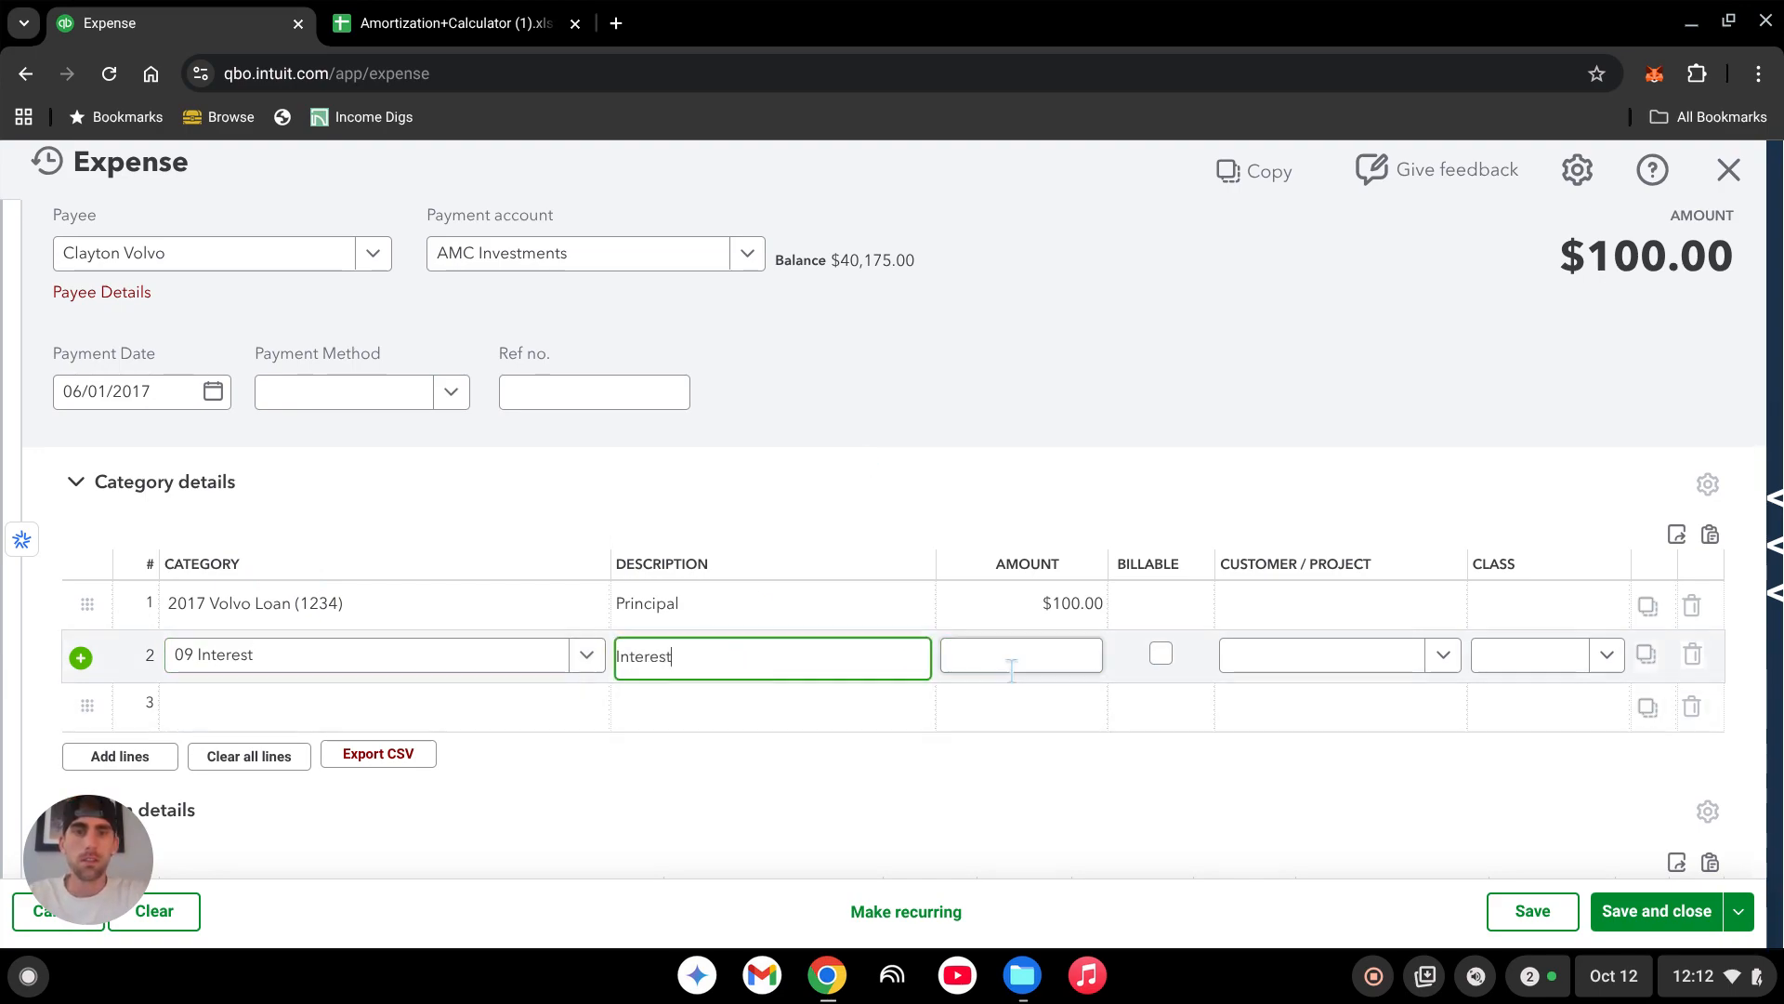
left_click(1052, 639)
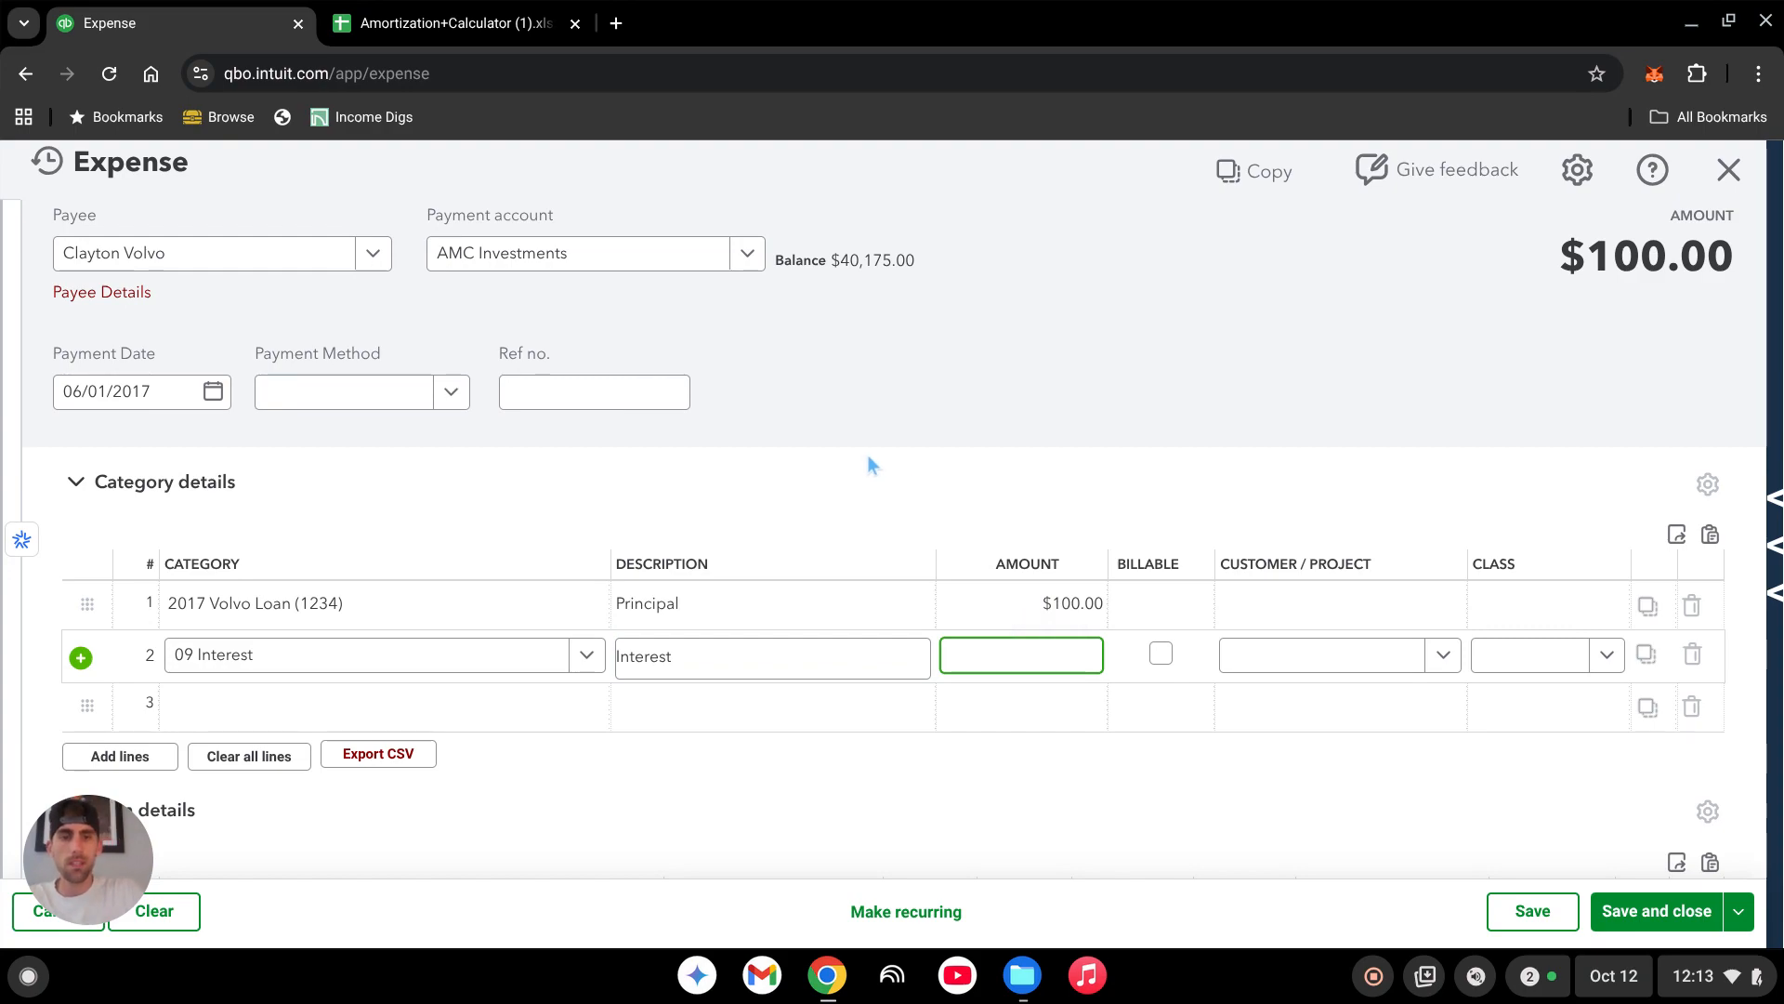
type("900")
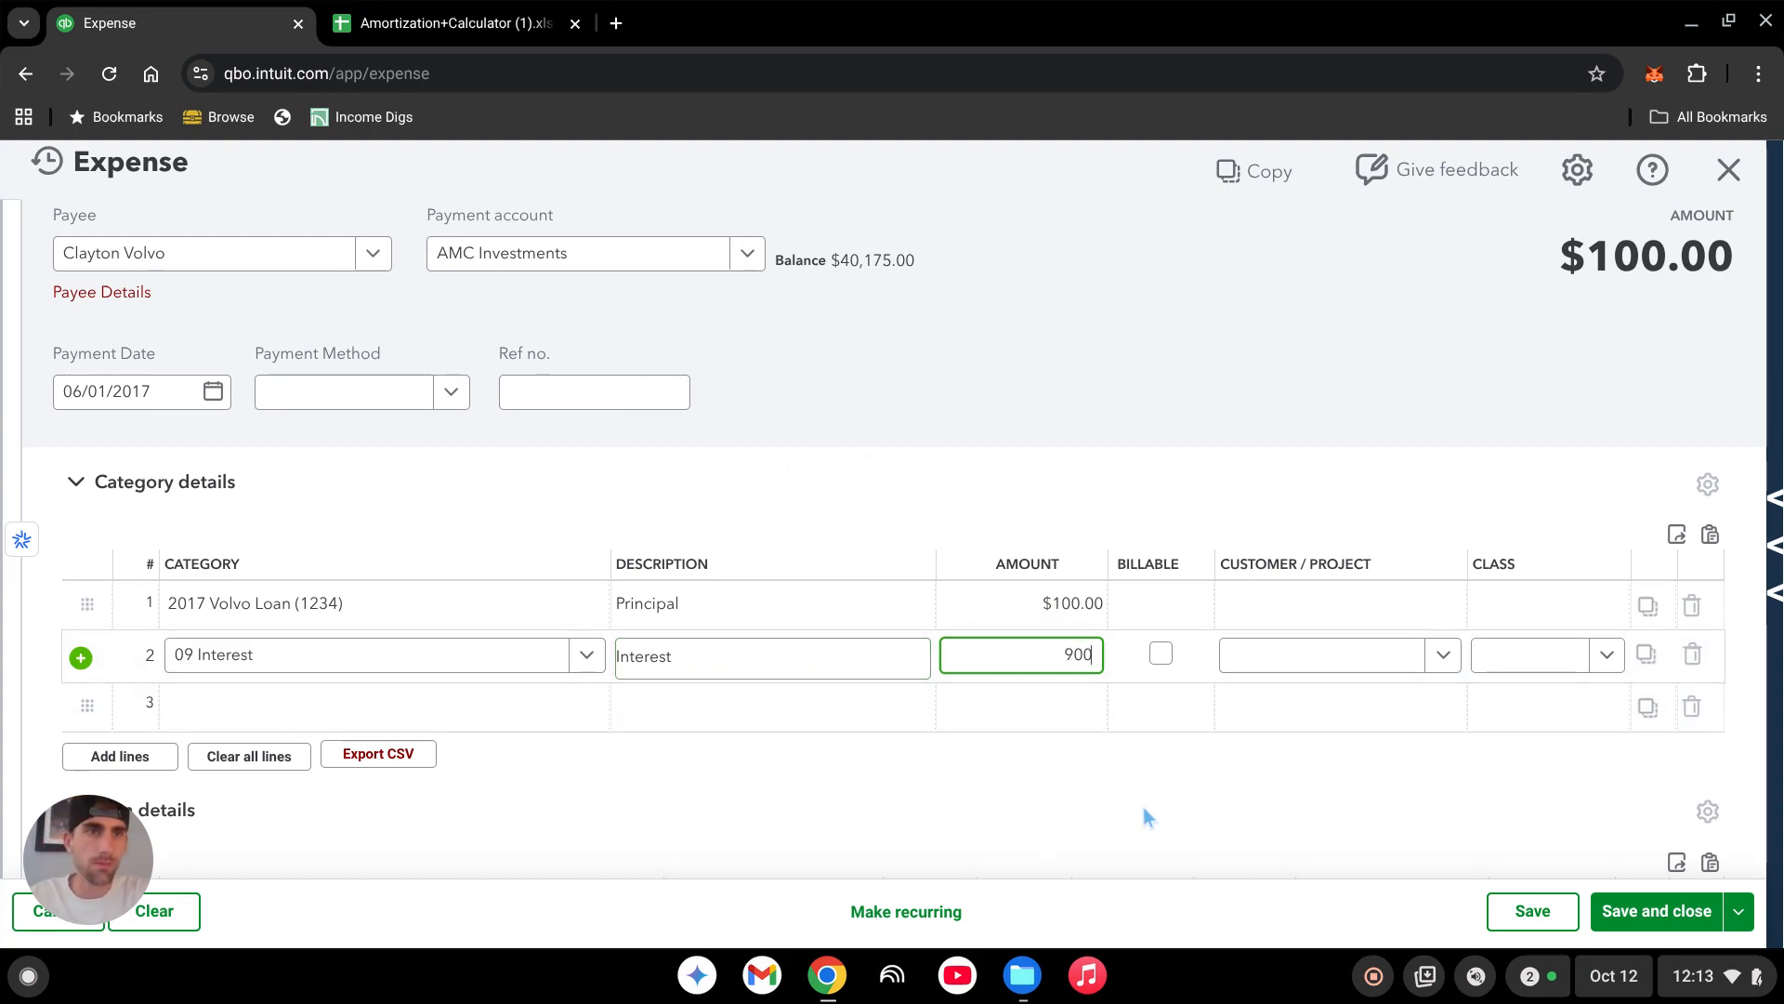
key("Tab")
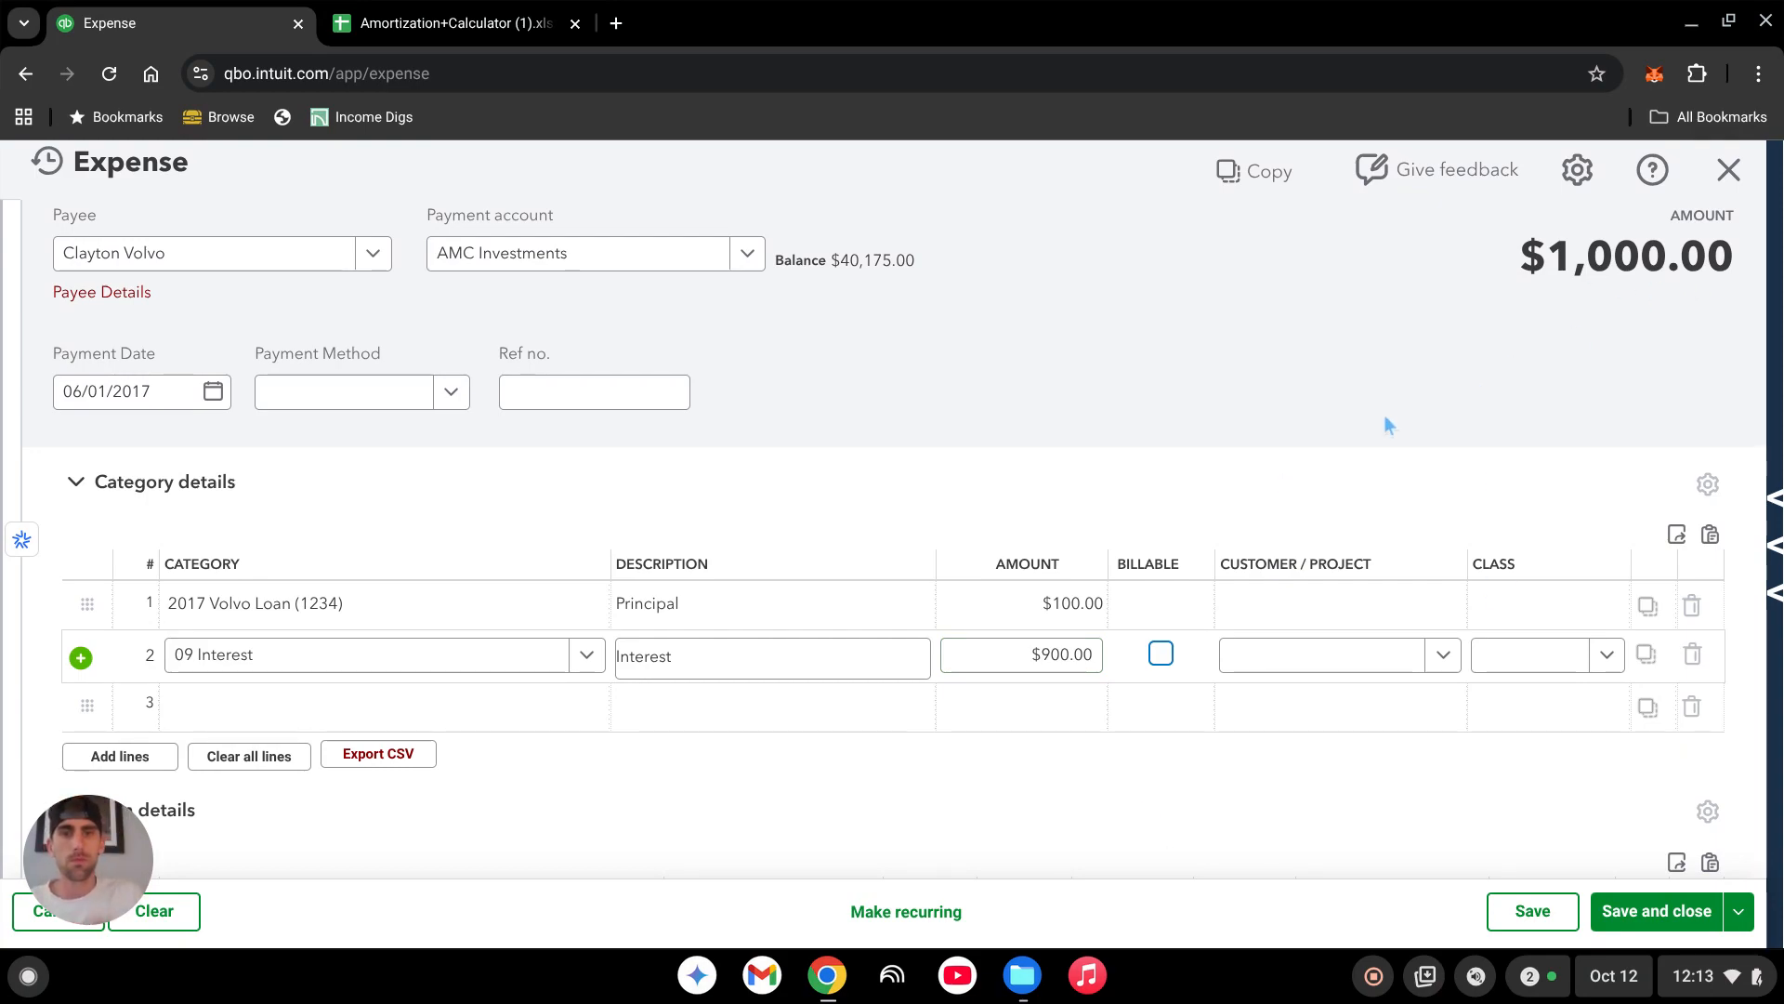
Save and close the Clayton Volvo loan payment expense.
left_click(961, 790)
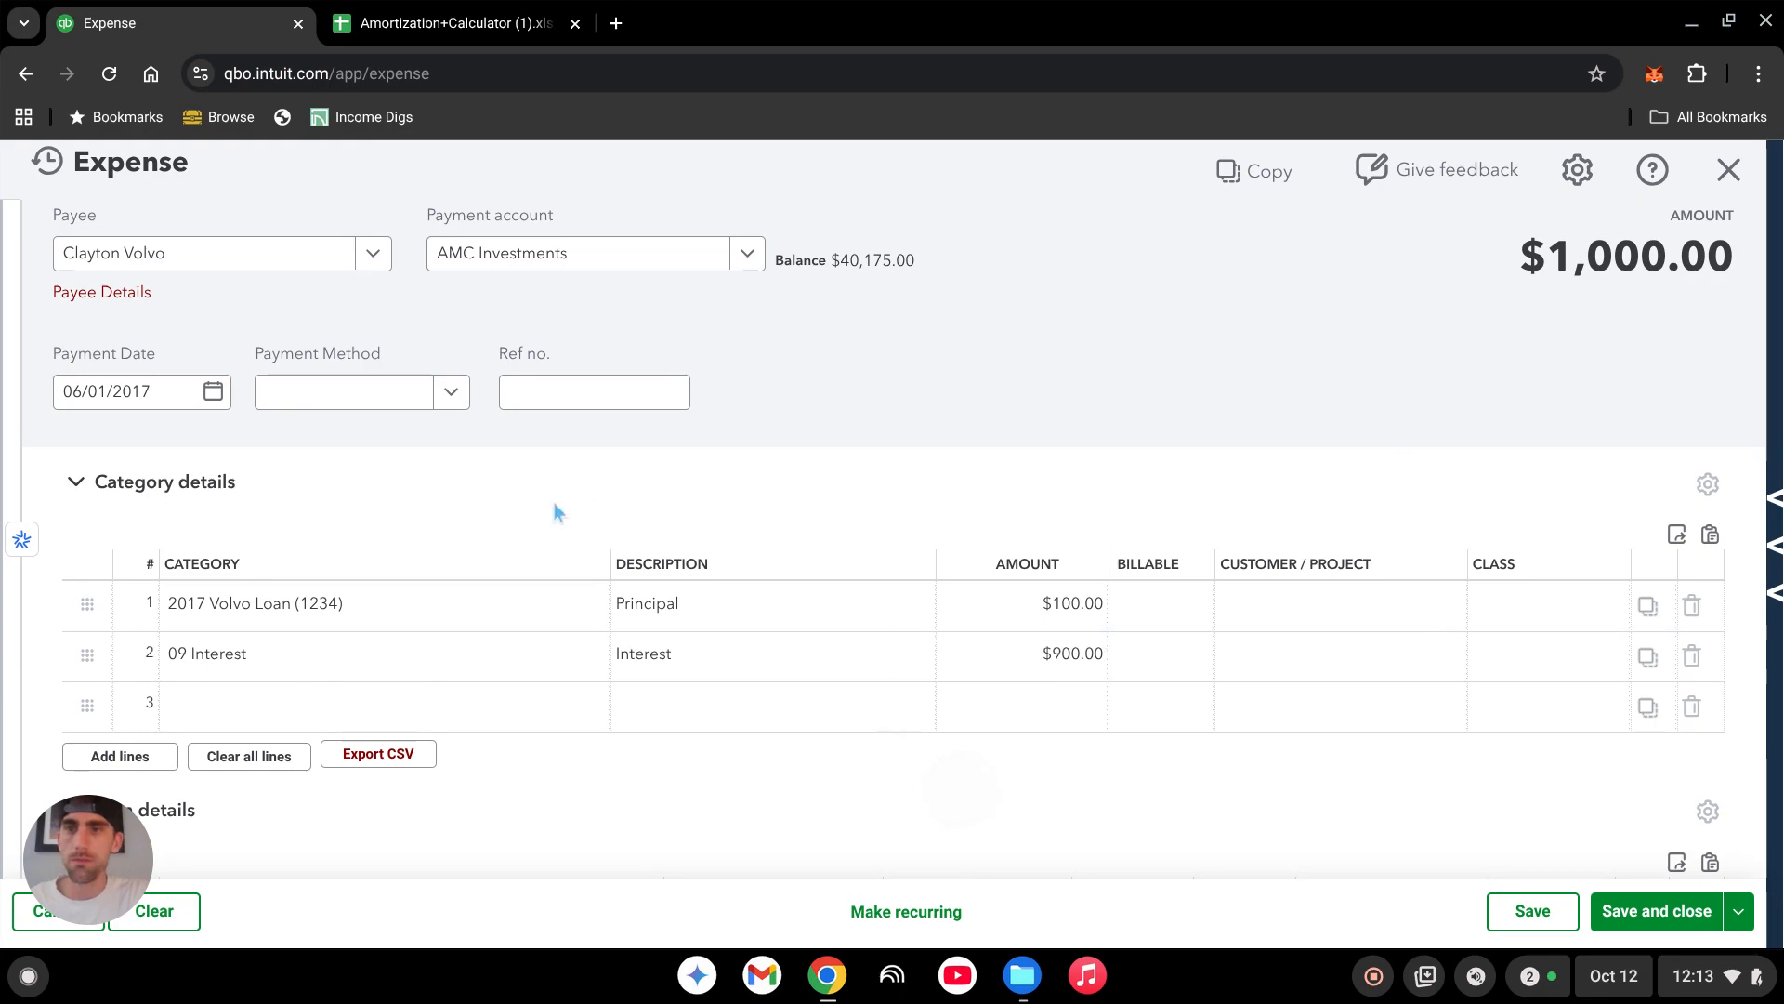
scroll(1142, 449, "down", 2)
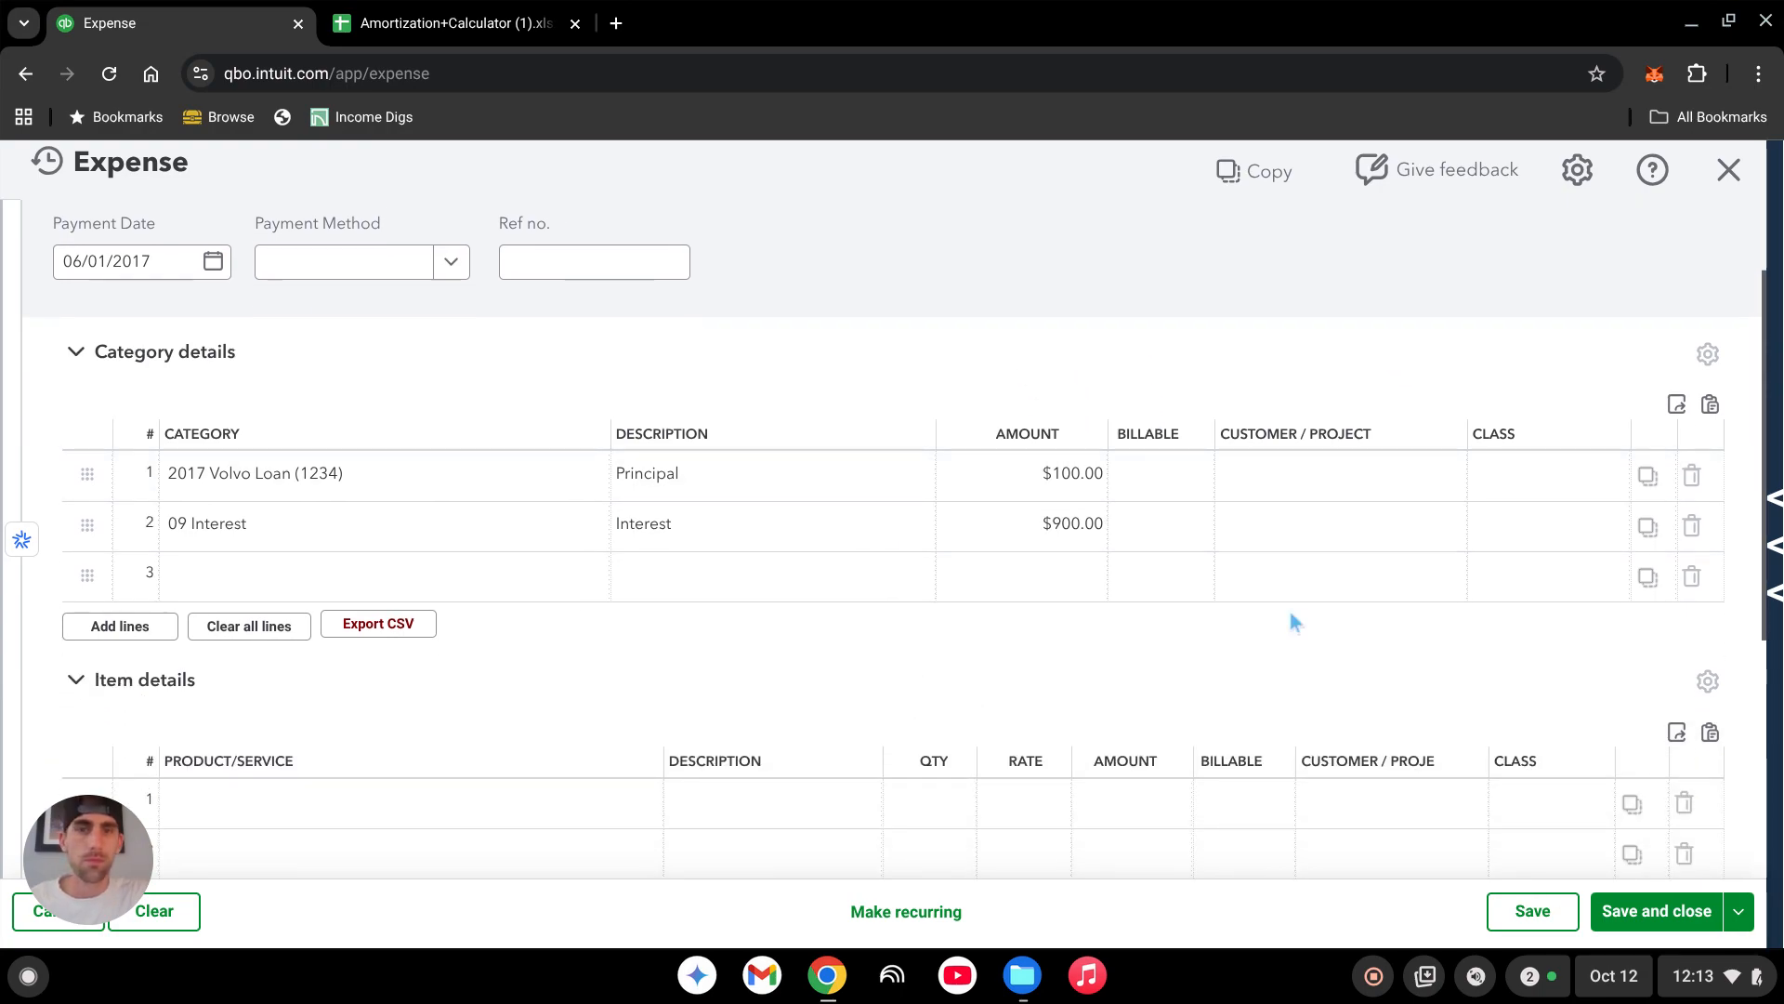
left_click(1664, 915)
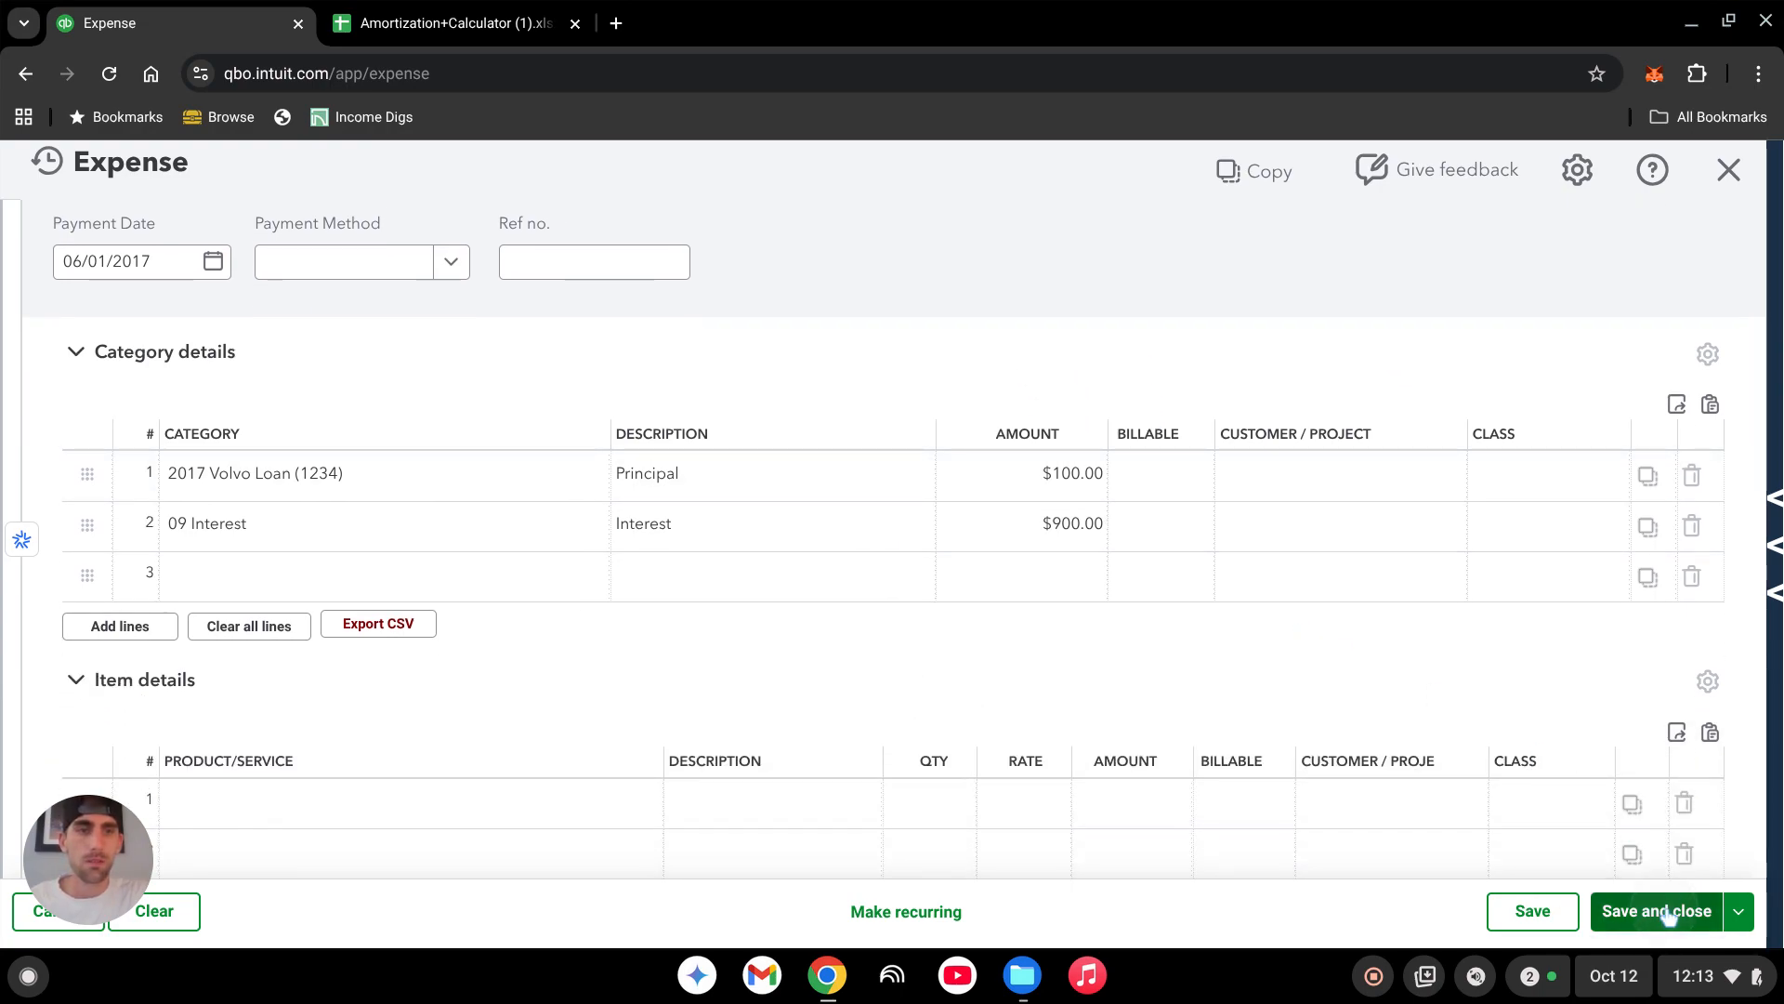
Confirm saving the loan payment expense and open the custom report Balance Sheet - 2017.
left_click(957, 627)
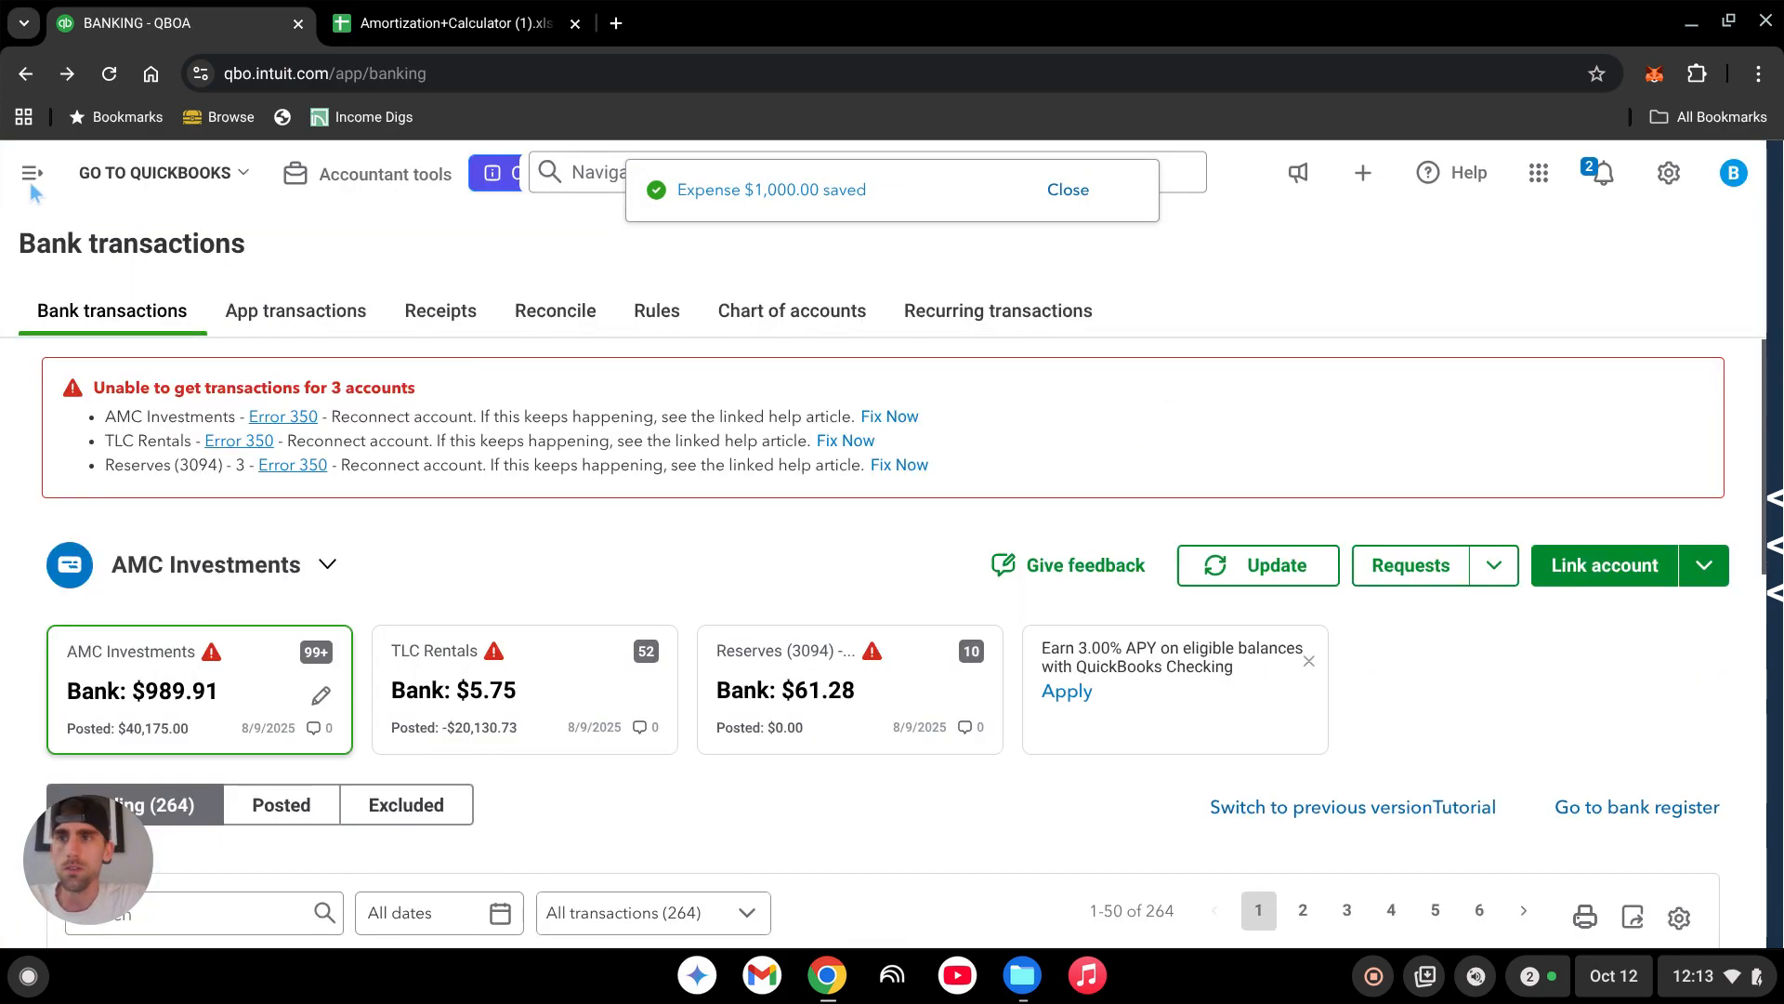
left_click(33, 176)
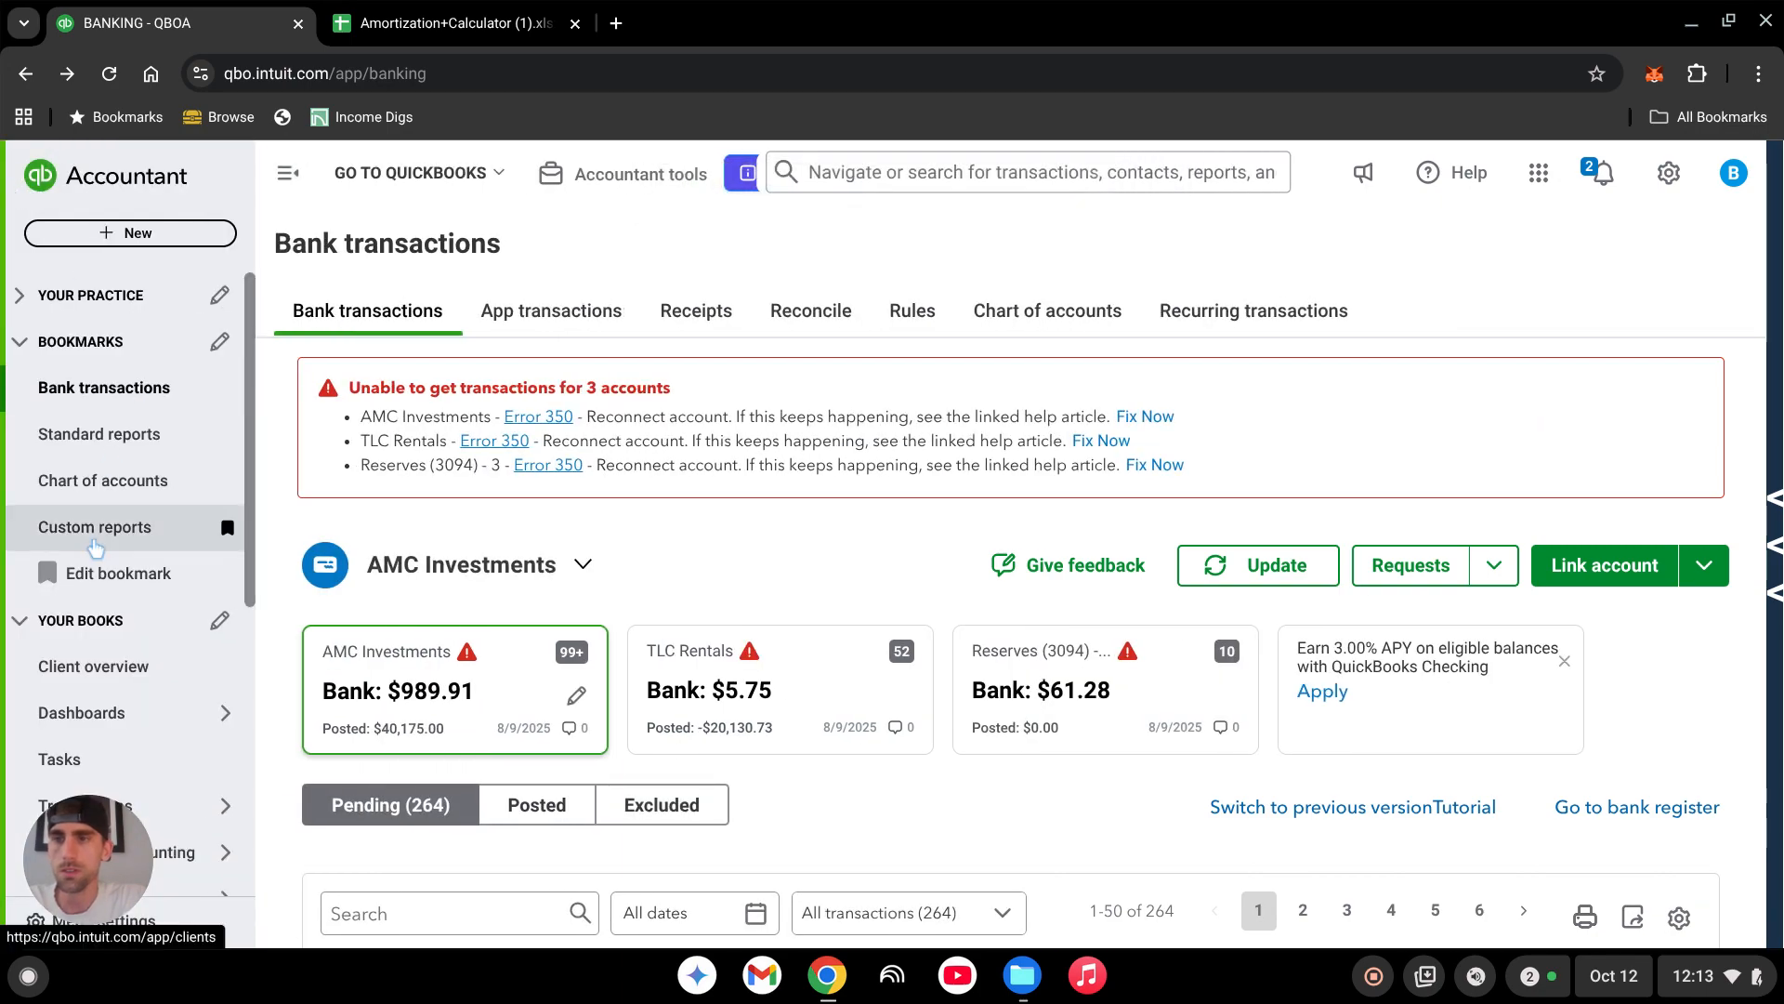
left_click(144, 532)
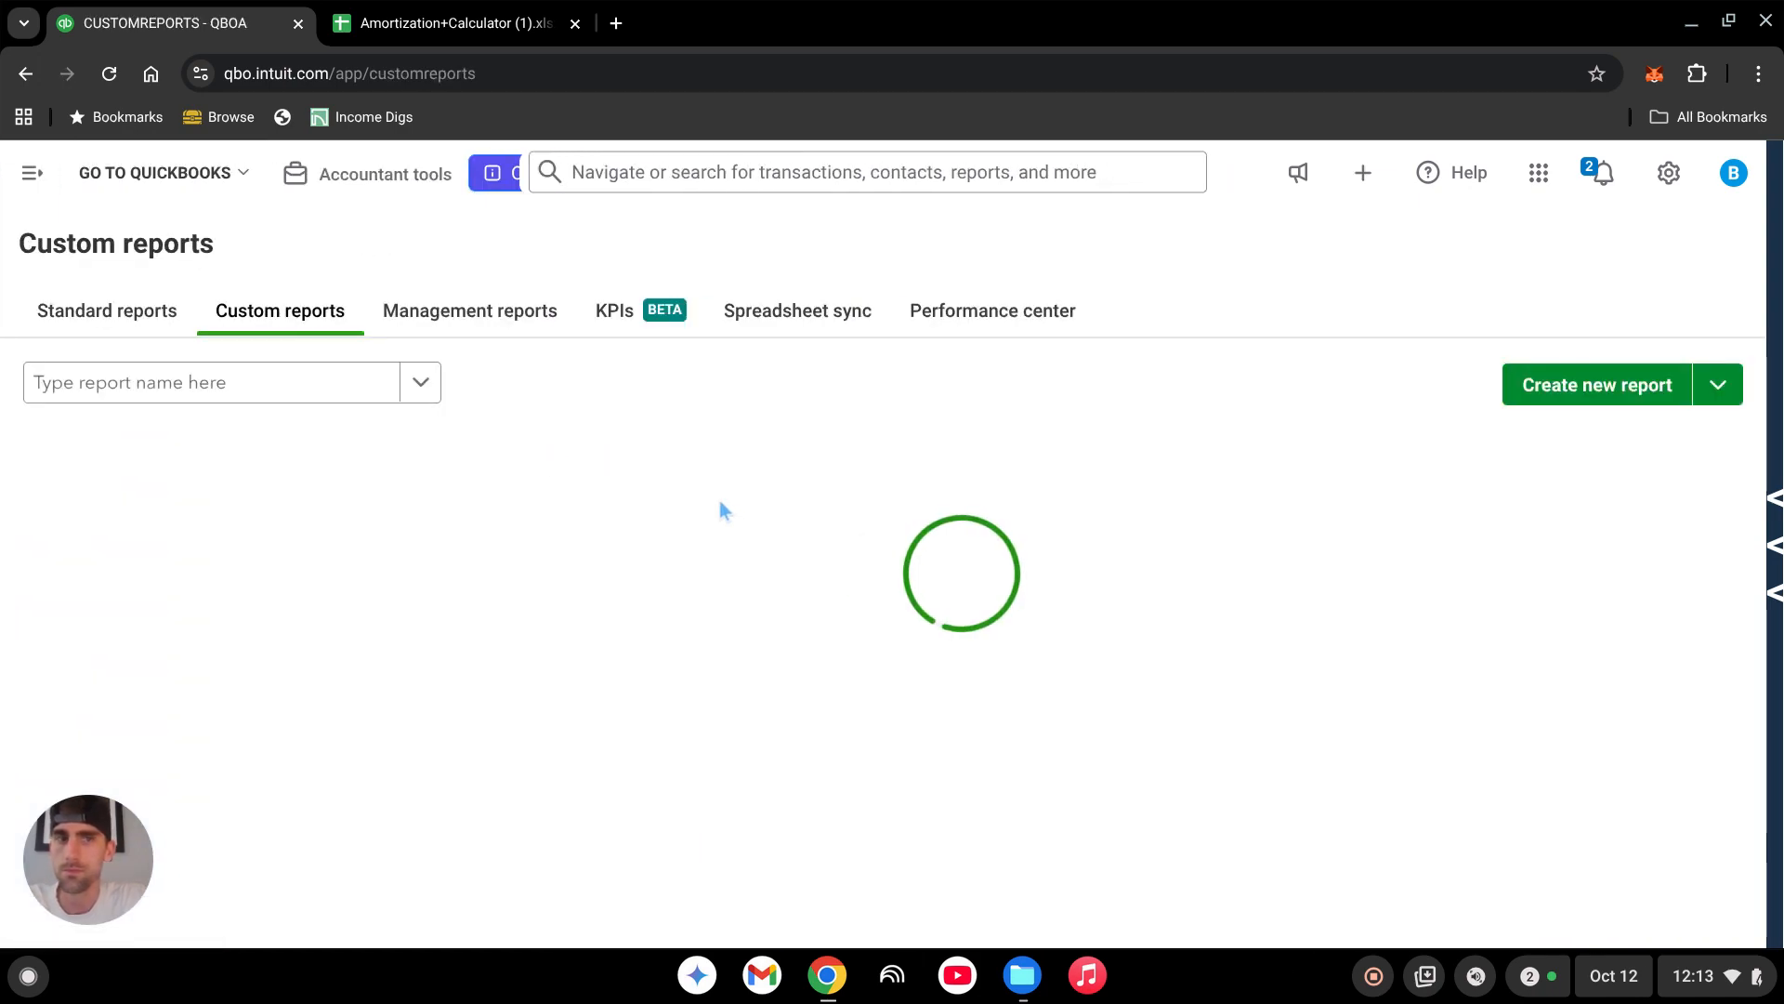
left_click(178, 552)
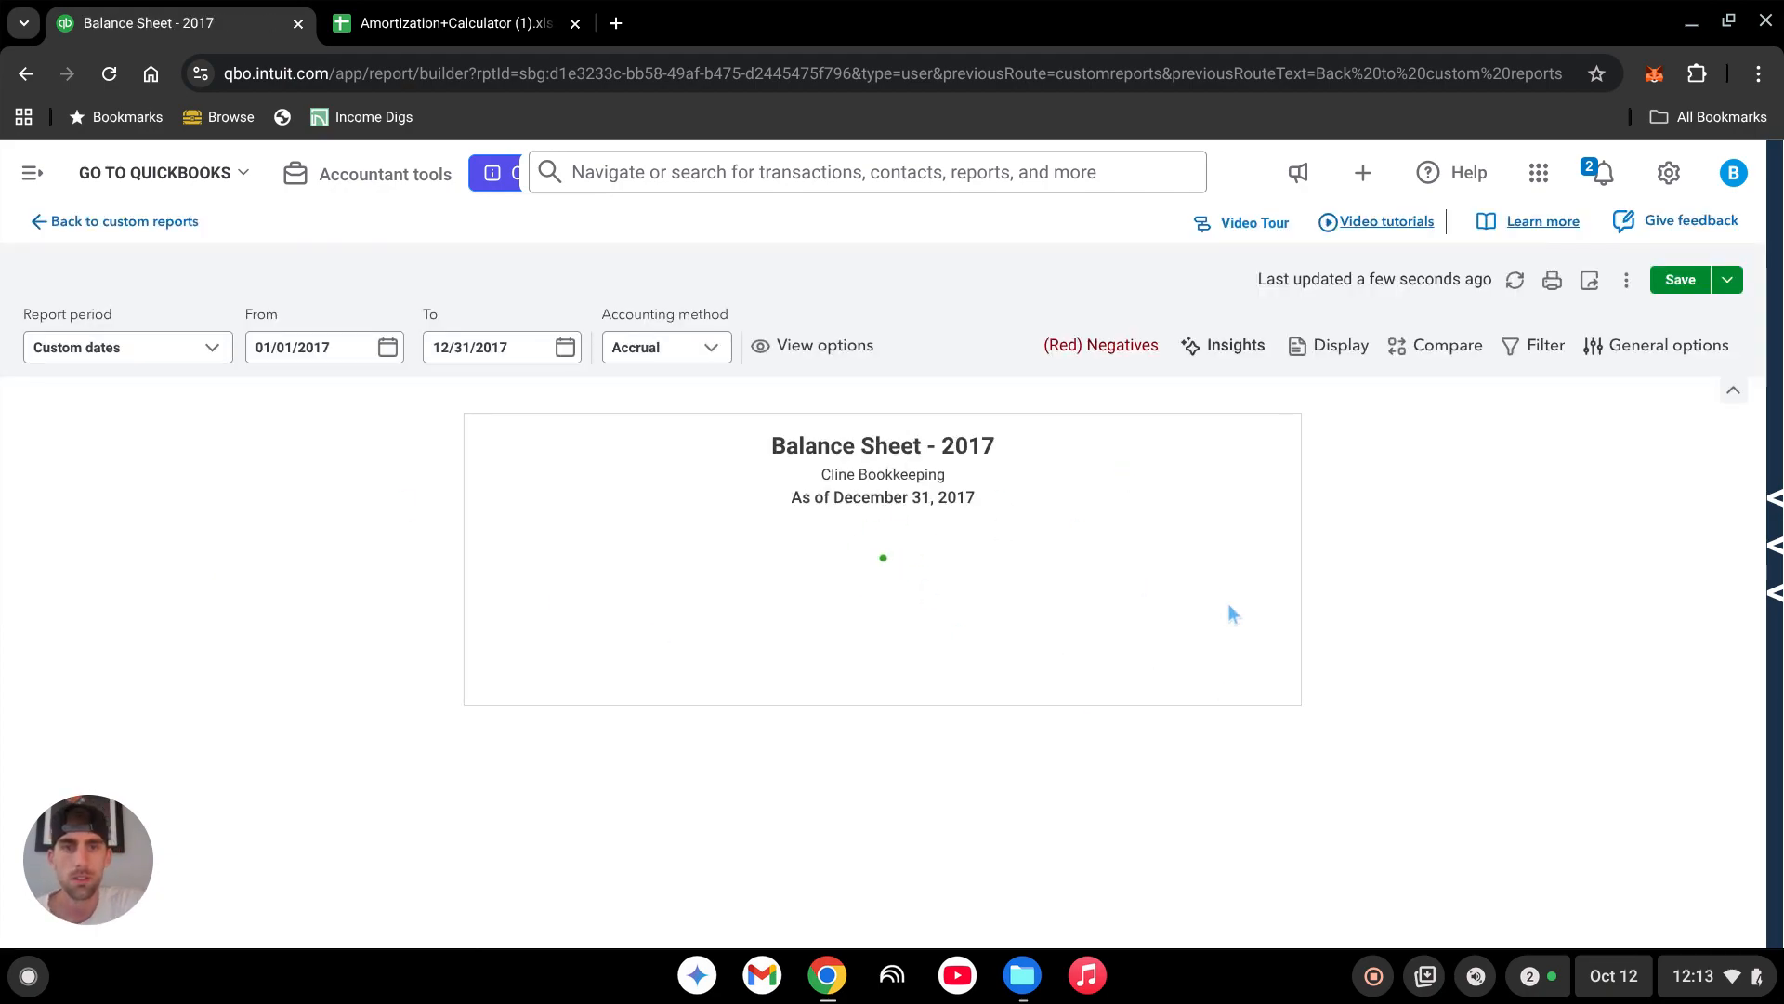
Review the transactions behind the 2017 Volvo Loan balance under Long-term Liabilities and return to the balance sheet.
scroll(972, 641, "down", 3)
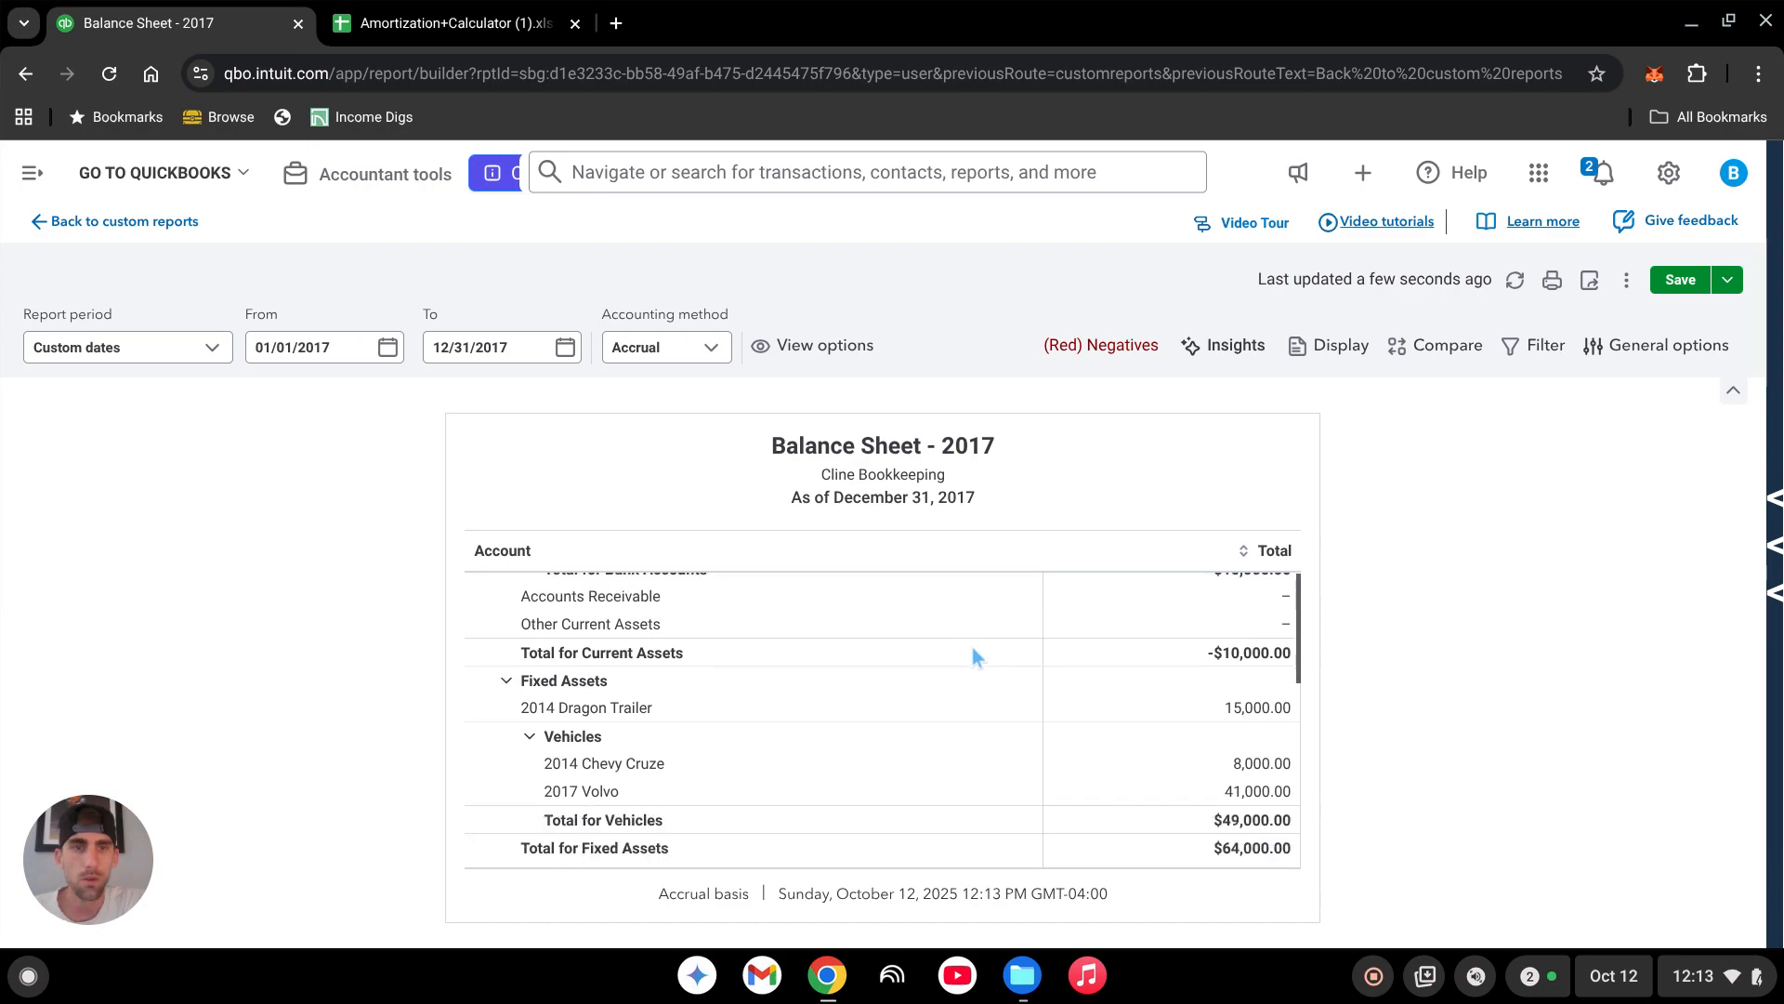
scroll(1041, 697, "down", 3)
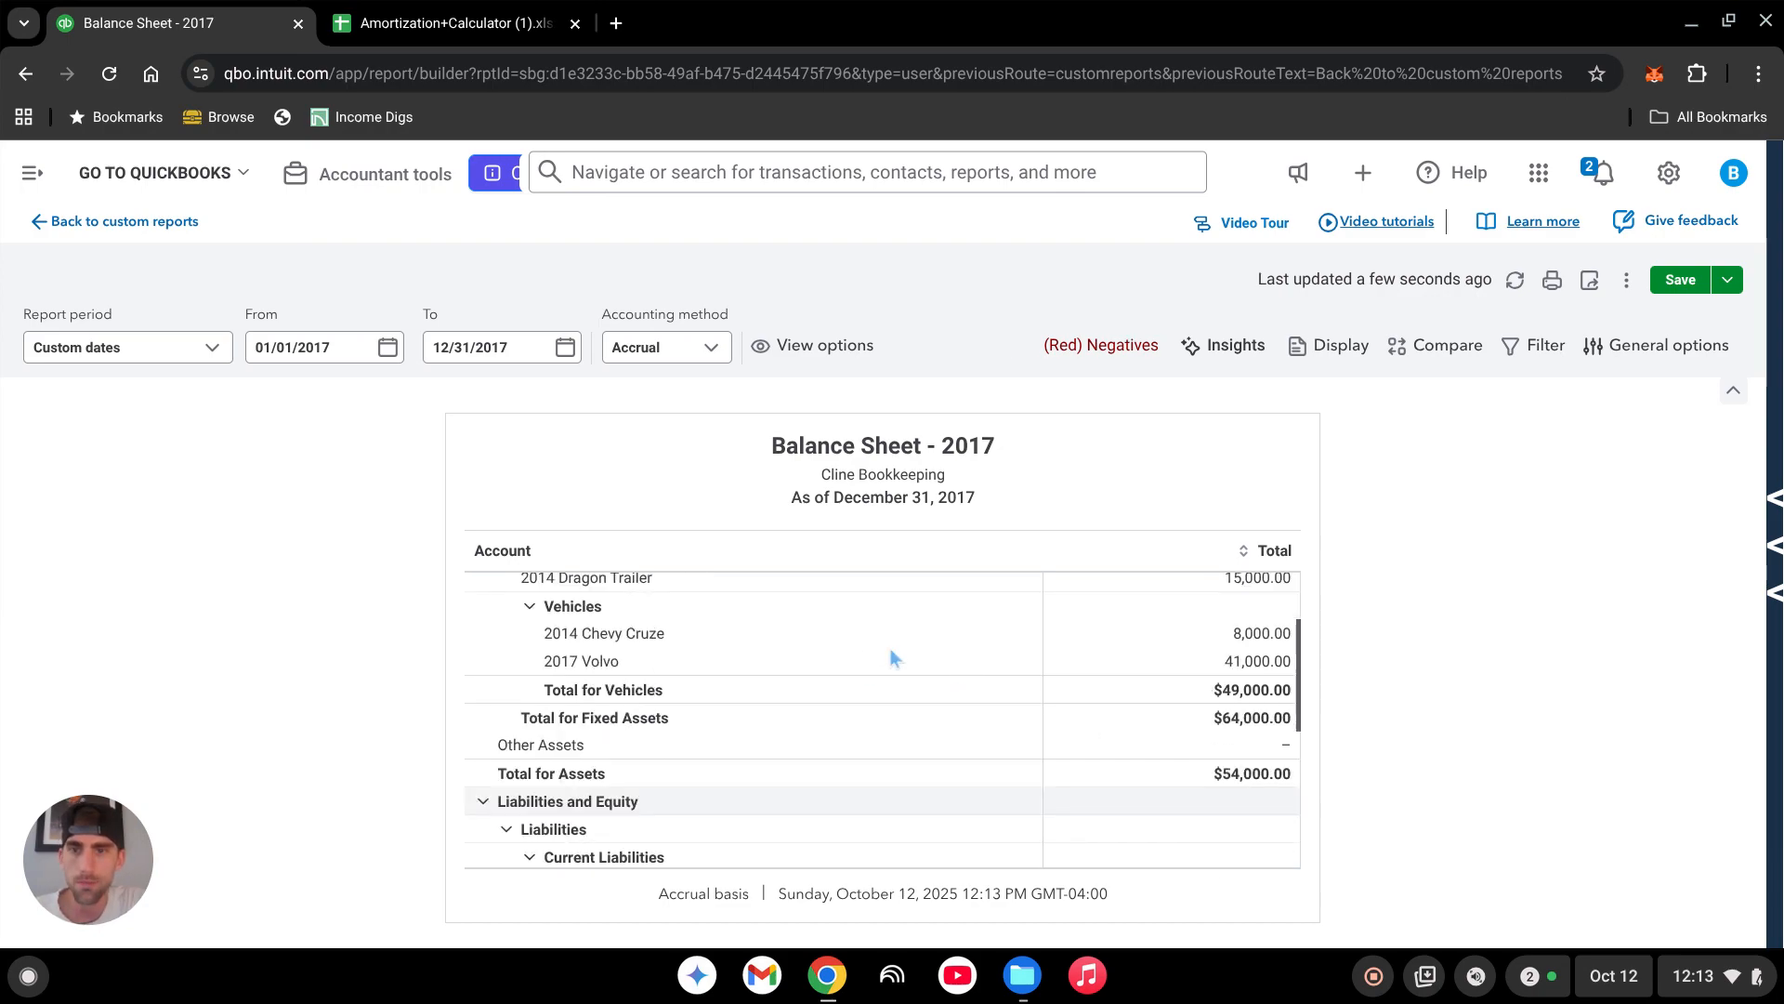
scroll(889, 643, "down", 5)
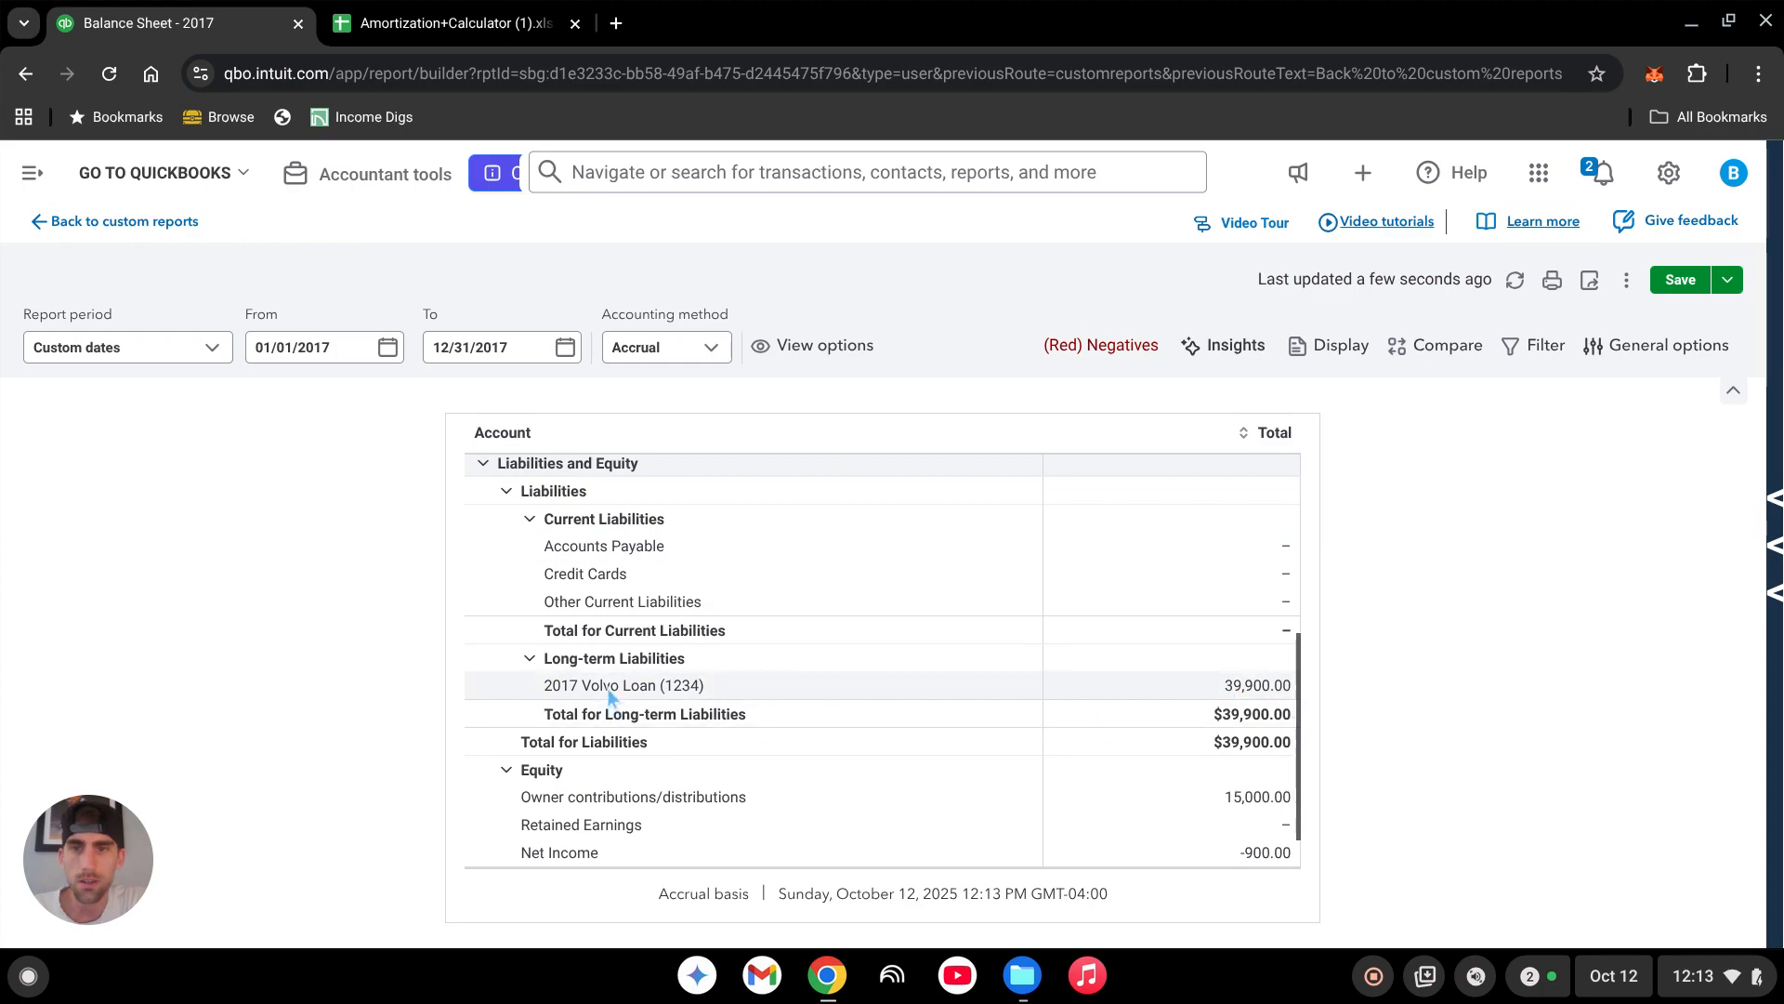
left_click(1261, 692)
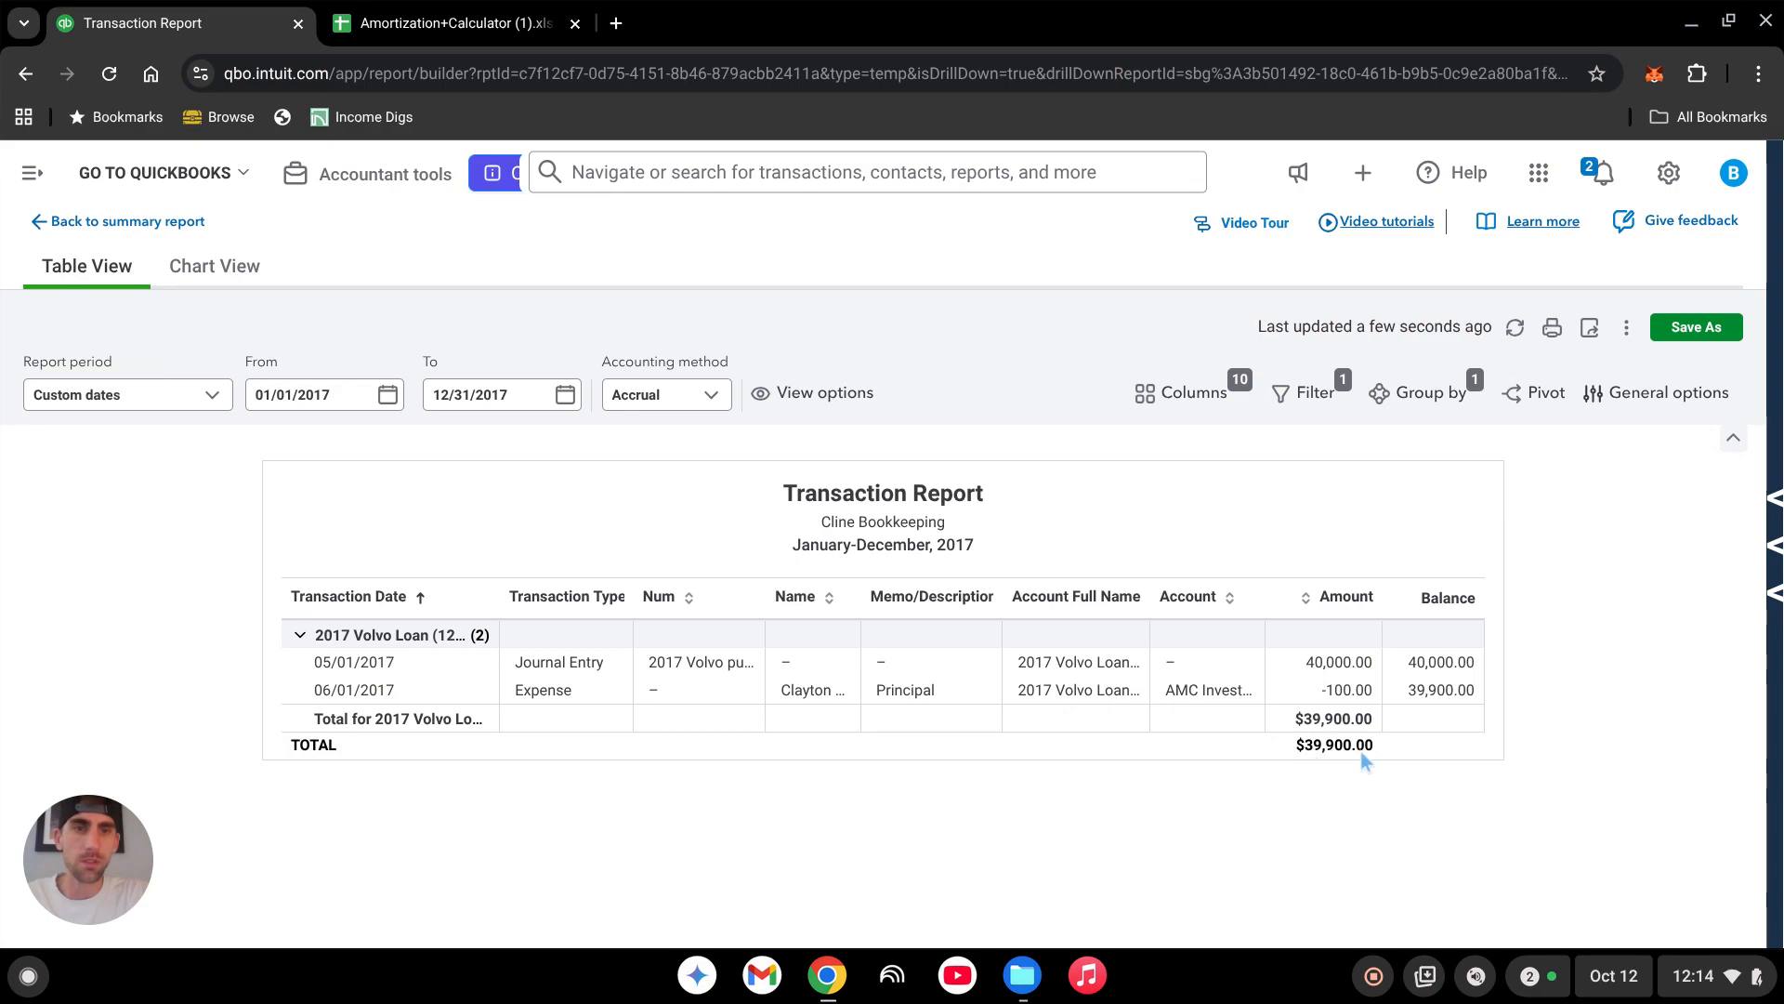
left_click(158, 223)
scroll(1080, 627, "down", 5)
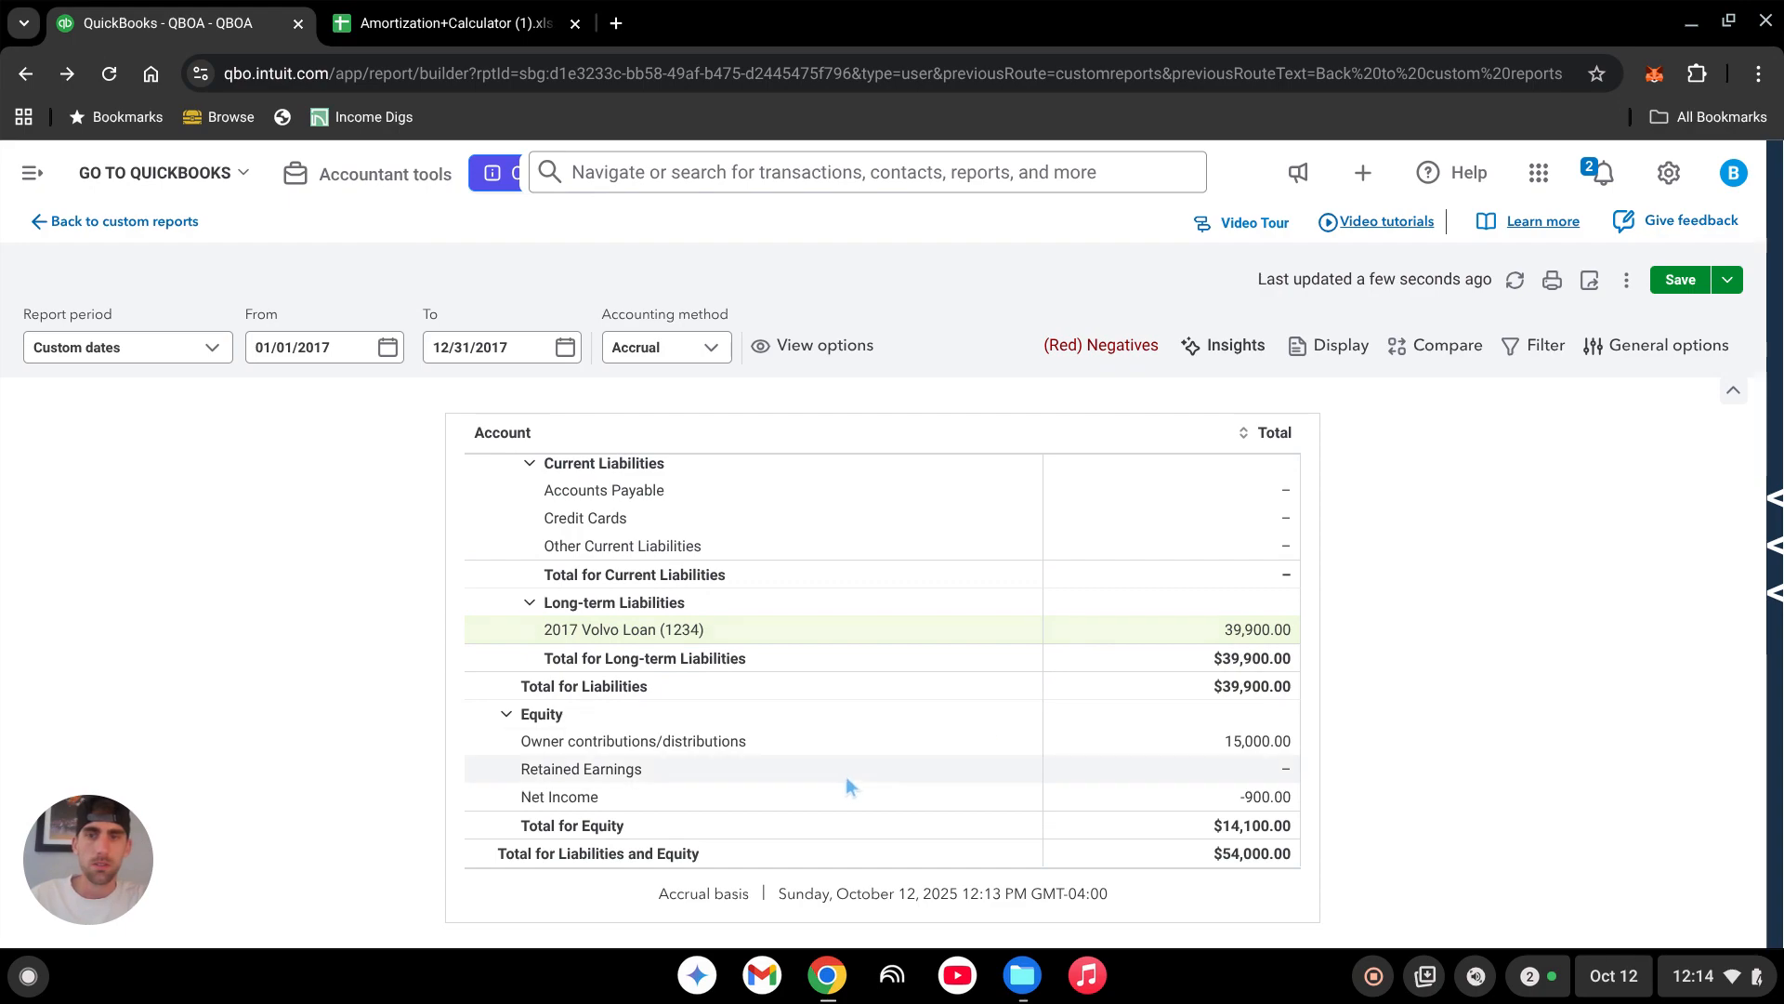
Examine the Profit and Loss detail behind Net Income under Equity, return to the balance sheet and review its sections.
left_click(1266, 797)
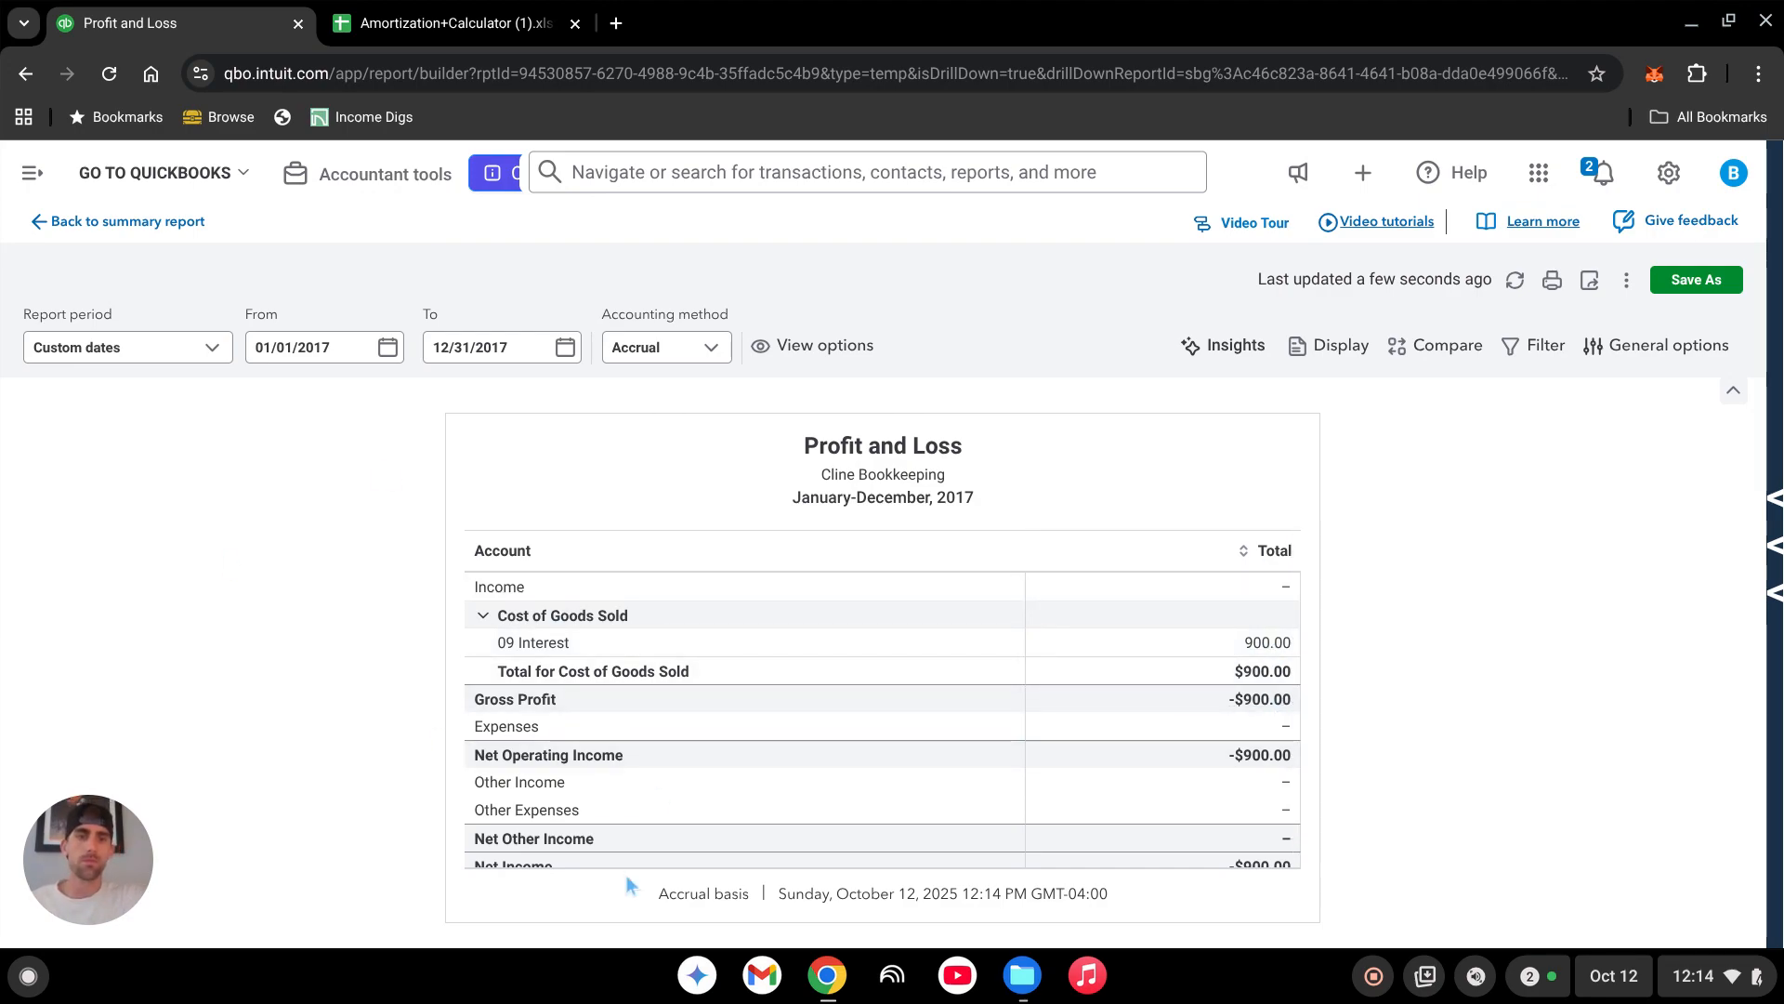
left_click(70, 221)
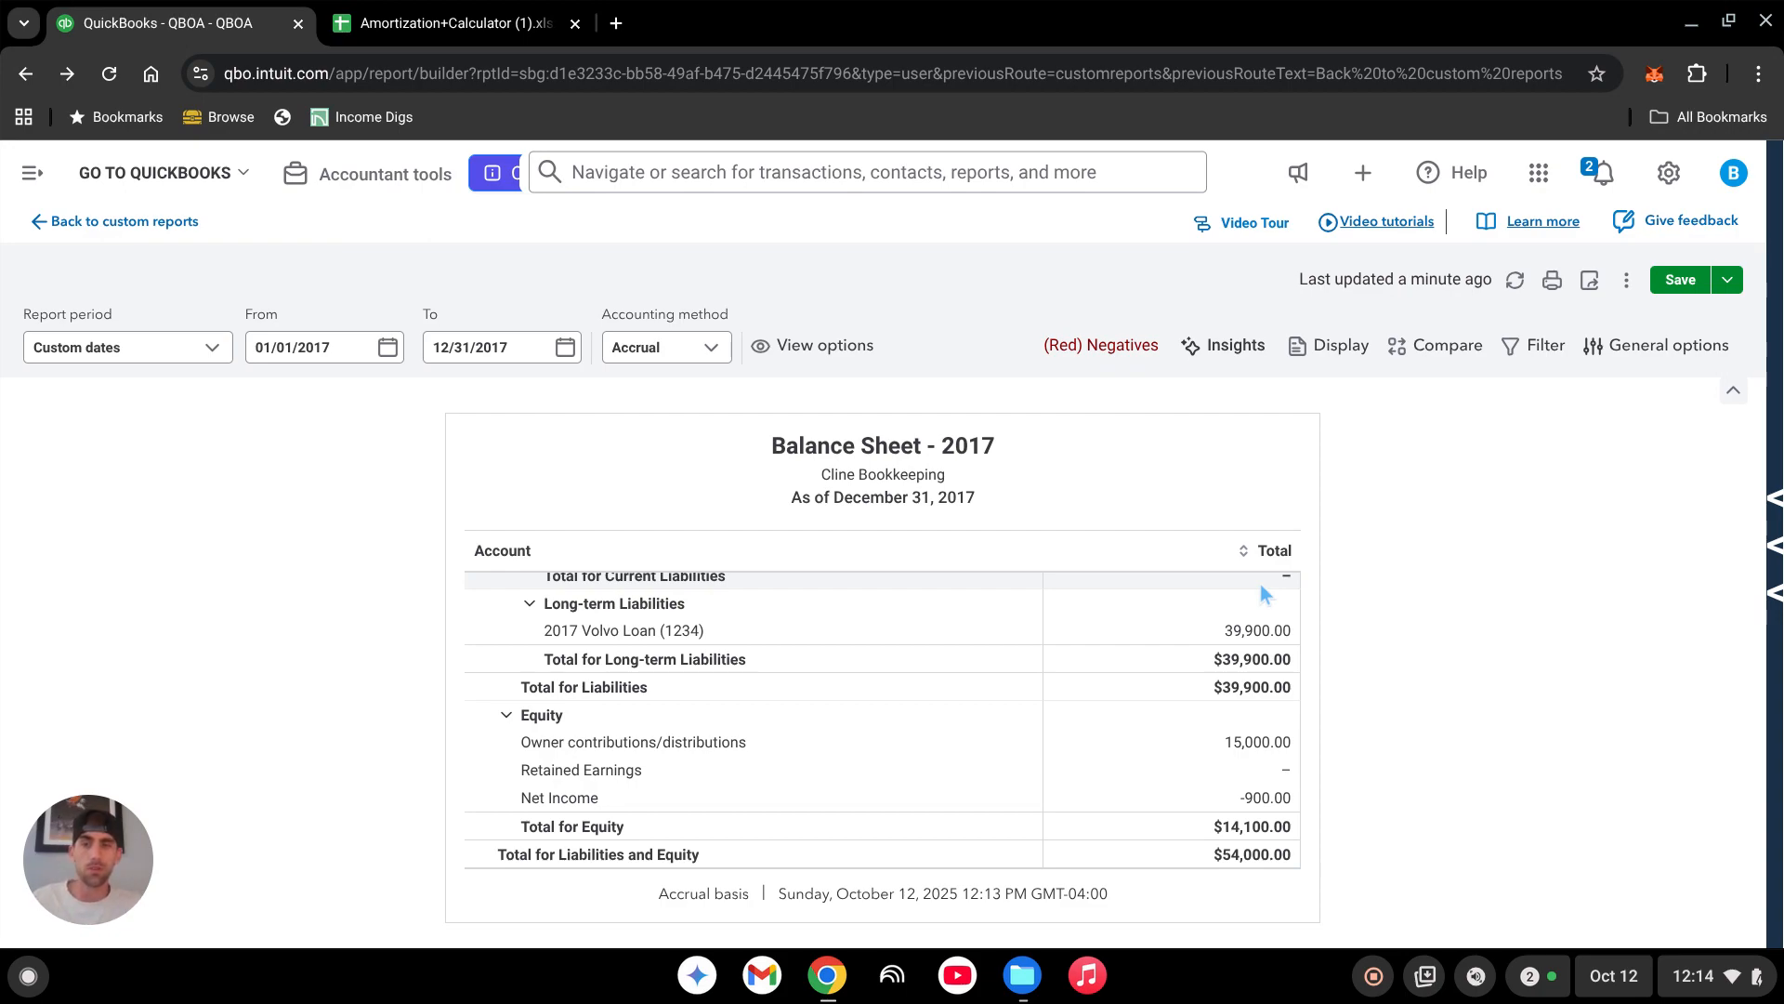
scroll(842, 721, "up", 6)
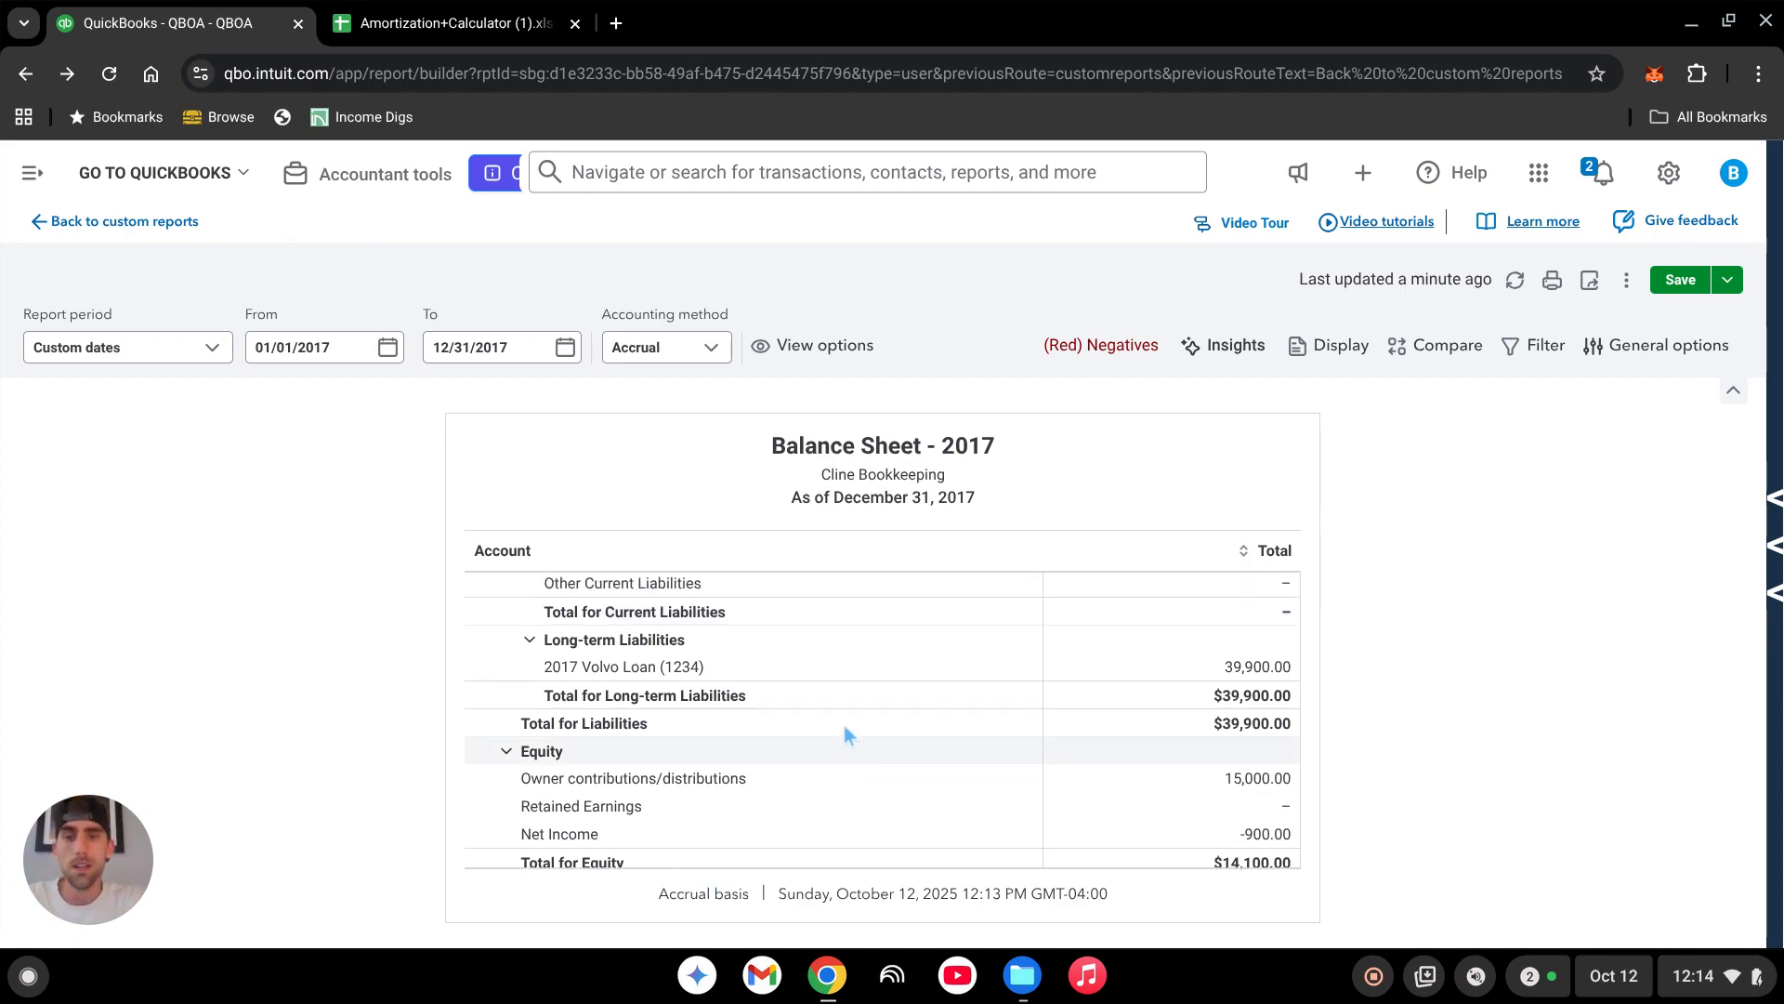
scroll(958, 779, "down", 3)
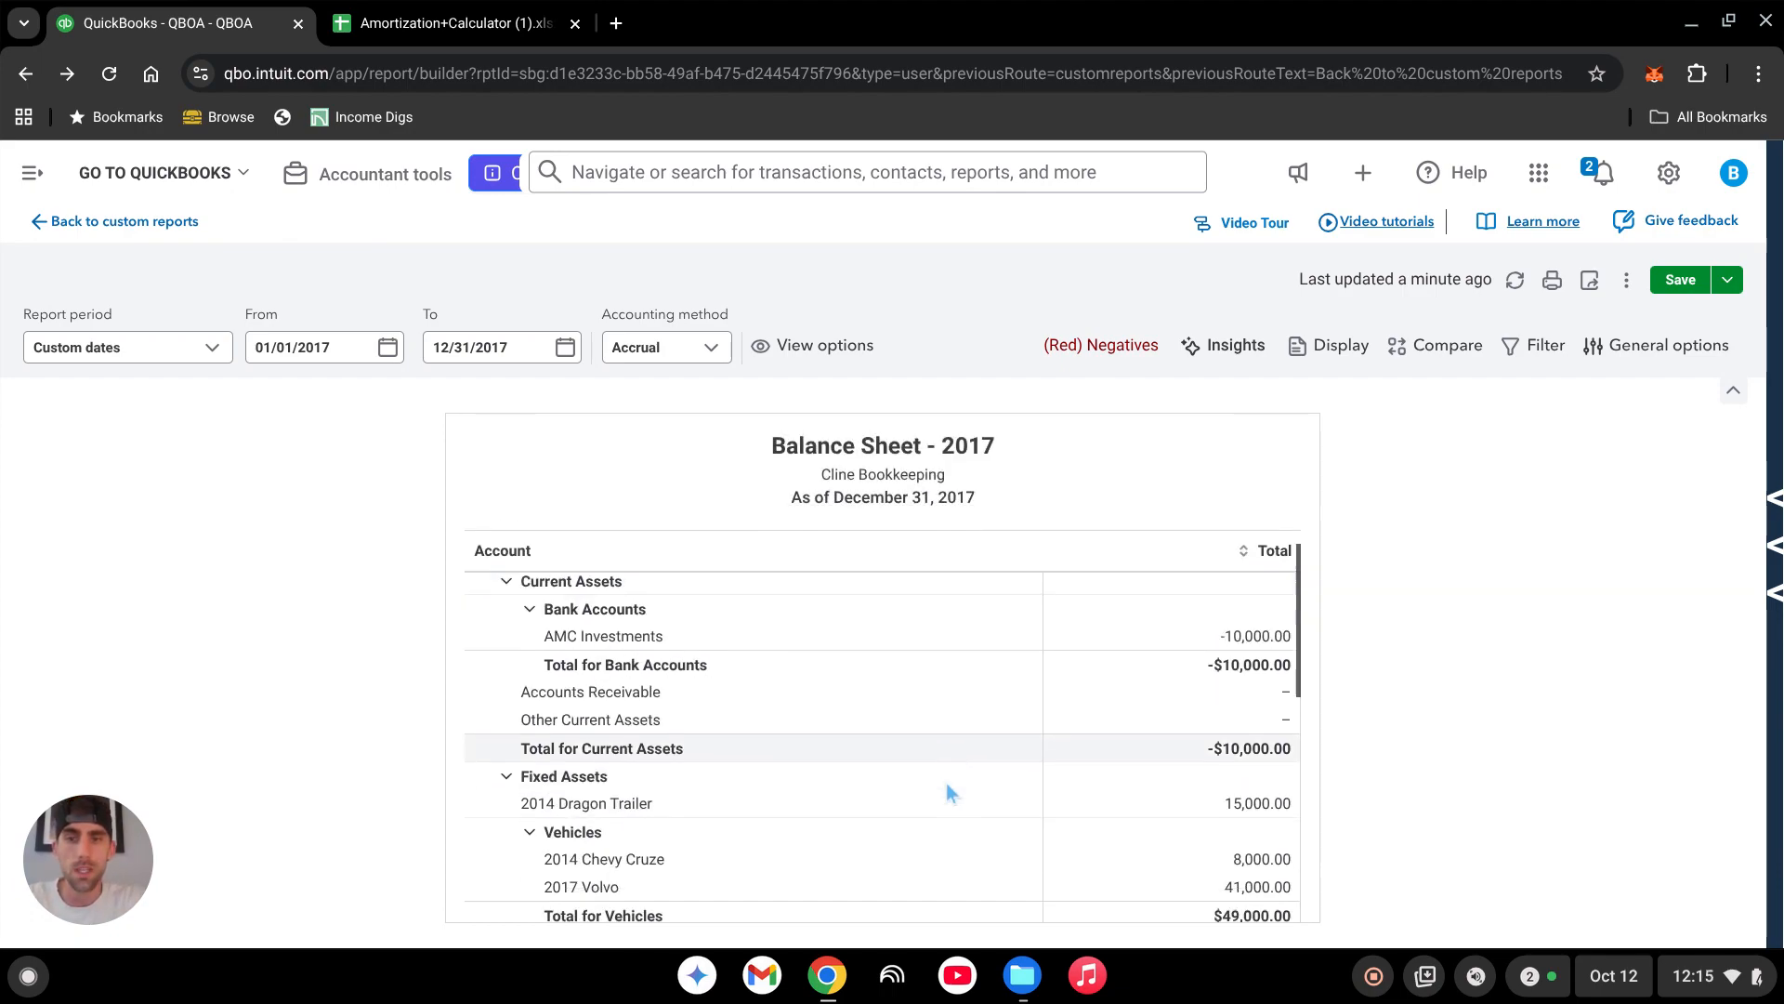